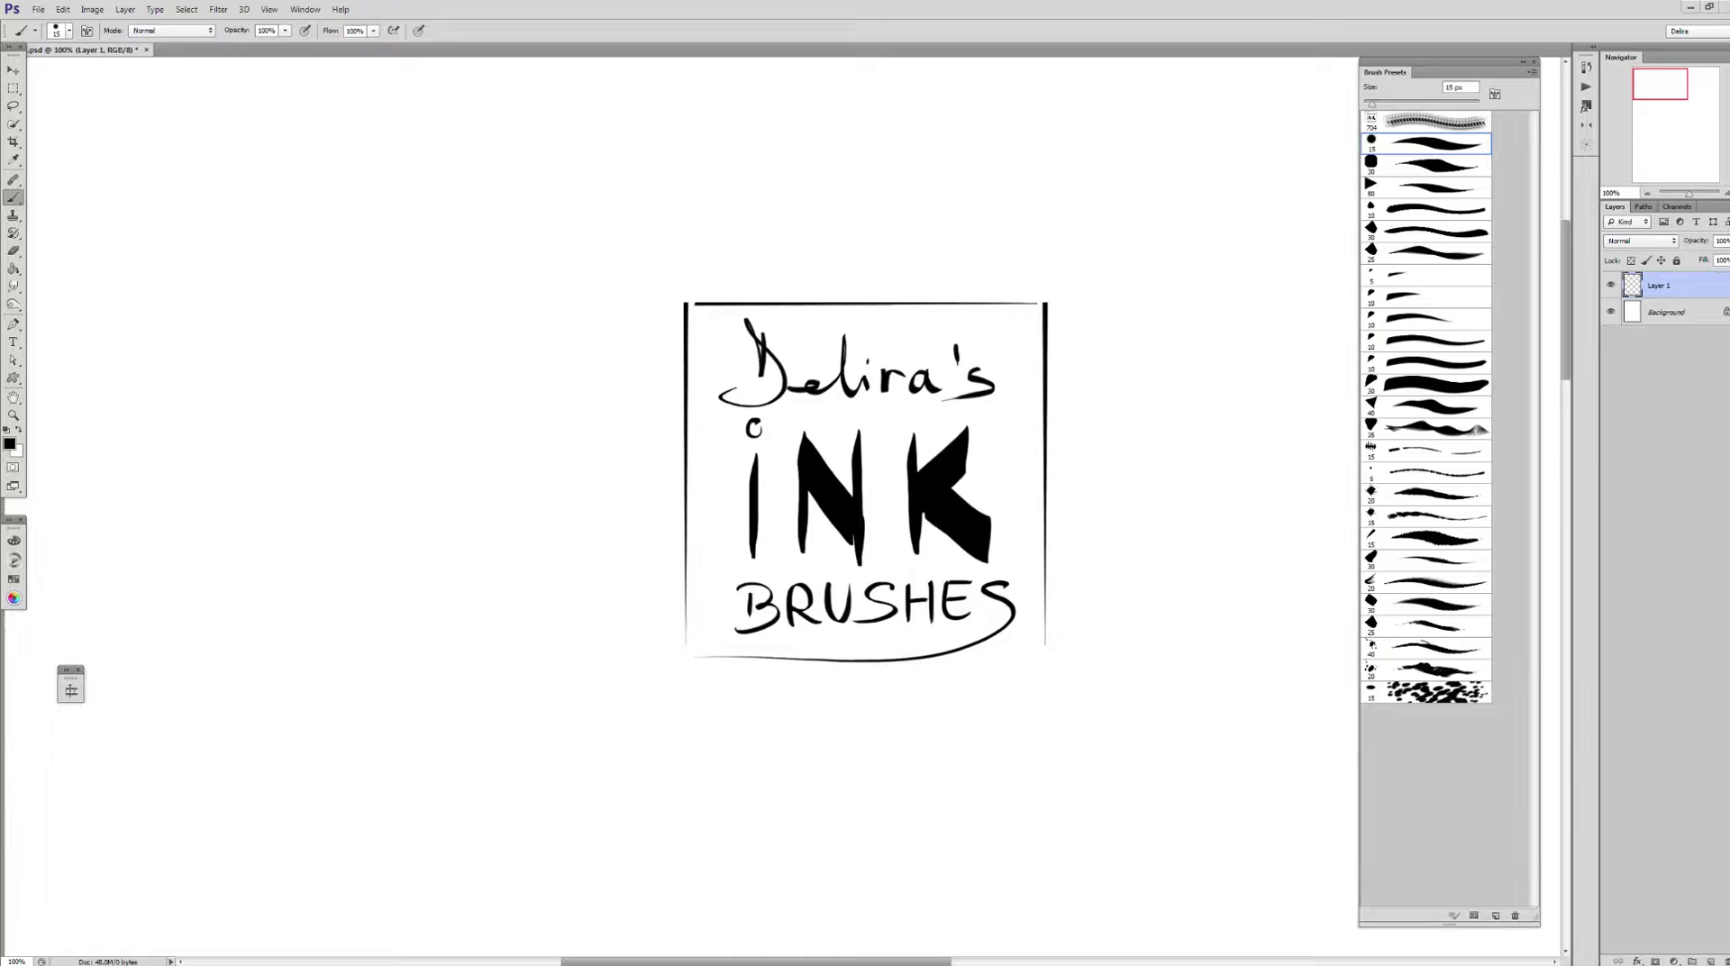
Fill row 1 with diagonal strokes, hatch slashes and long lines, then write '2' with preset 2
mouse_move(105, 109)
mouse_down()
mouse_move(91, 142)
mouse_move(185, 95)
mouse_move(253, 101)
mouse_up()
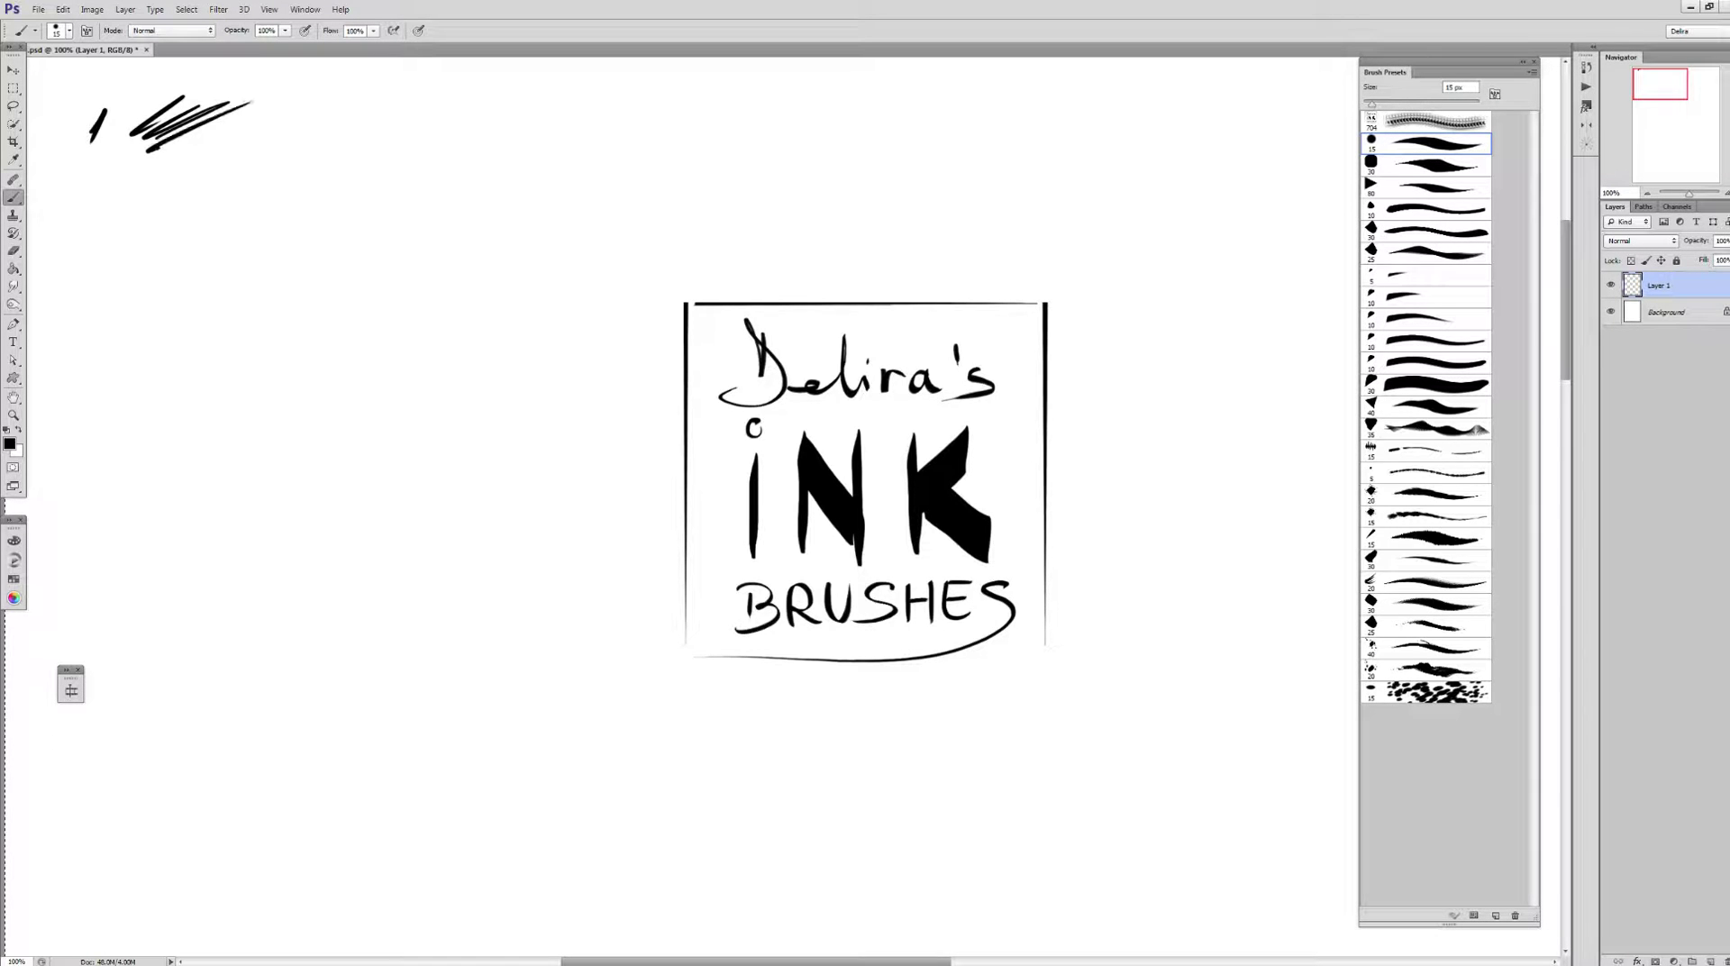
mouse_move(149, 152)
mouse_down()
mouse_move(525, 68)
mouse_move(570, 92)
mouse_up()
drag(341, 146, 365, 124)
mouse_move(353, 147)
mouse_down()
mouse_move(410, 114)
mouse_move(433, 139)
mouse_up()
drag(367, 145, 456, 152)
key(period)
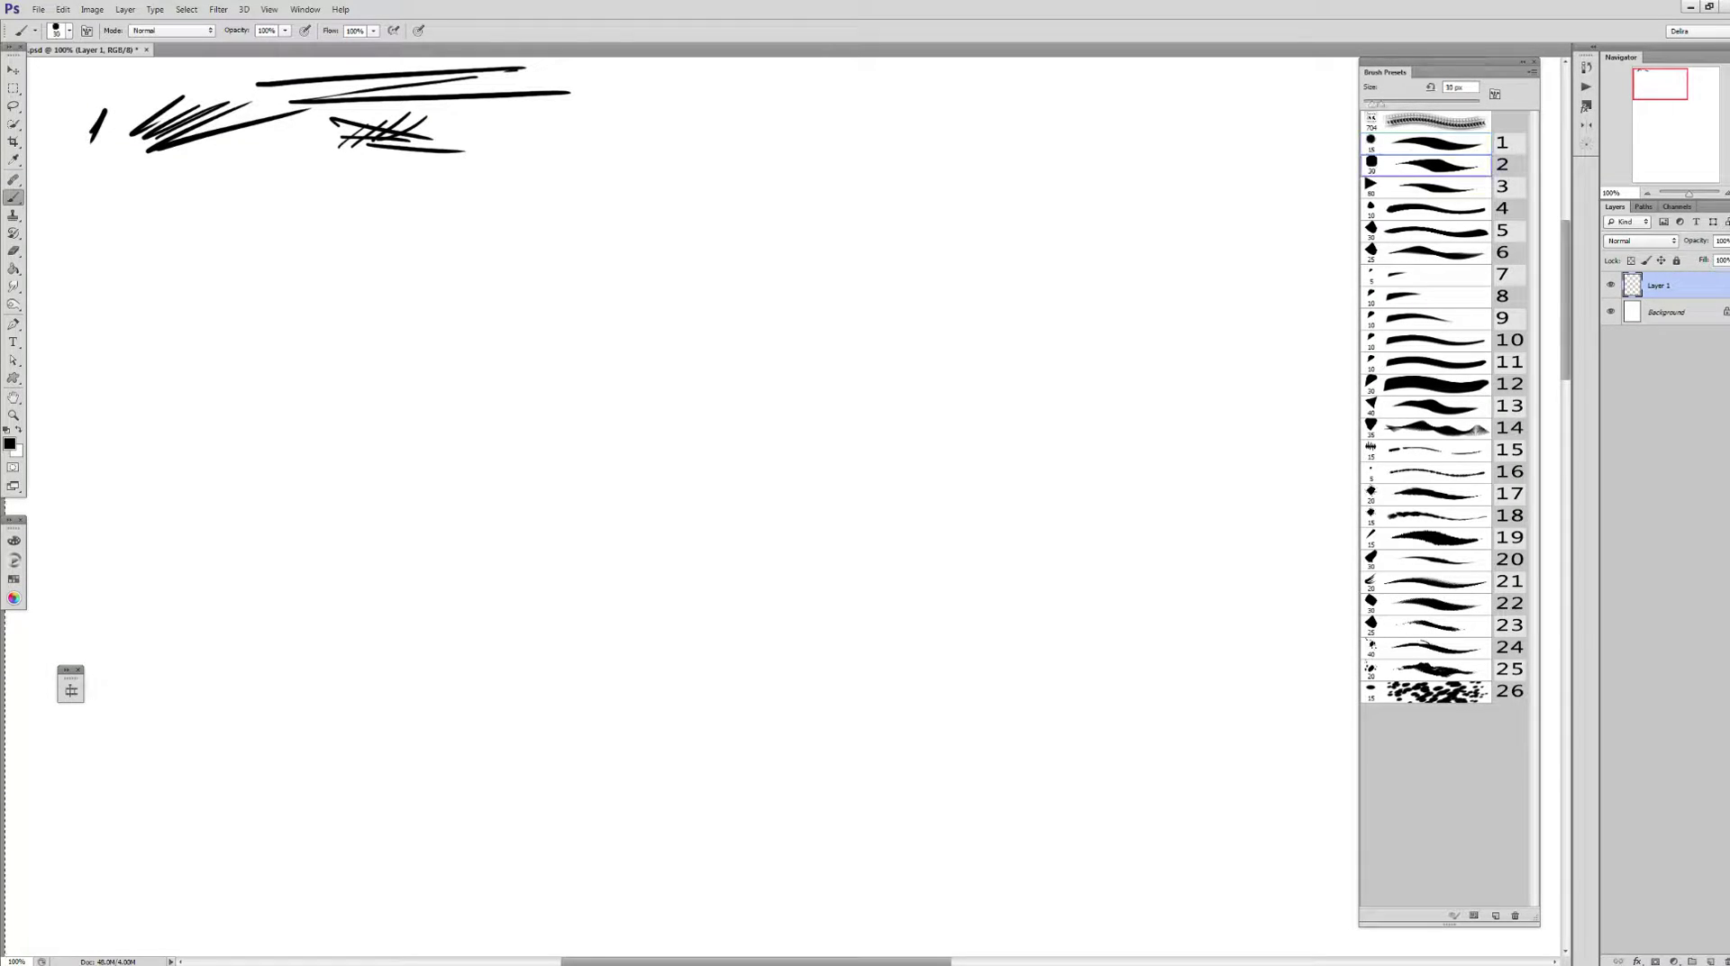
mouse_move(74, 227)
mouse_down()
mouse_move(107, 259)
mouse_move(203, 200)
mouse_up()
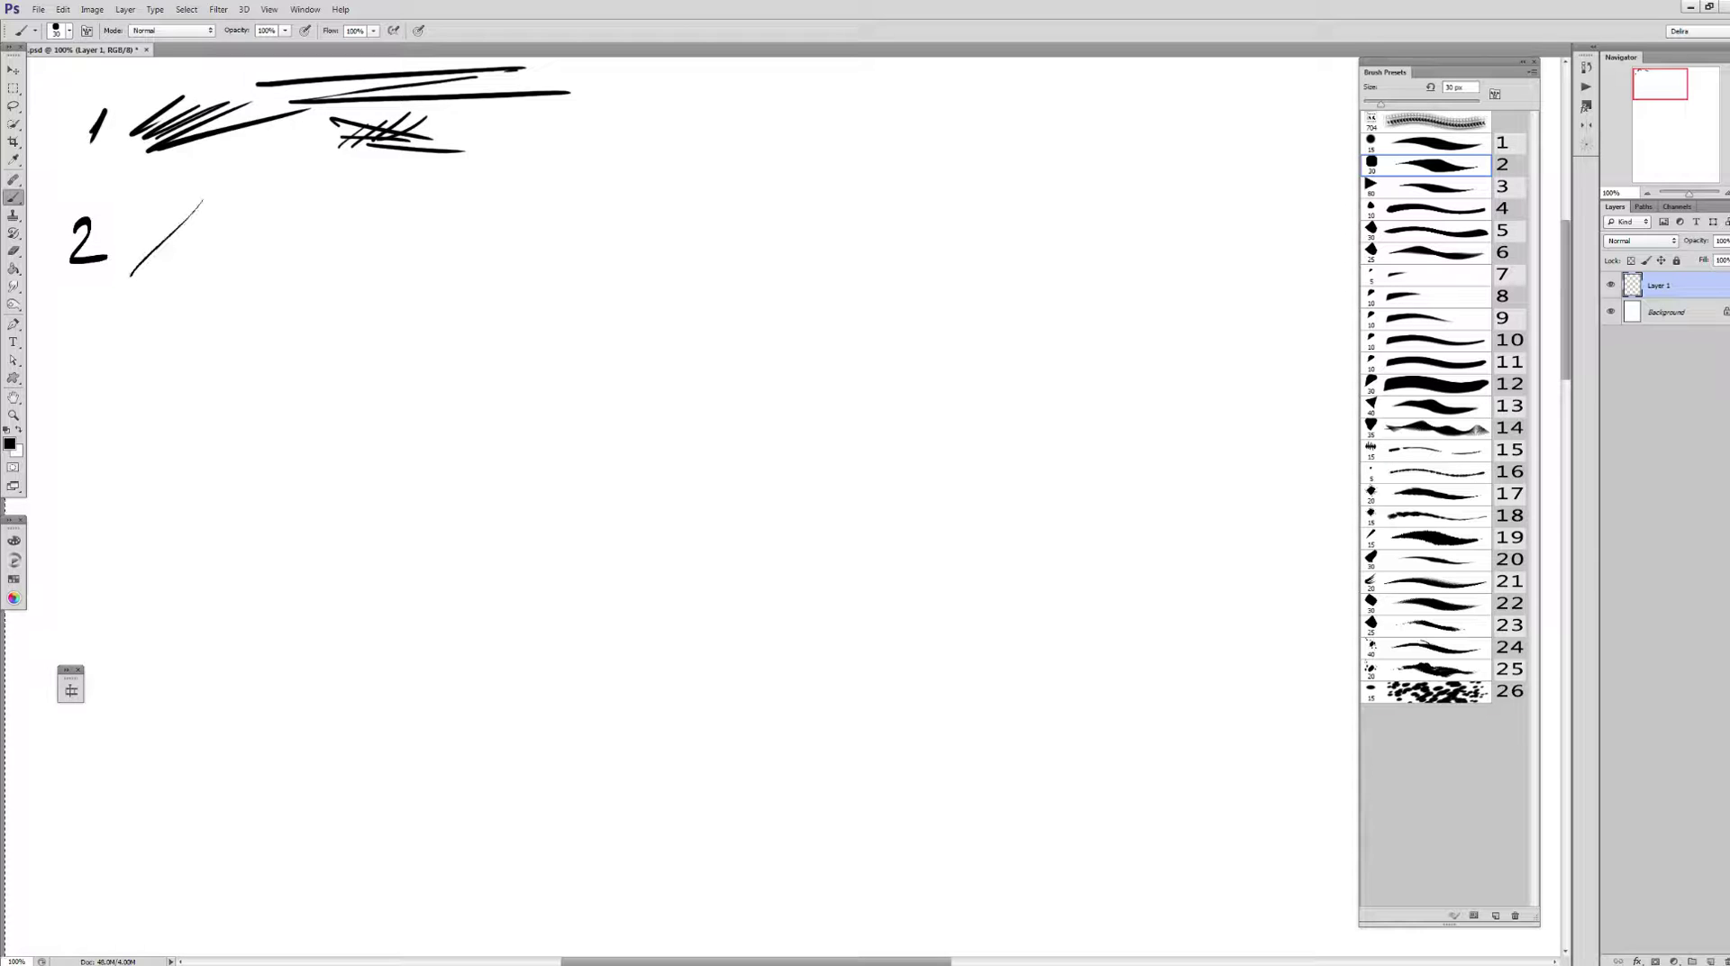
Paint diagonal hatching beside the '2' with ink brush 2
drag(135, 284, 250, 193)
drag(166, 284, 276, 206)
mouse_move(212, 282)
mouse_down()
mouse_move(302, 202)
mouse_move(333, 202)
mouse_up()
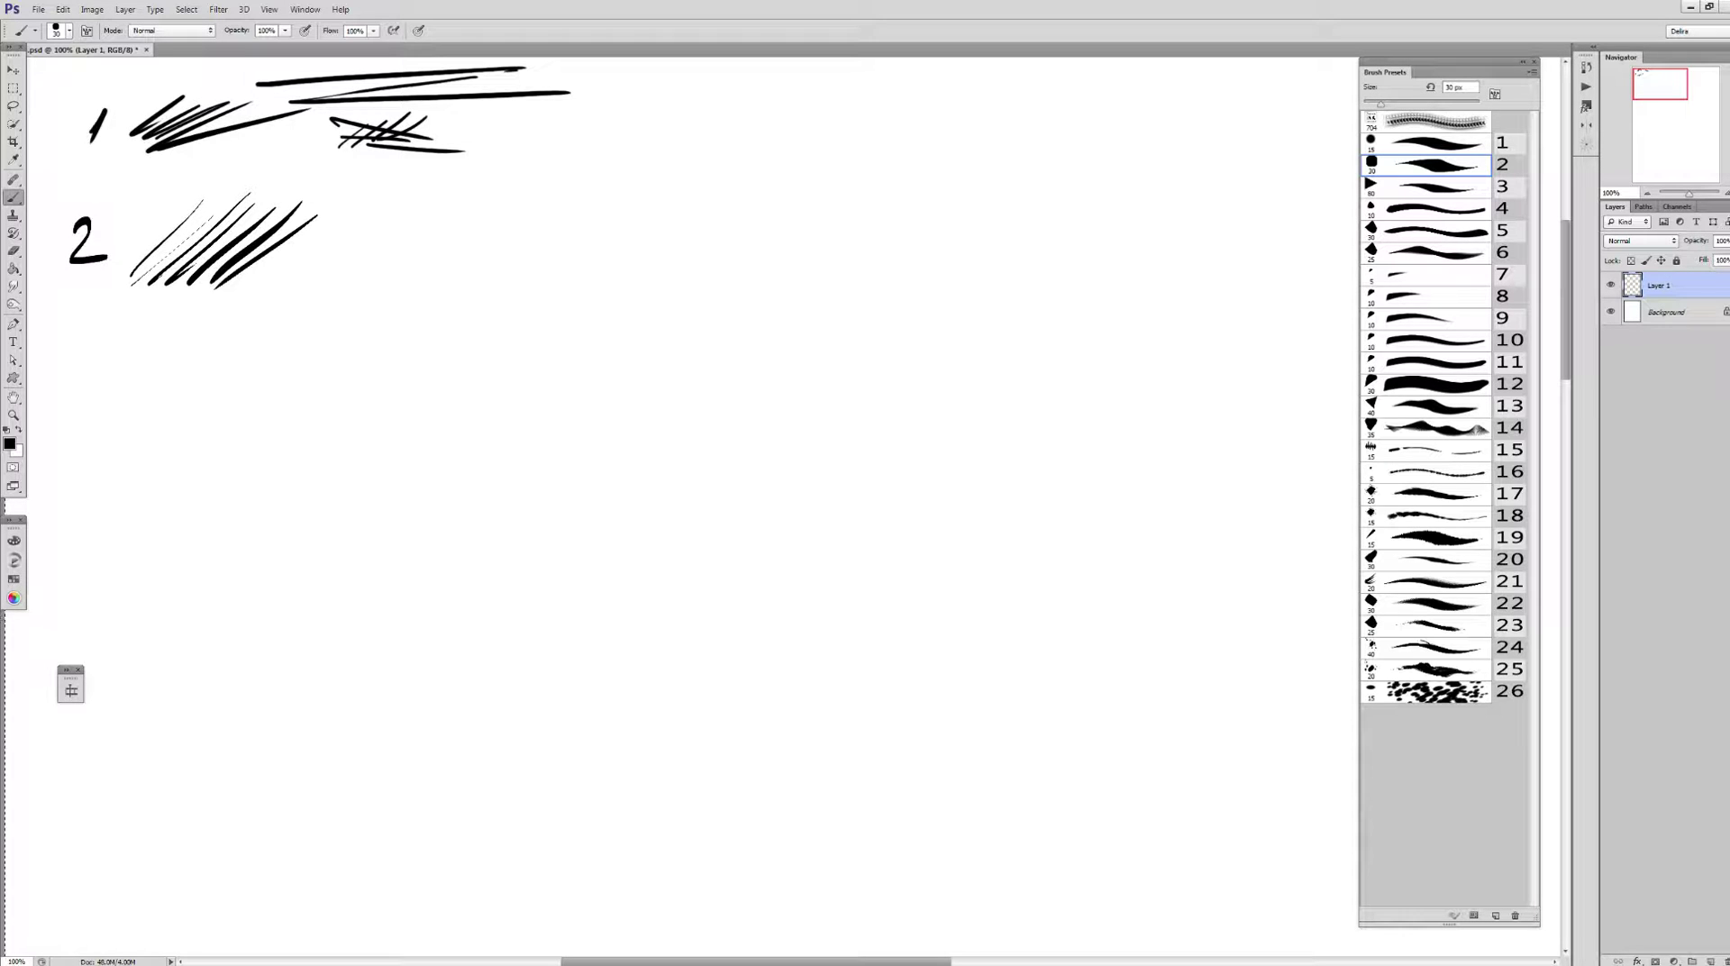
mouse_move(270, 287)
mouse_down()
mouse_move(378, 193)
mouse_move(410, 191)
mouse_up()
mouse_move(334, 279)
mouse_down()
mouse_move(441, 189)
mouse_move(473, 187)
mouse_up()
drag(396, 271, 512, 194)
Add thin diagonal strokes and cross-hatching over the row 2 hatching
drag(441, 271, 584, 172)
drag(478, 284, 596, 192)
mouse_move(288, 192)
mouse_down()
mouse_move(344, 297)
mouse_move(397, 306)
mouse_up()
drag(371, 242, 404, 294)
mouse_move(380, 239)
mouse_down()
mouse_move(420, 294)
mouse_move(461, 294)
mouse_up()
drag(445, 239, 489, 313)
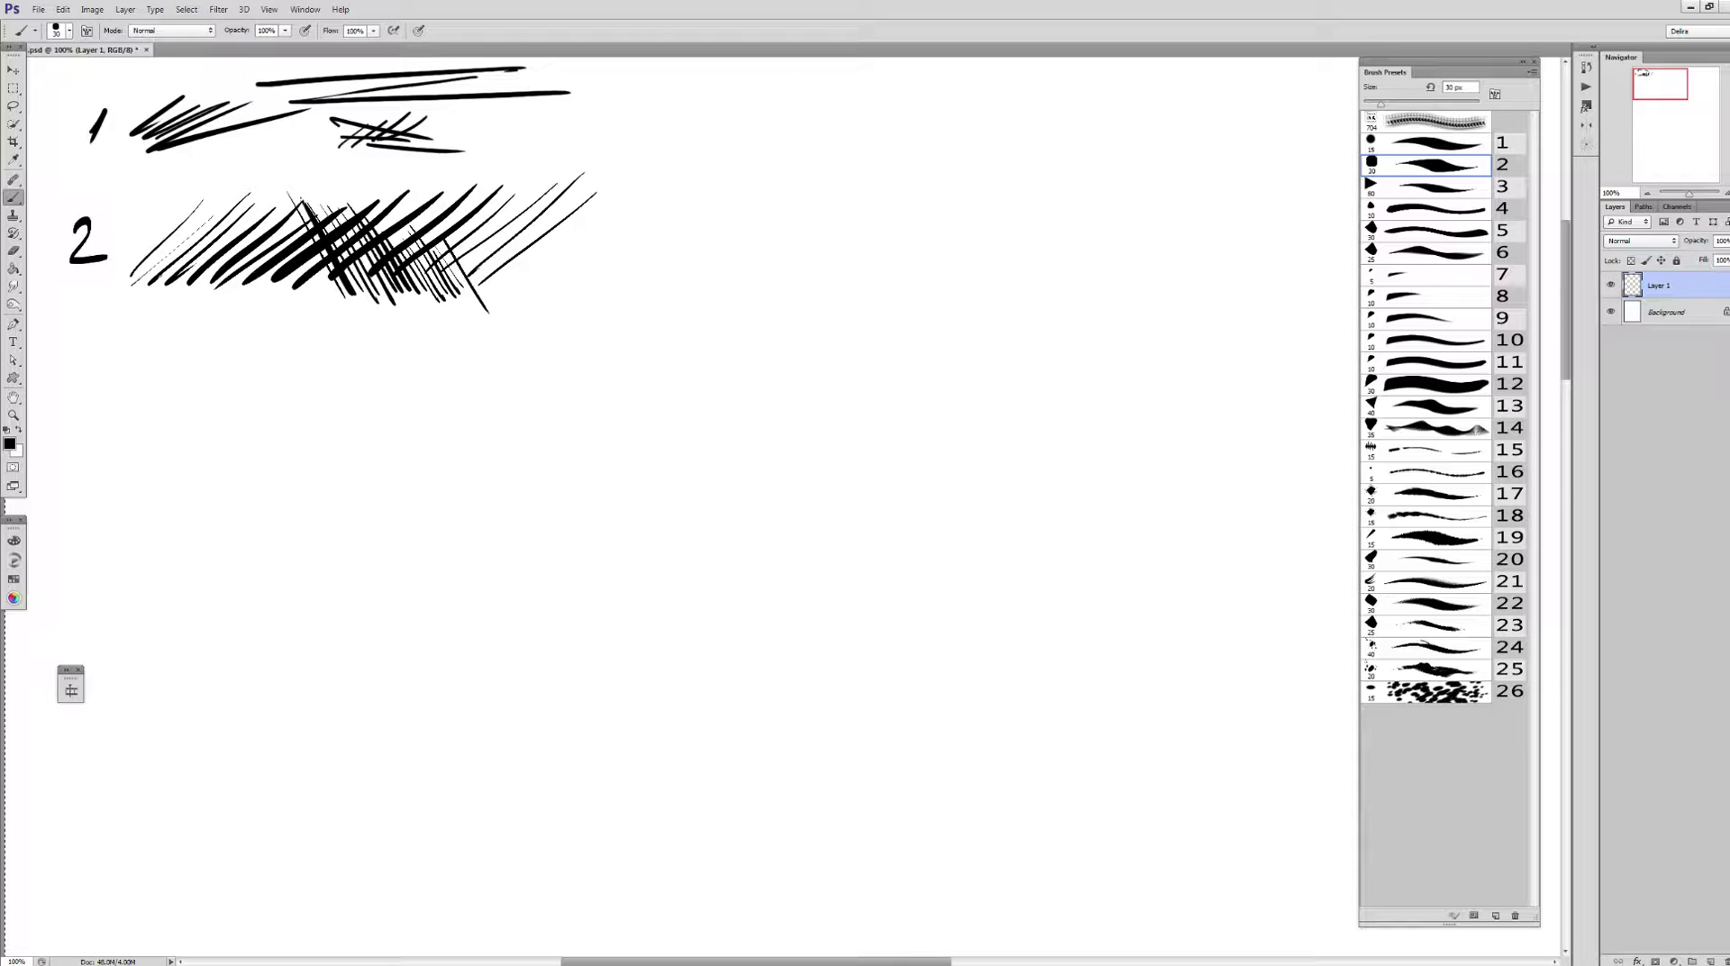
Draw small ovals and three long tapered horizontal lines beneath the row 2 hatching
mouse_move(618, 212)
mouse_down()
mouse_move(647, 214)
mouse_move(615, 236)
mouse_move(616, 261)
mouse_move(725, 249)
mouse_up()
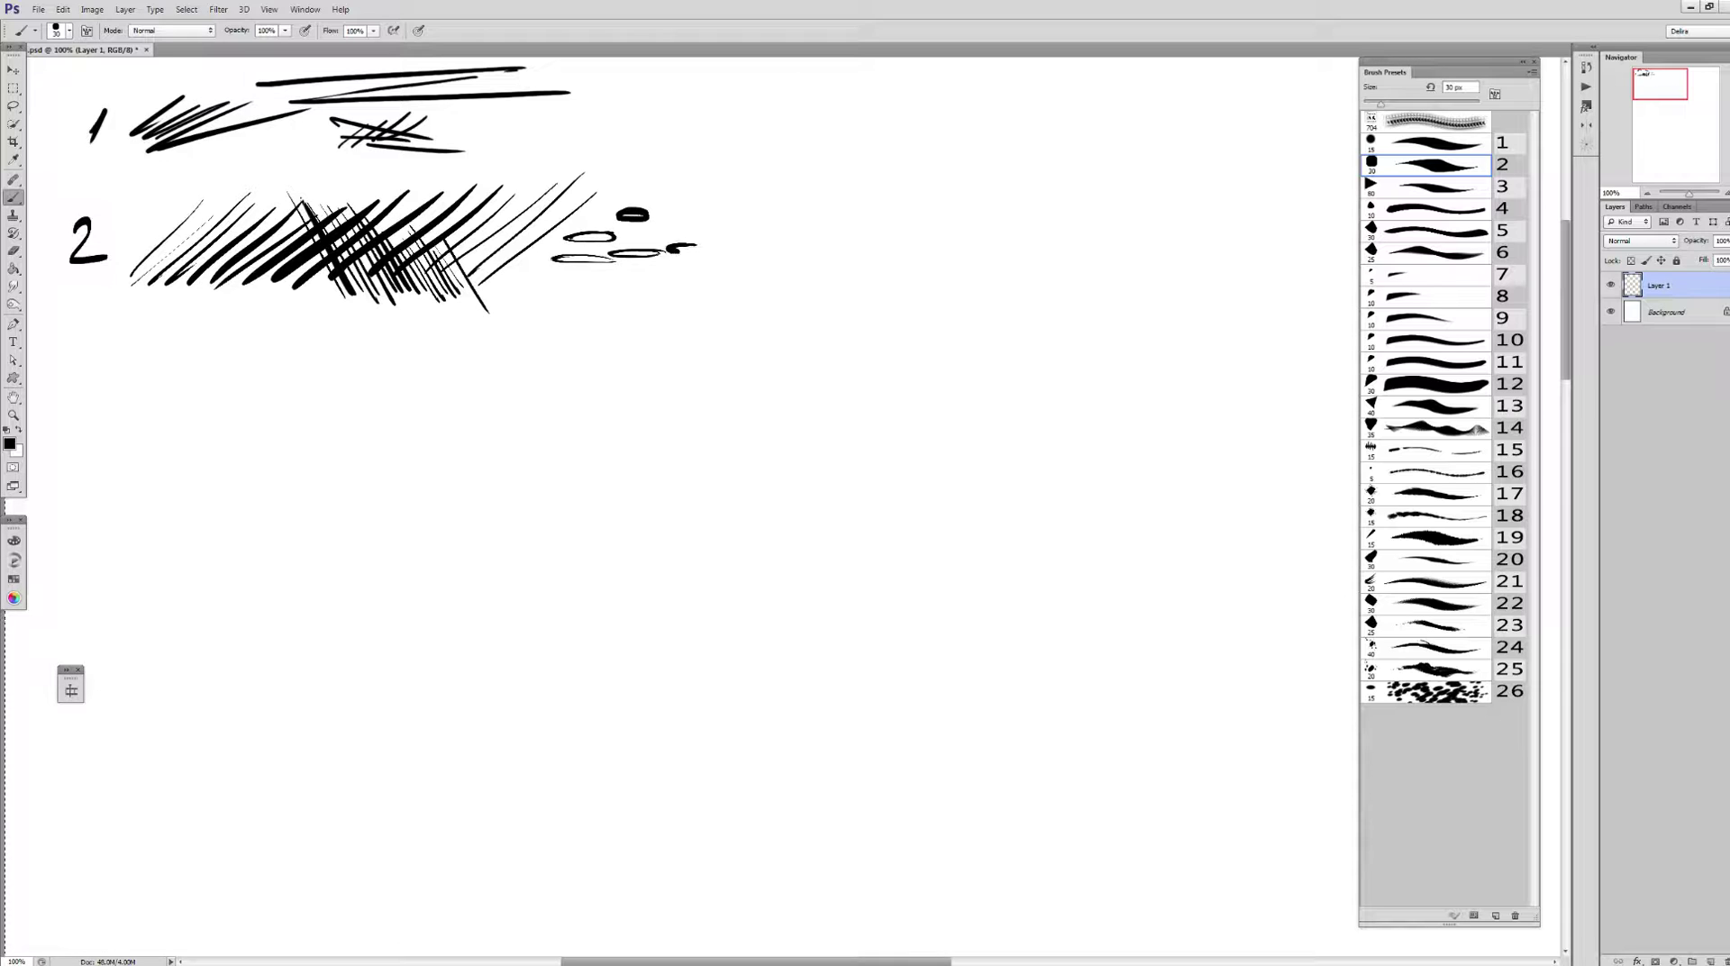
drag(532, 291, 619, 292)
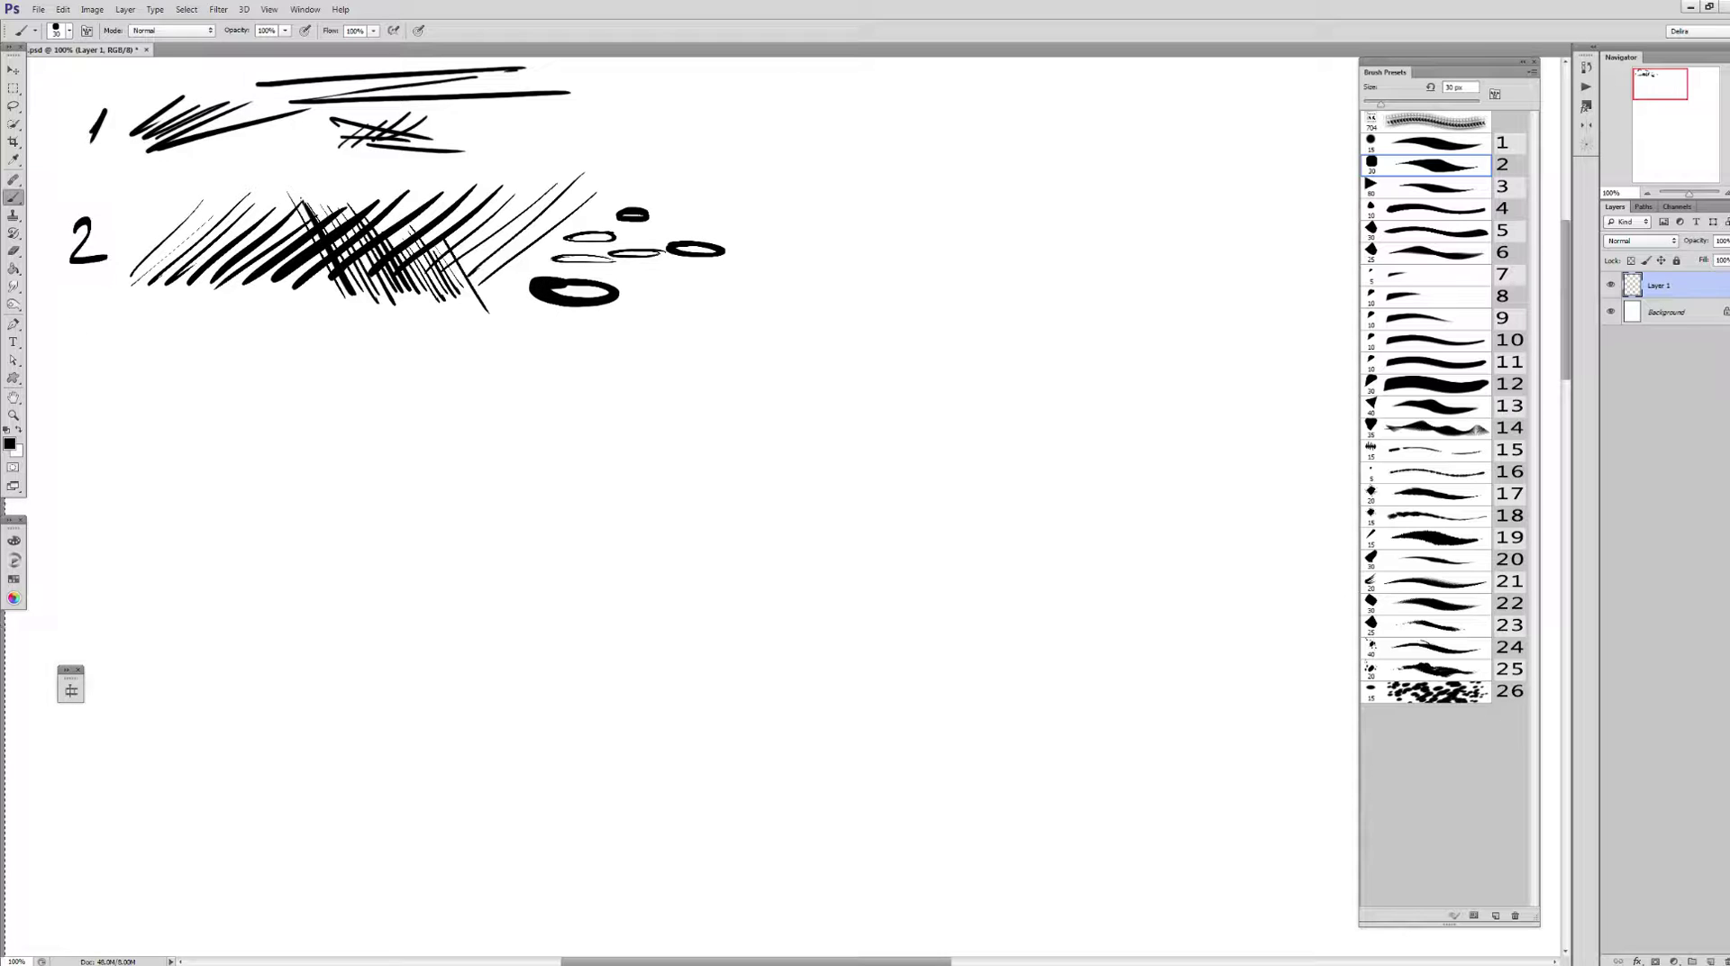
drag(59, 329, 784, 323)
mouse_move(676, 361)
mouse_down()
mouse_move(122, 364)
mouse_move(673, 362)
mouse_move(171, 412)
mouse_up()
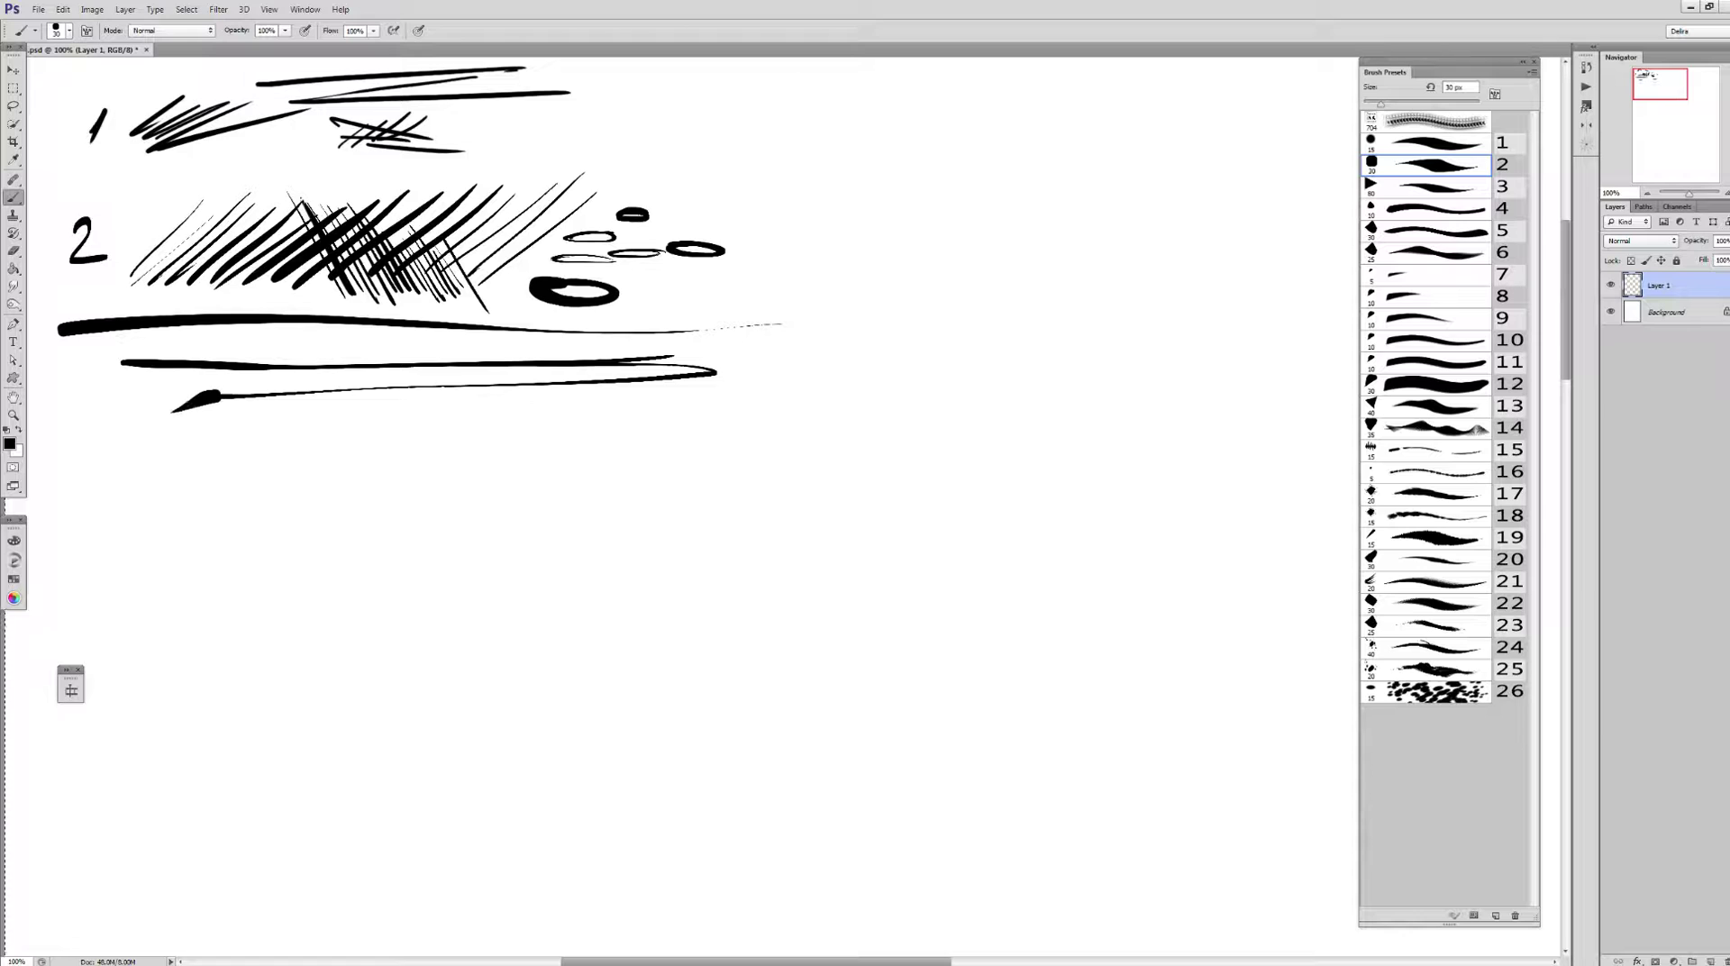
key(period)
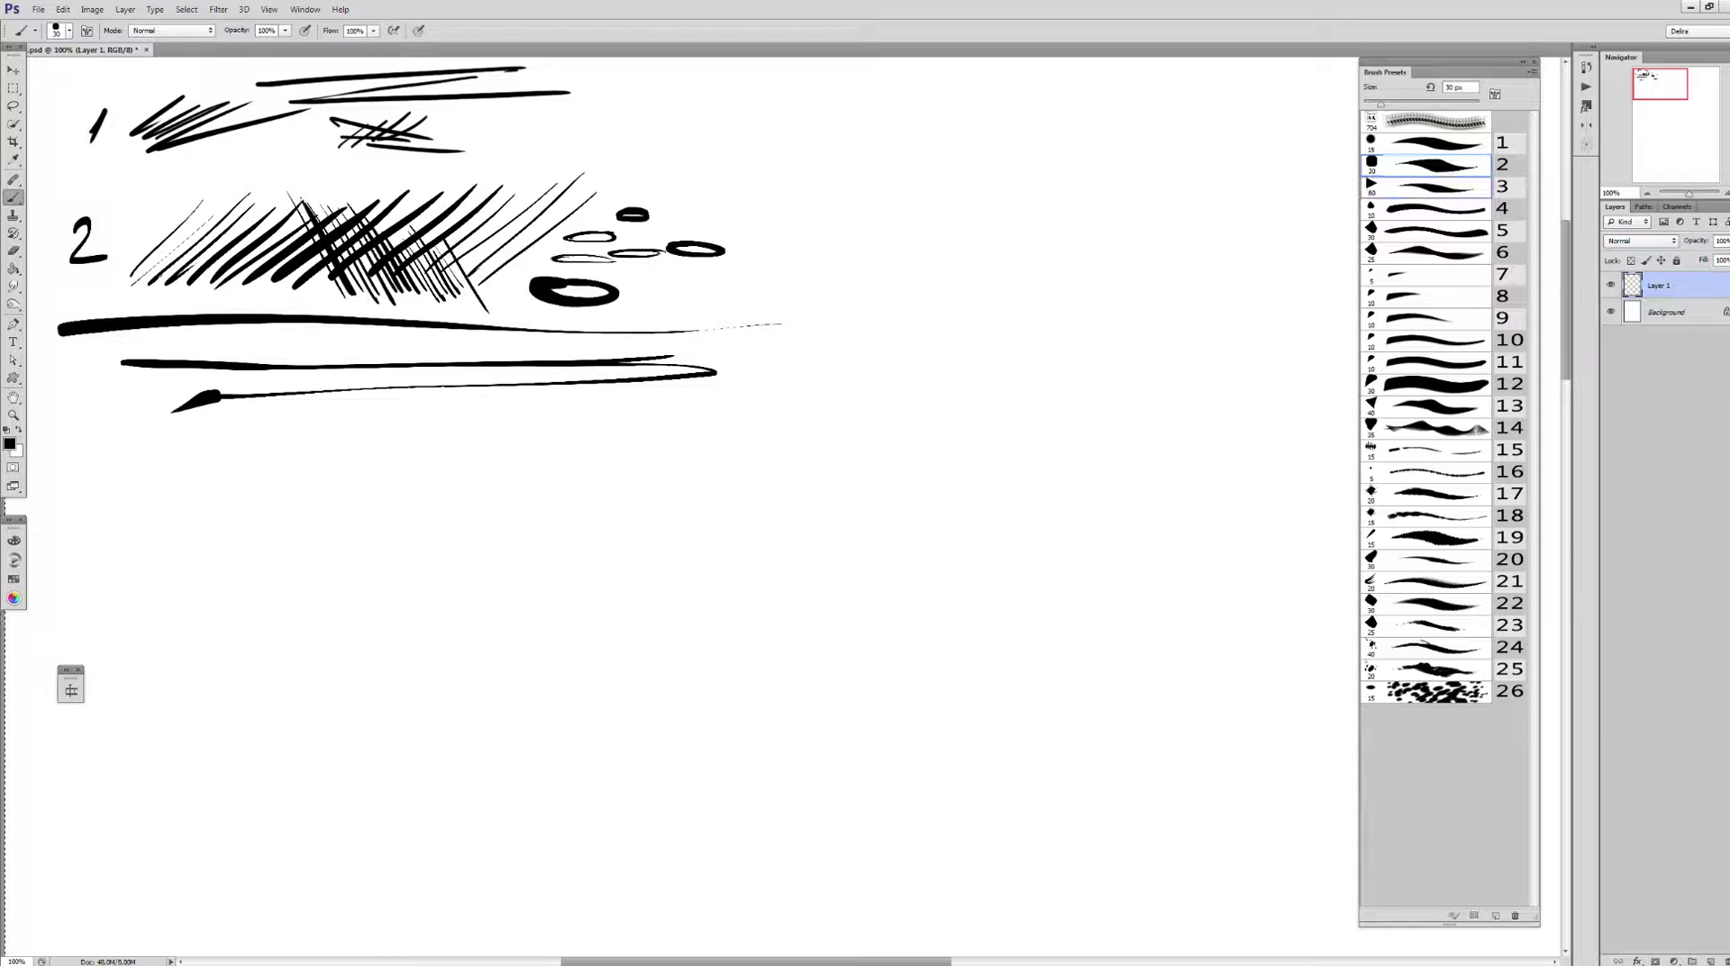
Write '3' and paint a dense black diagonal blob beside it with the 80 px preset 3
mouse_move(79, 465)
mouse_down()
mouse_move(113, 482)
mouse_move(72, 503)
mouse_up()
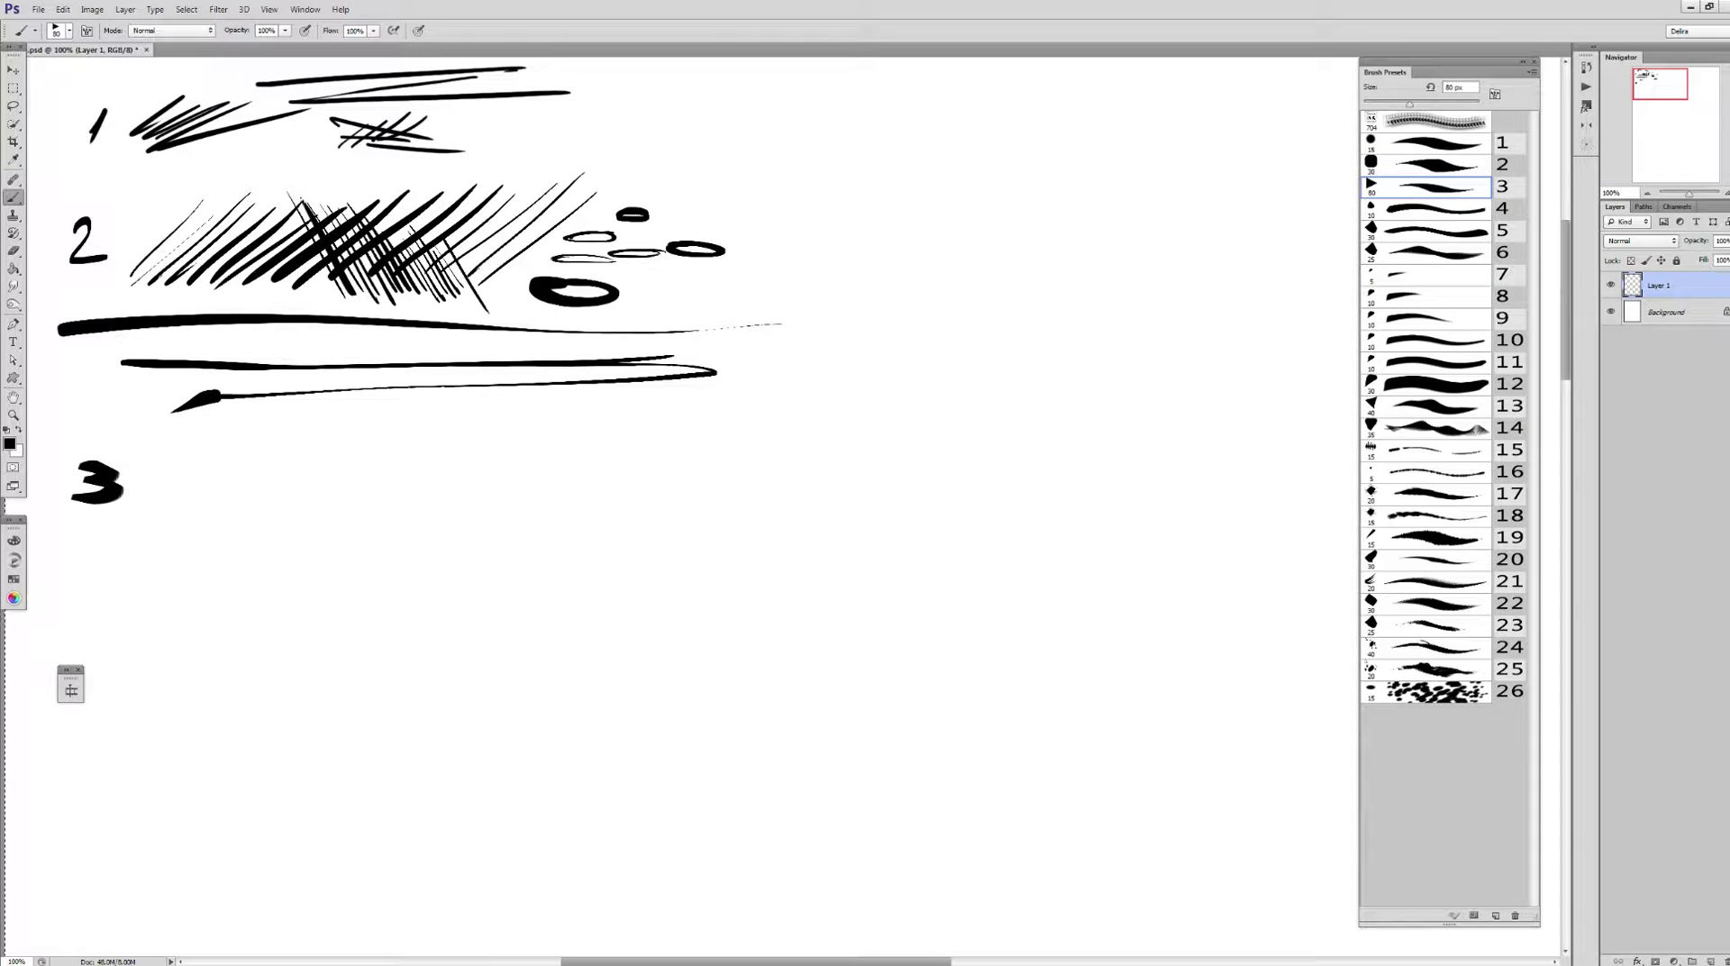
drag(286, 417, 160, 513)
mouse_move(290, 434)
mouse_down()
mouse_move(181, 513)
mouse_move(140, 570)
mouse_up()
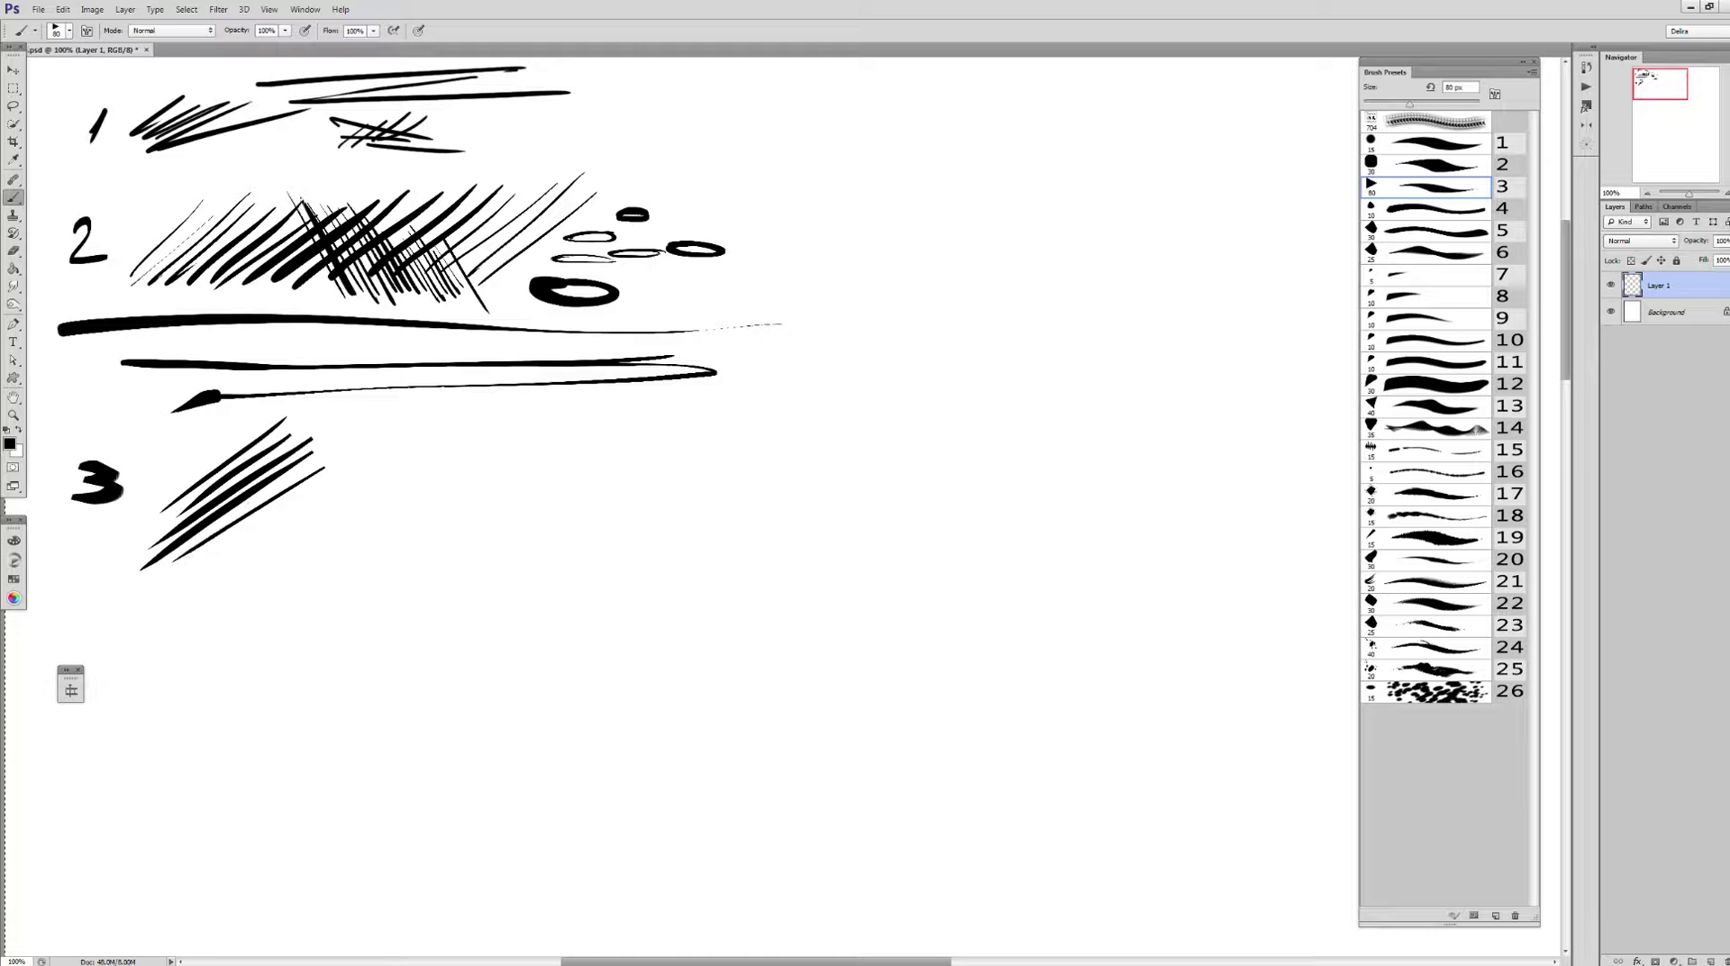
drag(327, 462, 162, 582)
mouse_move(320, 456)
mouse_down()
mouse_move(206, 545)
mouse_move(200, 491)
mouse_up()
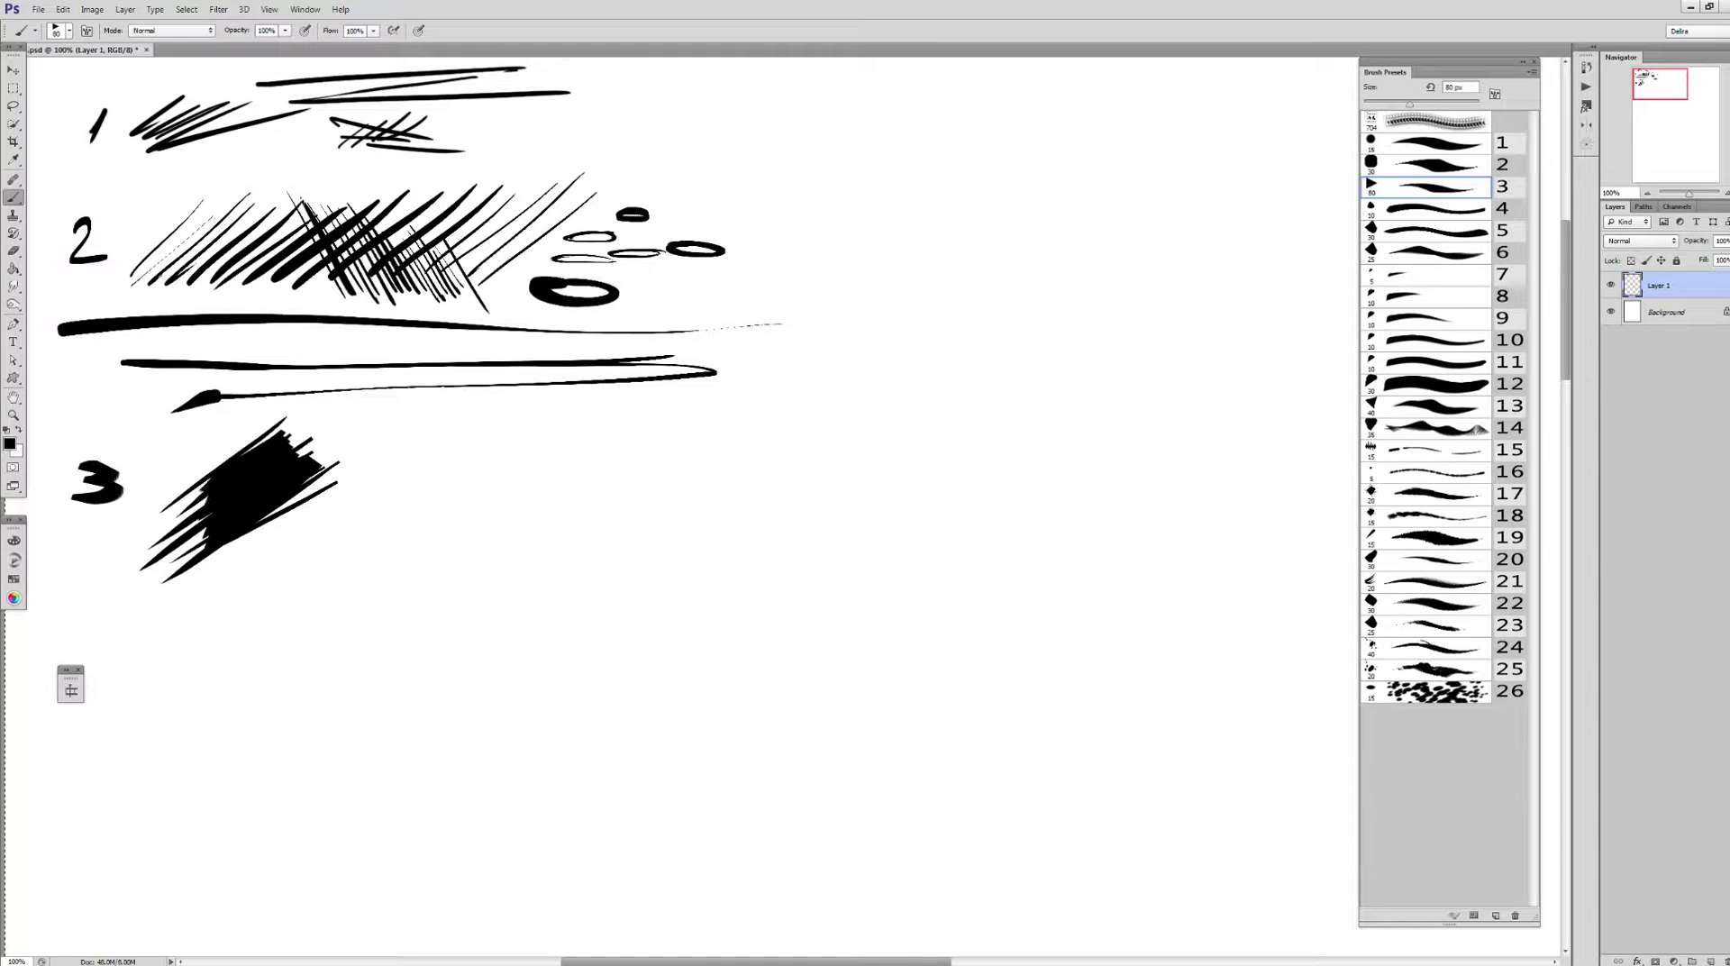
mouse_move(261, 439)
mouse_down()
mouse_move(200, 487)
mouse_move(133, 595)
mouse_up()
mouse_move(209, 524)
mouse_down()
mouse_move(114, 598)
mouse_move(115, 572)
mouse_up()
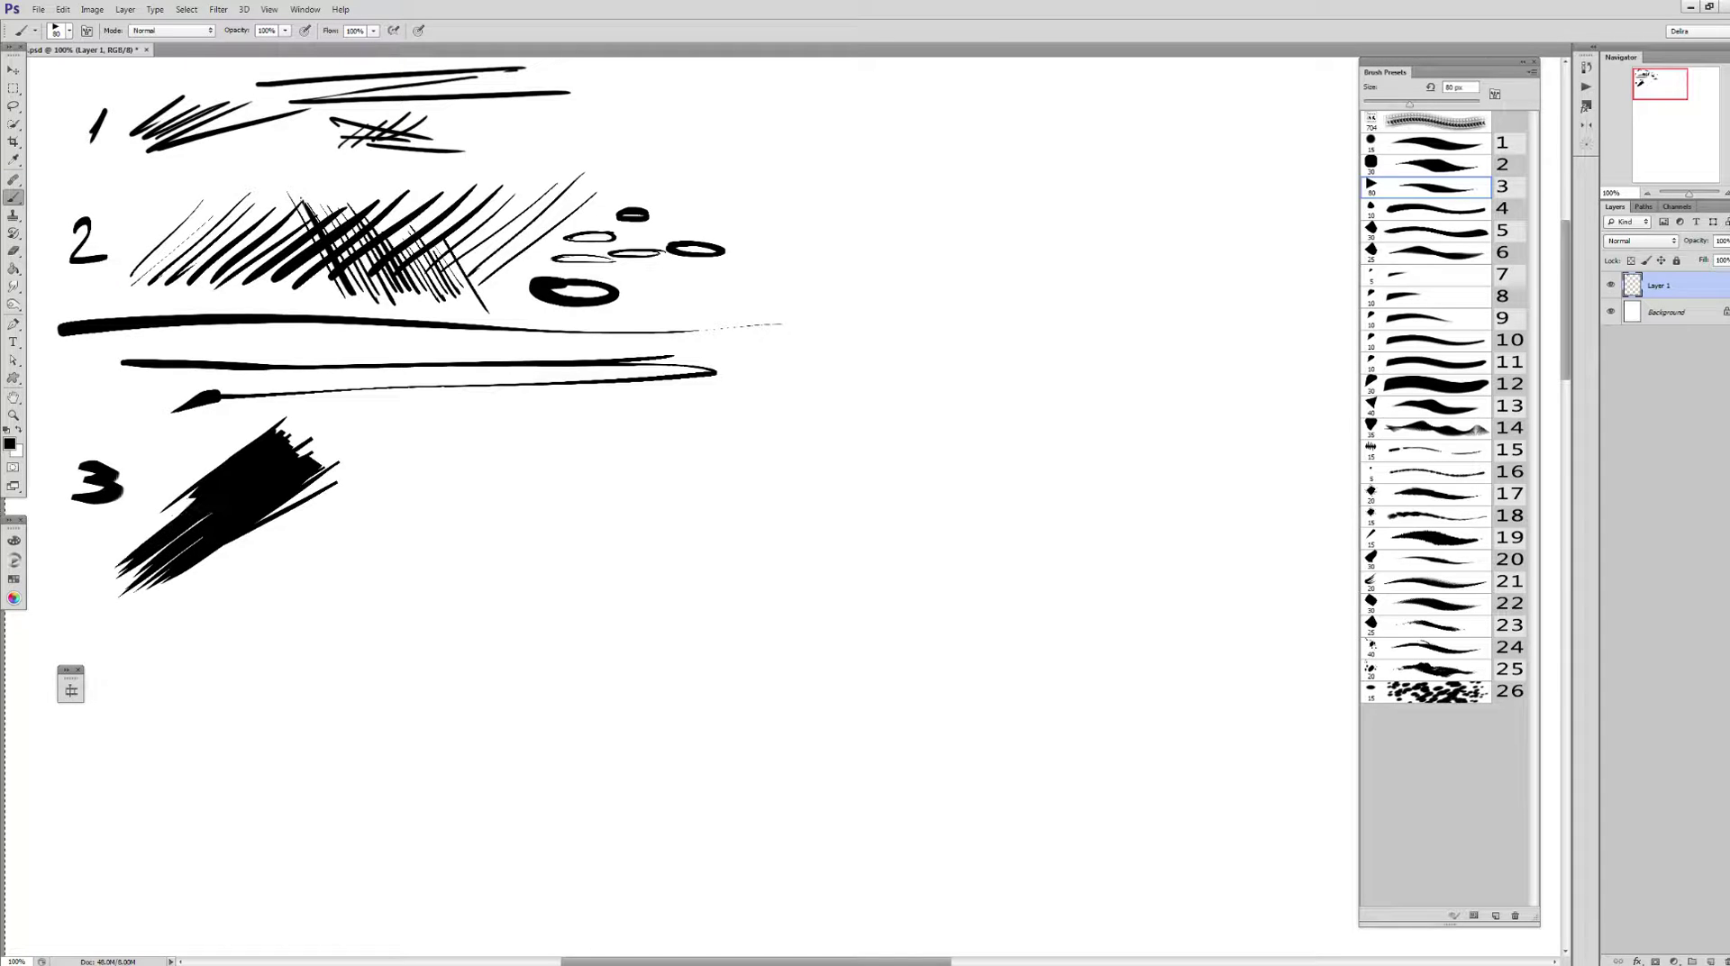
drag(197, 496, 90, 569)
Extend the blob with tapered strokes up-right and along its lower edge
mouse_move(316, 473)
mouse_down()
mouse_move(433, 430)
mouse_move(389, 465)
mouse_up()
drag(273, 513, 384, 473)
mouse_move(262, 521)
mouse_down()
mouse_move(417, 483)
mouse_move(399, 469)
mouse_up()
drag(226, 545, 387, 509)
drag(278, 523, 410, 505)
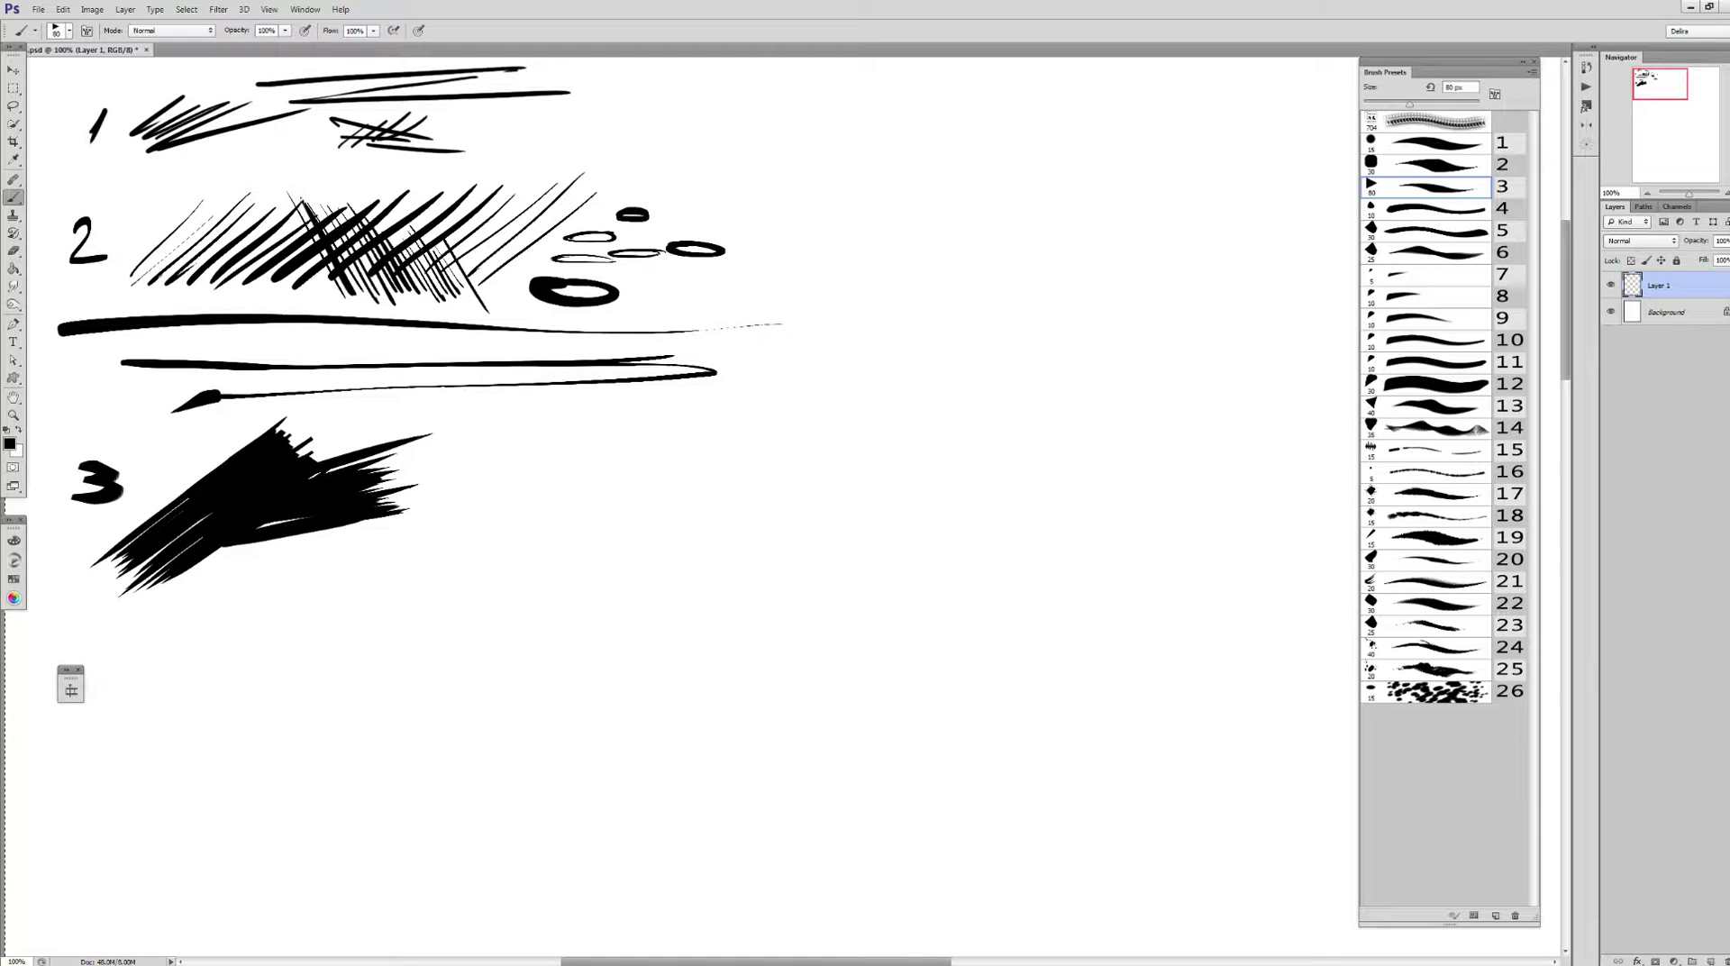
Paint long horizontal tapered strokes, a teardrop outline and three small loops right of the blob
drag(498, 418, 904, 417)
drag(590, 435, 892, 418)
drag(450, 448, 967, 450)
drag(923, 455, 521, 488)
drag(397, 497, 863, 494)
drag(520, 521, 847, 498)
drag(335, 534, 969, 526)
mouse_move(315, 572)
mouse_down()
mouse_move(448, 568)
mouse_move(306, 577)
mouse_up()
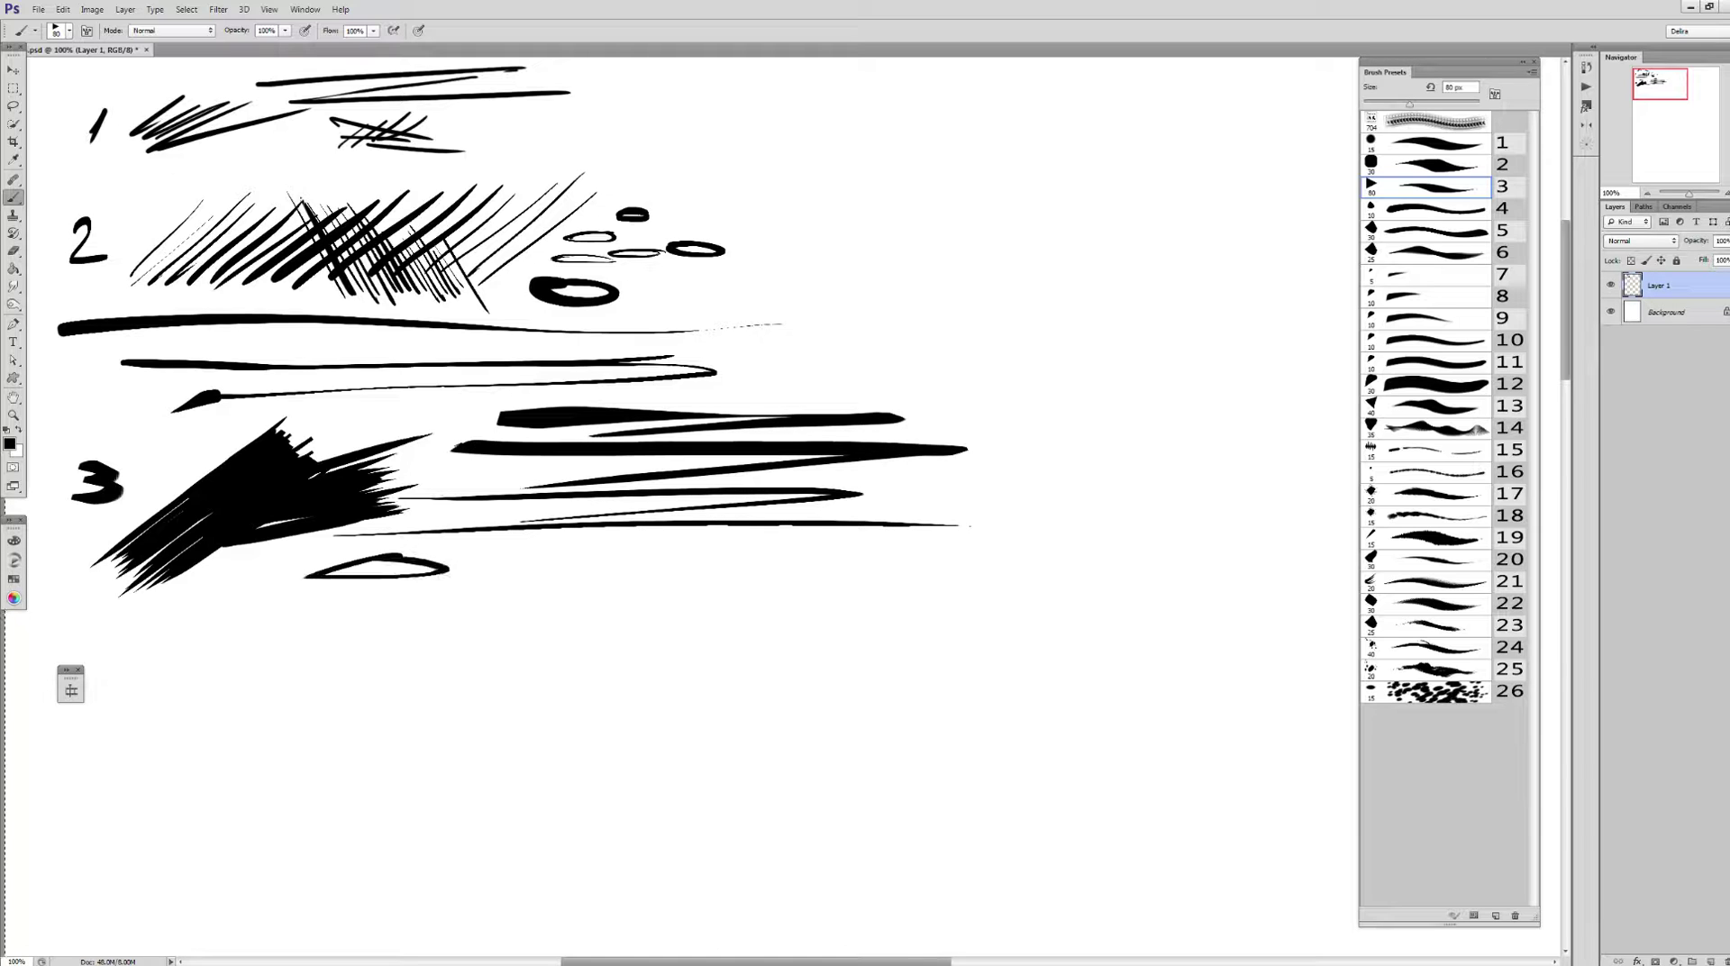
drag(511, 555, 689, 554)
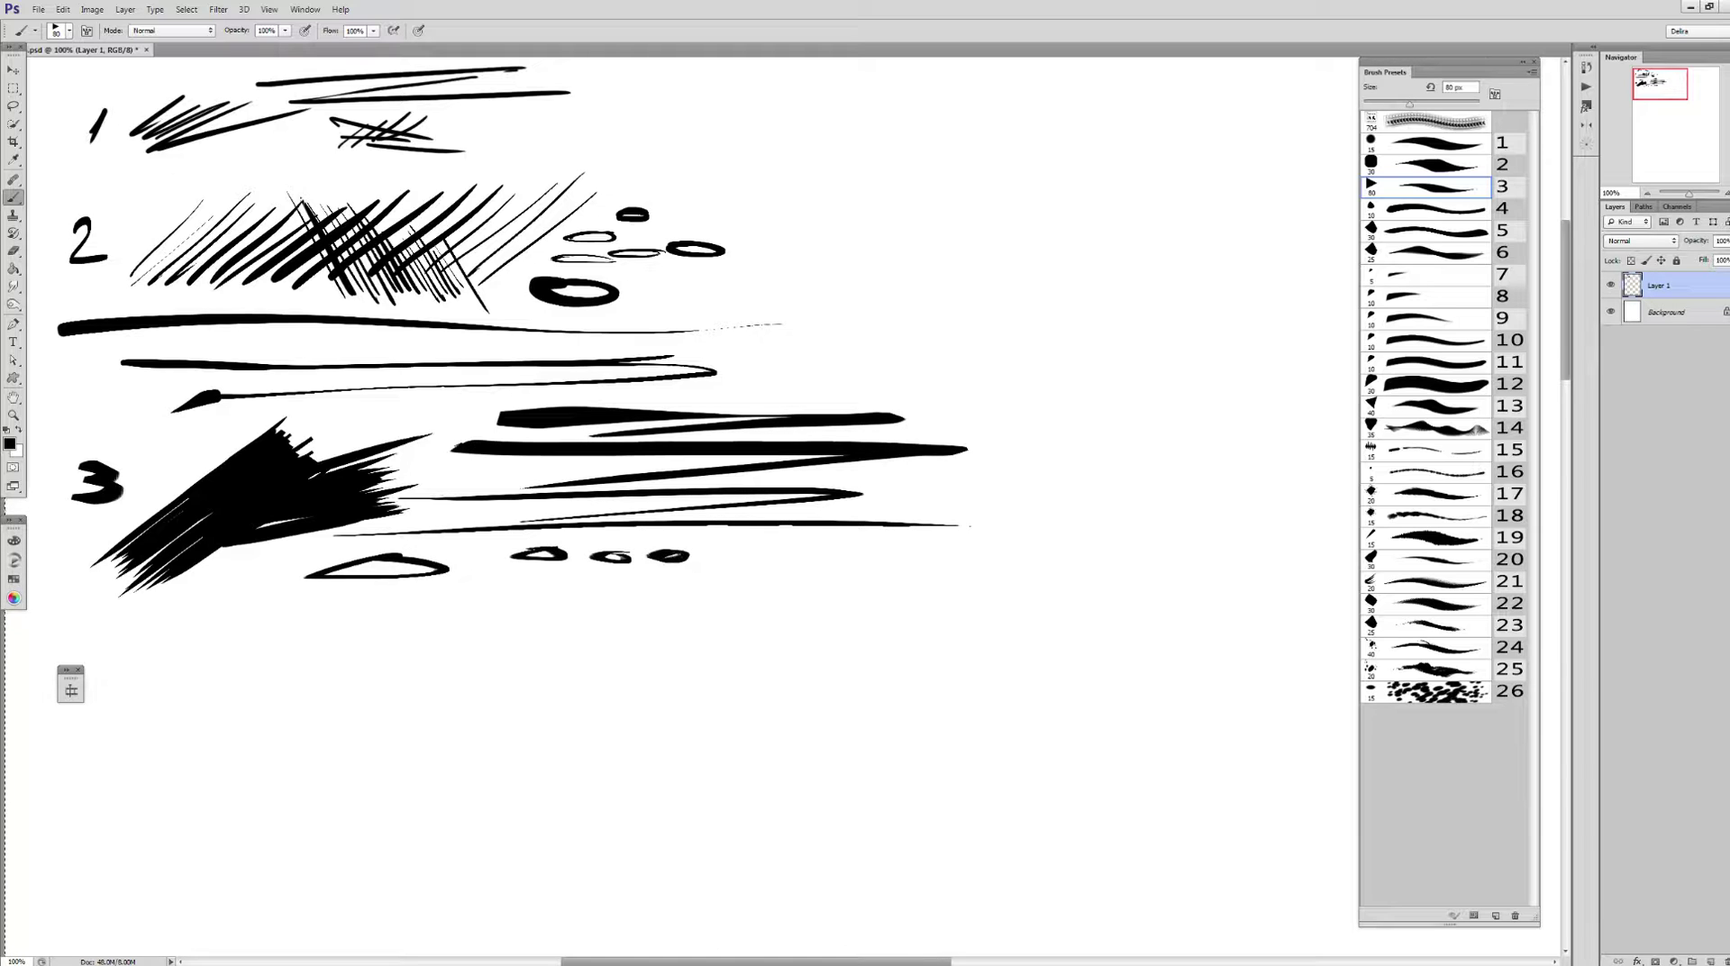
With the 10 px preset 4, write '4' and paint a long thin line and diagonal hatching
key(period)
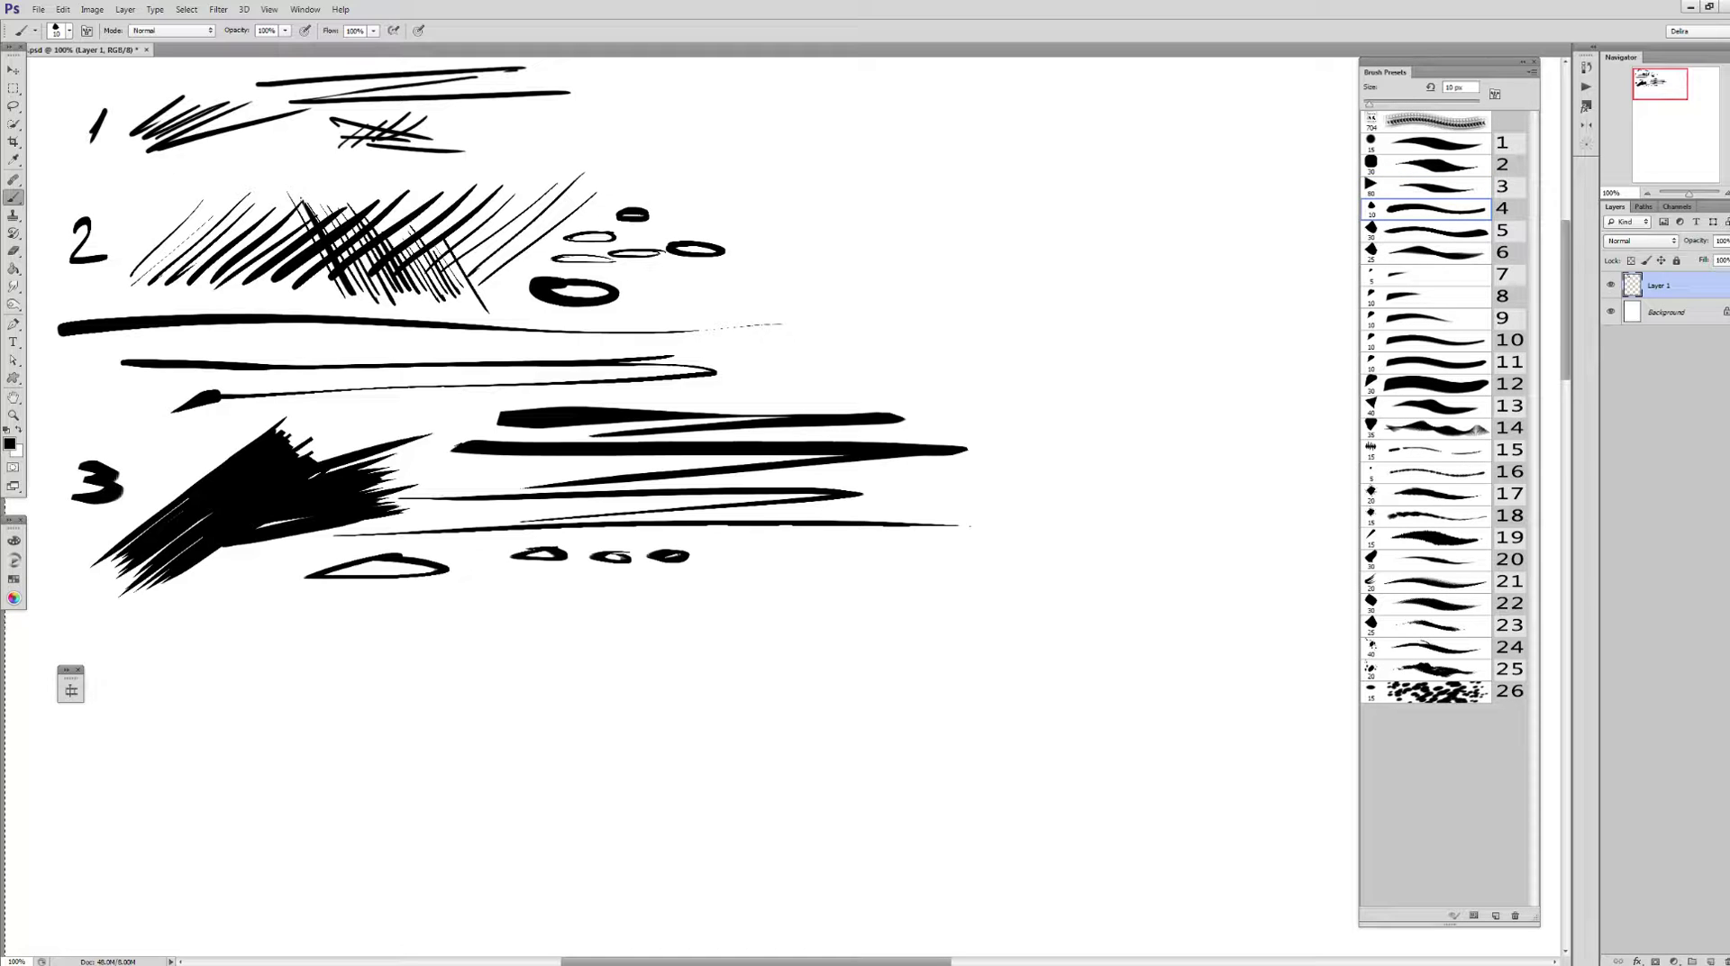
drag(127, 629, 141, 656)
mouse_move(136, 649)
mouse_down()
mouse_move(134, 674)
mouse_move(196, 649)
mouse_move(894, 604)
mouse_move(221, 692)
mouse_move(160, 754)
mouse_move(660, 735)
mouse_up()
mouse_move(164, 688)
mouse_down()
mouse_move(129, 765)
mouse_move(197, 749)
mouse_up()
drag(191, 706, 242, 767)
mouse_move(213, 713)
mouse_down()
mouse_move(251, 767)
mouse_move(268, 765)
mouse_up()
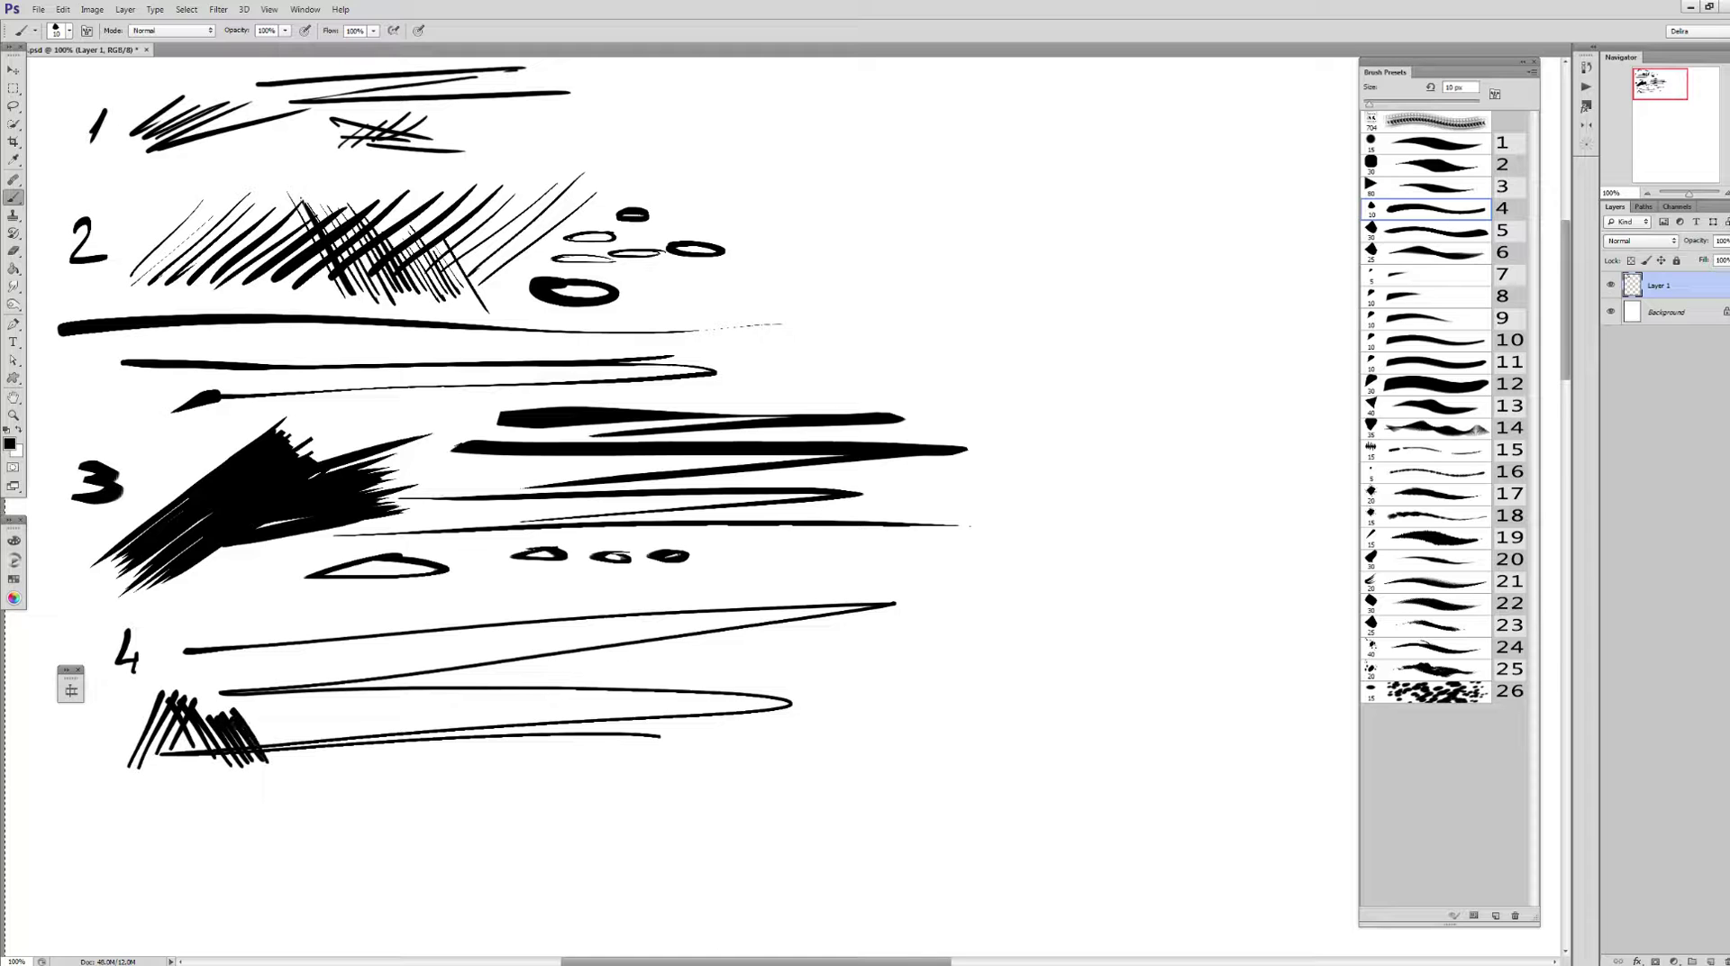
Add more hatching, small circles and a hook stroke to row 4
mouse_move(540, 450)
mouse_down()
mouse_move(524, 383)
mouse_move(578, 446)
mouse_up()
mouse_move(808, 576)
mouse_down()
mouse_move(856, 585)
mouse_move(851, 644)
mouse_move(700, 685)
mouse_up()
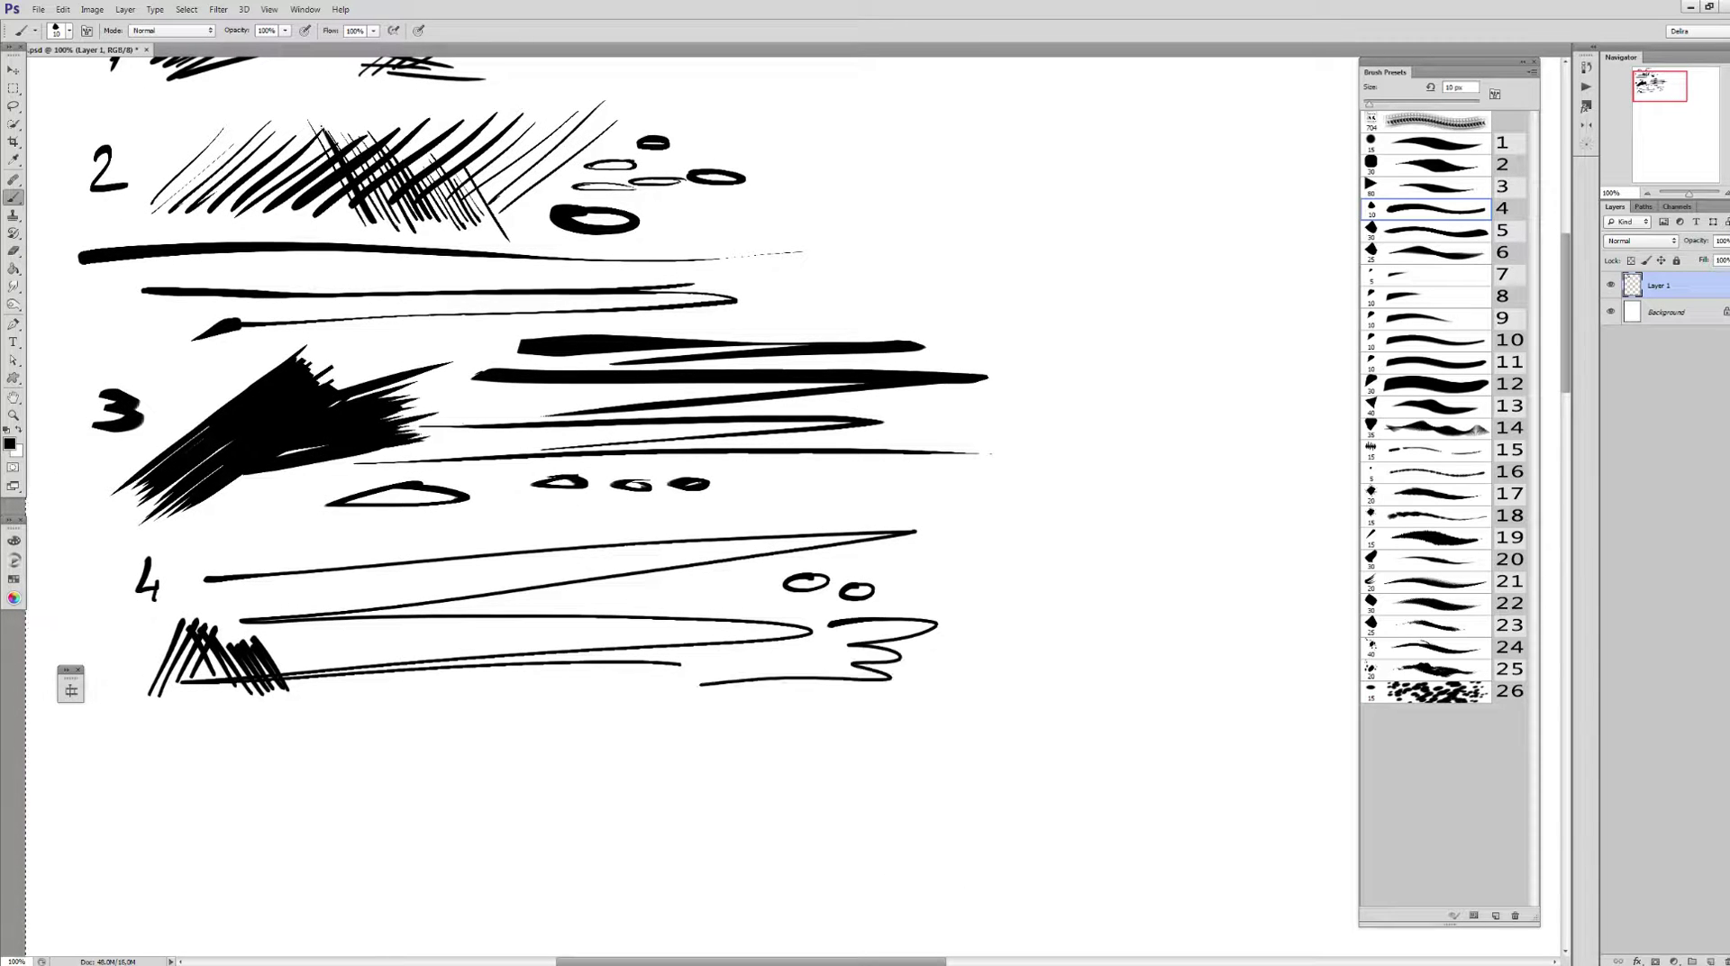
drag(500, 755, 510, 717)
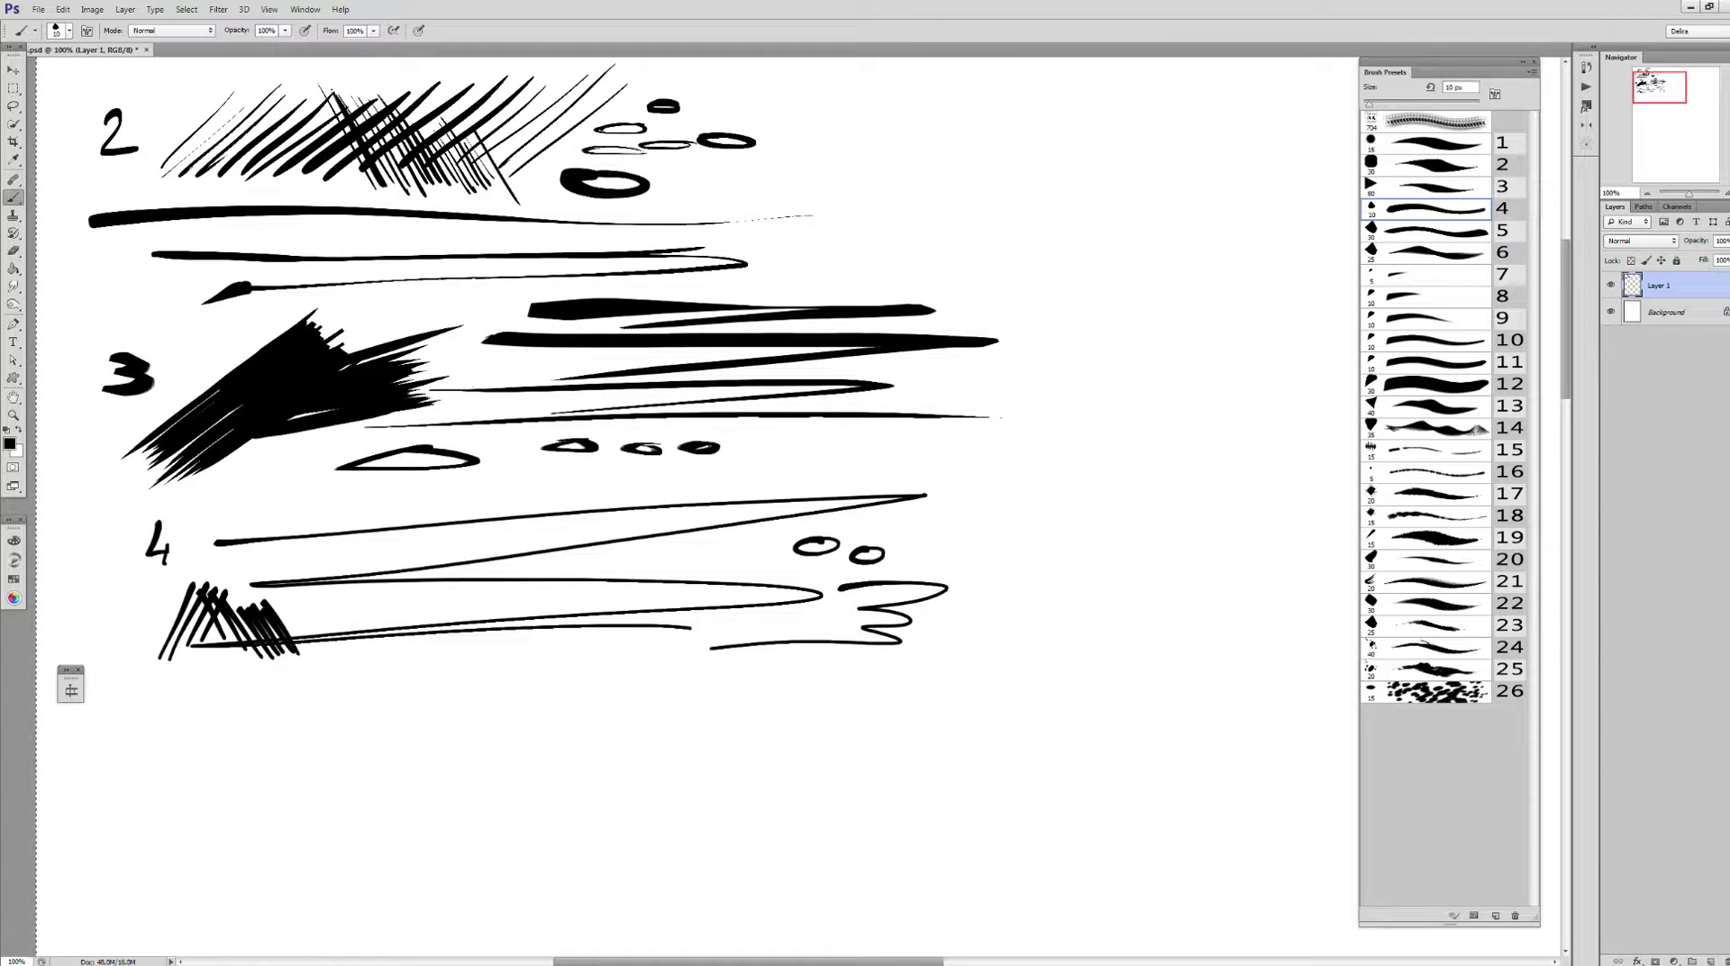
key(period)
Write '5' and paint a thick black diagonal mark and a wavy stroke beside it
mouse_move(155, 707)
mouse_down()
mouse_move(152, 744)
mouse_move(204, 705)
mouse_up()
drag(541, 631, 535, 606)
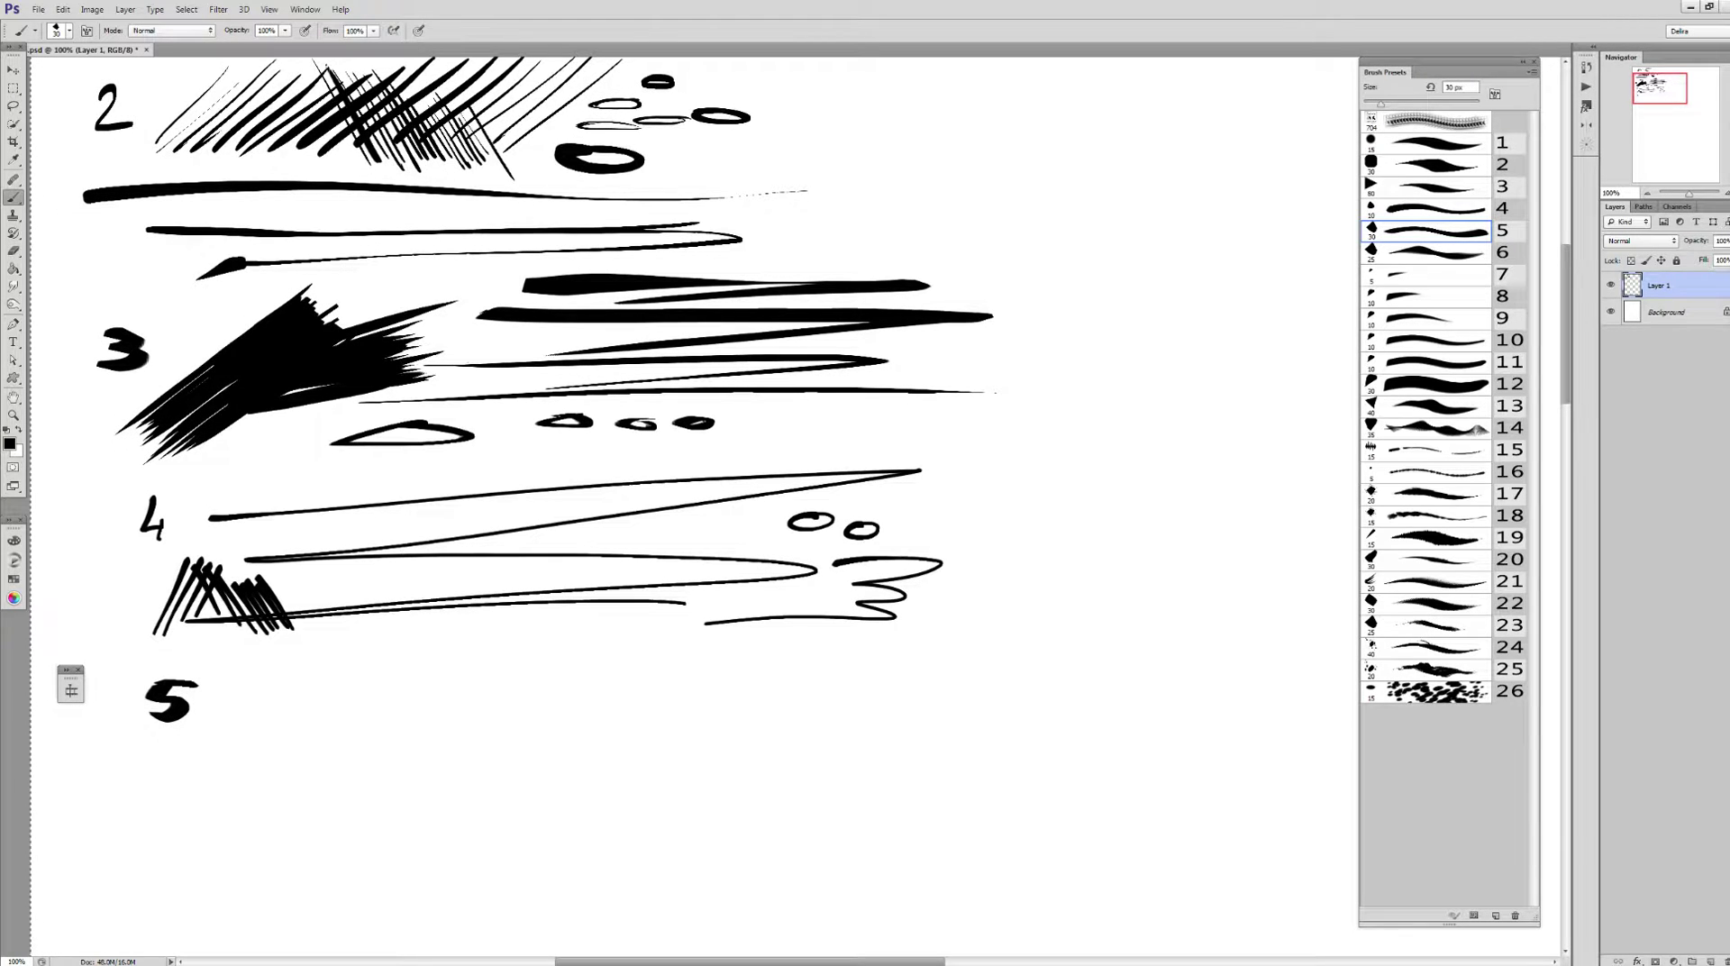
mouse_move(279, 678)
mouse_down()
mouse_move(257, 718)
mouse_move(293, 674)
mouse_move(297, 737)
mouse_up()
drag(341, 663, 311, 757)
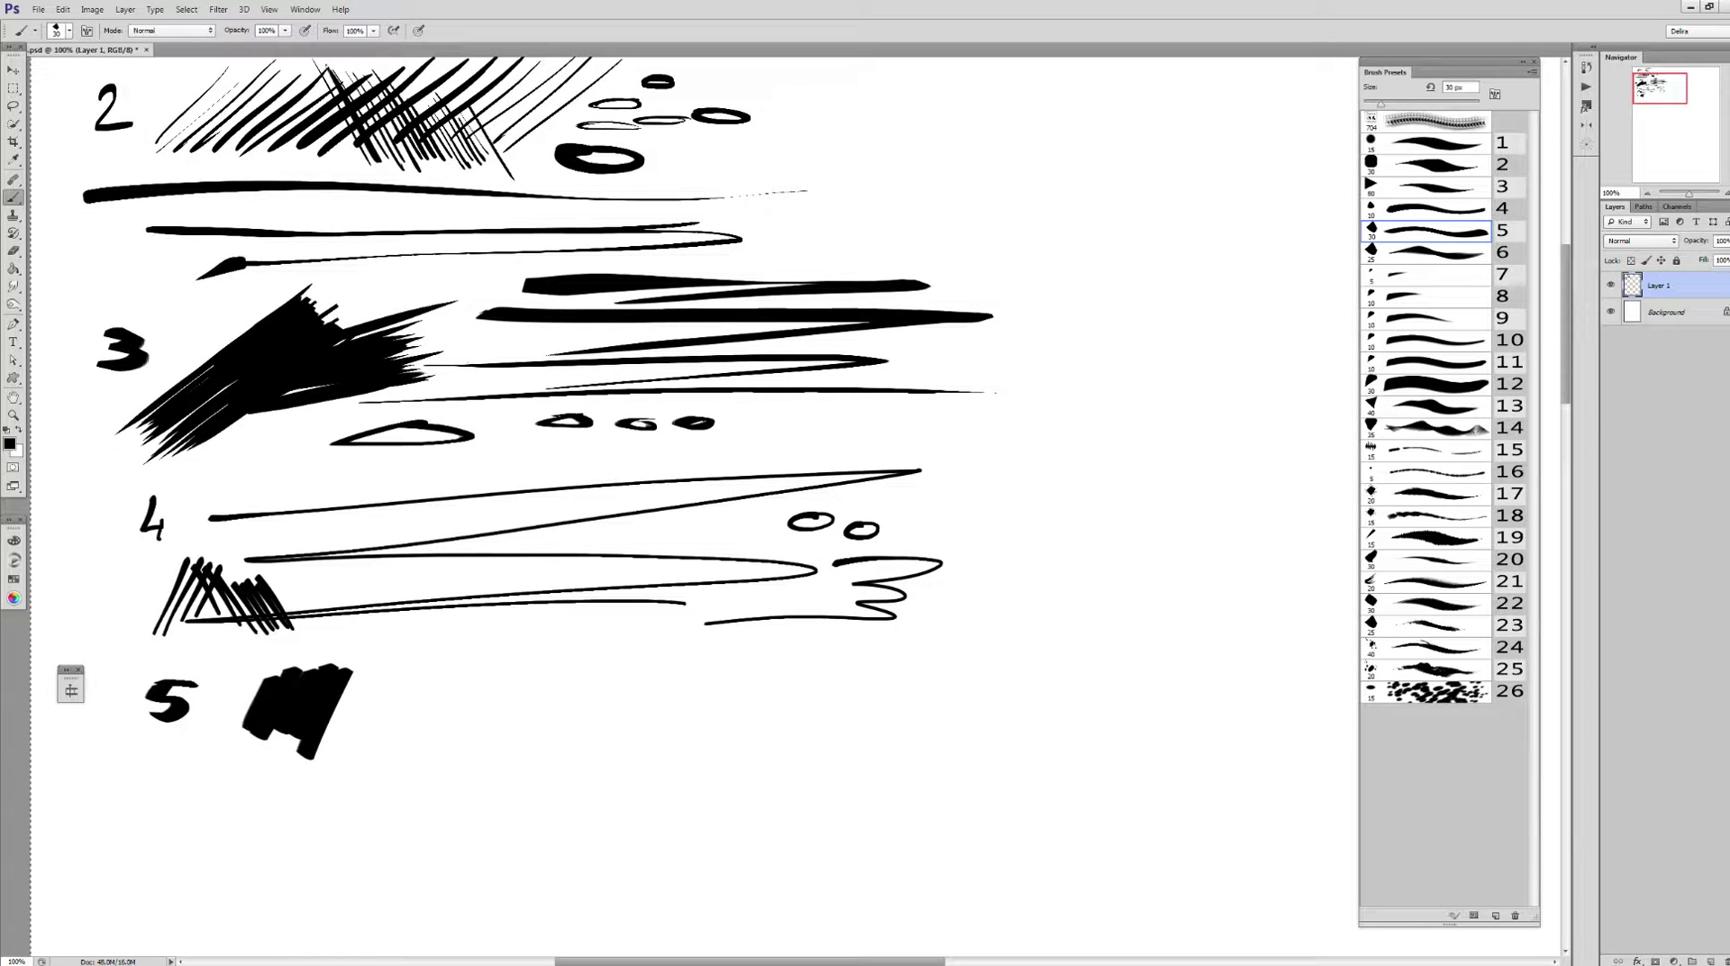
drag(347, 656, 407, 723)
drag(365, 640, 440, 728)
drag(410, 656, 463, 725)
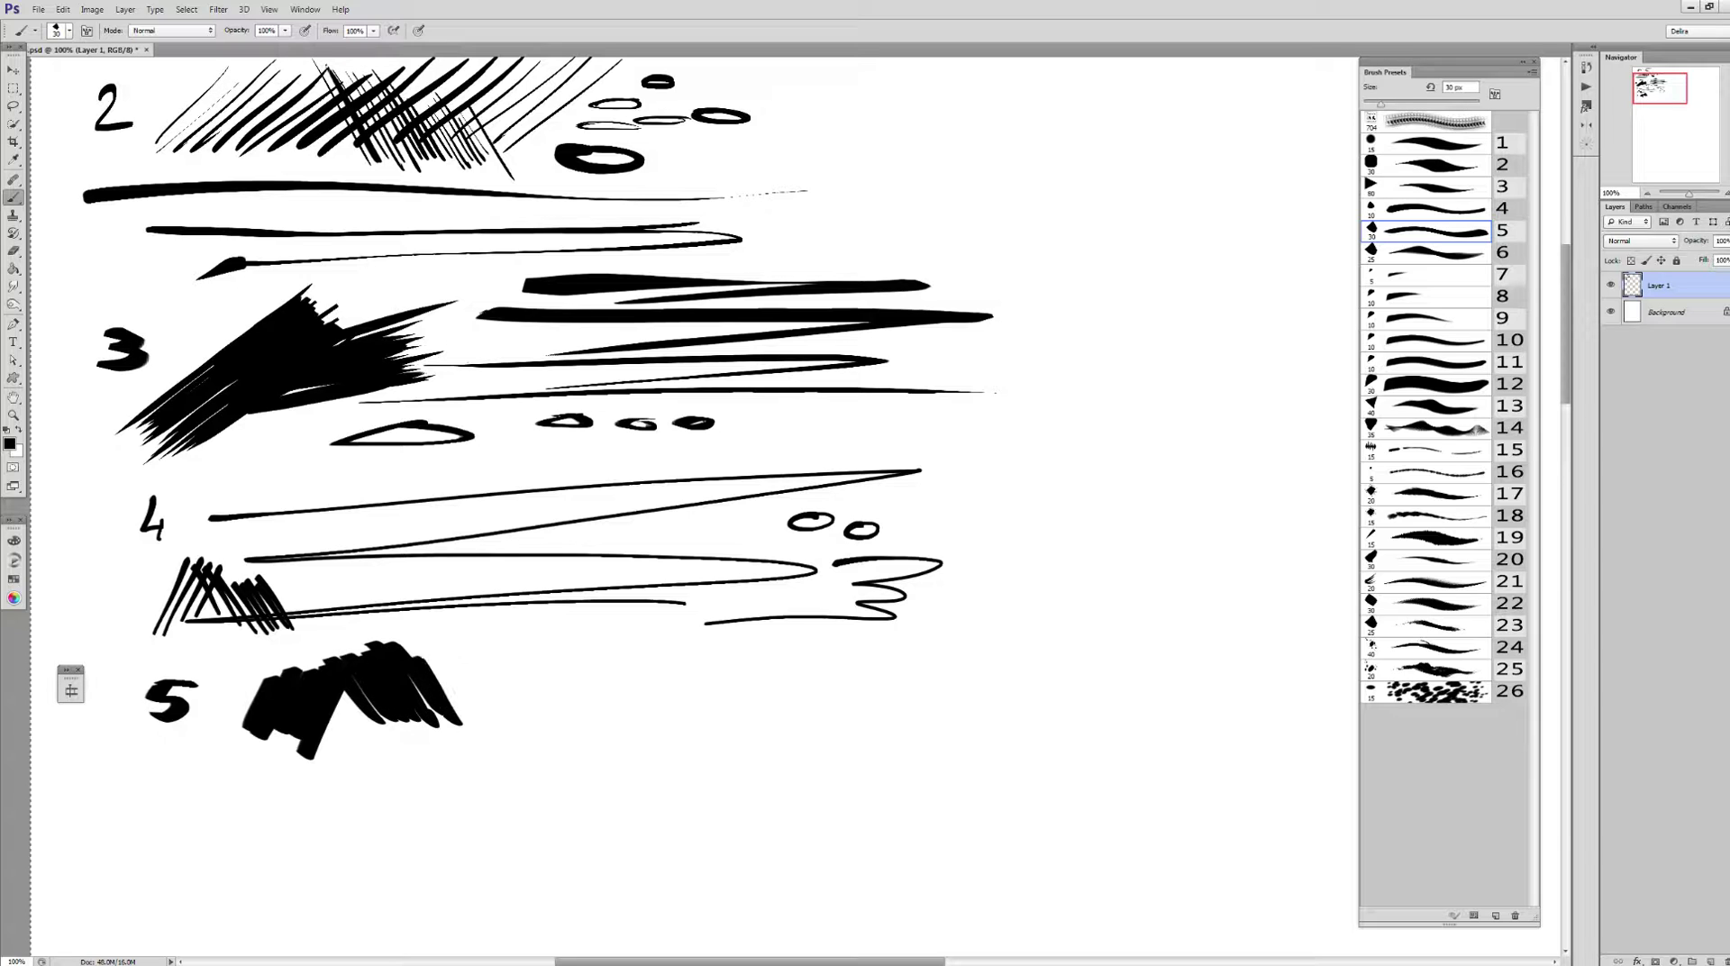
mouse_move(478, 663)
mouse_down()
mouse_move(556, 712)
mouse_move(649, 694)
mouse_up()
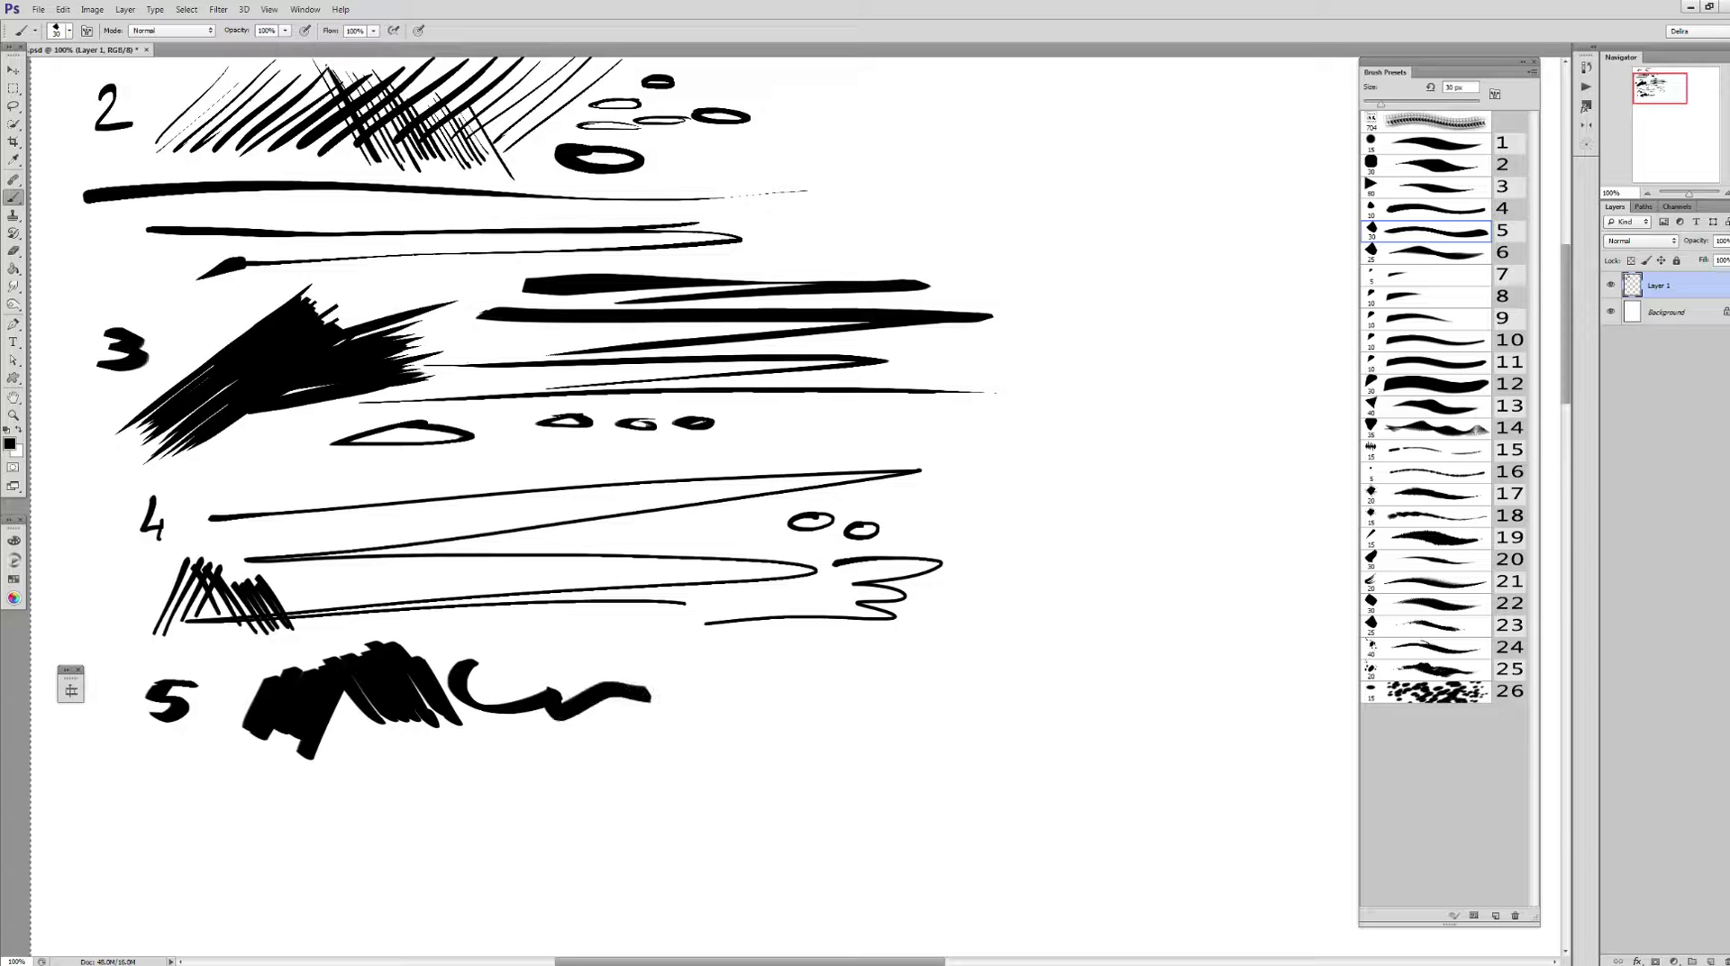
Paint several long heavy tapered strokes beneath the row 5 marks
drag(185, 784, 906, 748)
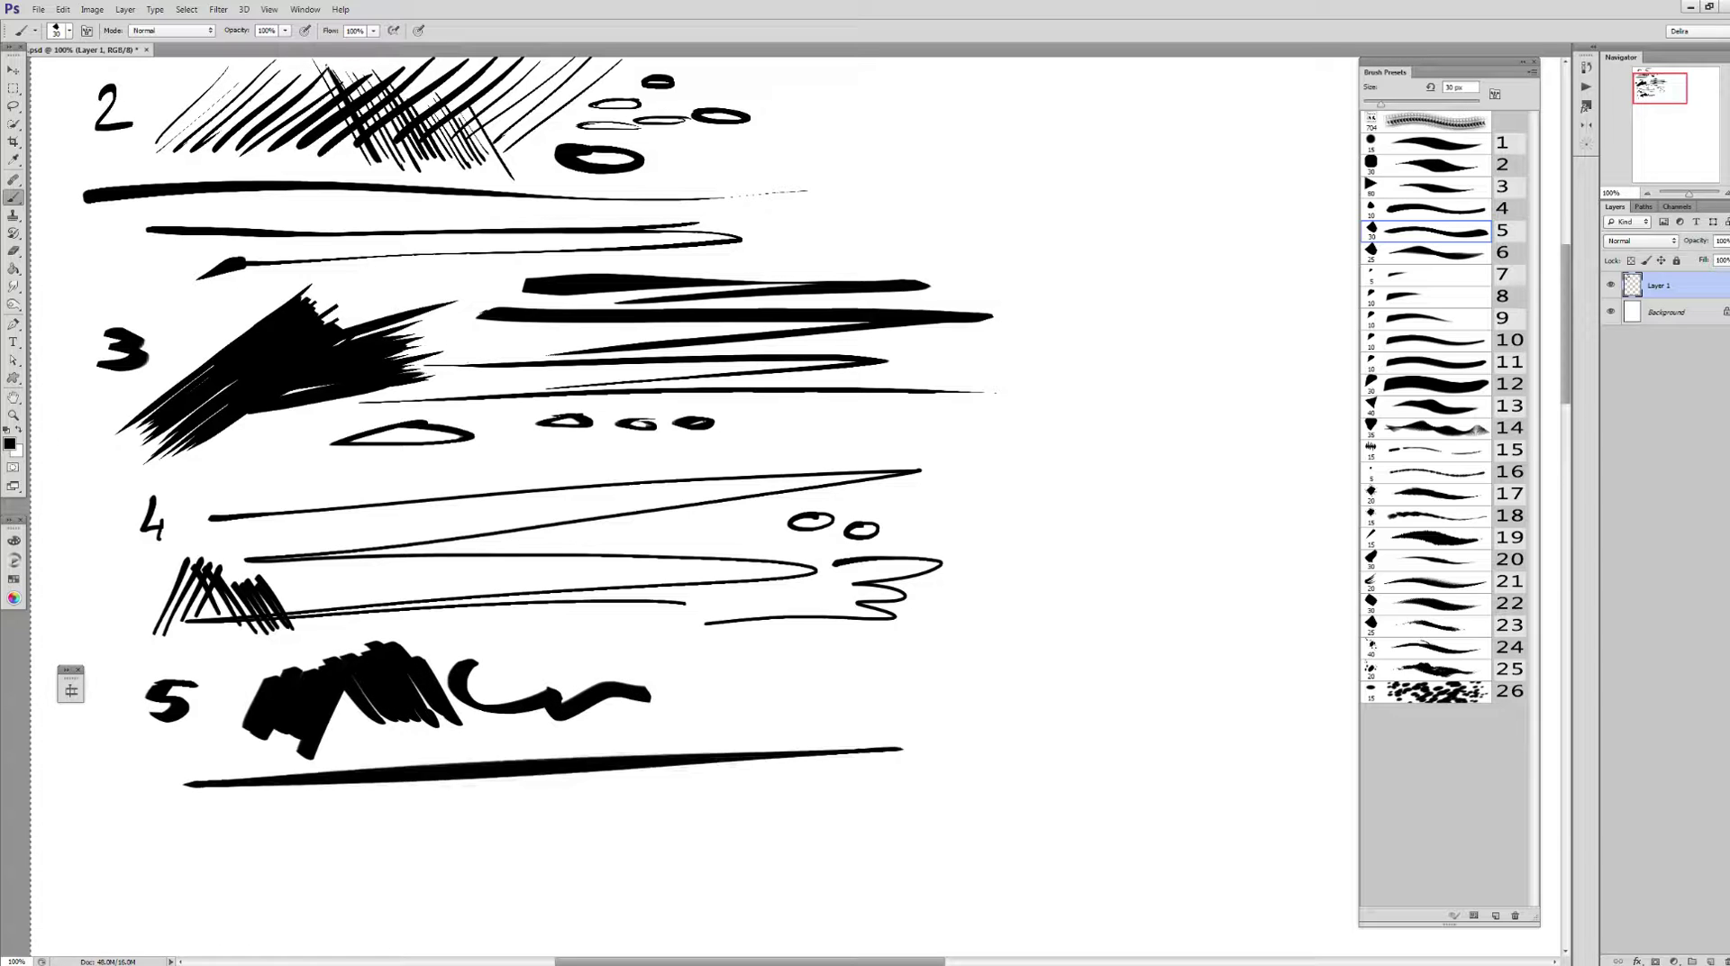
mouse_move(207, 813)
mouse_down()
mouse_move(905, 751)
mouse_move(849, 805)
mouse_up()
drag(194, 853, 848, 806)
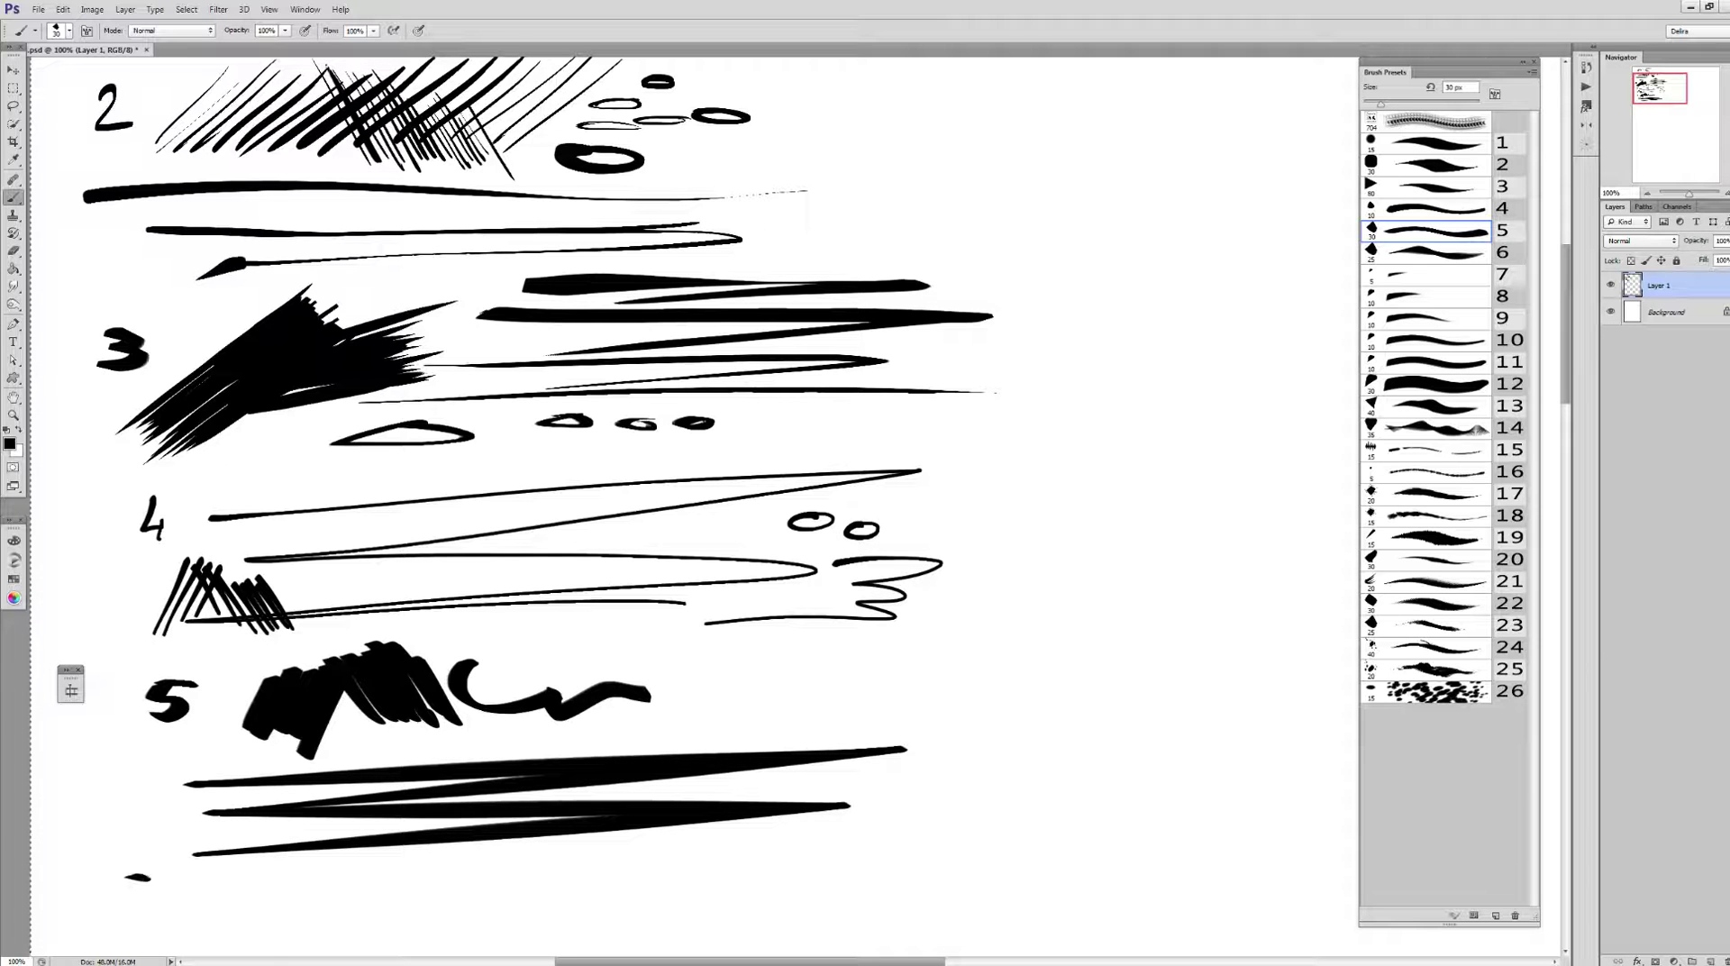
drag(128, 876, 655, 892)
drag(240, 908, 899, 913)
mouse_move(540, 540)
mouse_down()
mouse_move(481, 364)
mouse_move(597, 388)
mouse_up()
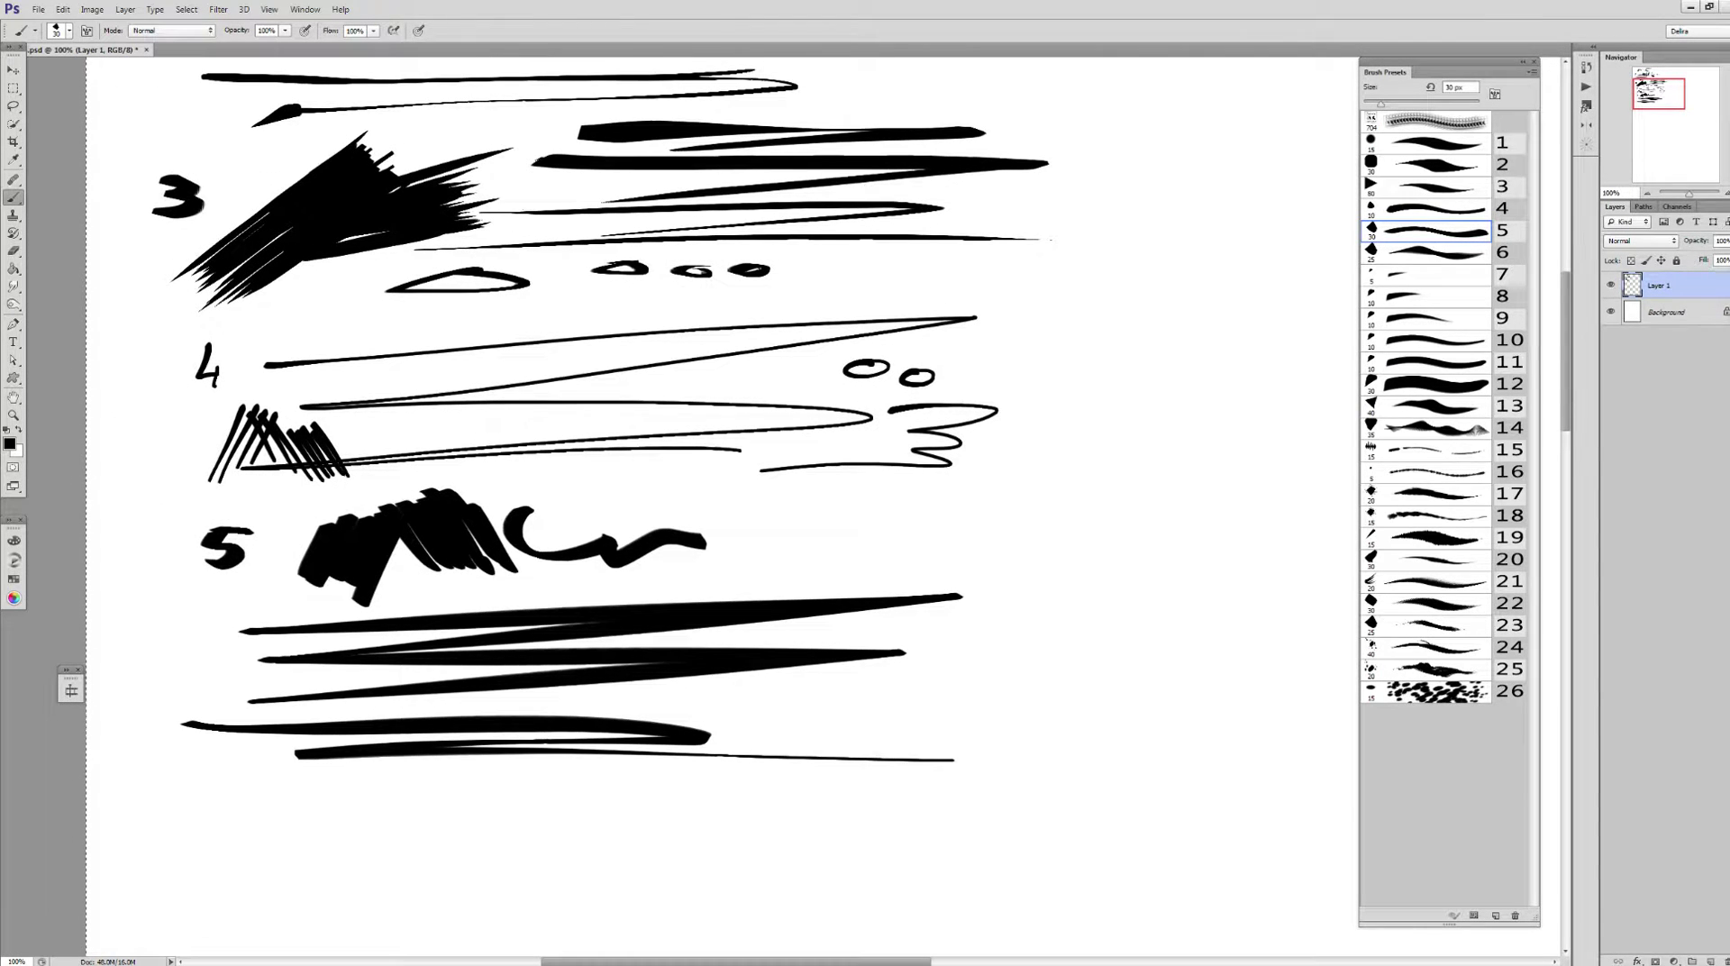
With the 25 px preset 6, write '6' and paint two long tapered strokes
key(period)
drag(216, 801, 191, 838)
mouse_move(234, 838)
mouse_down()
mouse_move(213, 770)
mouse_move(786, 747)
mouse_move(831, 819)
mouse_up()
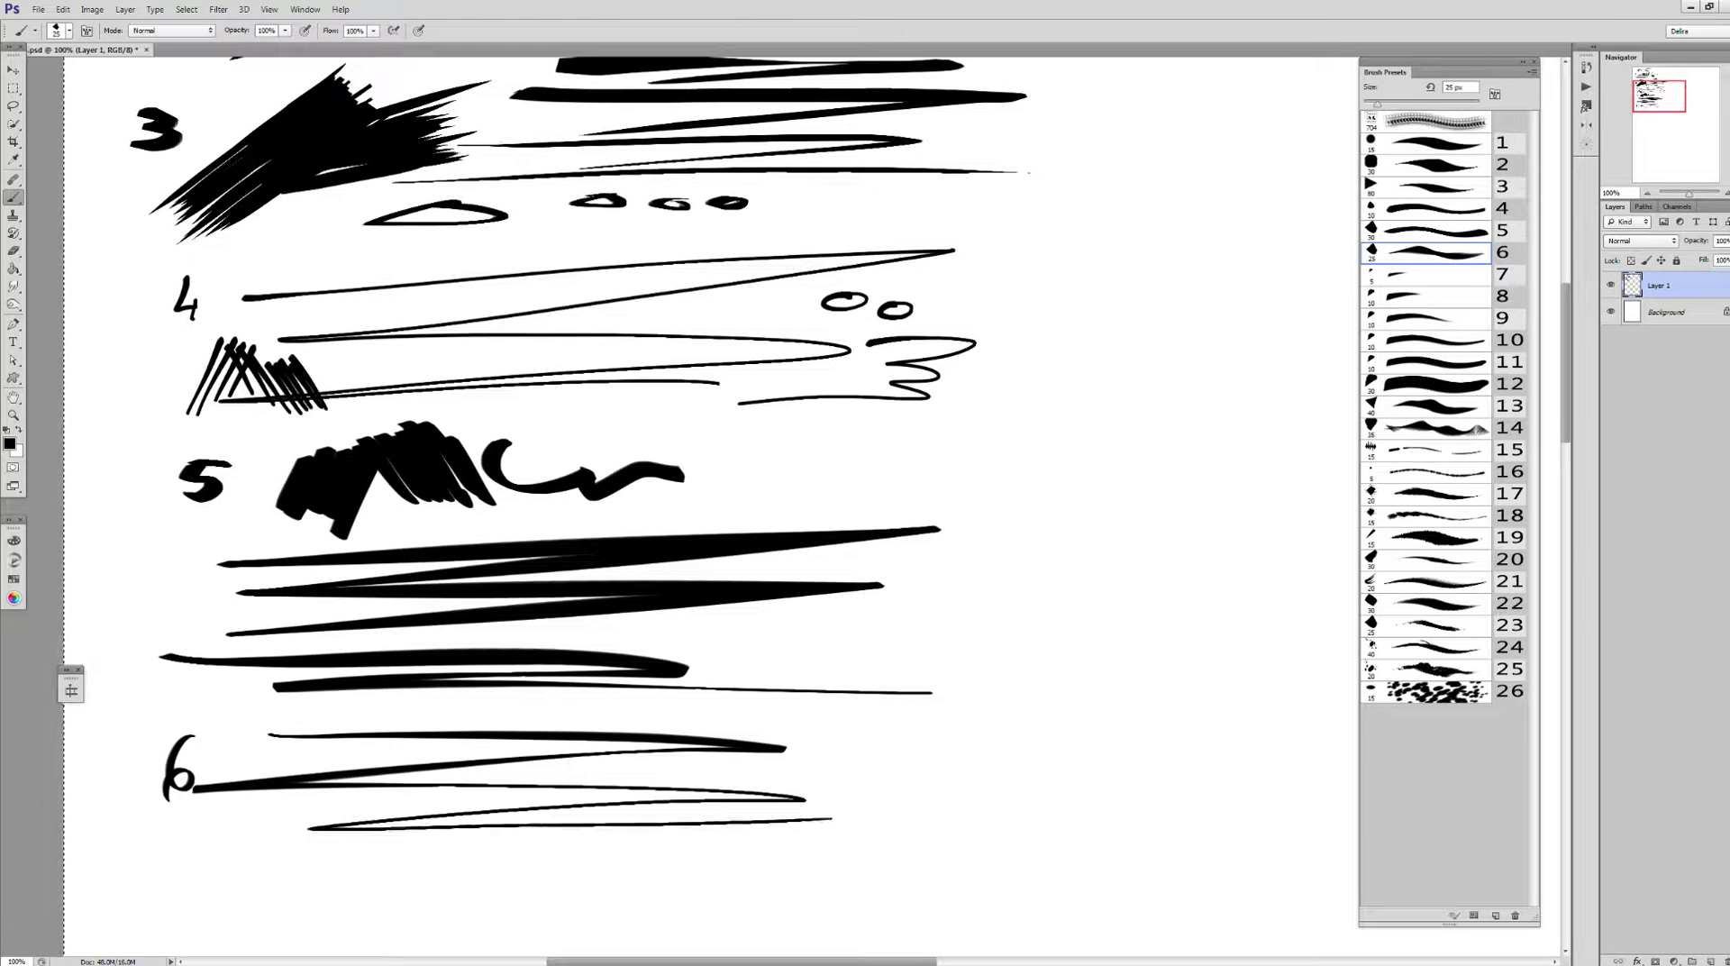
drag(89, 863, 1021, 844)
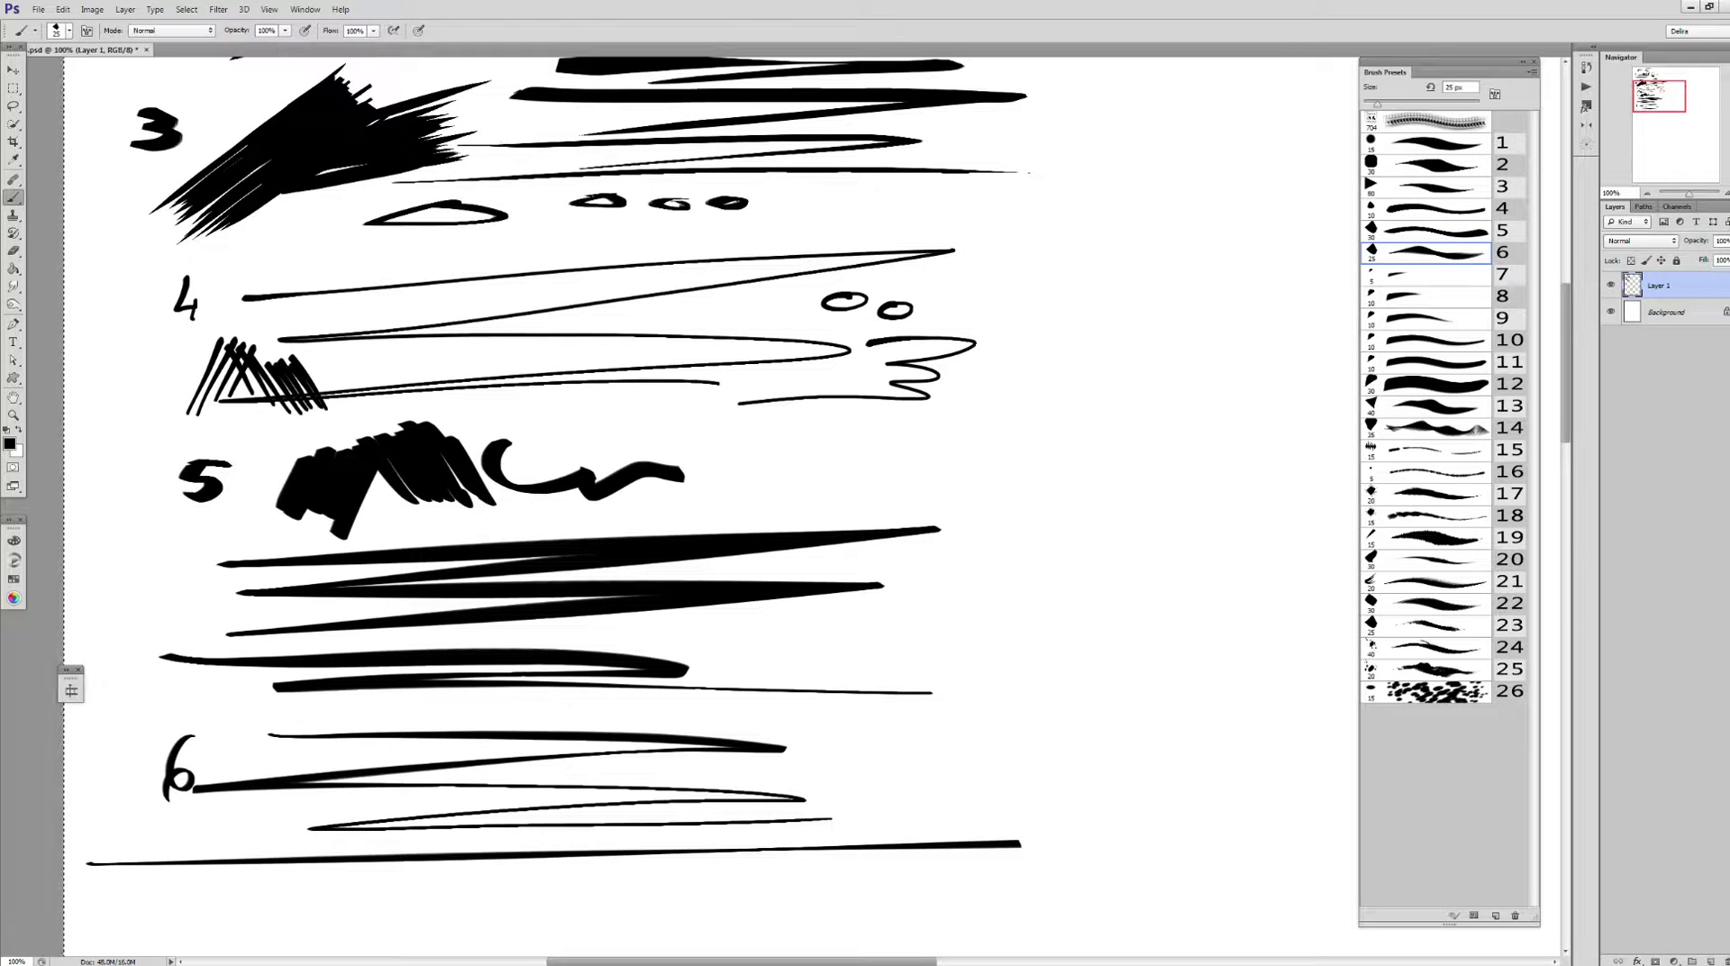
Draw two small arrows under the long stroke and three small ovals to the right
mouse_move(340, 901)
mouse_down()
mouse_move(340, 874)
mouse_move(353, 891)
mouse_up()
drag(720, 889, 720, 863)
drag(710, 873, 740, 875)
drag(766, 811, 717, 754)
mouse_move(834, 692)
mouse_down()
mouse_move(852, 709)
mouse_move(845, 694)
mouse_move(885, 681)
mouse_up()
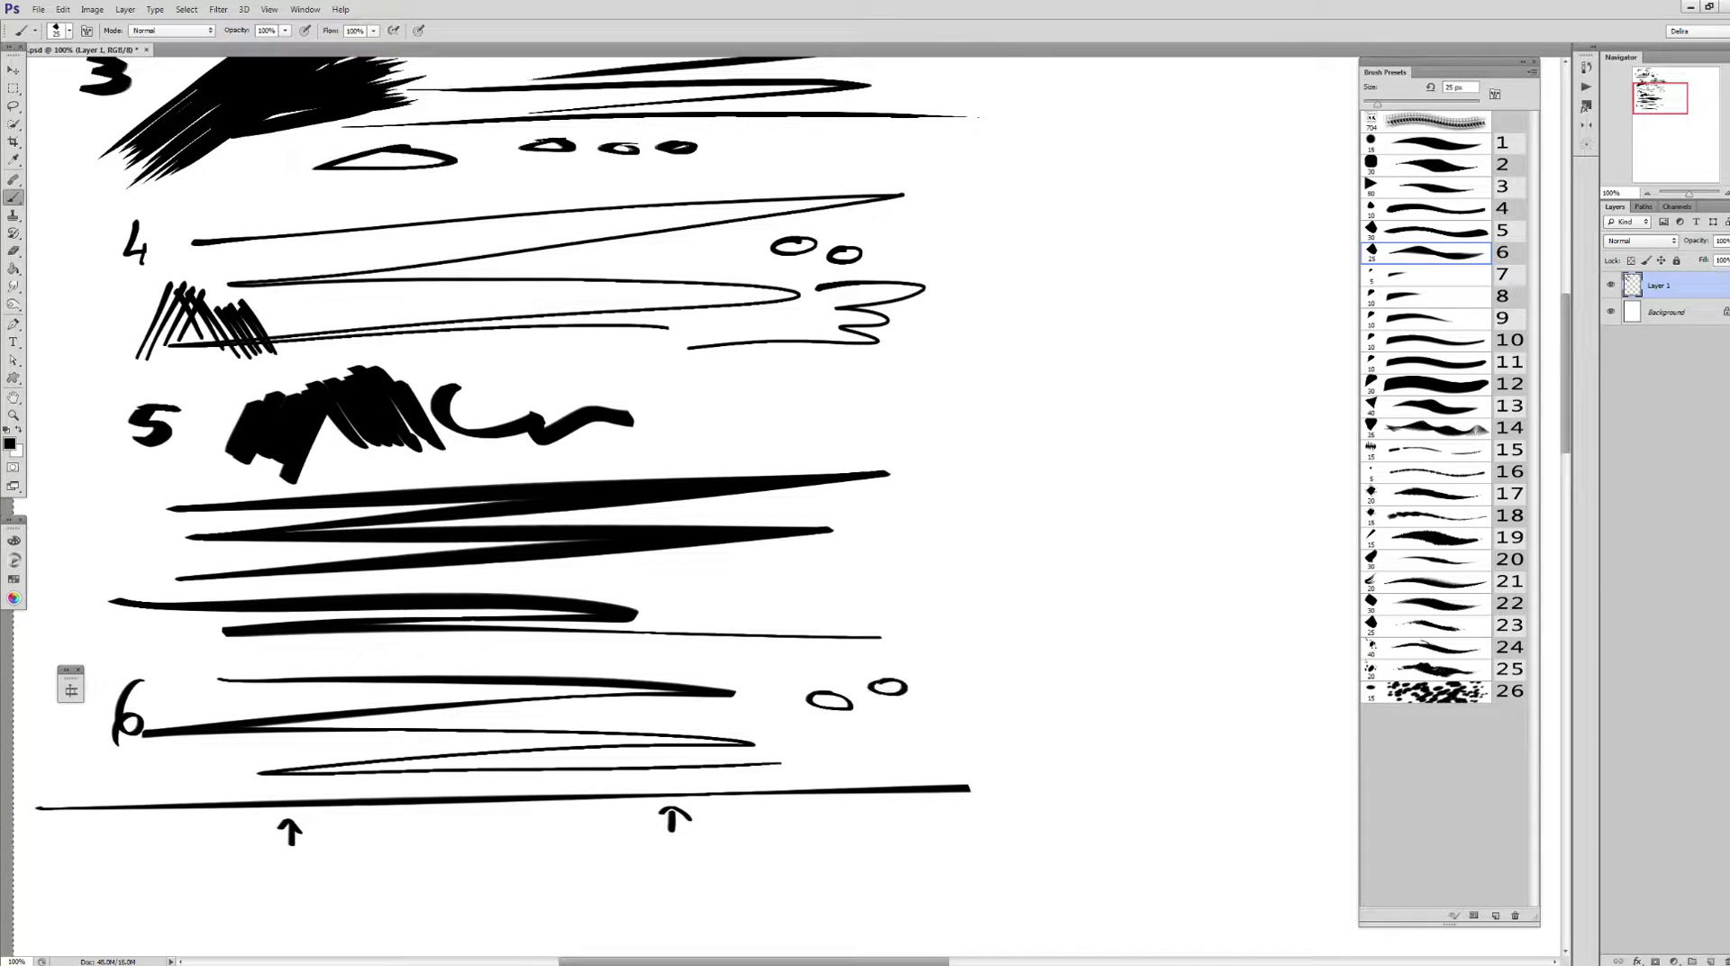
drag(867, 752, 892, 731)
scroll(631, 450, down, 3)
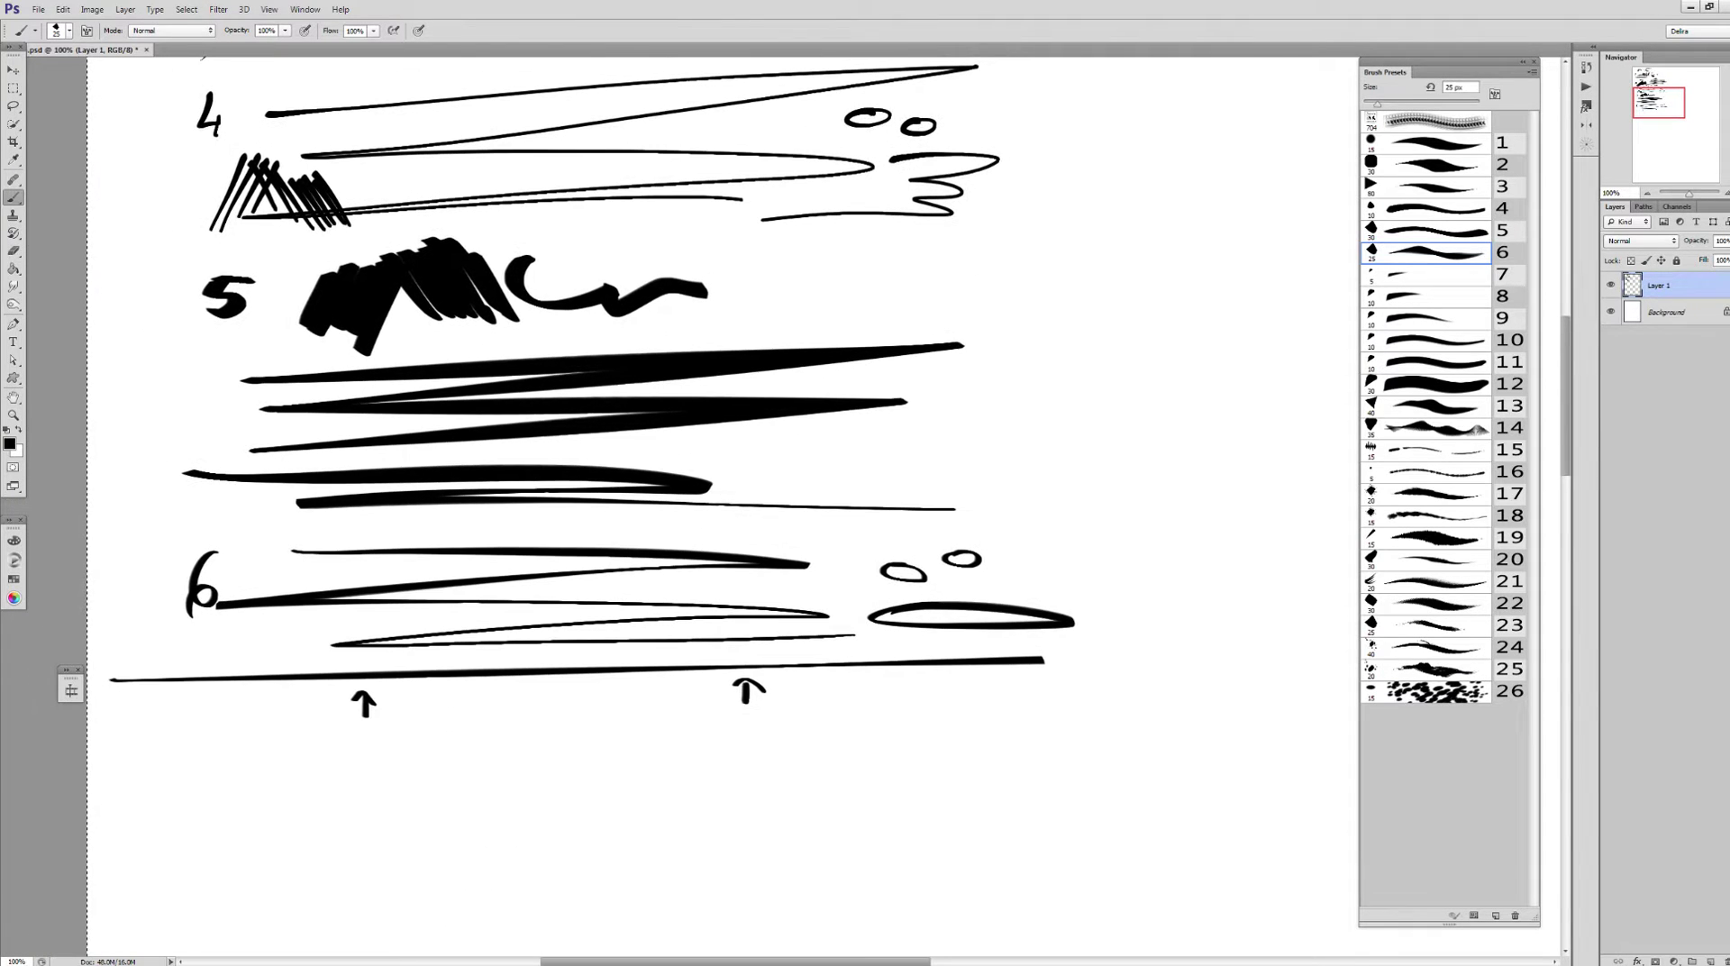
Write the row label '7' and switch to the 5 px preset 7
key(period)
key(comma)
drag(171, 784, 183, 831)
drag(193, 811, 214, 803)
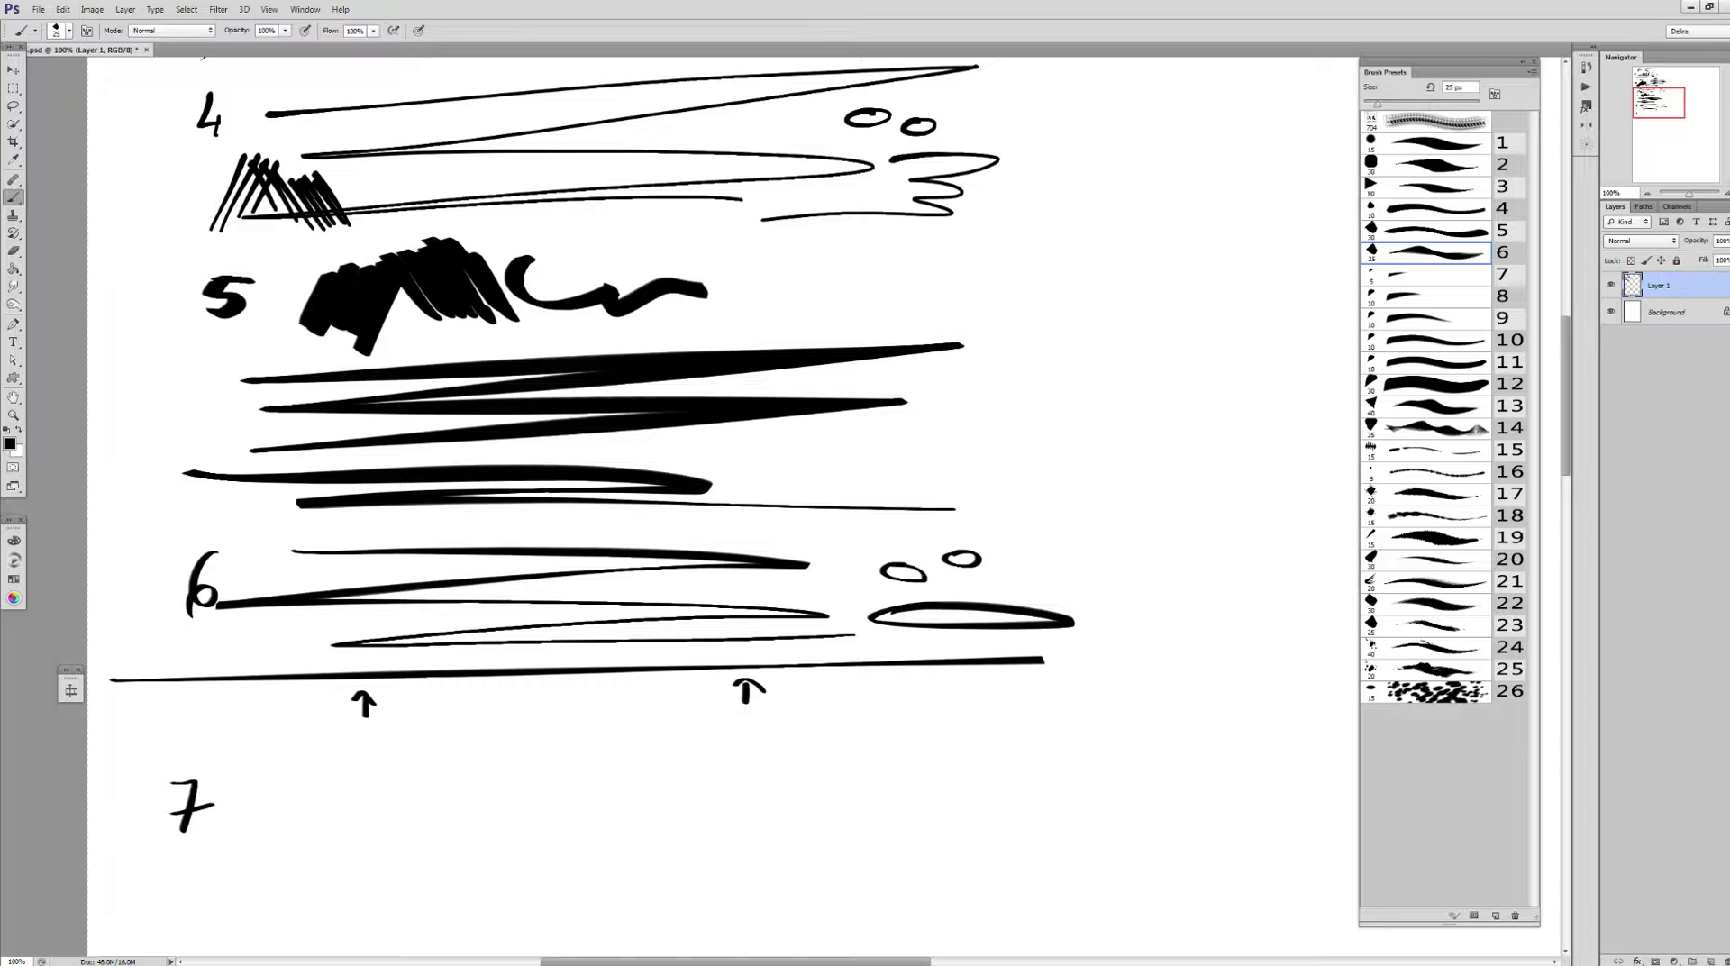
key(period)
scroll(630, 378, down, 3)
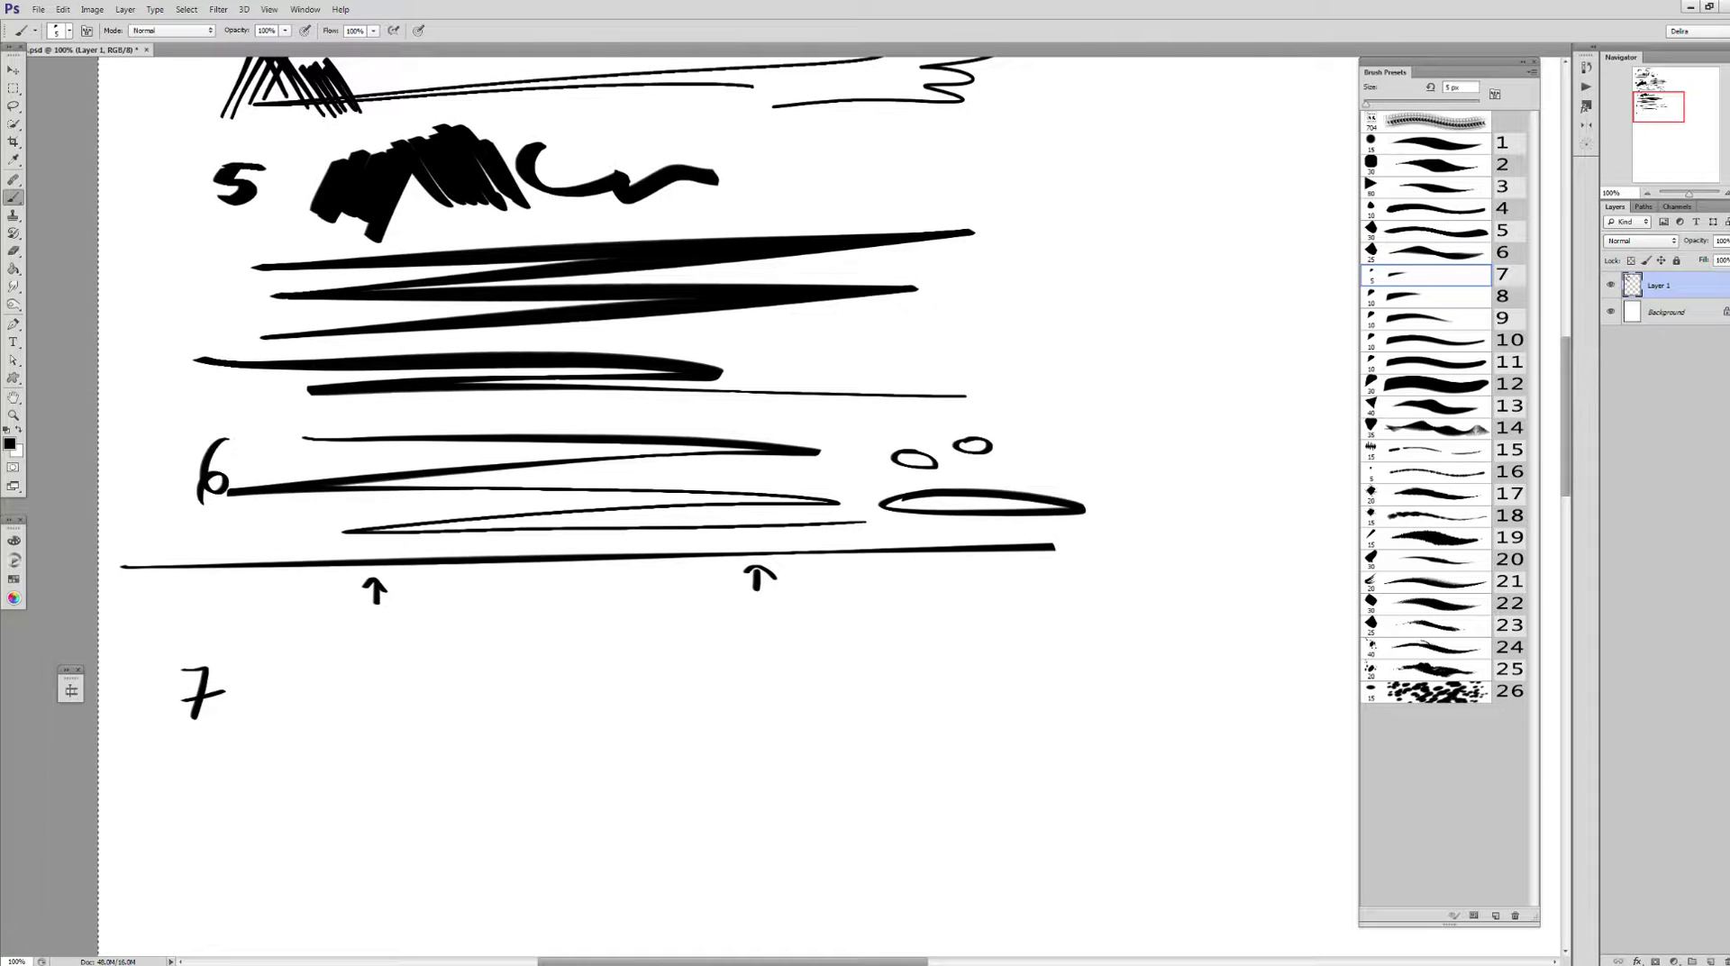
Paint a small starburst beside the 7 and hatch strokes under the row 6 line
drag(275, 677, 268, 694)
drag(280, 680, 271, 696)
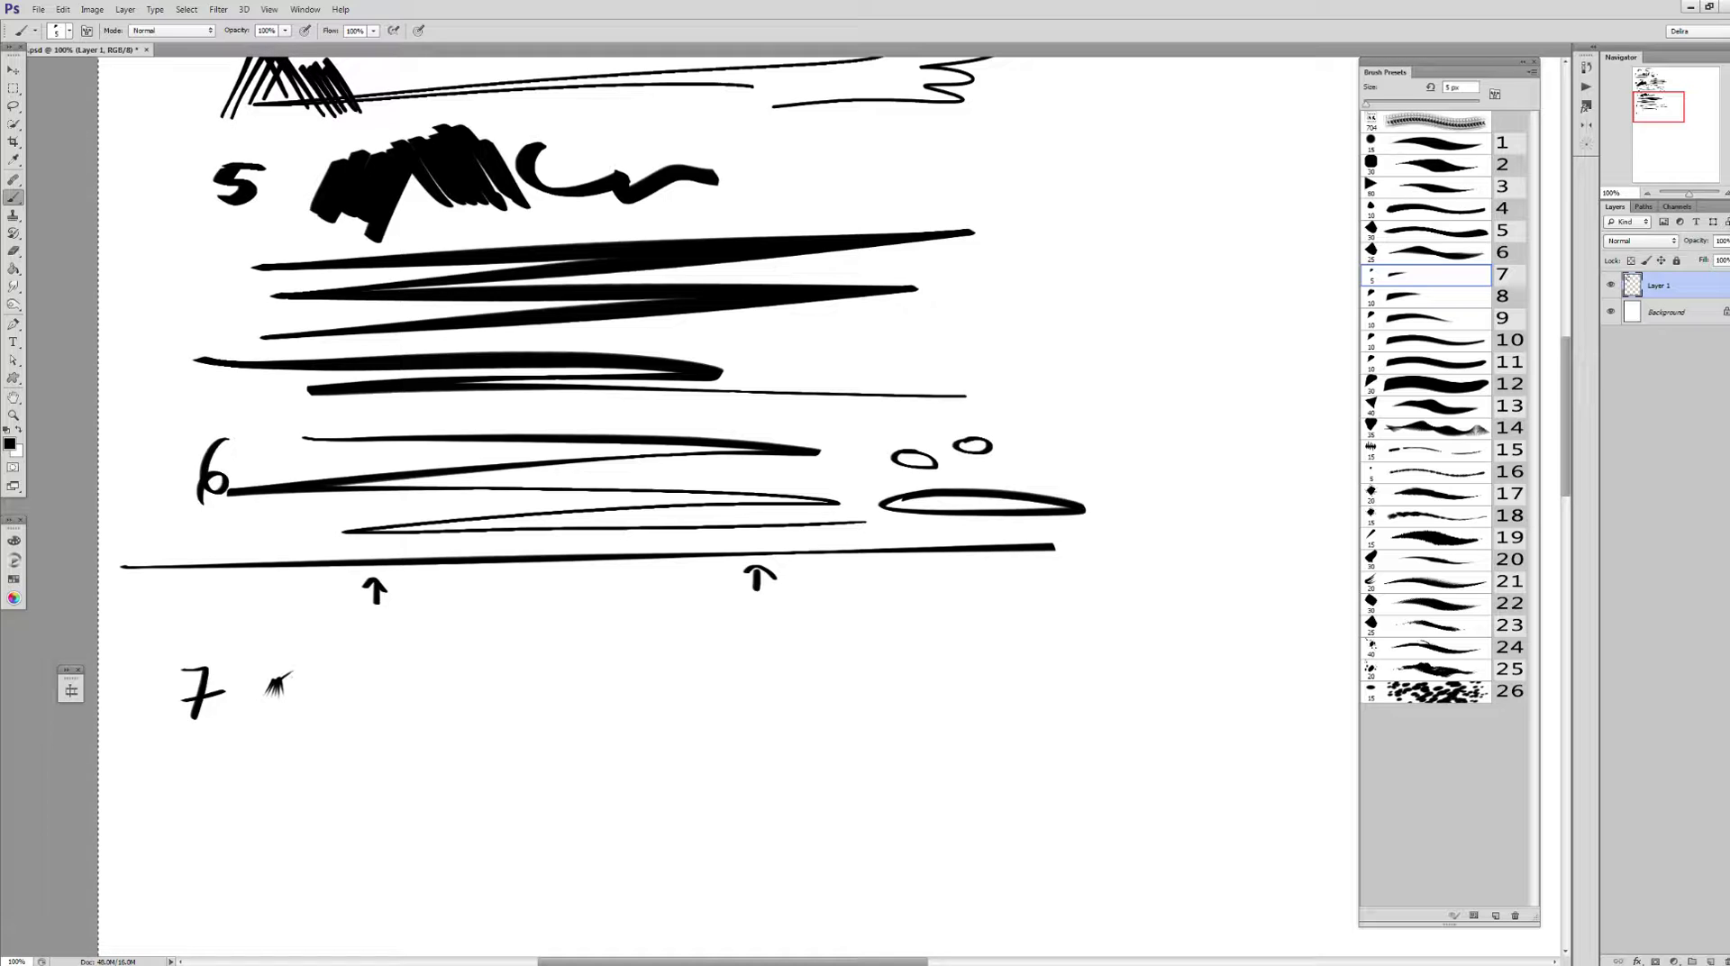
drag(287, 664, 277, 690)
drag(276, 661, 275, 691)
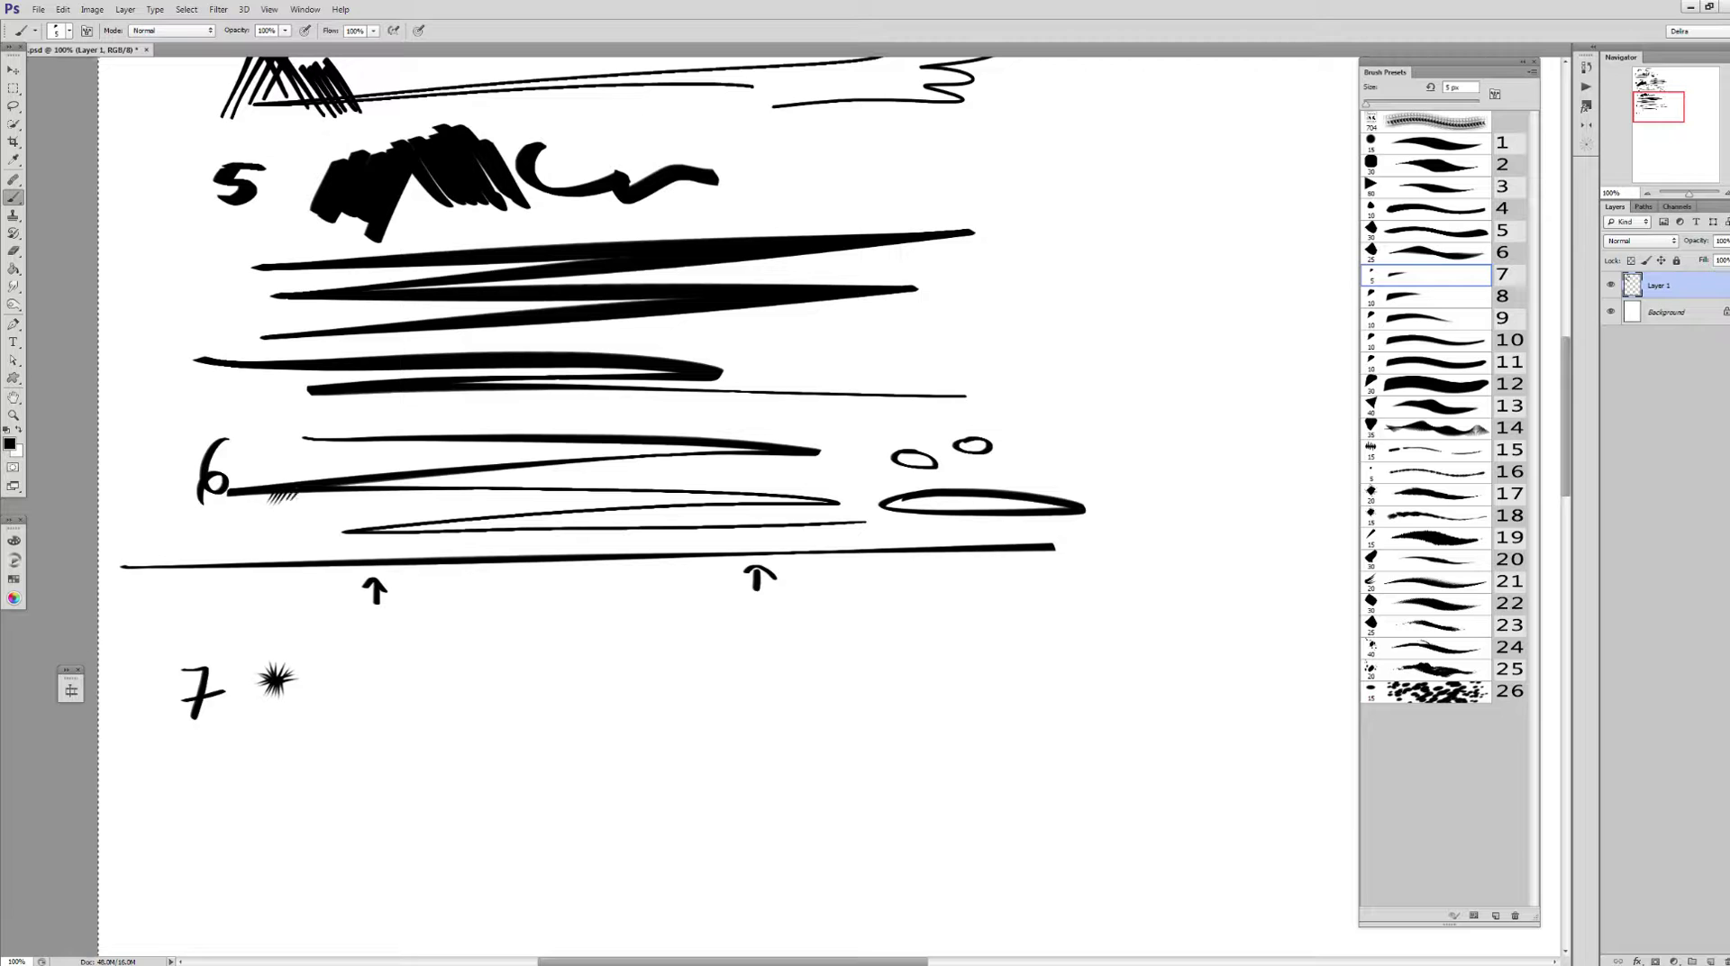
drag(300, 503, 309, 491)
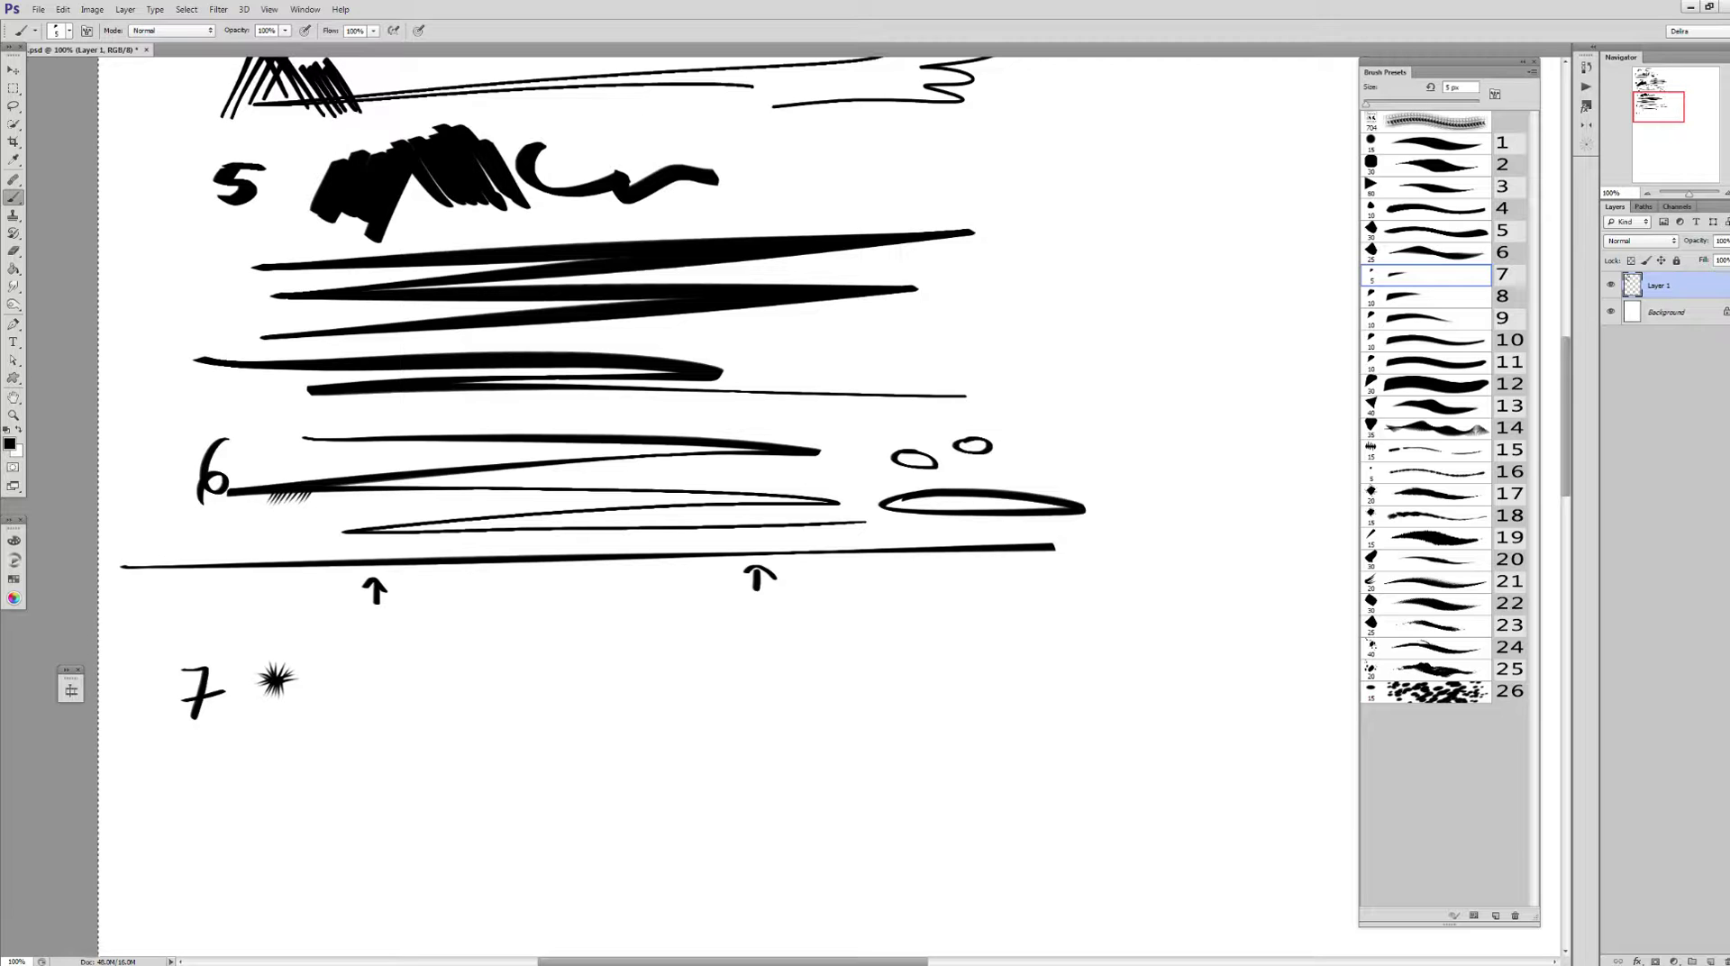
Write '8' with the 10 px preset 8 and add short hatches beside the starburst and under row 6
key(period)
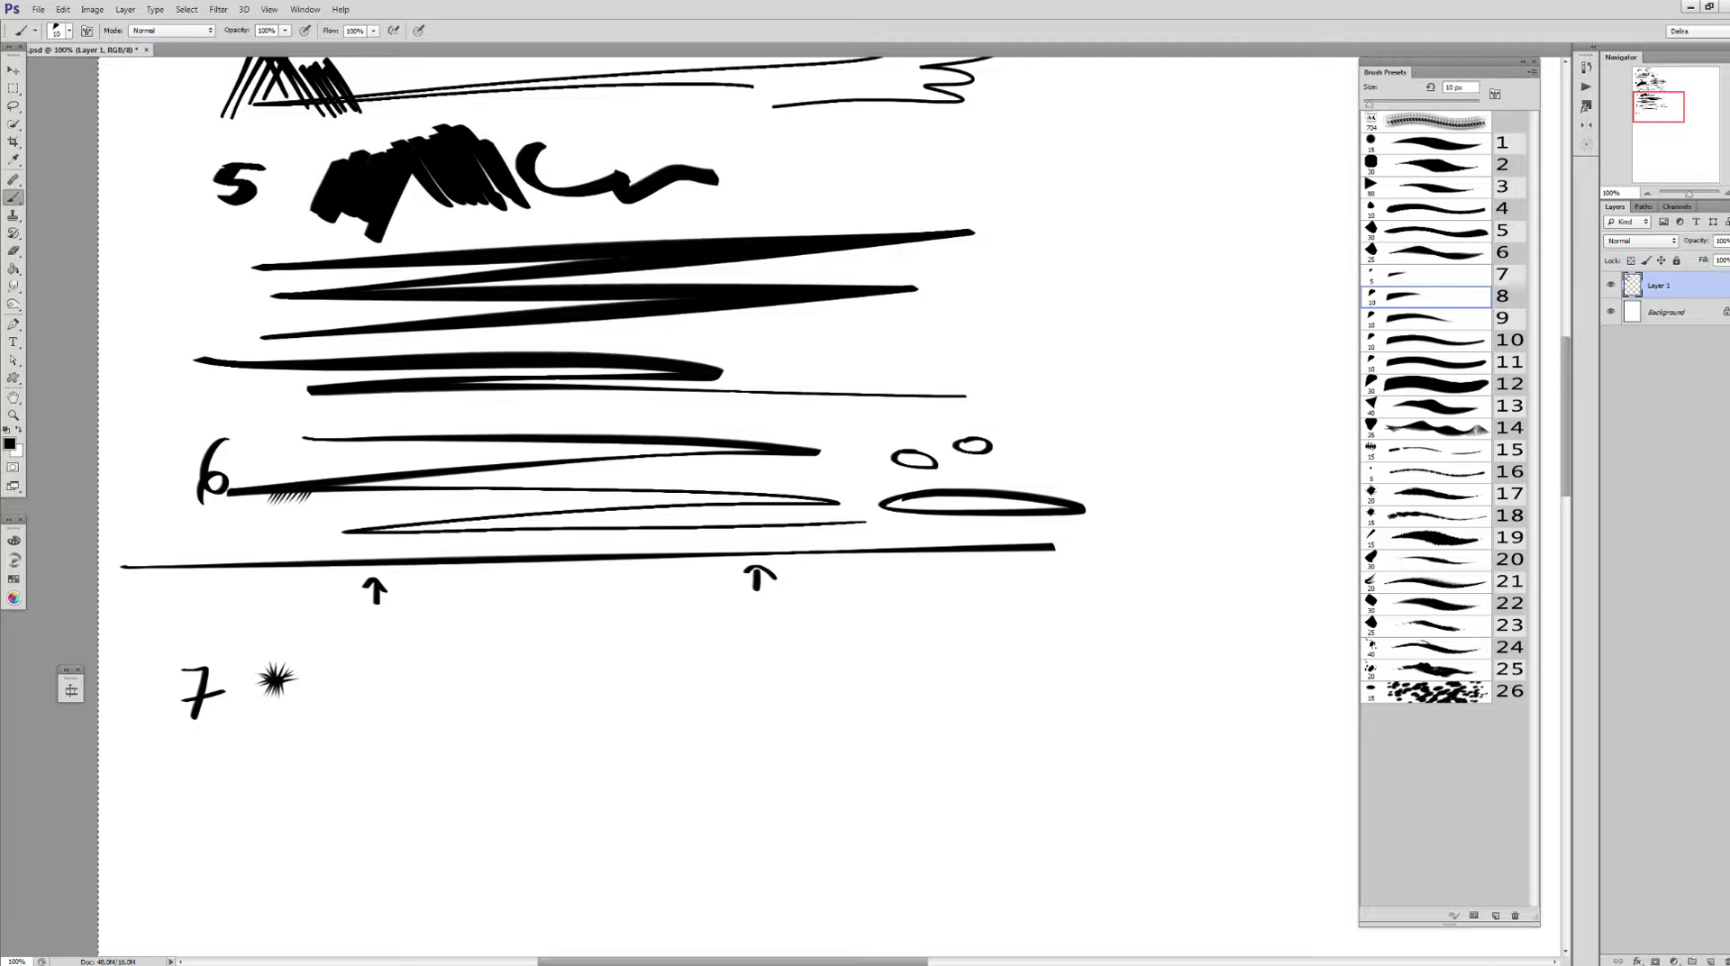
mouse_move(359, 673)
mouse_down()
mouse_move(356, 697)
mouse_move(419, 696)
mouse_up()
drag(448, 667, 429, 694)
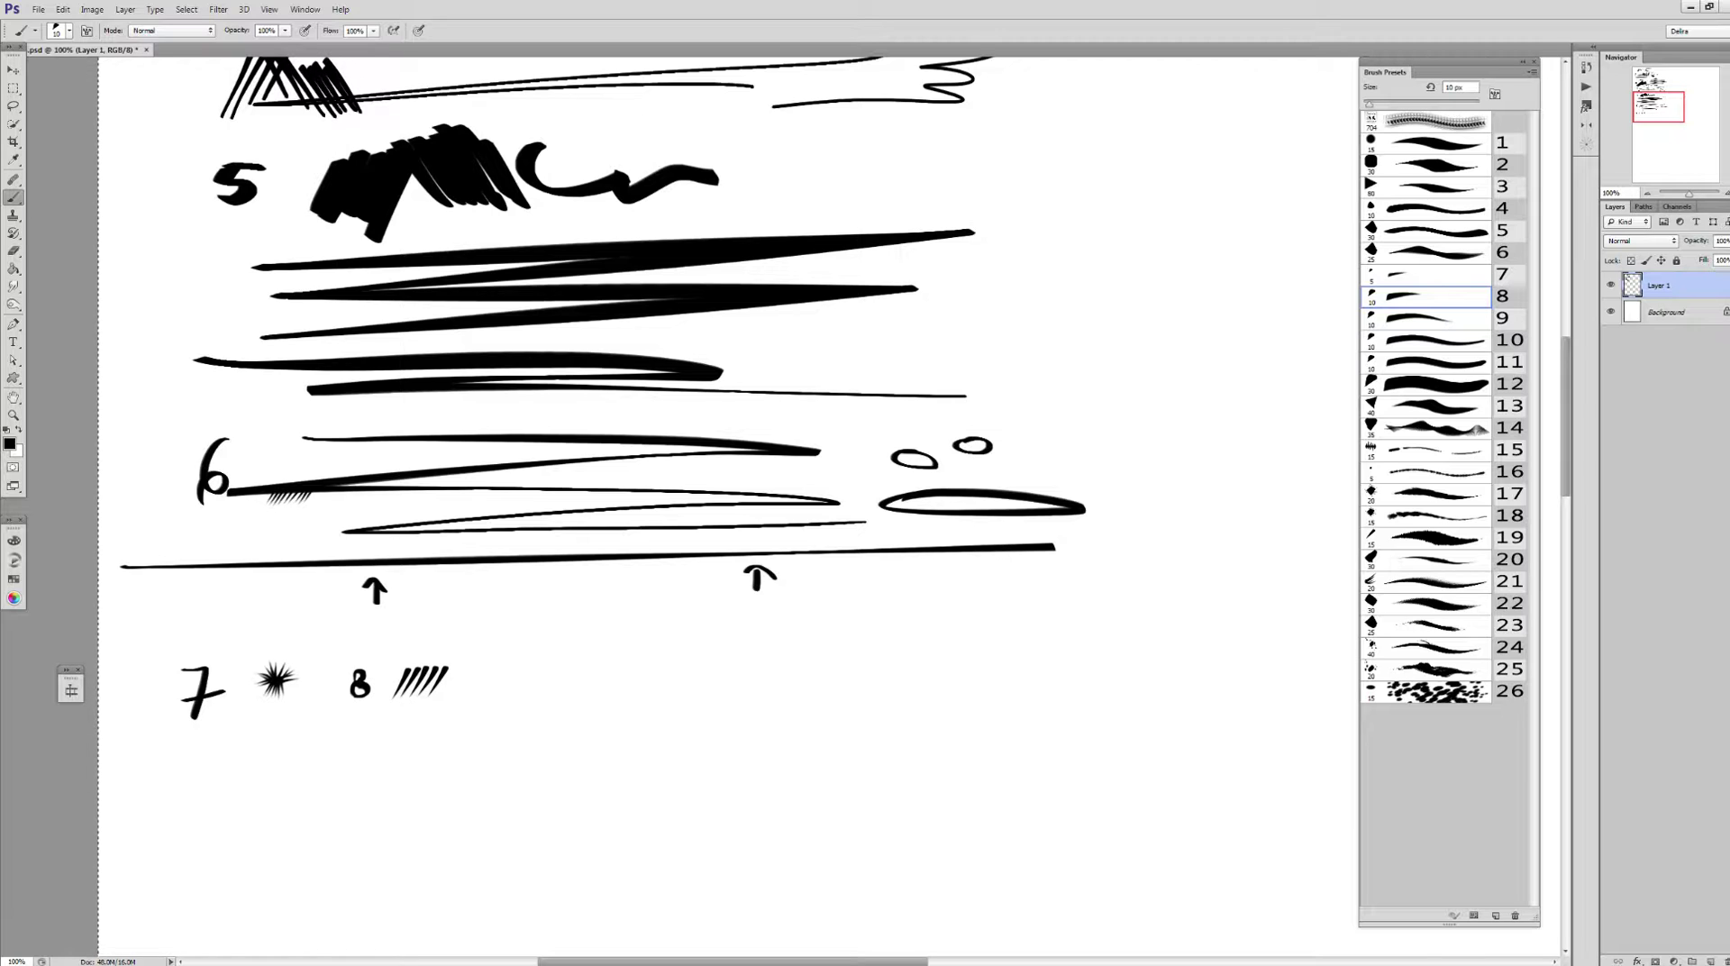
key(comma)
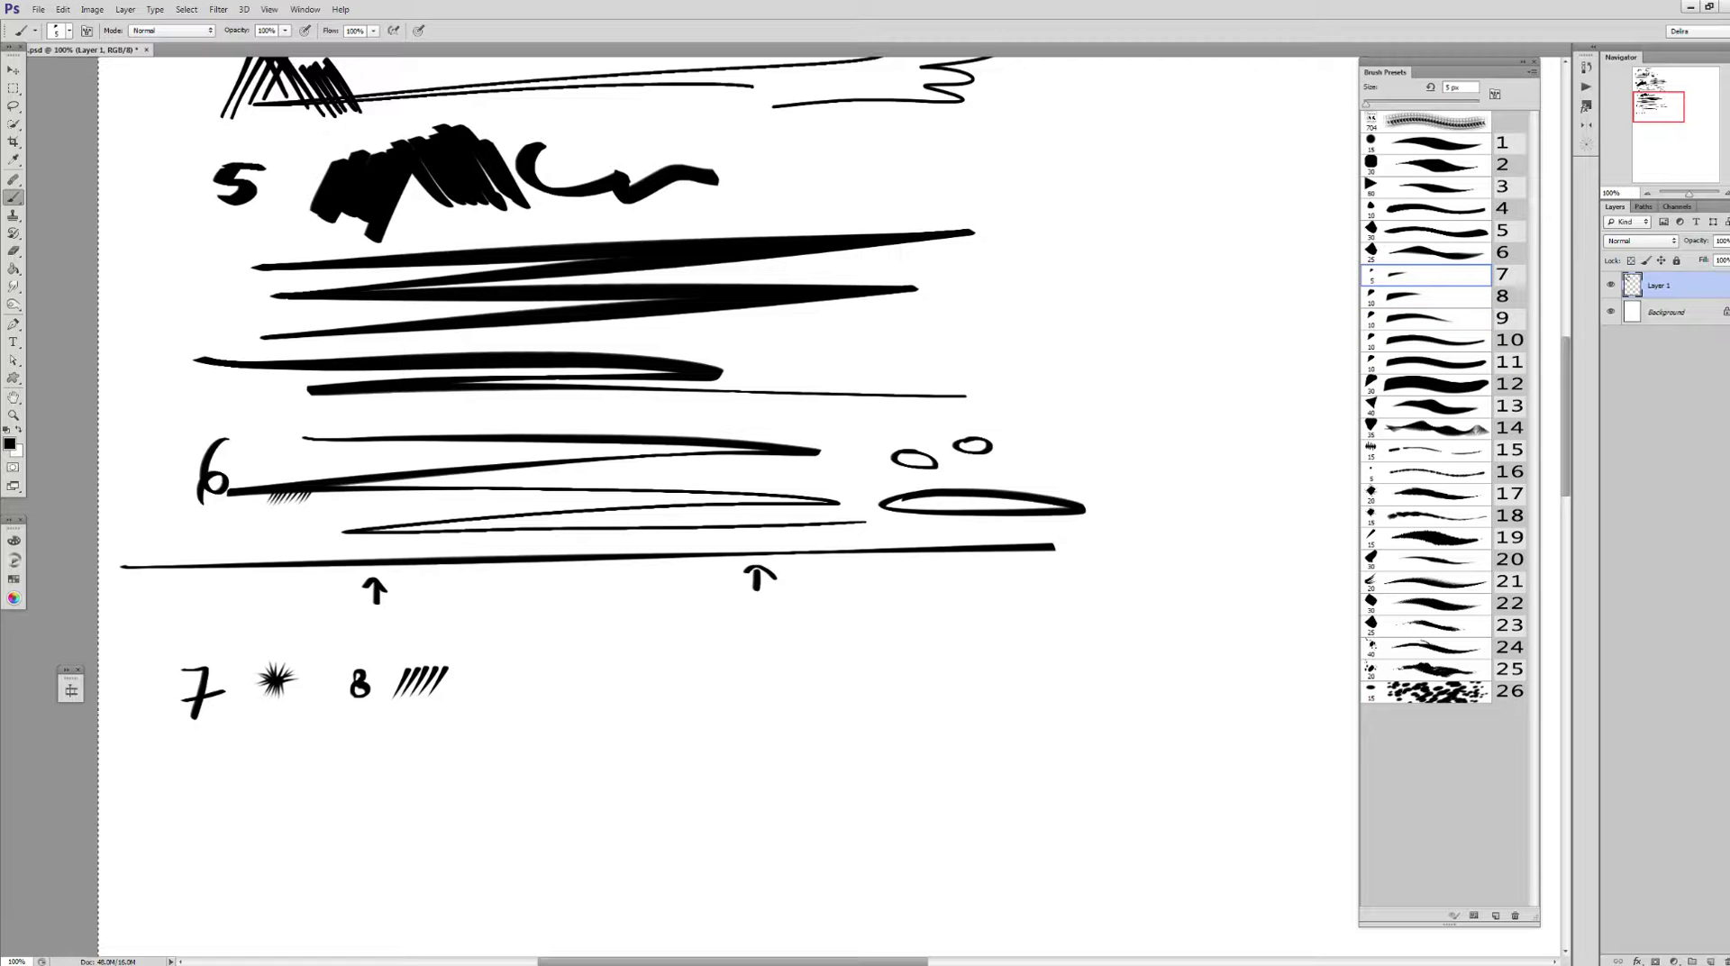
drag(321, 680, 315, 697)
drag(330, 682, 321, 697)
key(period)
drag(455, 669, 447, 695)
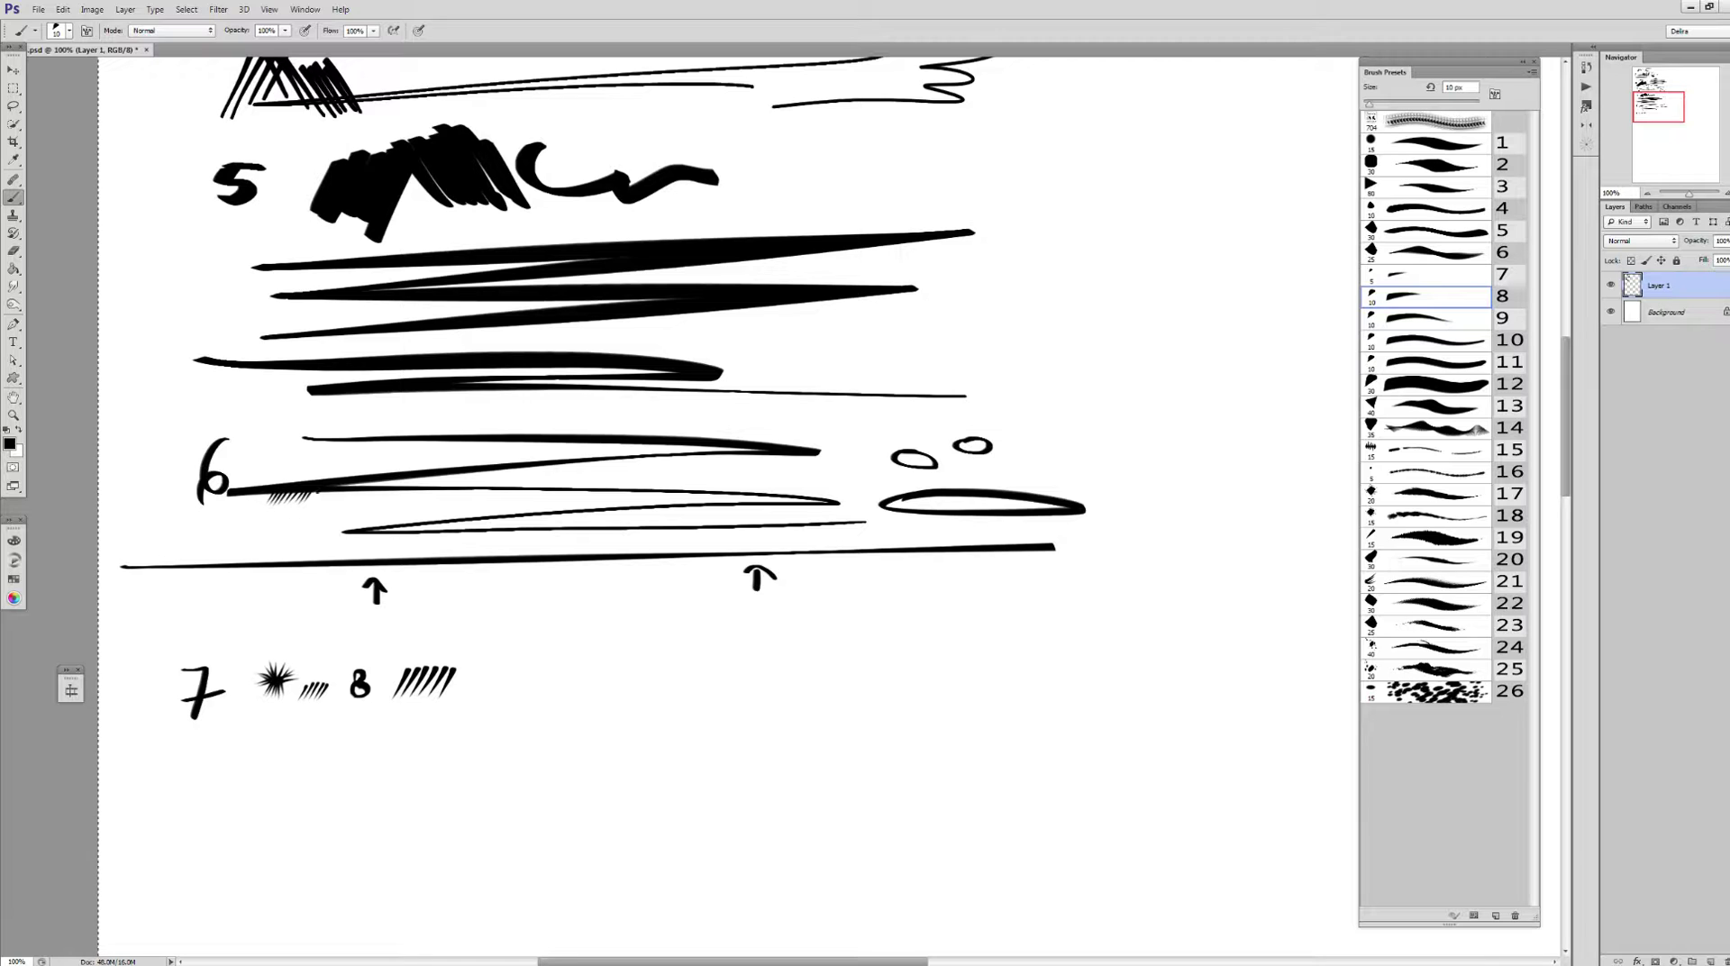
mouse_move(321, 490)
mouse_down()
mouse_move(310, 514)
mouse_move(332, 517)
mouse_up()
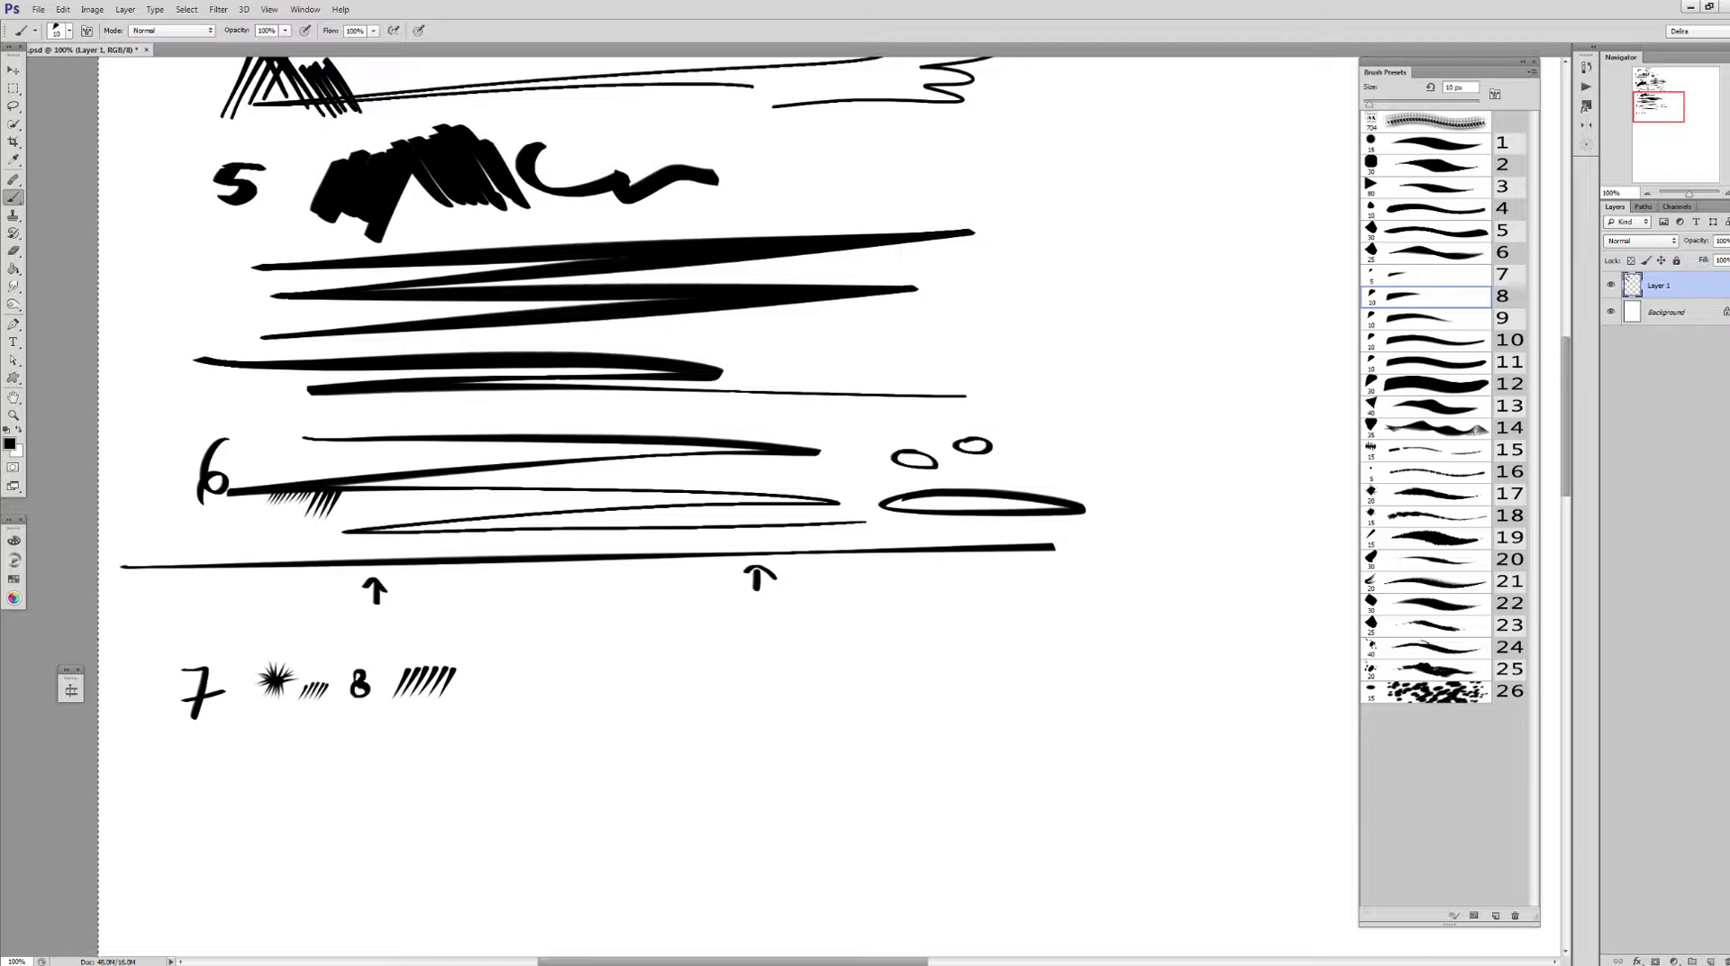
With preset 9, write '9', paint a fan of tapered strokes, and add longer hatches under row 6
key(period)
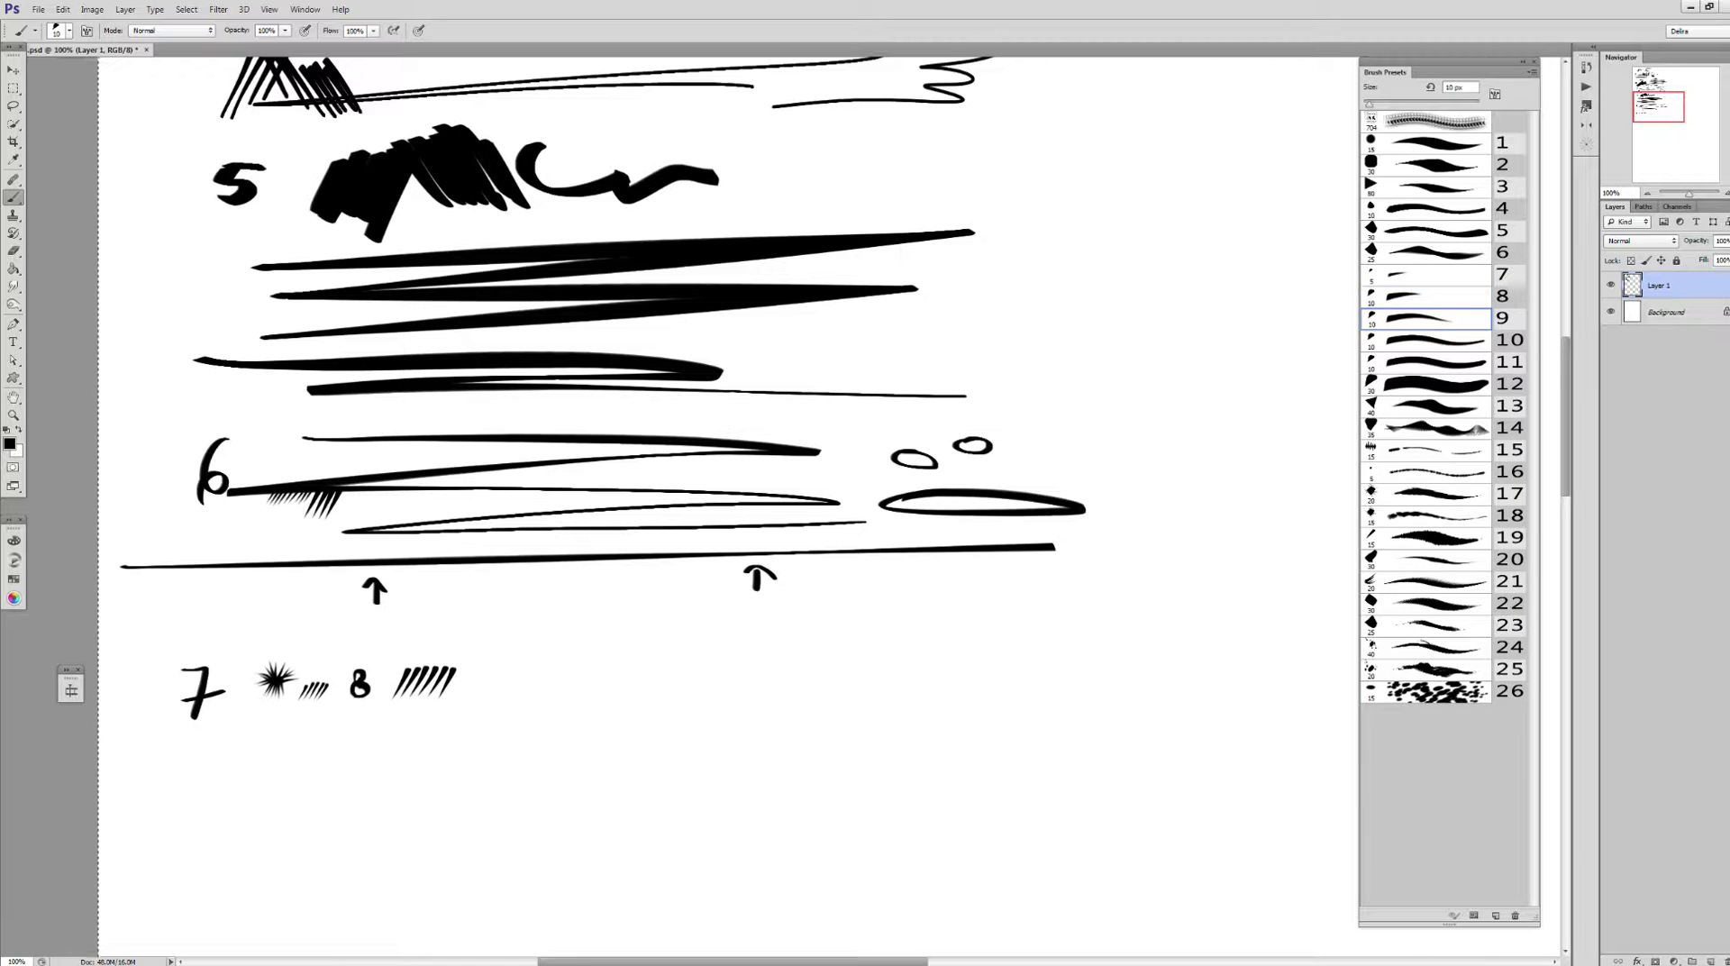
mouse_move(538, 662)
mouse_down()
mouse_move(522, 686)
mouse_move(538, 714)
mouse_up()
mouse_move(567, 656)
mouse_down()
mouse_move(539, 713)
mouse_move(567, 729)
mouse_move(589, 726)
mouse_move(629, 656)
mouse_move(608, 718)
mouse_move(545, 721)
mouse_up()
drag(571, 714, 594, 735)
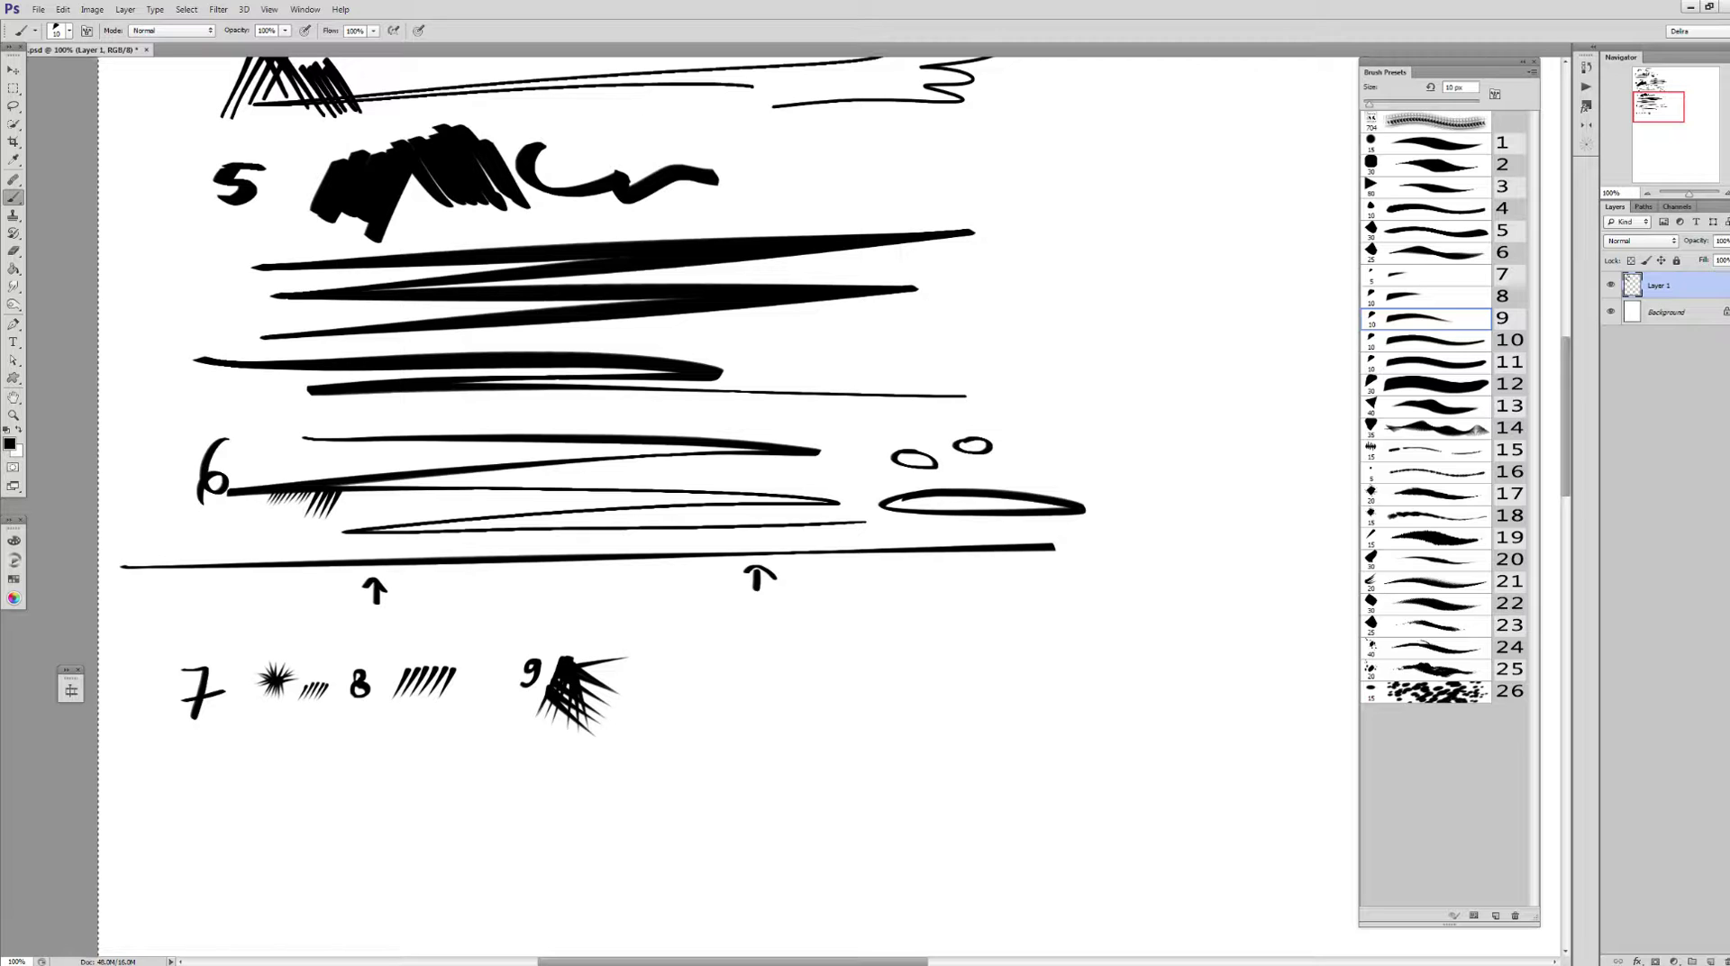
drag(581, 666, 625, 687)
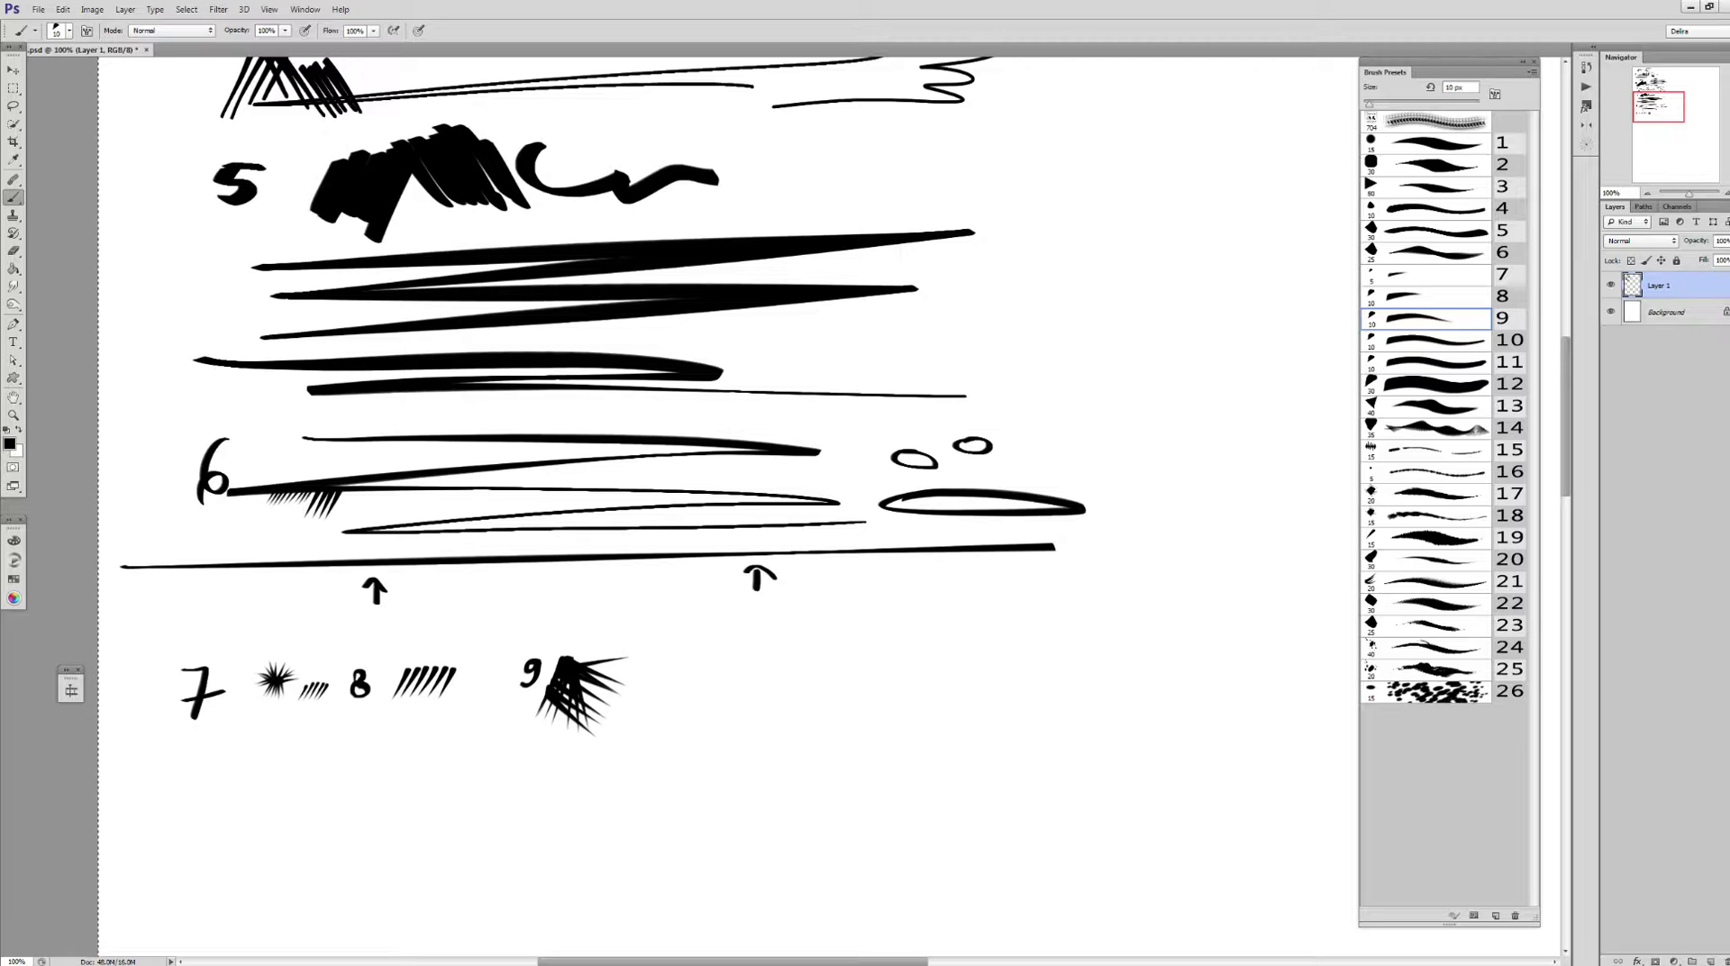
drag(350, 492, 335, 549)
drag(367, 490, 357, 530)
Write '10' with preset 10 and paint stacked horizontal tapered strokes fanning downward
key(period)
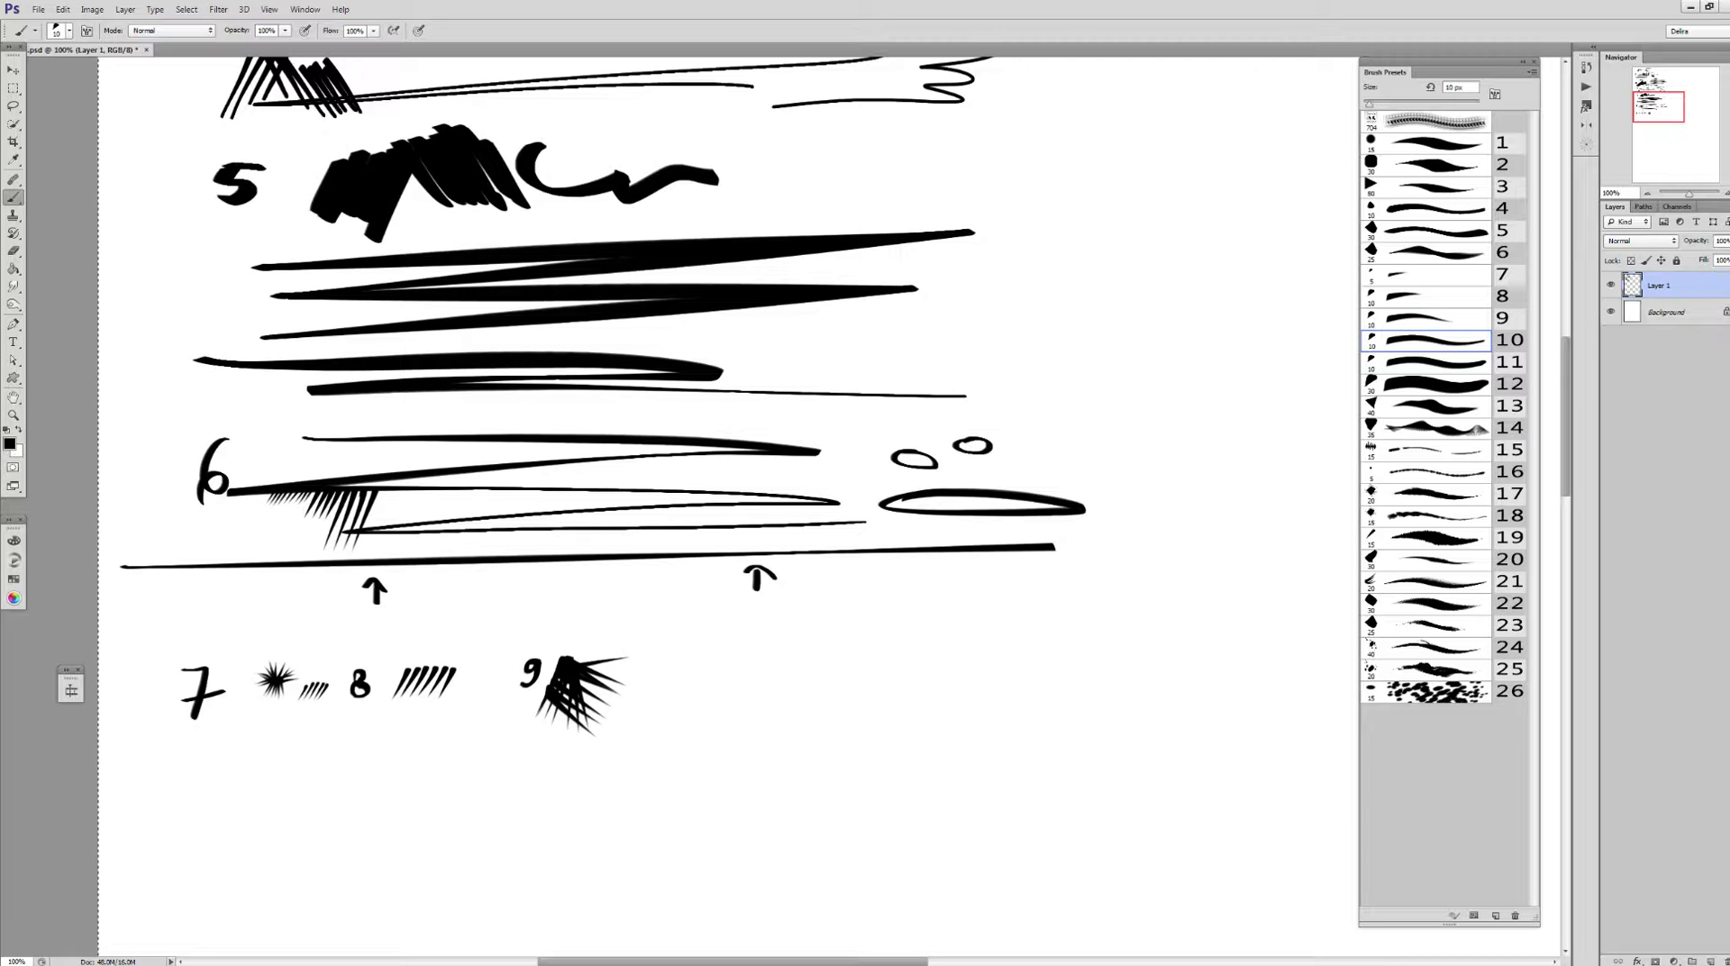
mouse_move(696, 659)
mouse_down()
mouse_move(691, 685)
mouse_move(717, 663)
mouse_move(865, 644)
mouse_up()
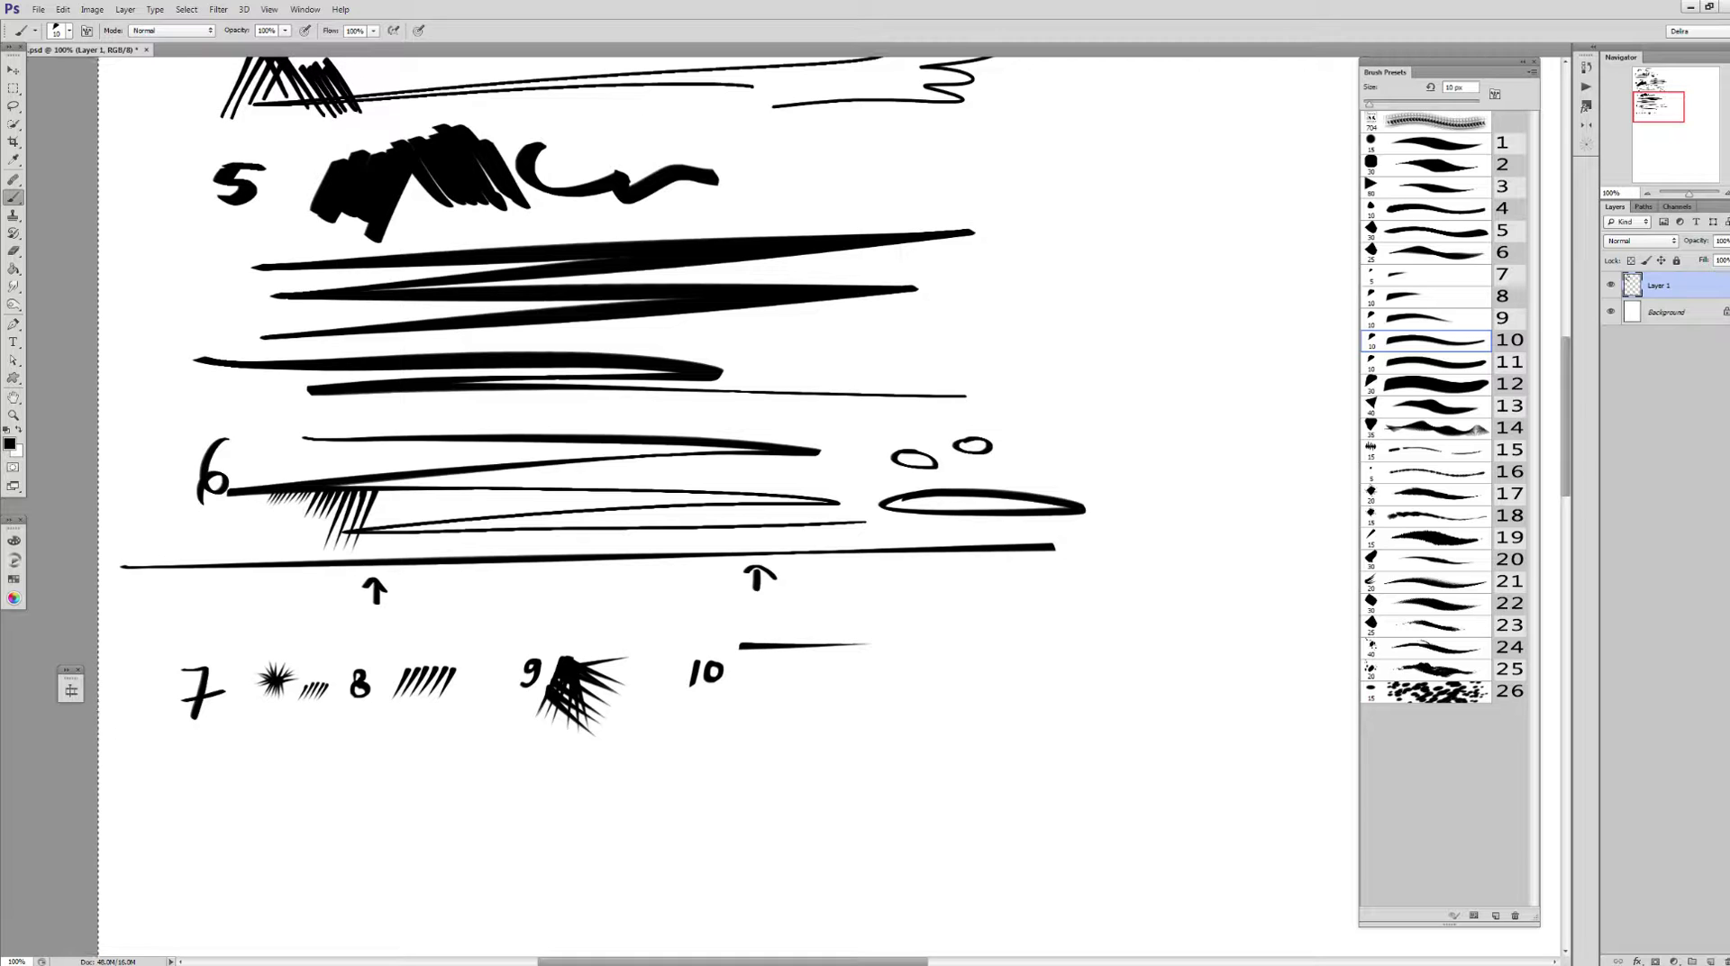
drag(737, 649, 867, 646)
drag(740, 657, 872, 660)
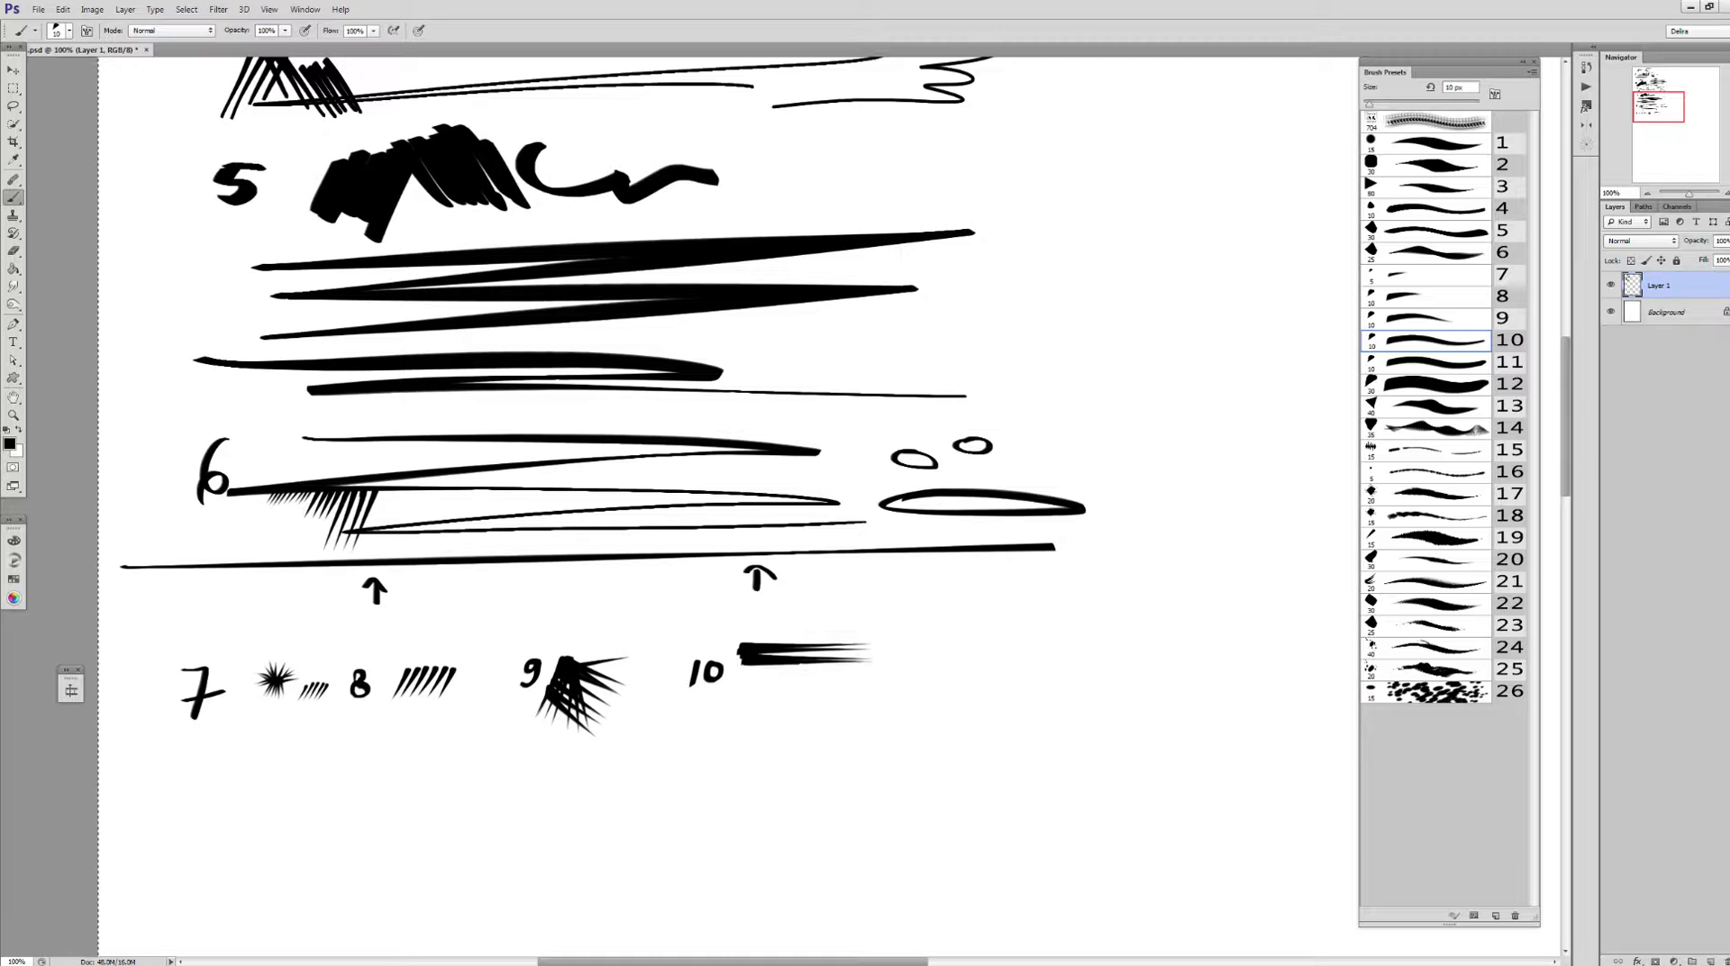
mouse_move(740, 664)
mouse_down()
mouse_move(871, 677)
mouse_move(871, 705)
mouse_up()
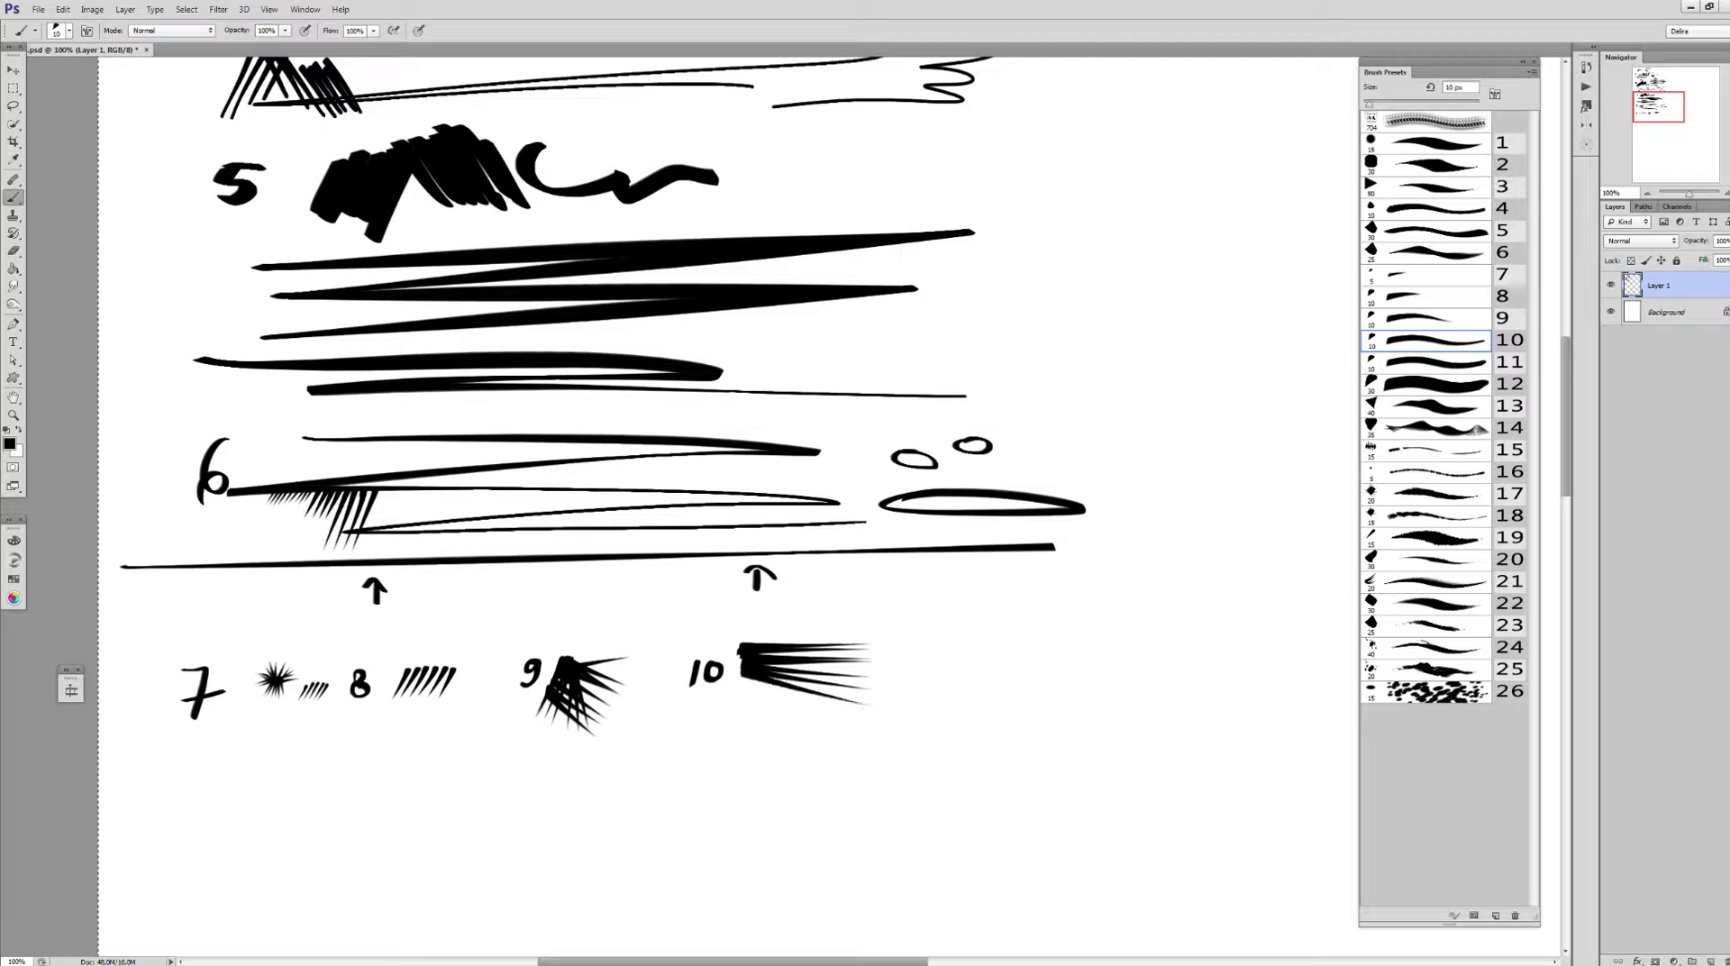
mouse_move(741, 676)
mouse_down()
mouse_move(865, 726)
mouse_move(856, 749)
mouse_up()
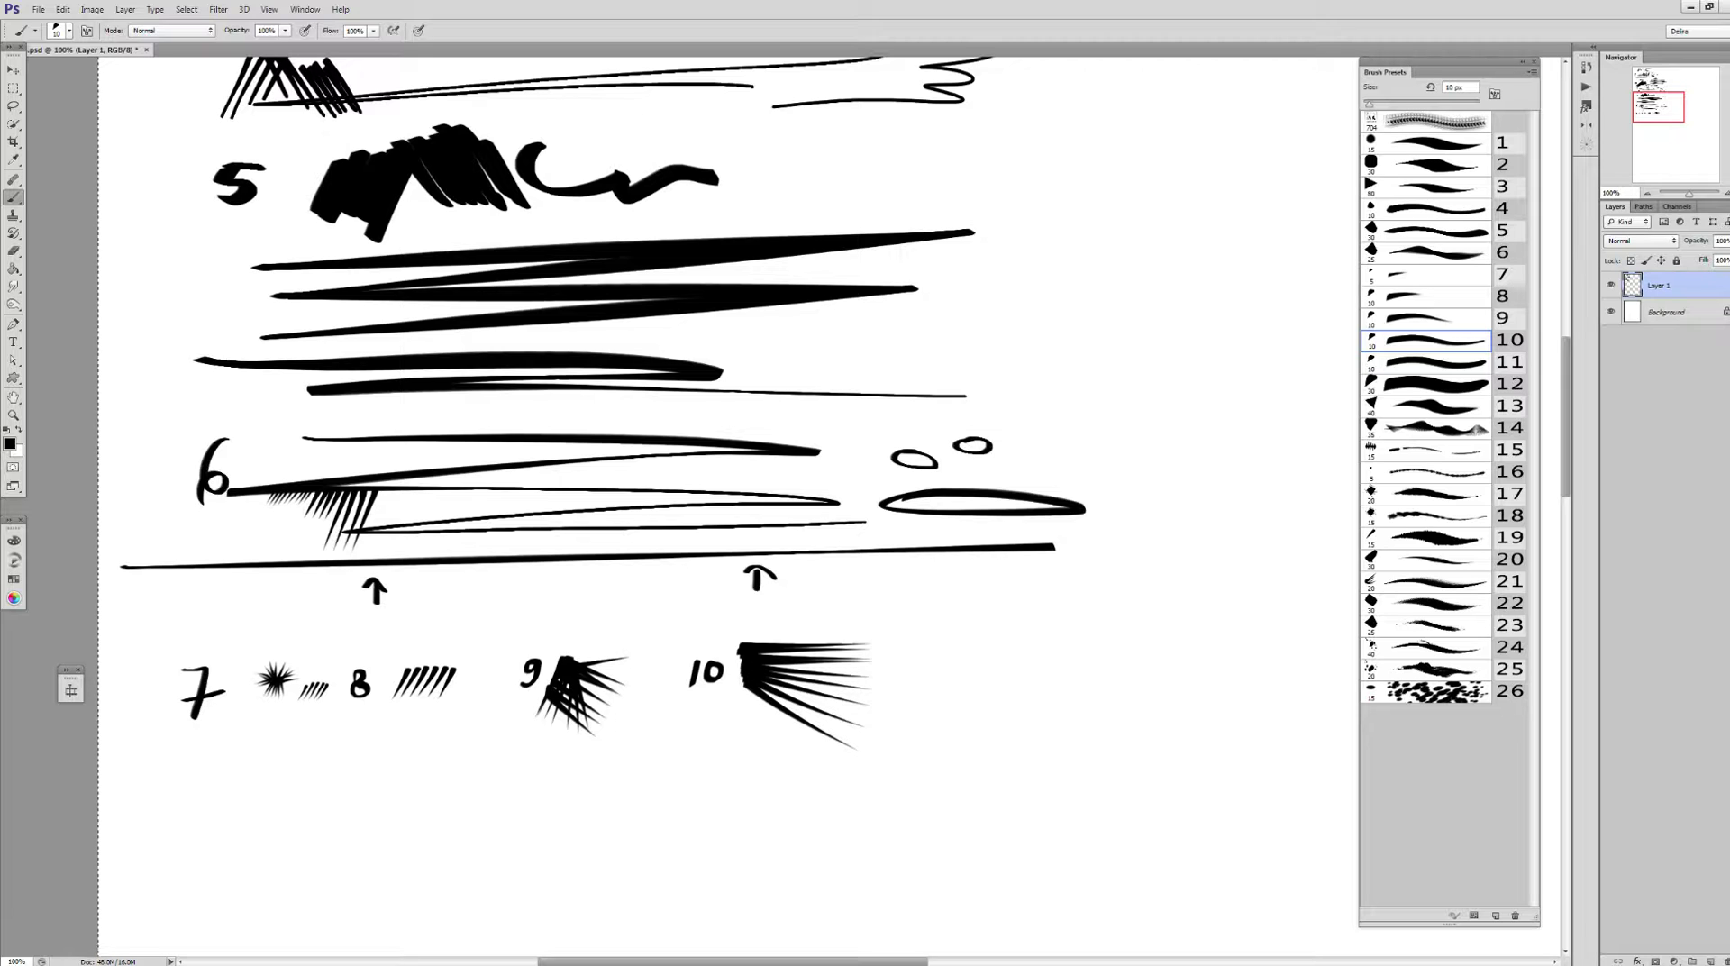
Cross the burst with near-vertical and diagonal tapered strokes plus a thin rising stroke
drag(757, 628, 798, 760)
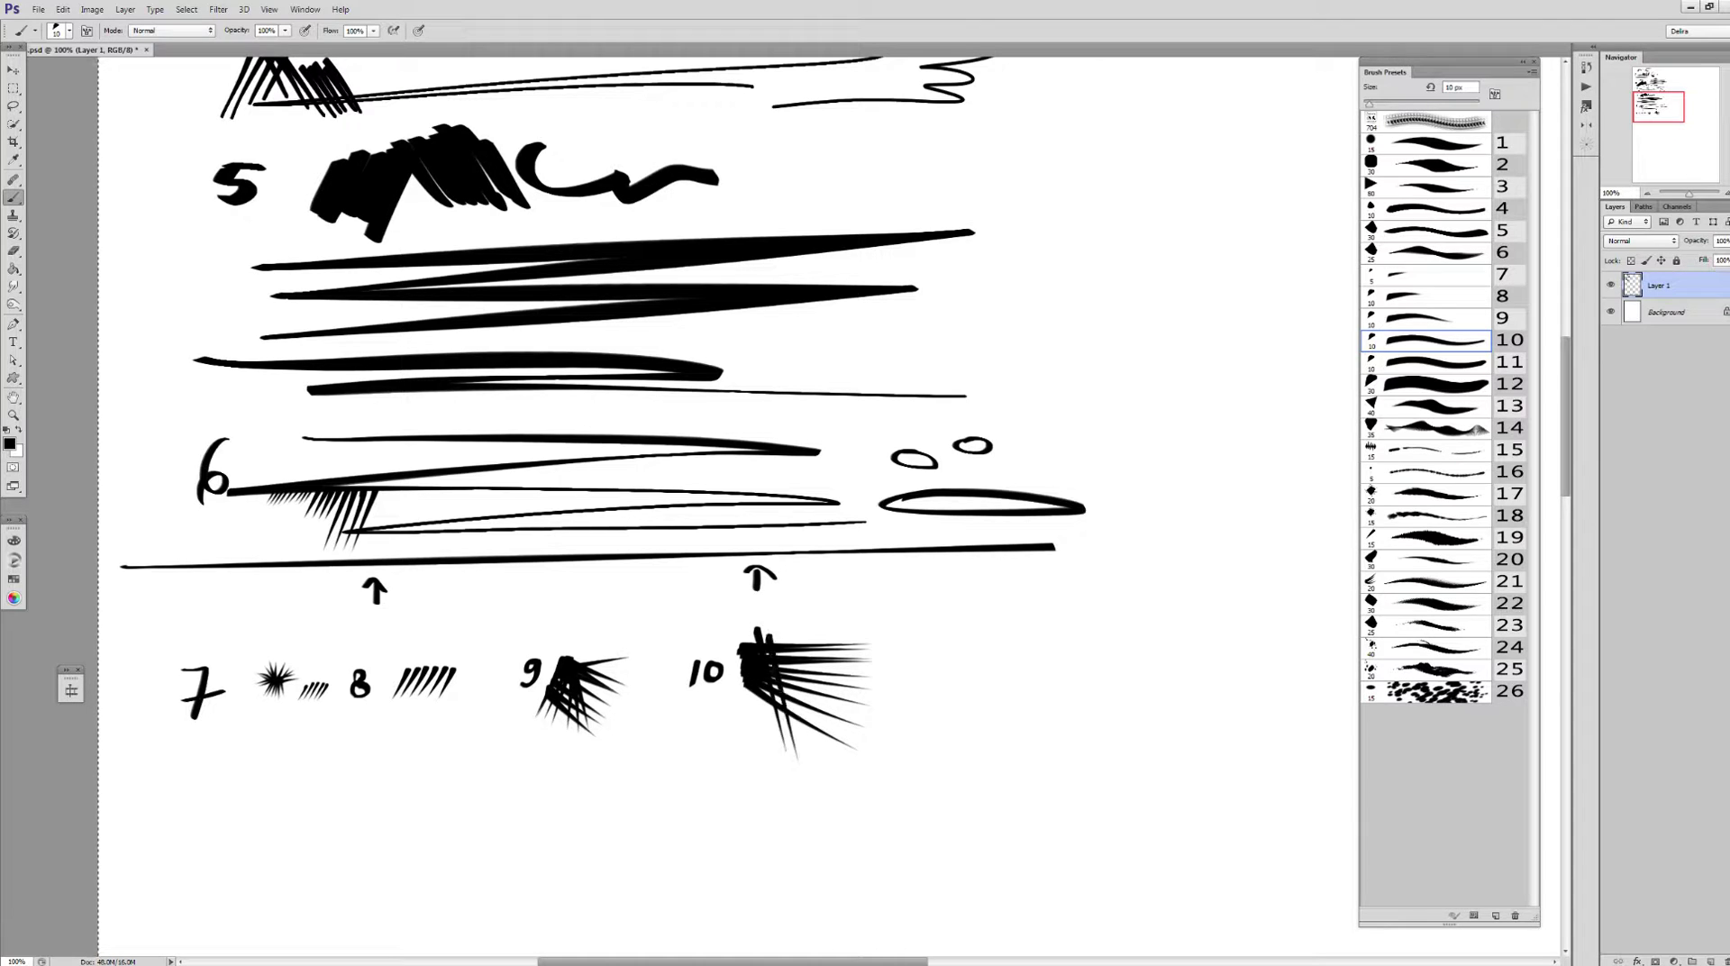
mouse_move(779, 636)
mouse_down()
mouse_move(805, 765)
mouse_move(842, 757)
mouse_up()
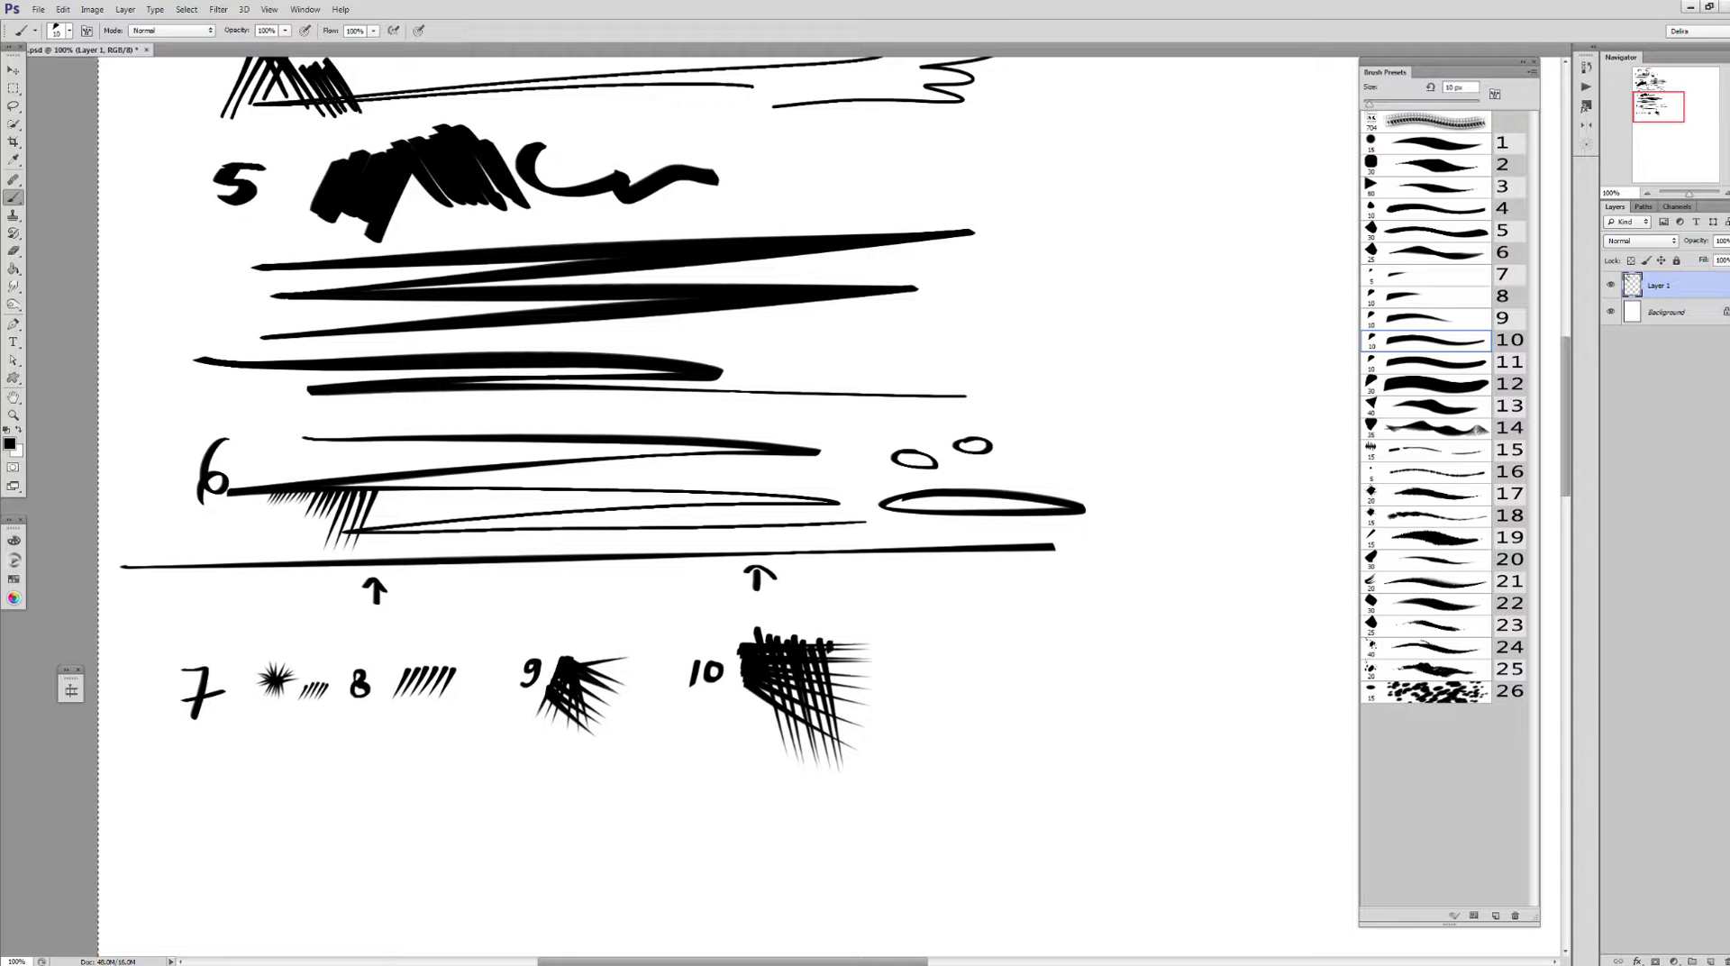
mouse_move(827, 639)
mouse_down()
mouse_move(850, 767)
mouse_move(867, 765)
mouse_move(879, 627)
mouse_move(882, 652)
mouse_move(903, 651)
mouse_move(792, 714)
mouse_up()
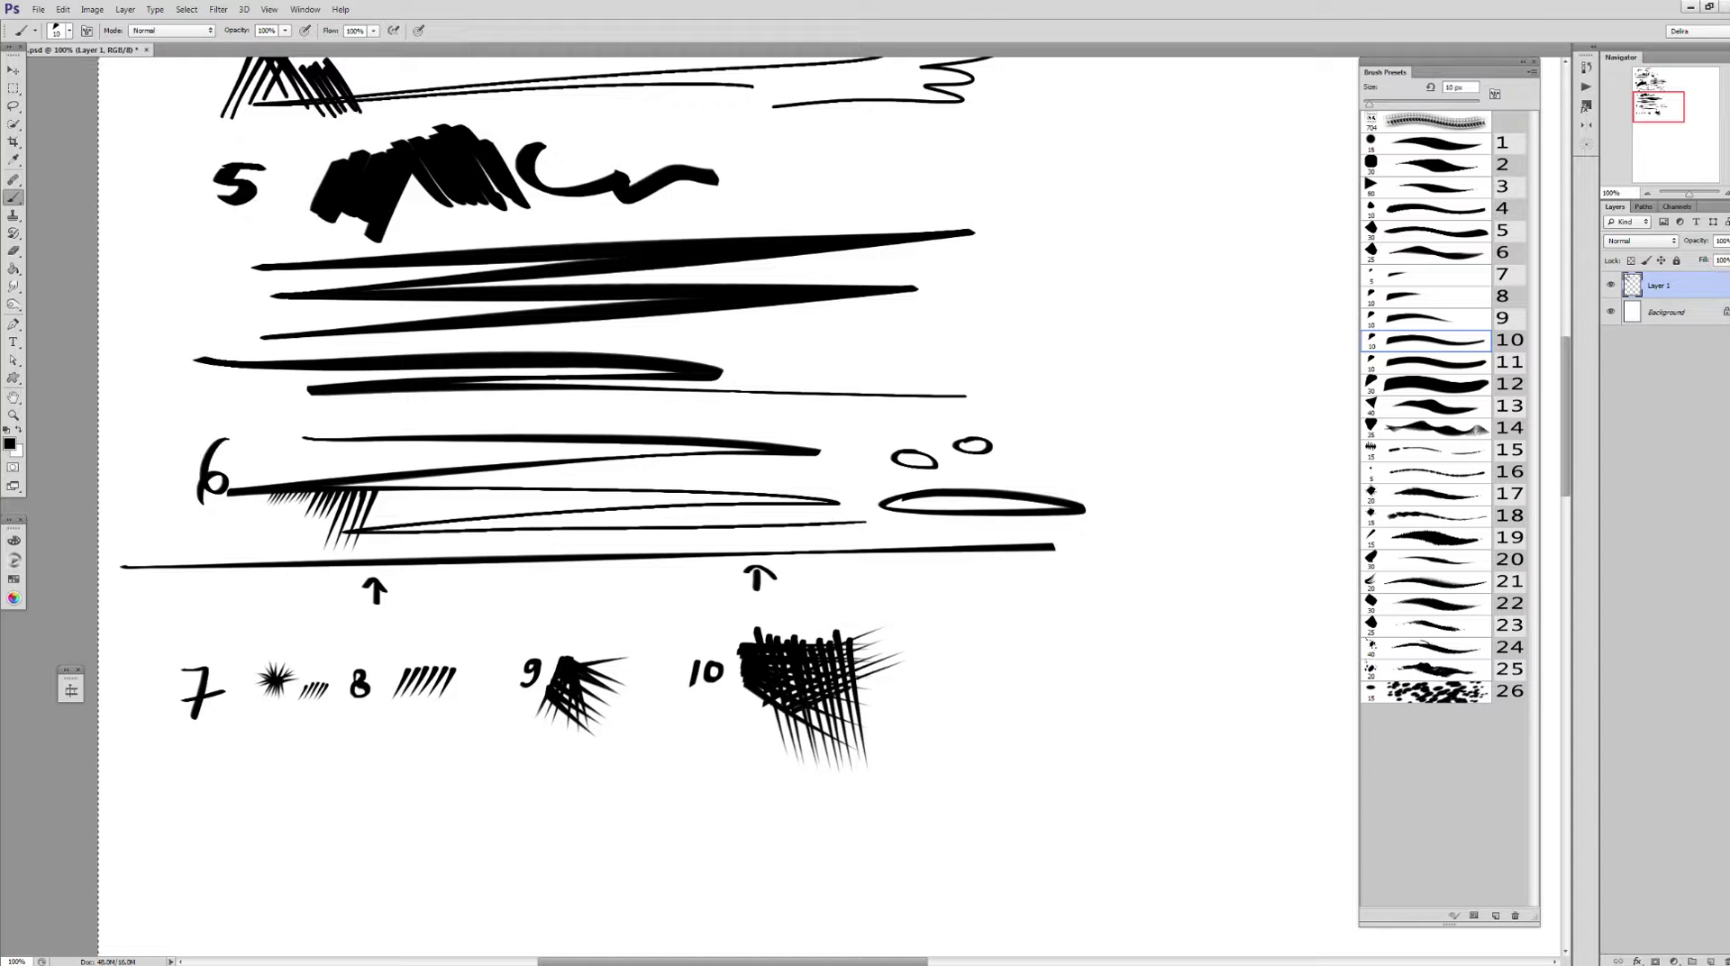
mouse_move(912, 670)
mouse_down()
mouse_move(789, 719)
mouse_move(922, 678)
mouse_up()
drag(797, 736, 927, 698)
drag(803, 760, 927, 714)
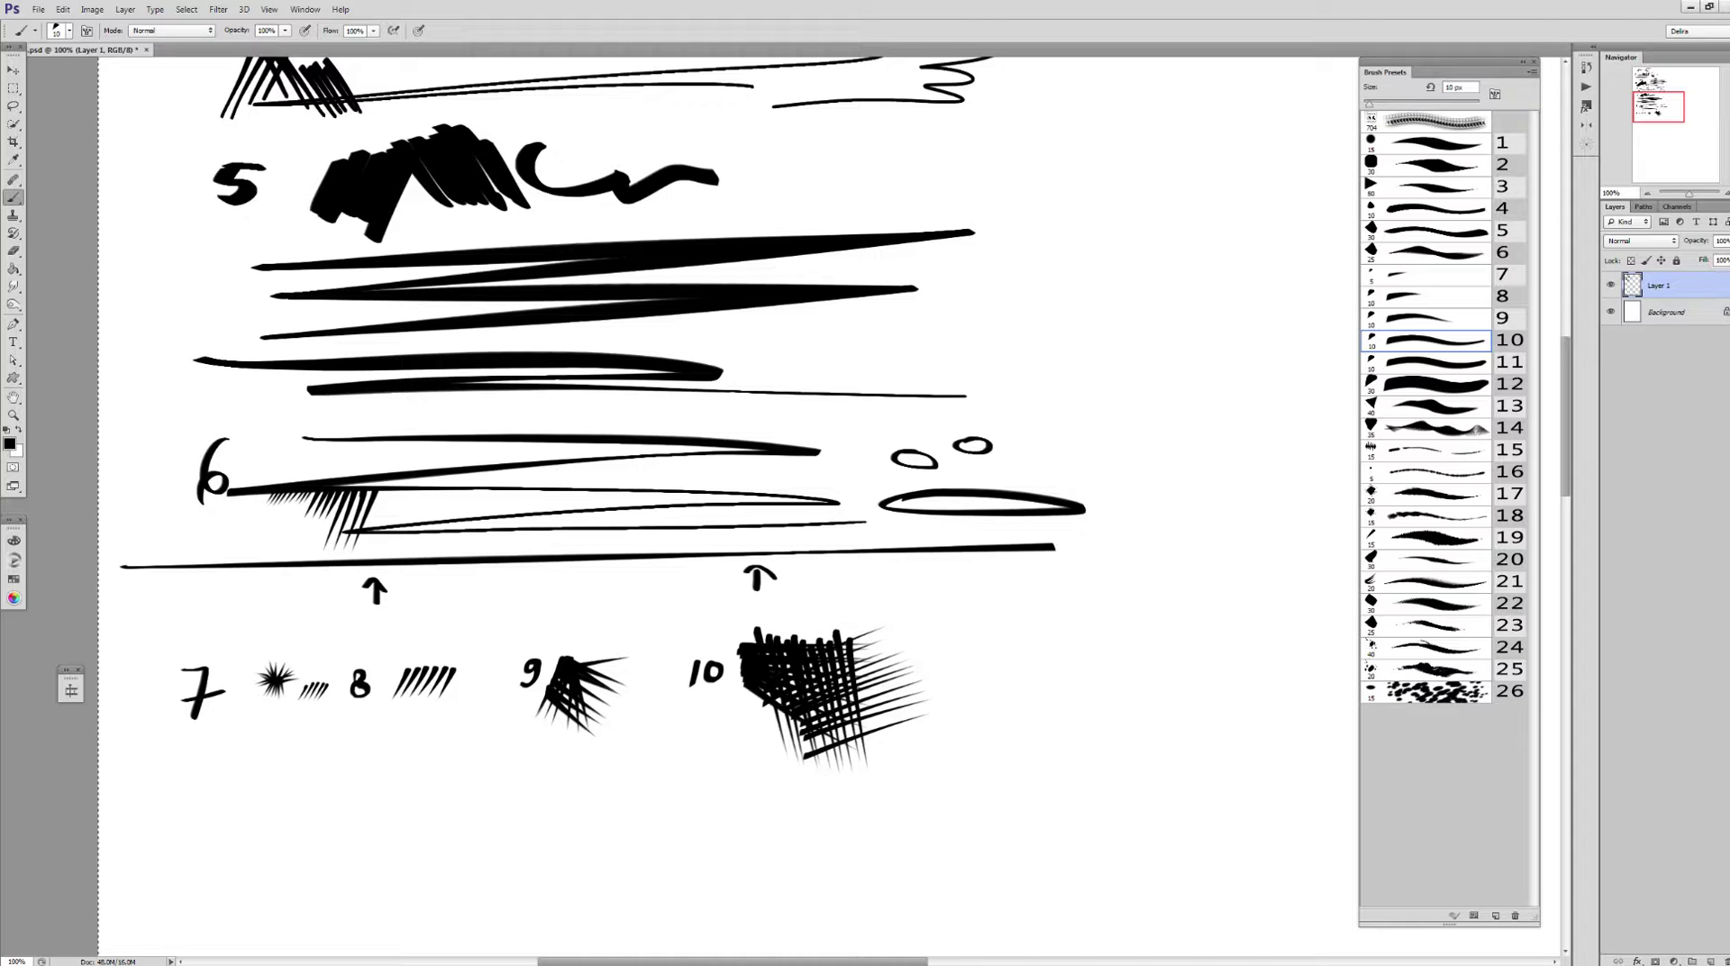
drag(843, 698, 868, 580)
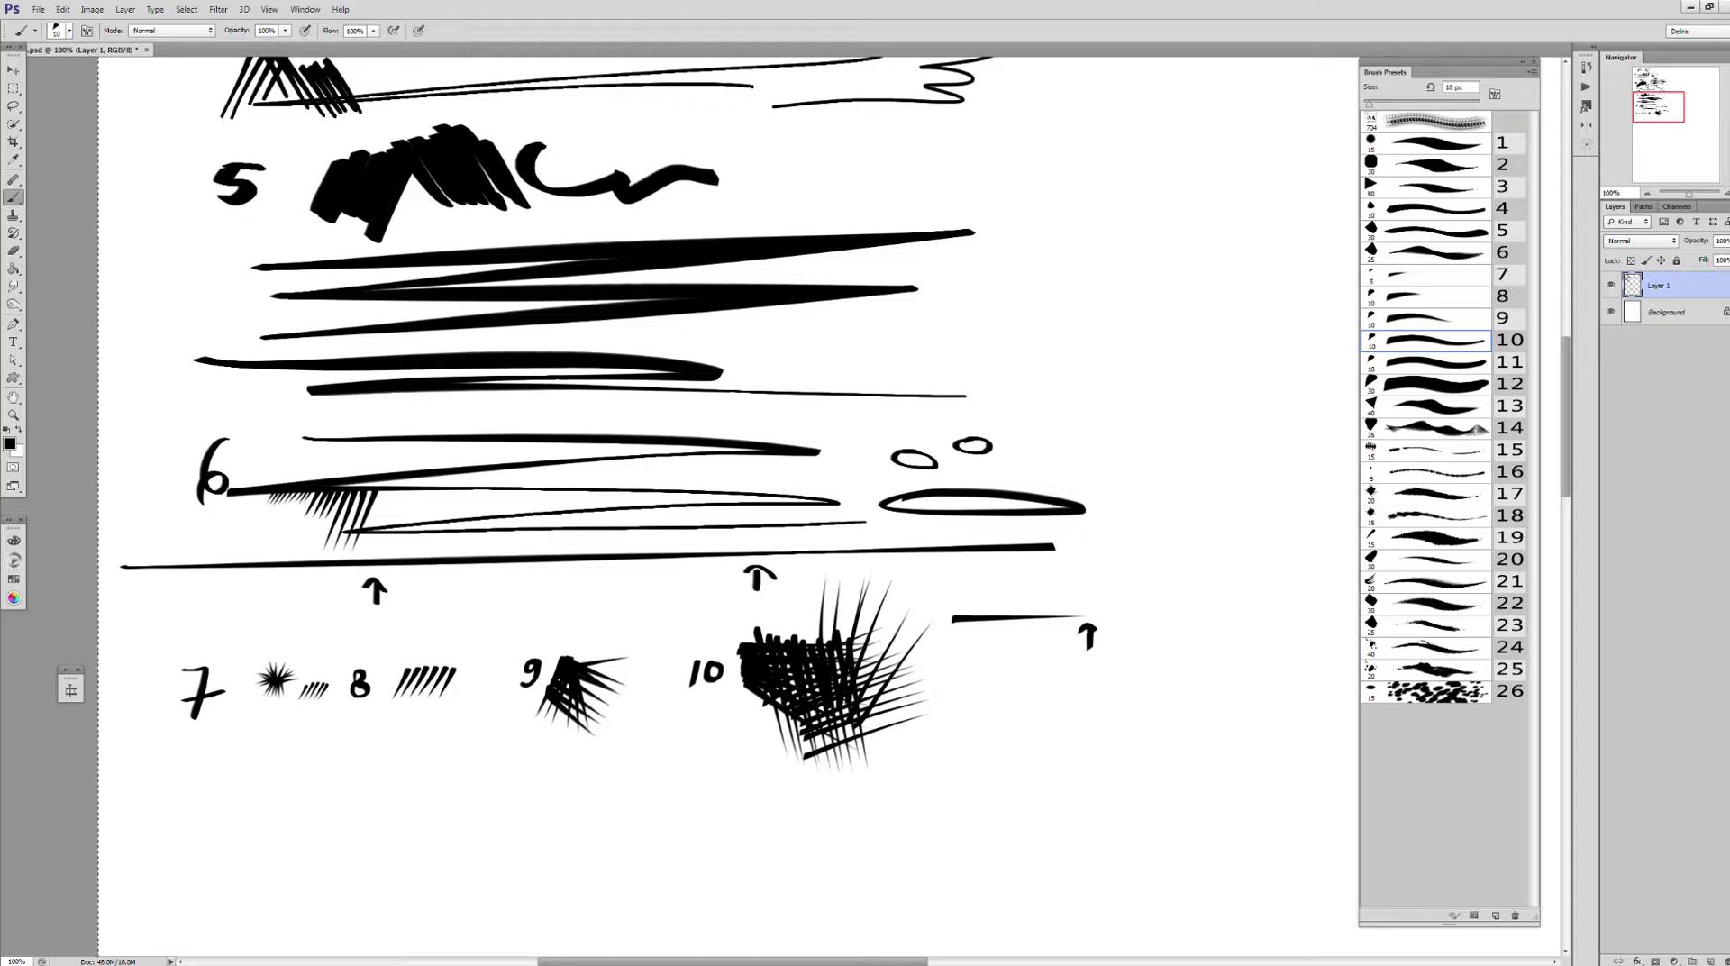
With preset 11, paint a long tapered line and three long strokes slanting down-left
key(period)
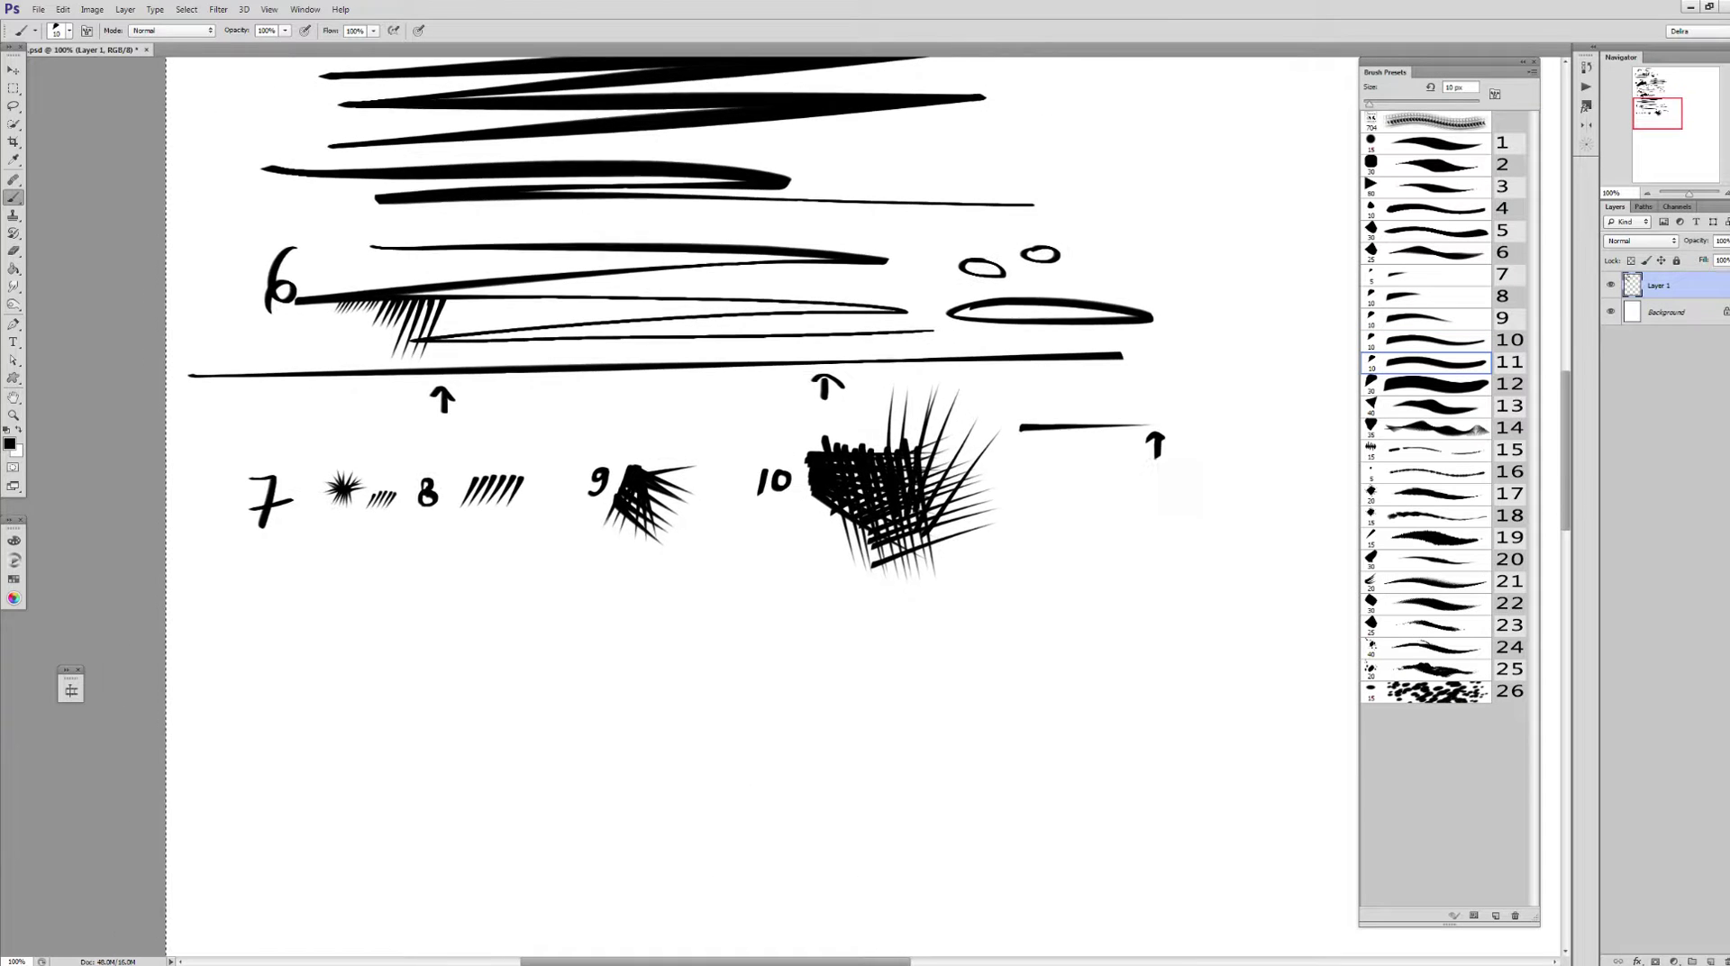
scroll(757, 505, right, 1)
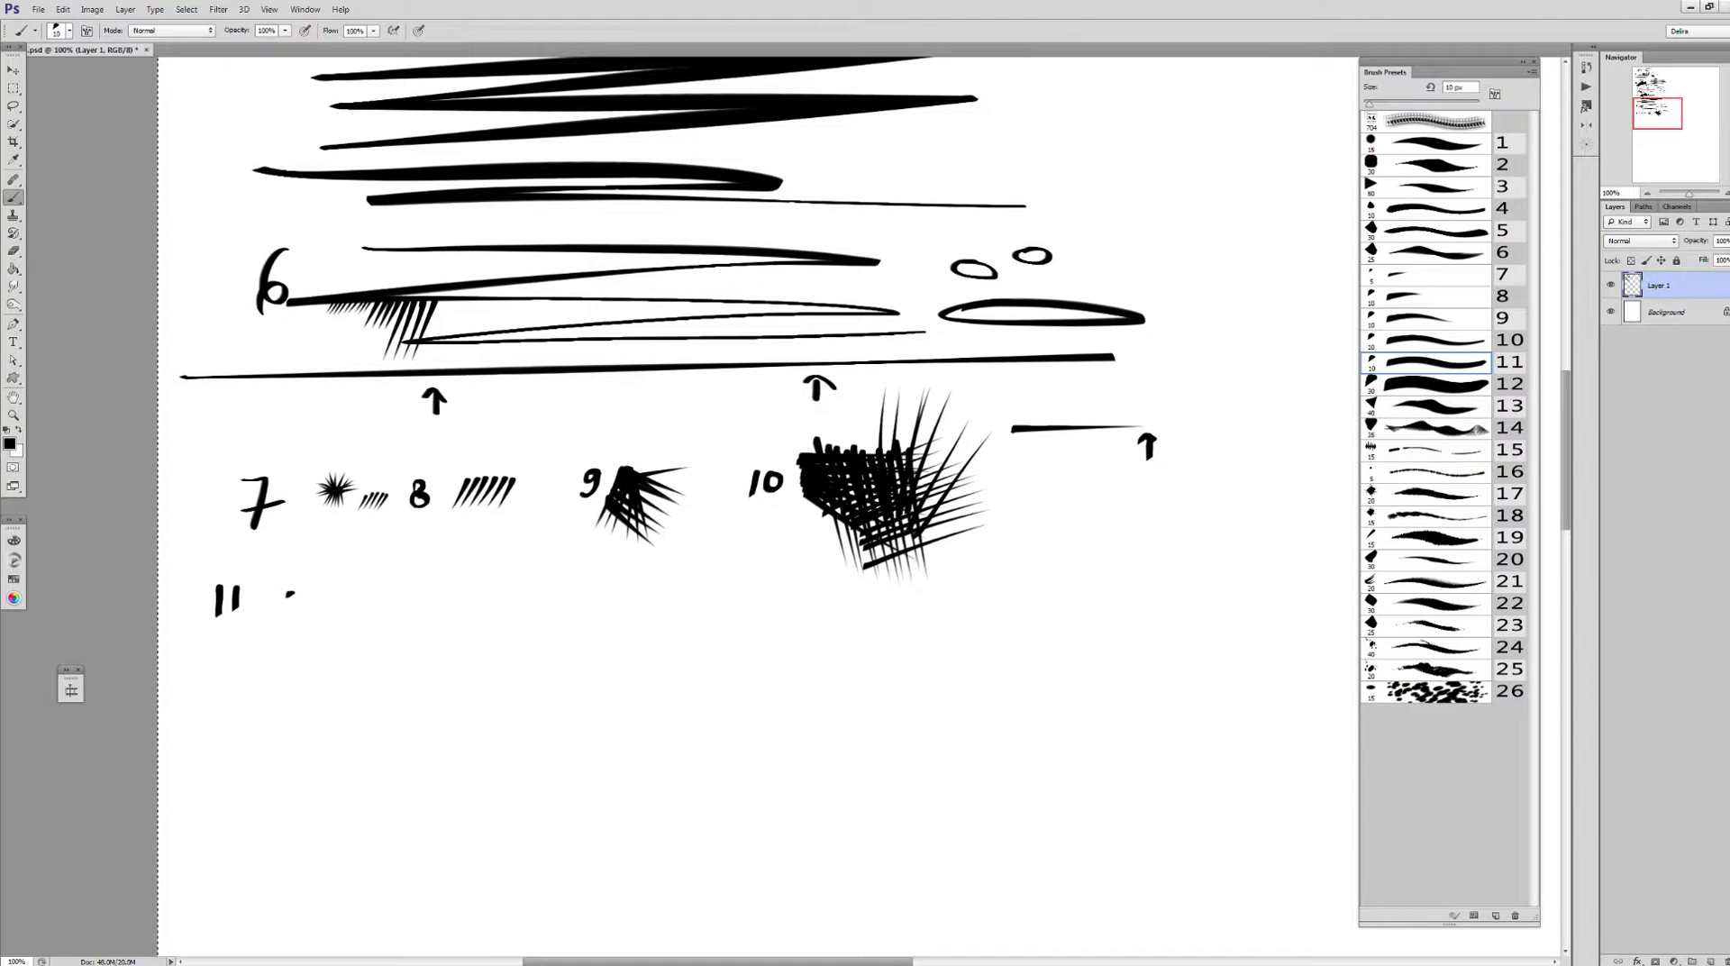
drag(289, 594, 681, 588)
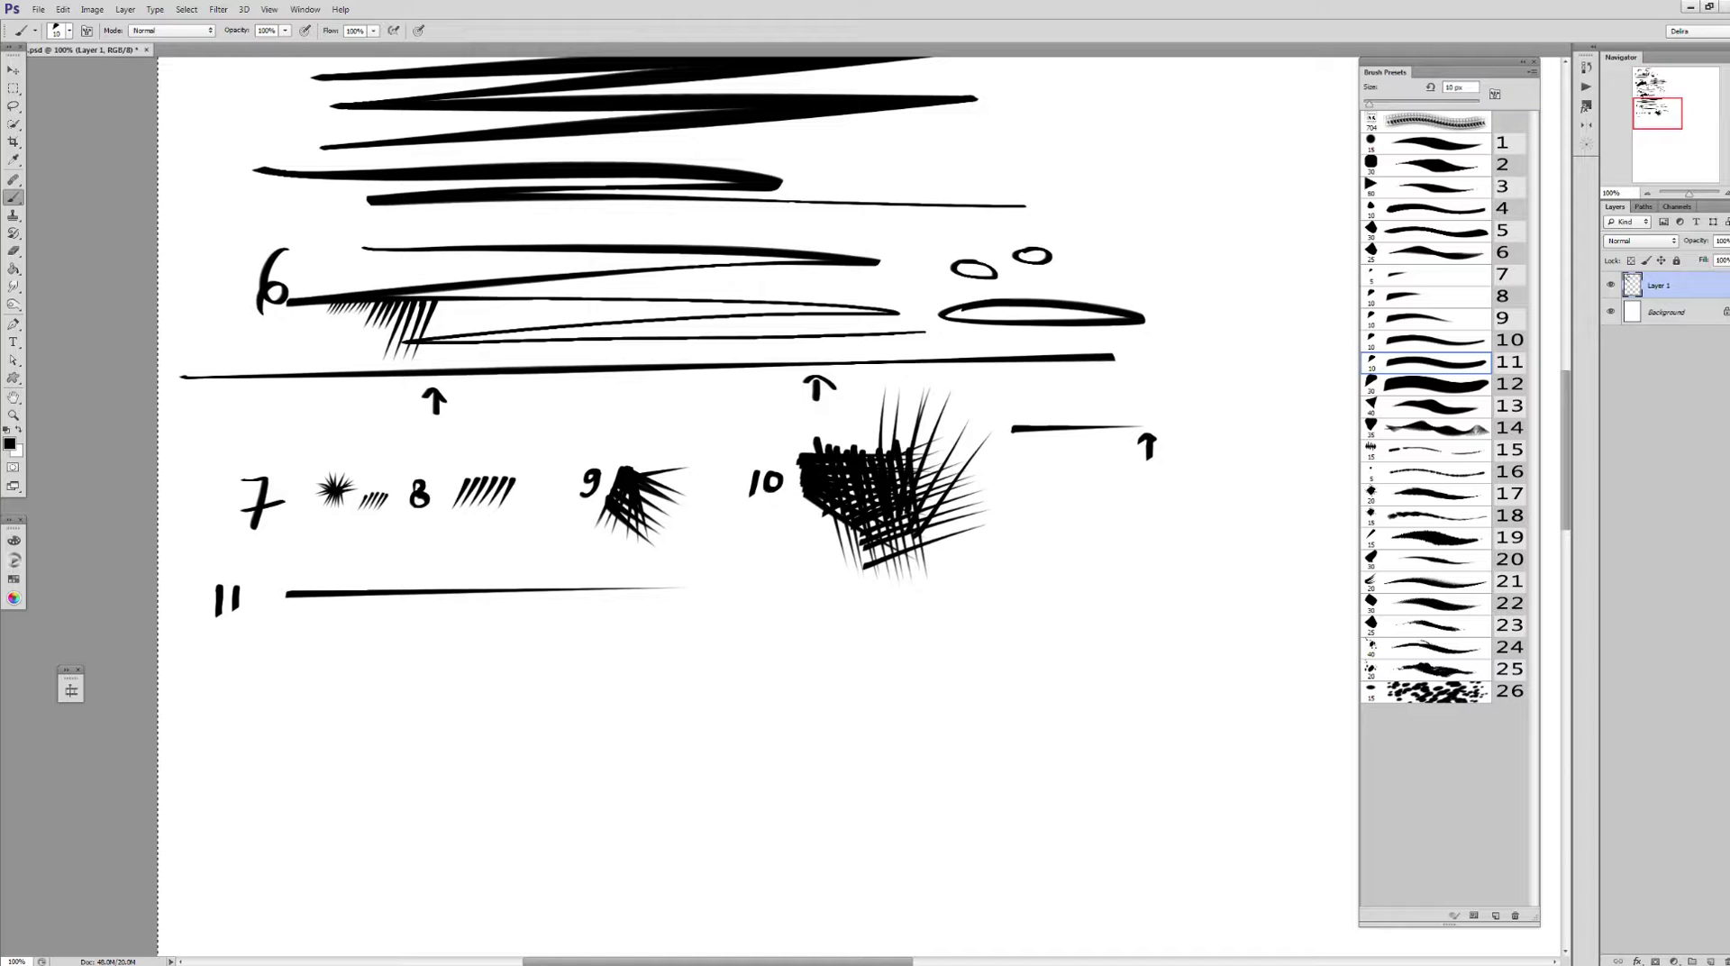
drag(451, 300, 364, 539)
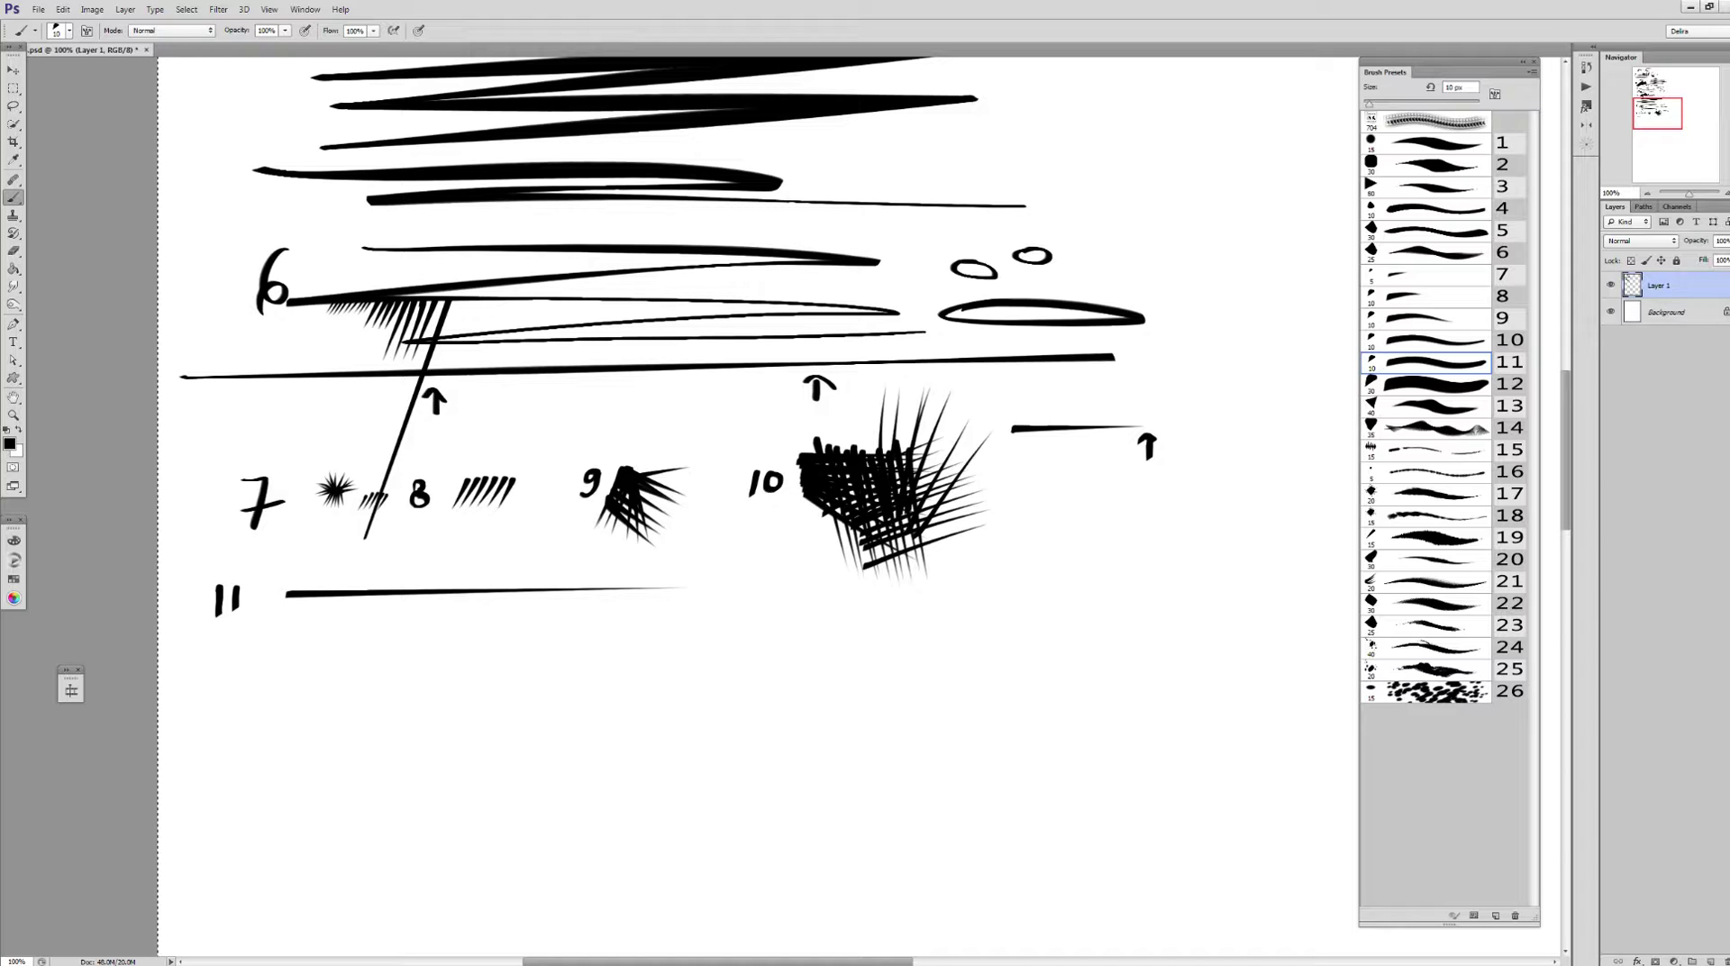
drag(450, 301, 332, 669)
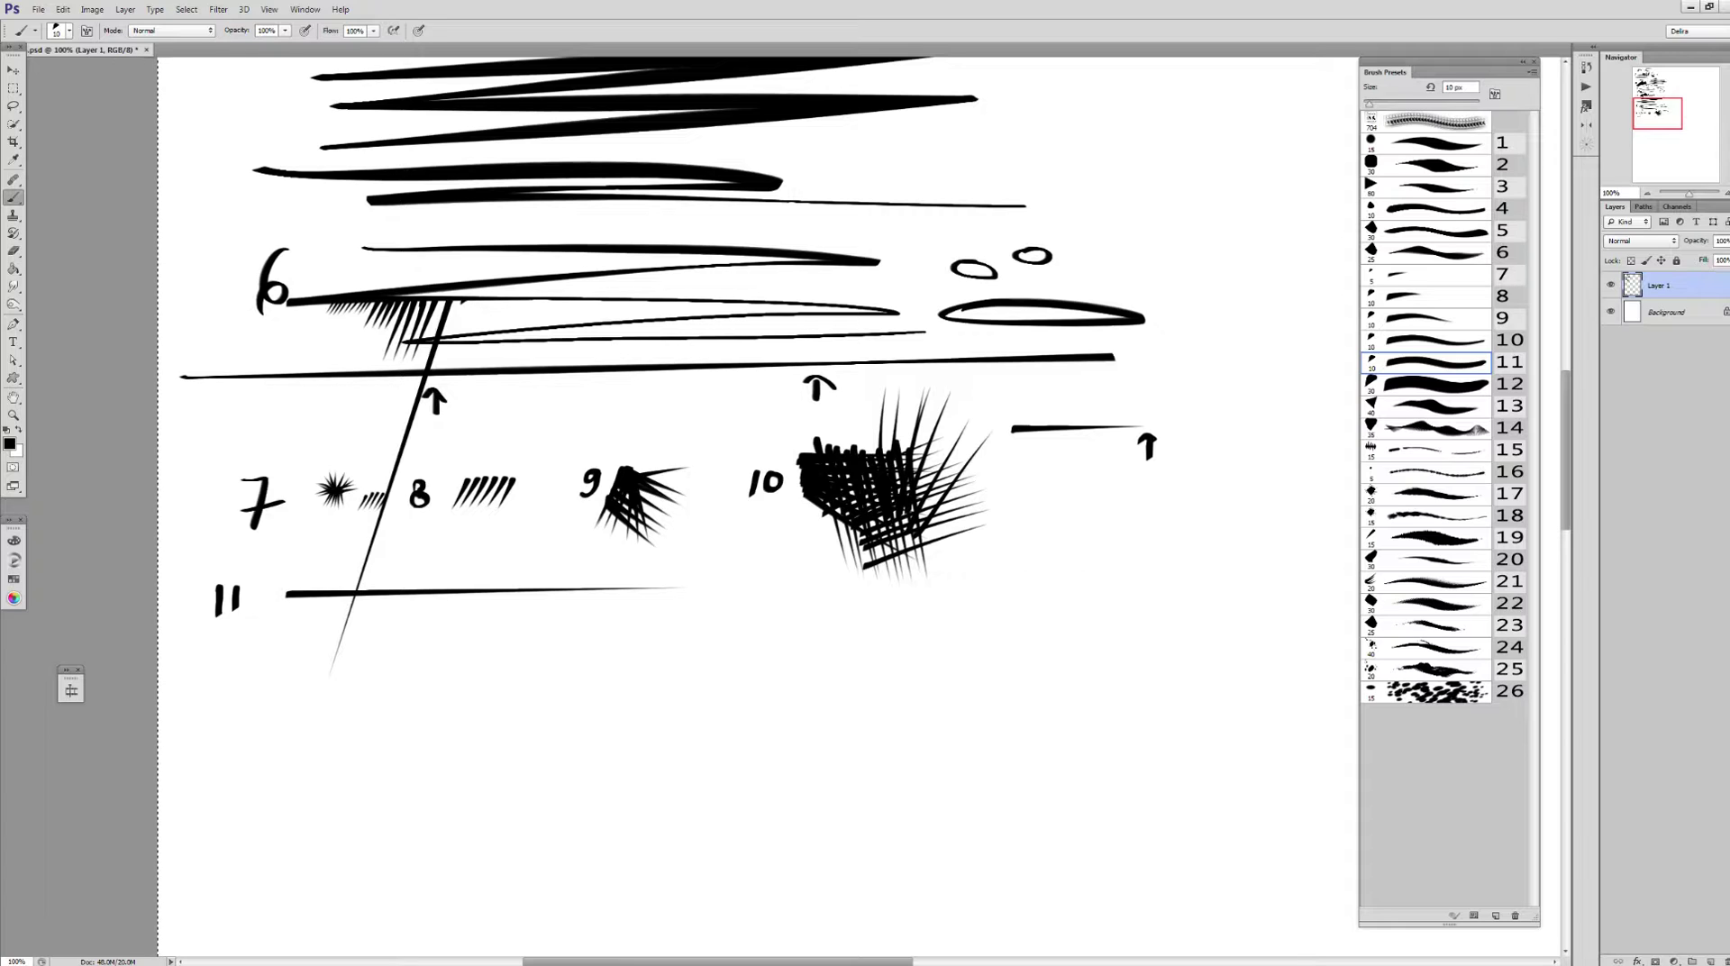
drag(465, 300, 393, 683)
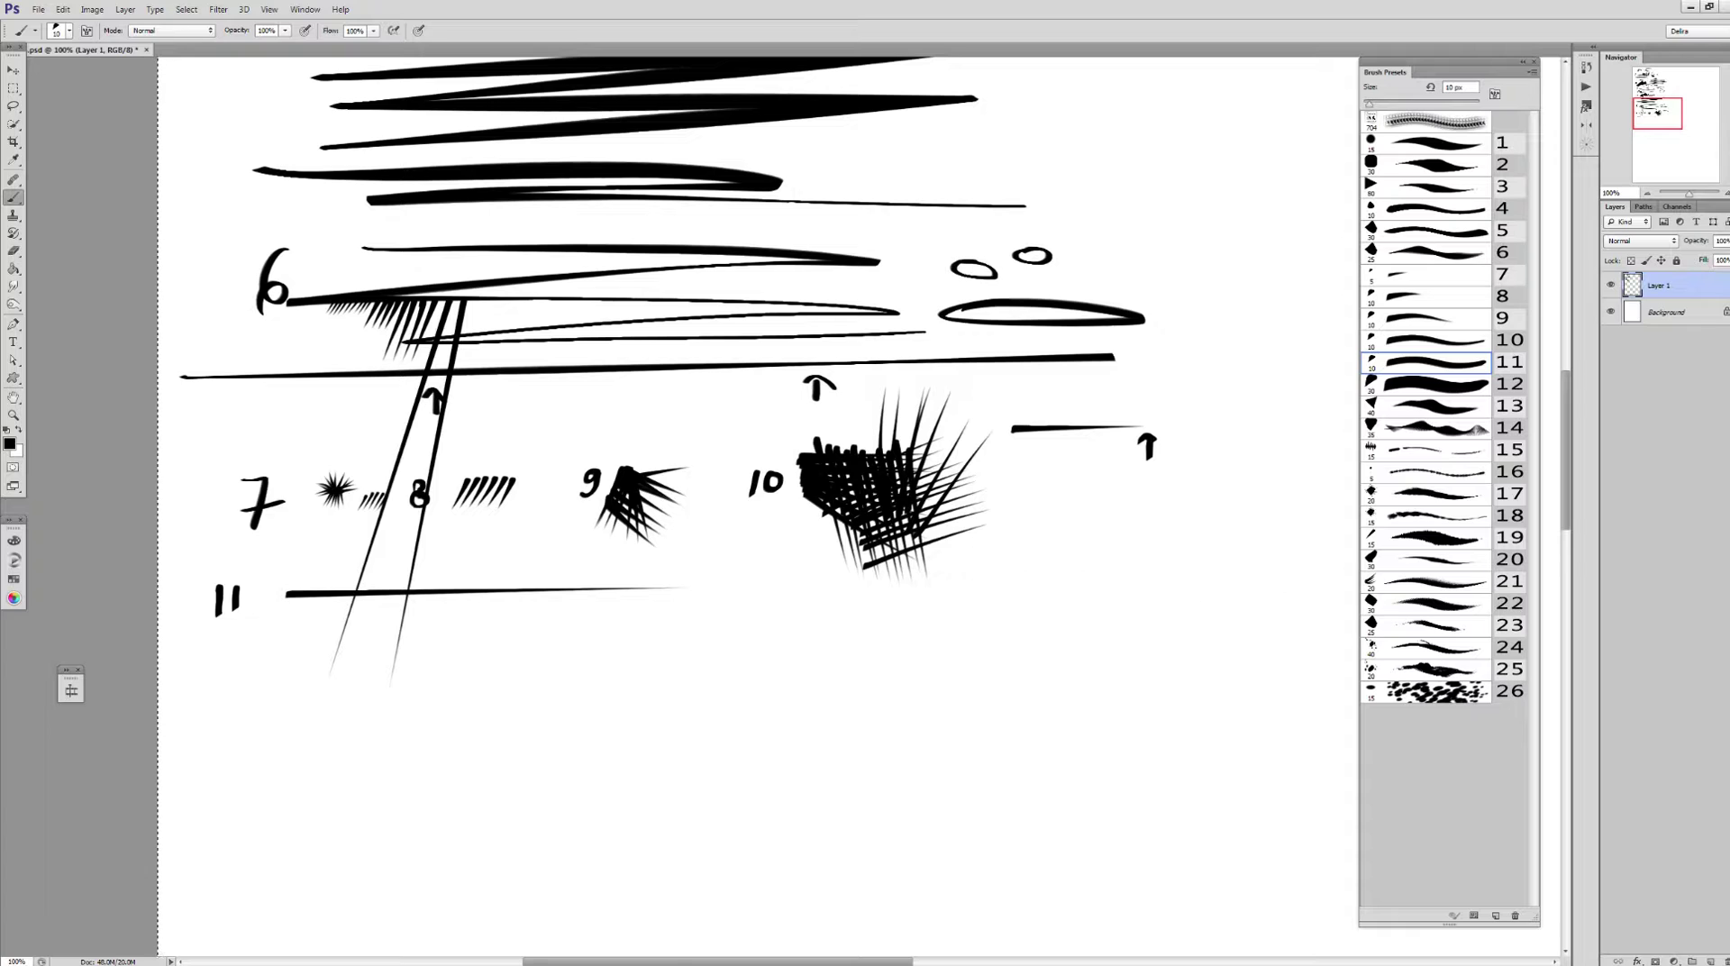
Add crossing tapered strokes, sweeping curved strokes and a small zigzag in row 11
mouse_move(310, 617)
mouse_down()
mouse_move(698, 669)
mouse_move(685, 607)
mouse_up()
drag(330, 590, 671, 757)
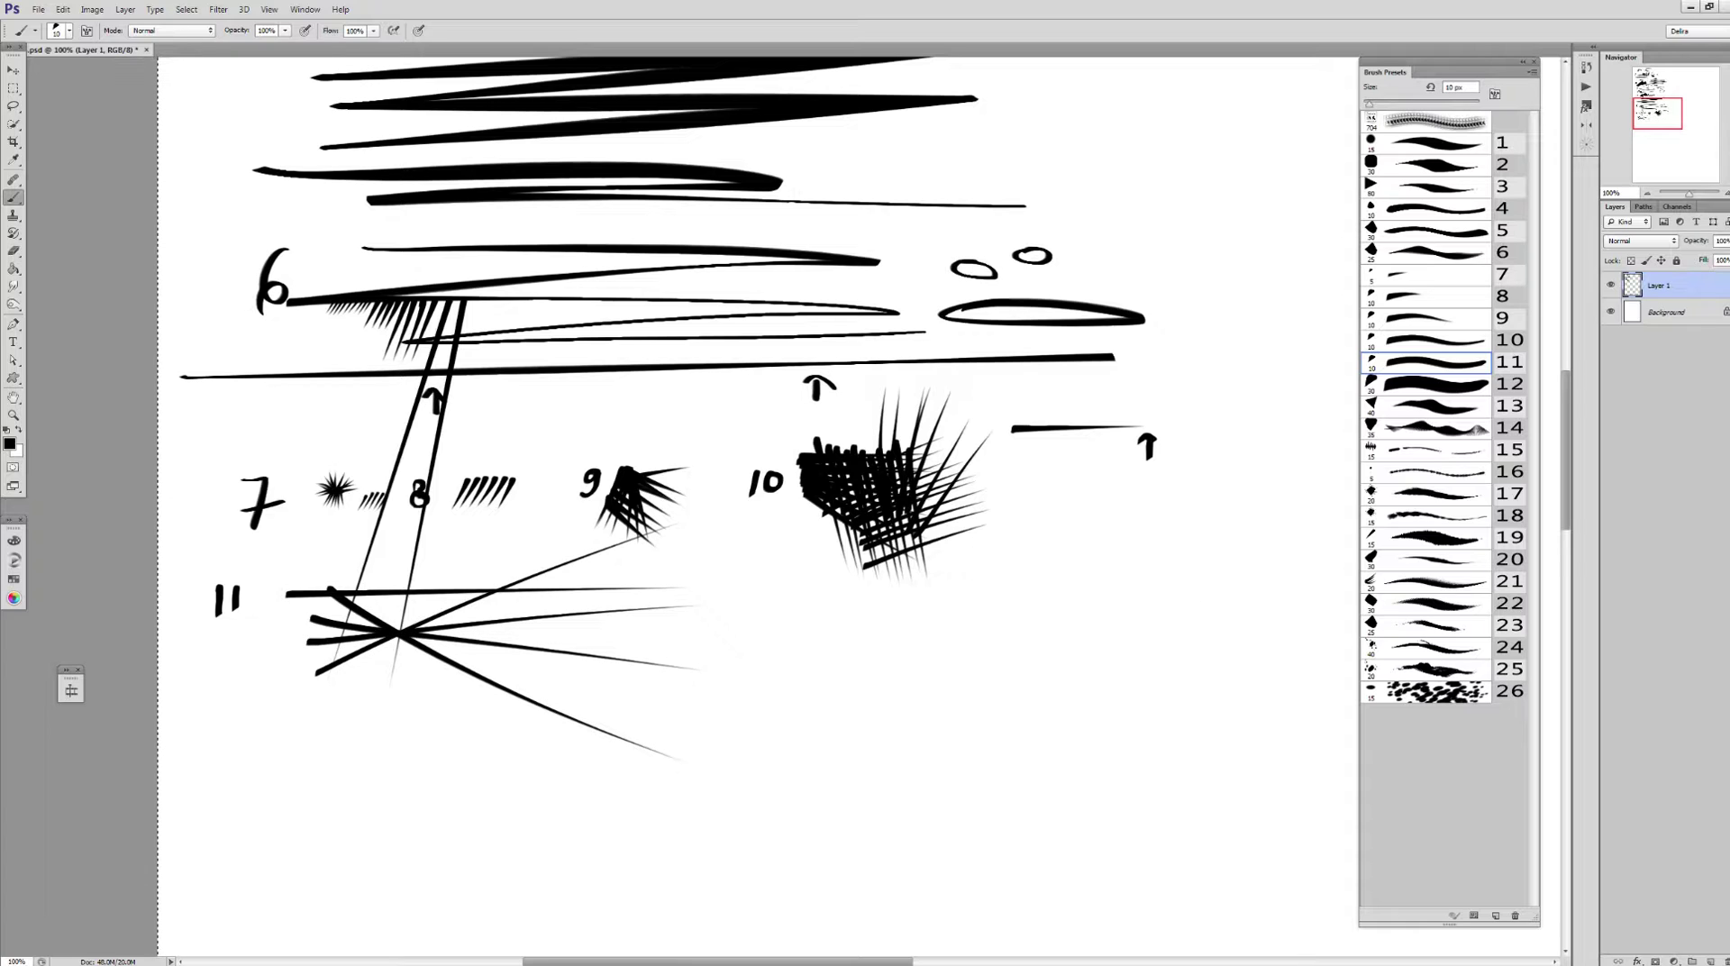
mouse_move(491, 779)
mouse_down()
mouse_move(829, 603)
mouse_move(518, 772)
mouse_up()
drag(877, 665, 530, 755)
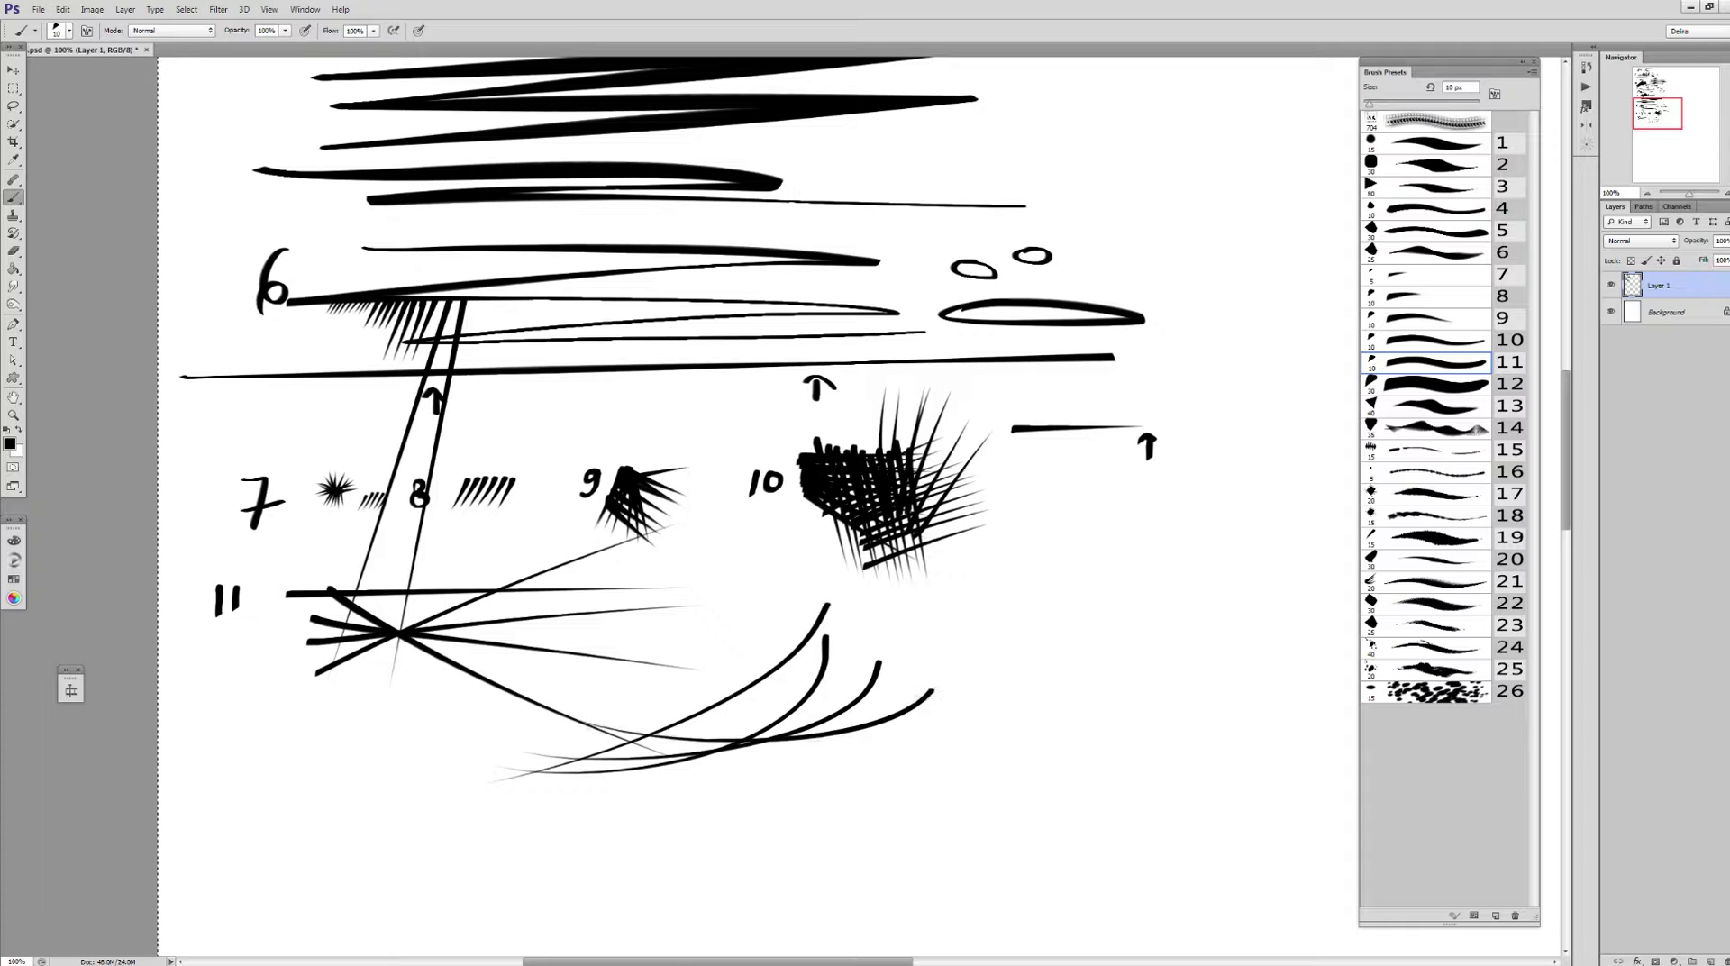
drag(565, 635, 910, 718)
drag(649, 646, 956, 716)
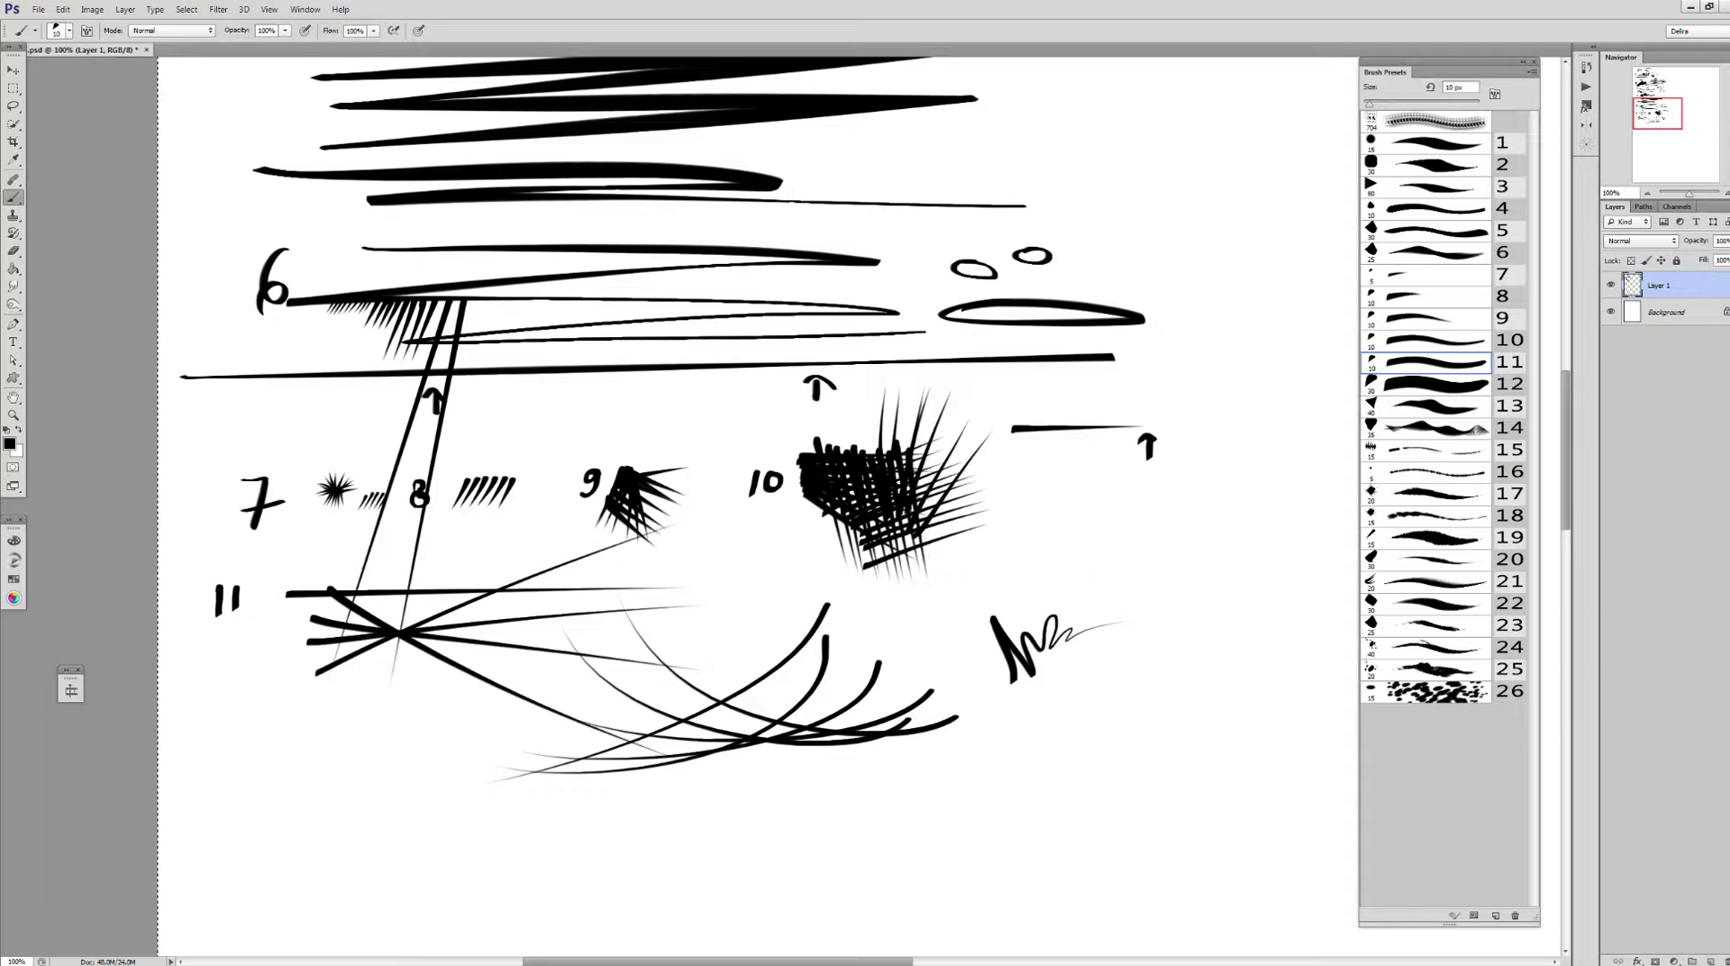
Switch to ink brush preset 12 at 30 px and write the 12 row label
key(period)
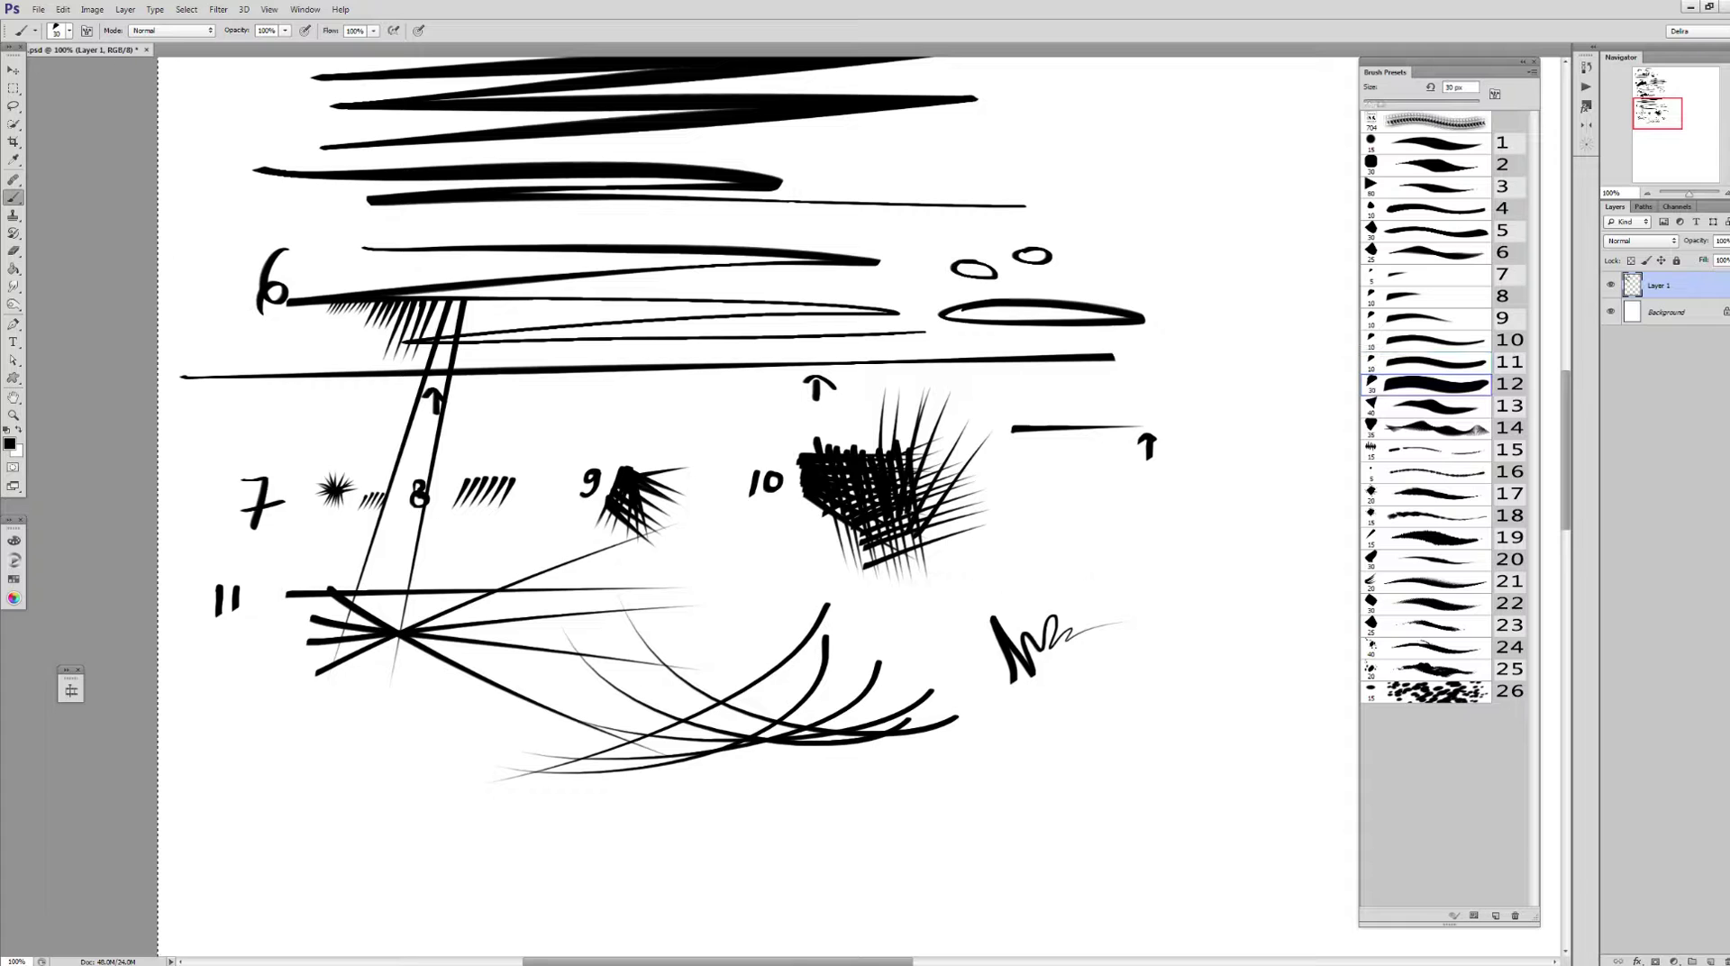
drag(631, 540, 671, 410)
mouse_move(252, 674)
mouse_down()
mouse_move(242, 727)
mouse_move(315, 720)
mouse_up()
mouse_move(315, 720)
mouse_down()
mouse_move(274, 702)
mouse_move(320, 665)
mouse_move(964, 652)
mouse_move(329, 720)
mouse_move(874, 723)
mouse_up()
Paint tapering horizontal strokes trailing into a thin line, plus a thick oval loop and longer oval
drag(189, 790, 946, 803)
drag(947, 803, 259, 836)
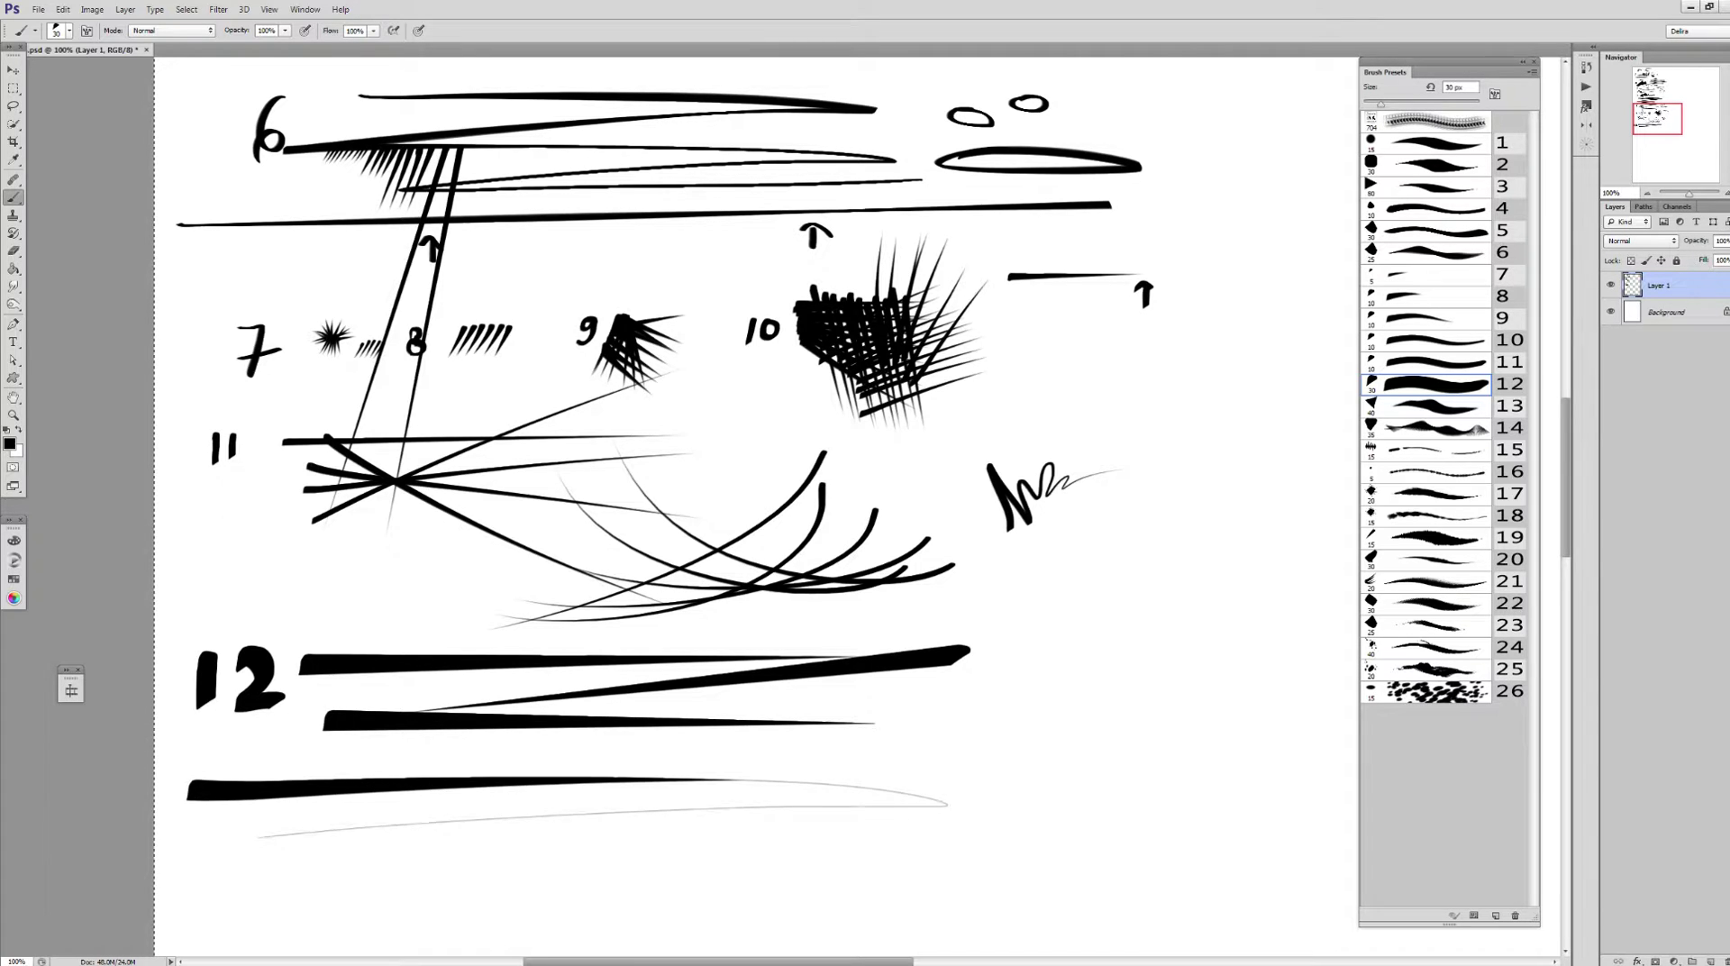
mouse_move(356, 888)
mouse_down()
mouse_move(913, 897)
mouse_move(829, 634)
mouse_up()
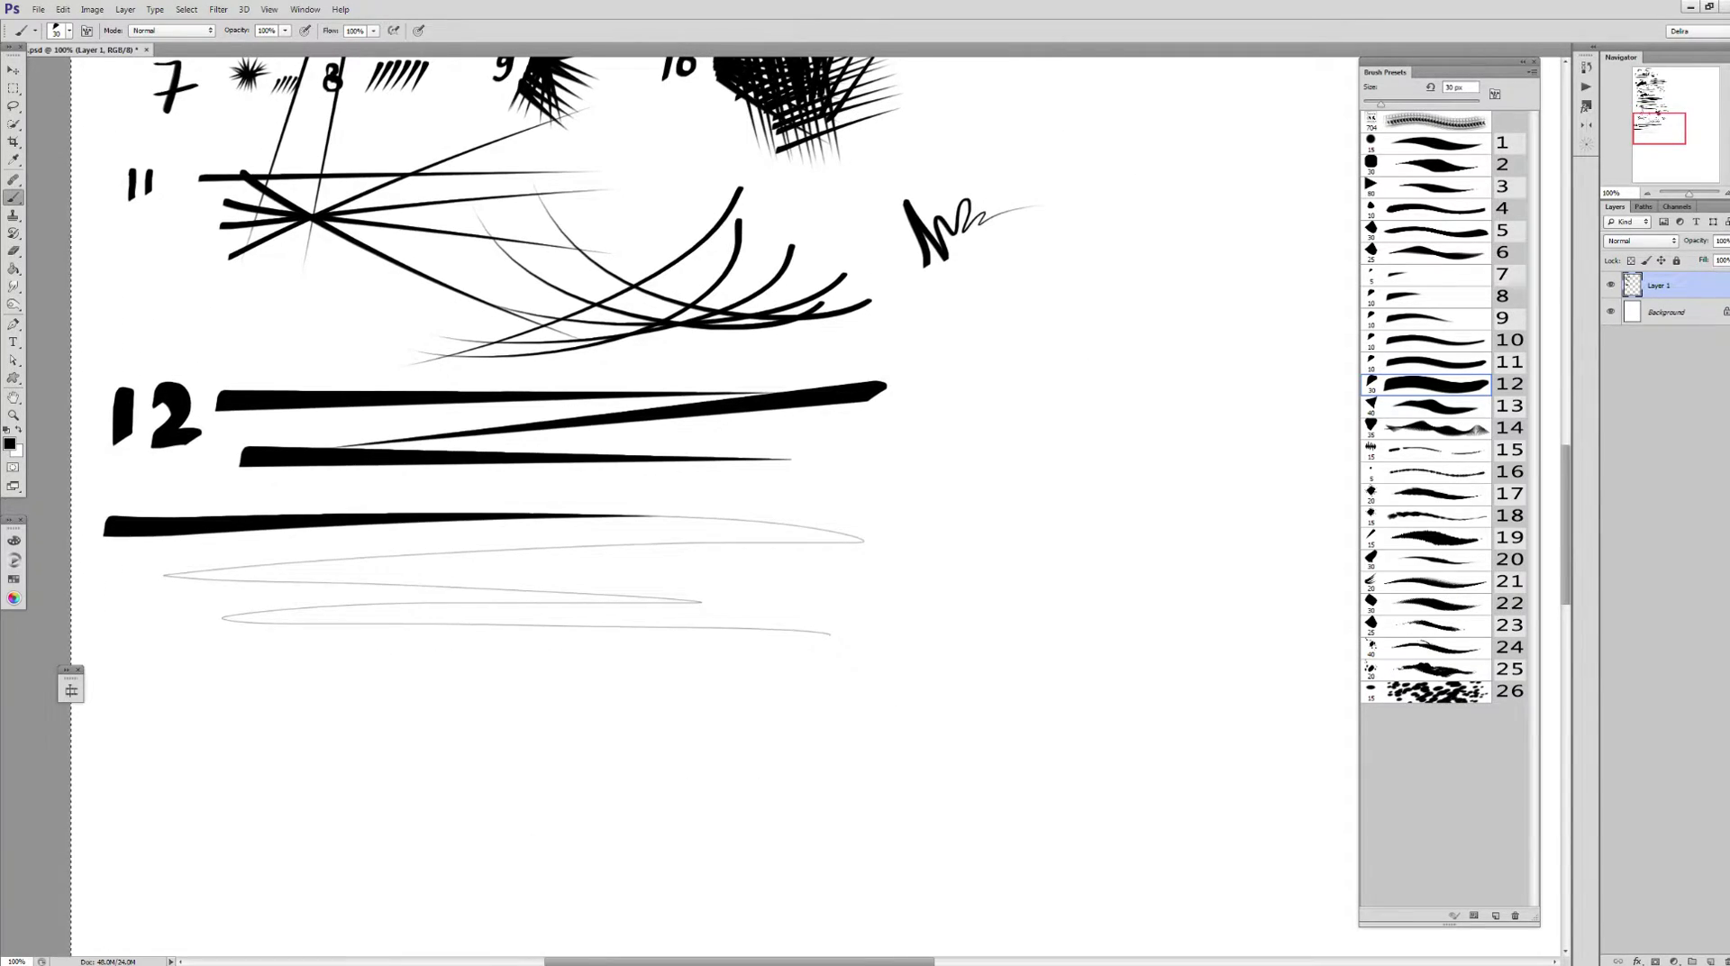
mouse_move(212, 644)
mouse_down()
mouse_move(180, 711)
mouse_move(167, 659)
mouse_up()
mouse_move(416, 651)
mouse_down()
mouse_move(635, 692)
mouse_move(424, 649)
mouse_up()
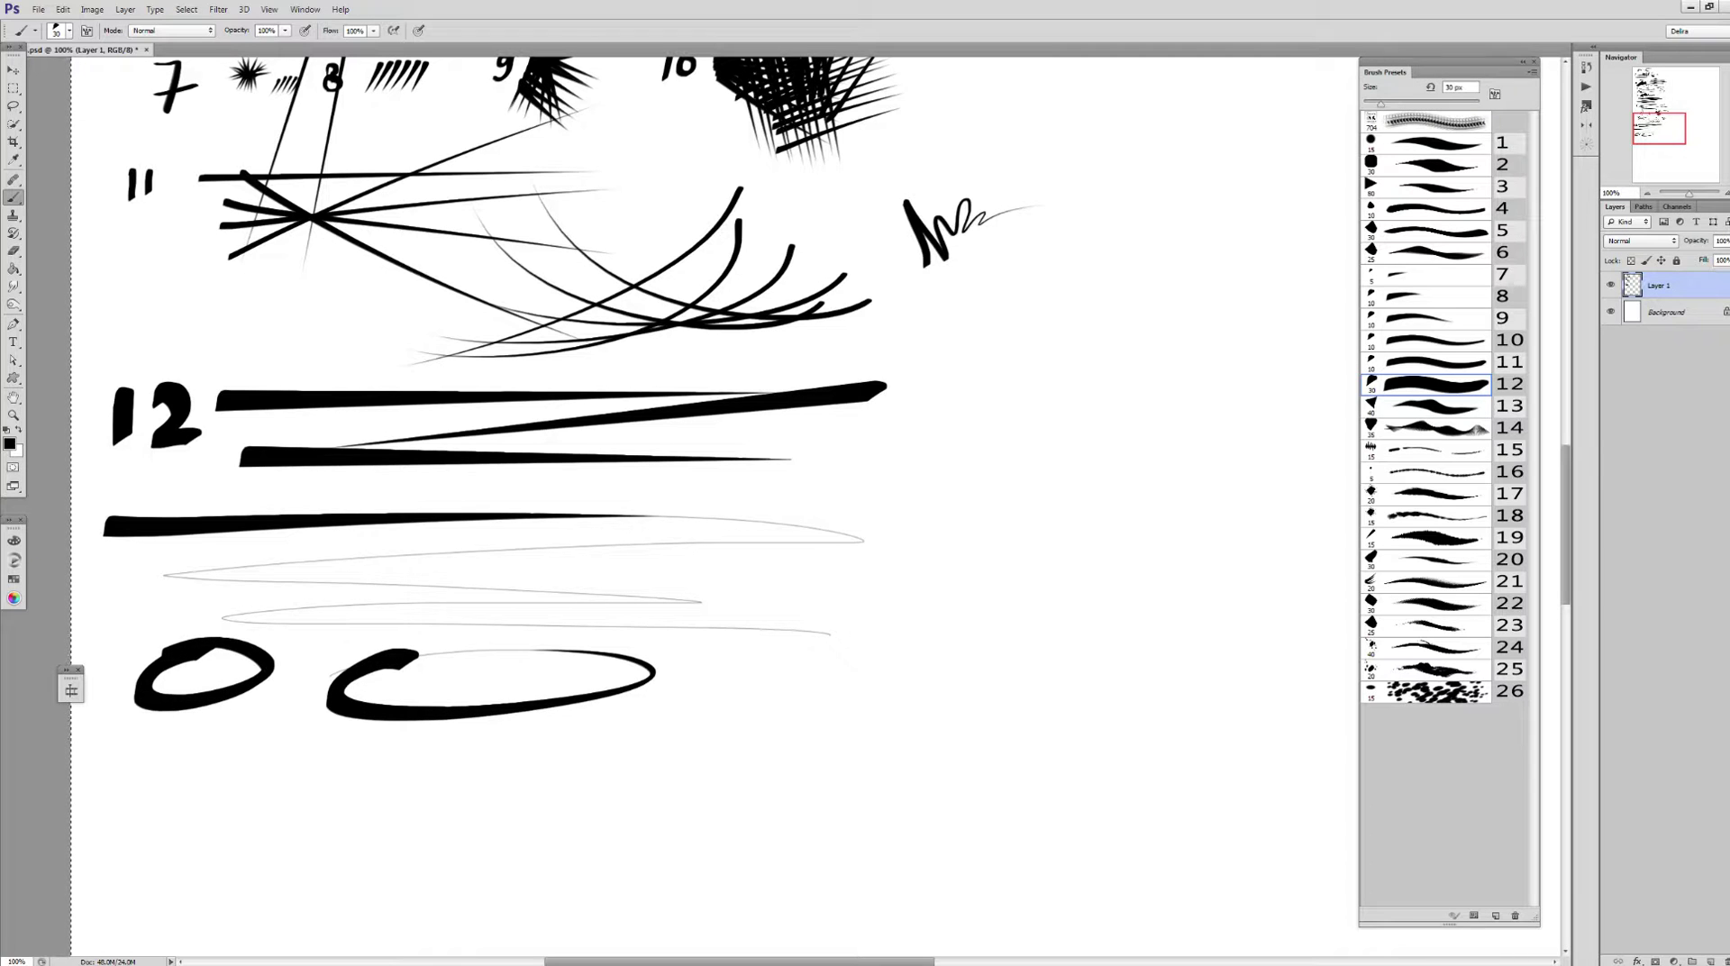
With a smaller brush, add a thin oval and two spirals below the ovals
key(bracketleft)
key(bracketleft)
key(bracketleft)
drag(759, 674, 793, 667)
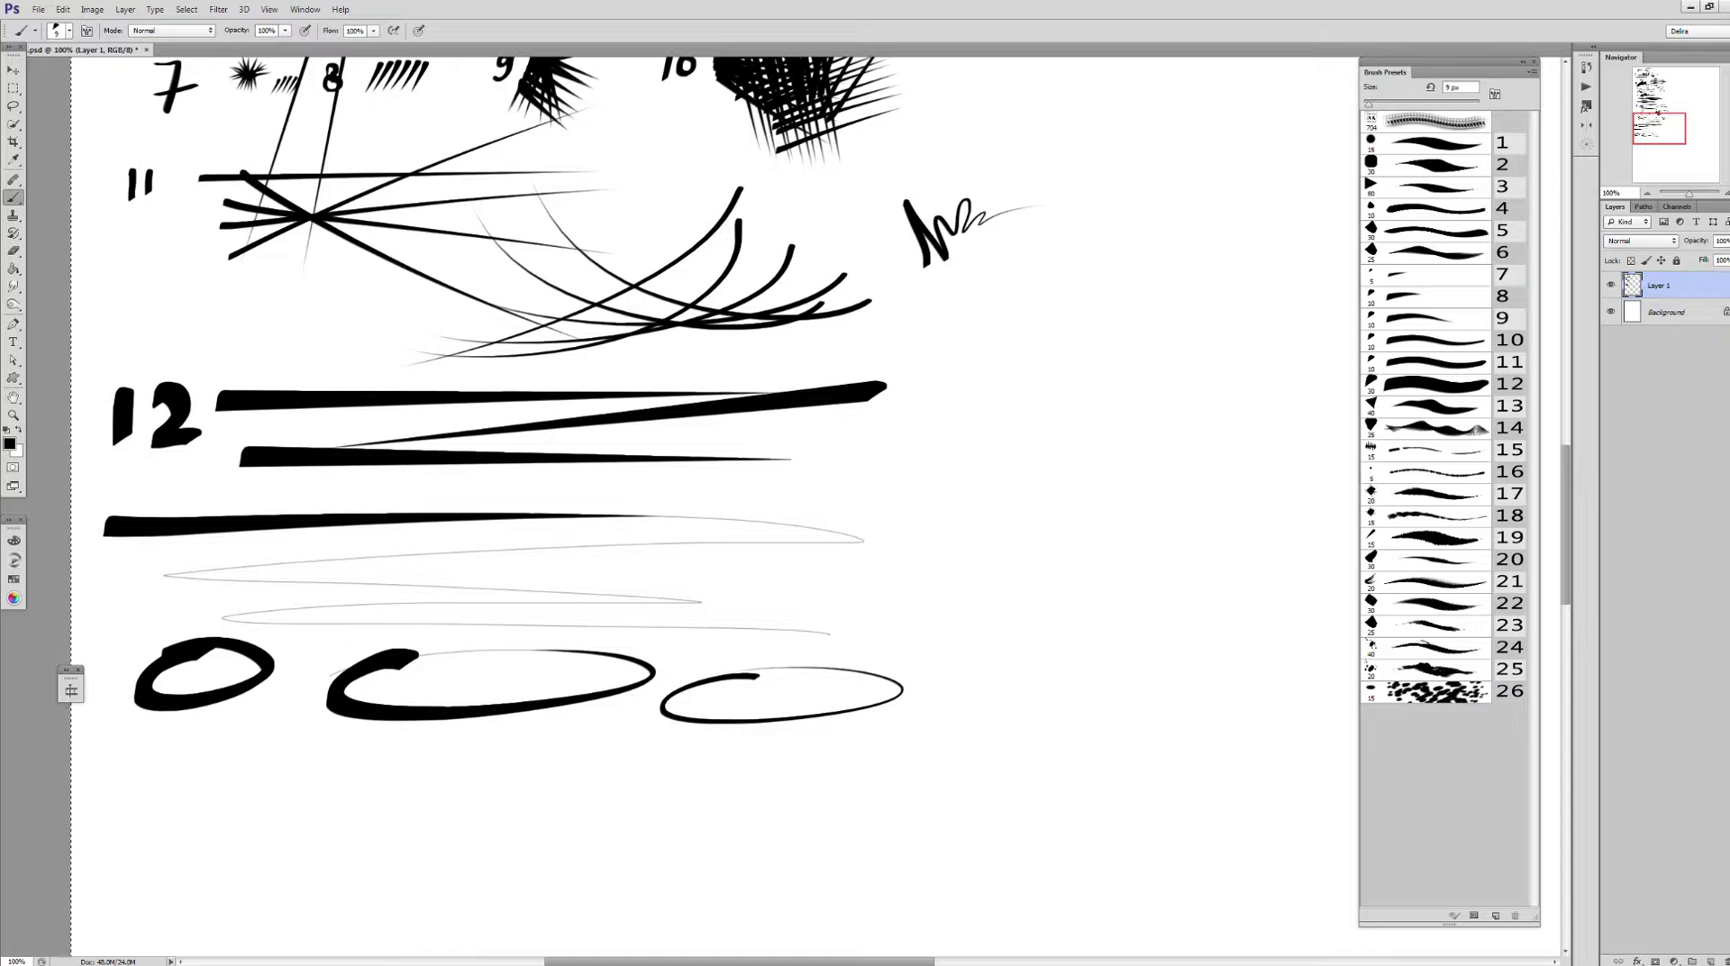
drag(640, 773, 834, 771)
drag(612, 827, 746, 744)
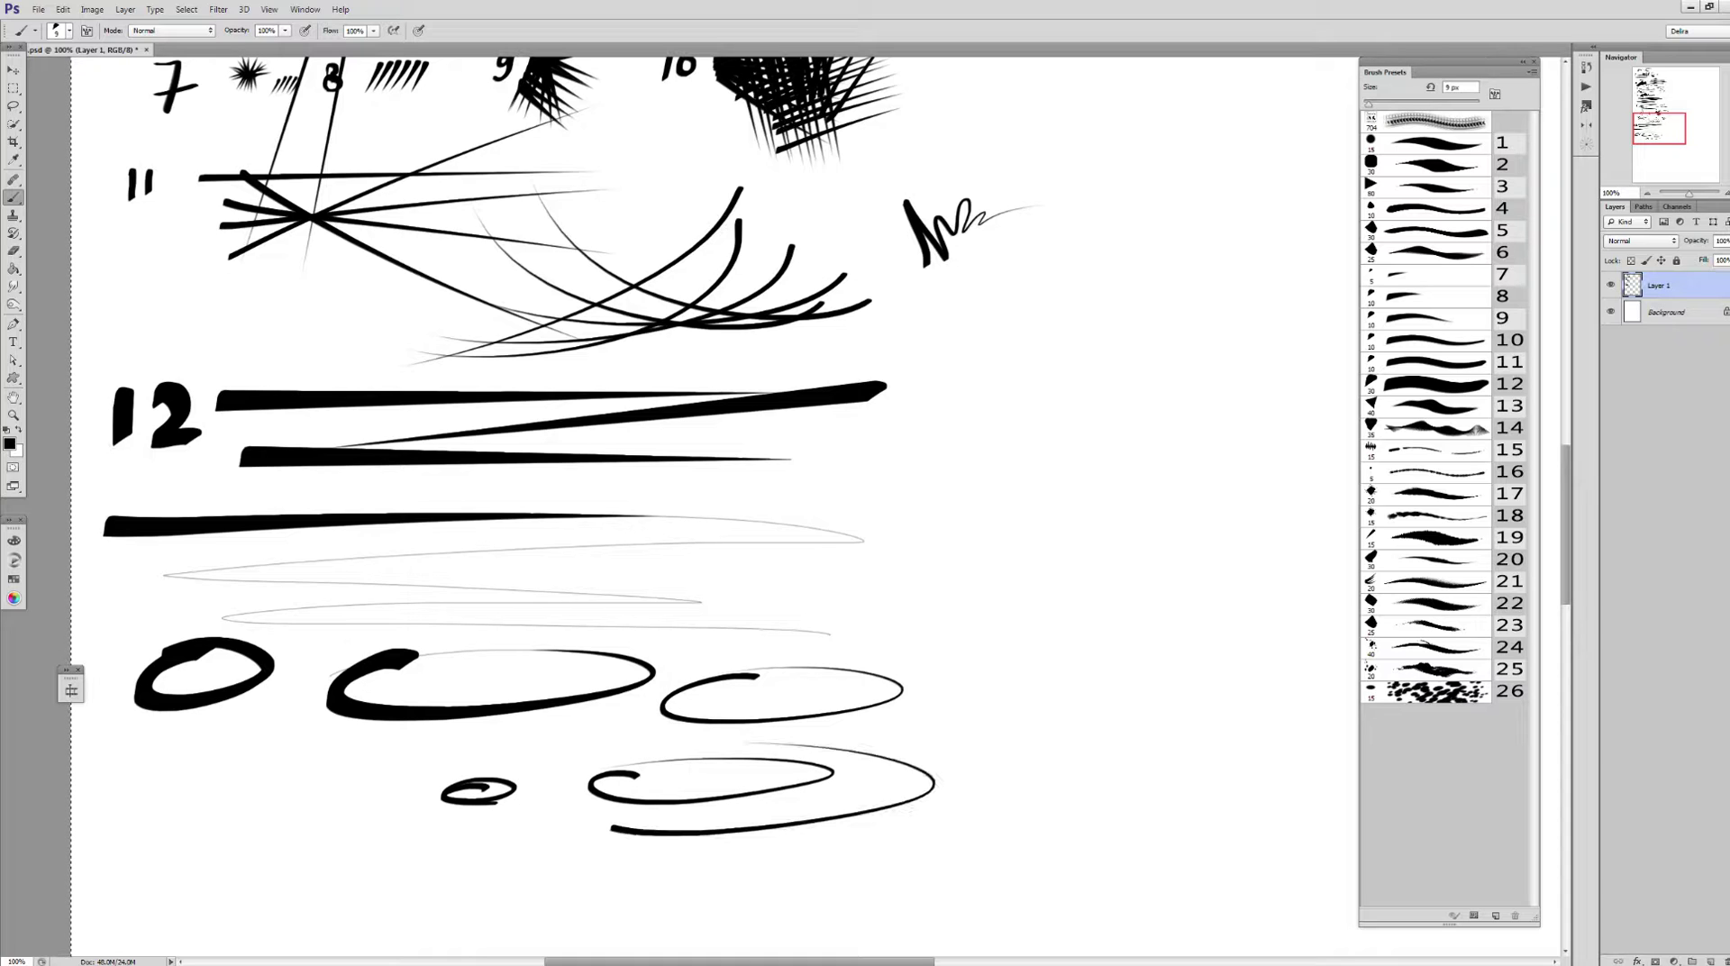
Enlarge preset 12 to 25 px and paint a thick C-shape with faint swirls inside
key(bracketright)
key(bracketright)
key(bracketright)
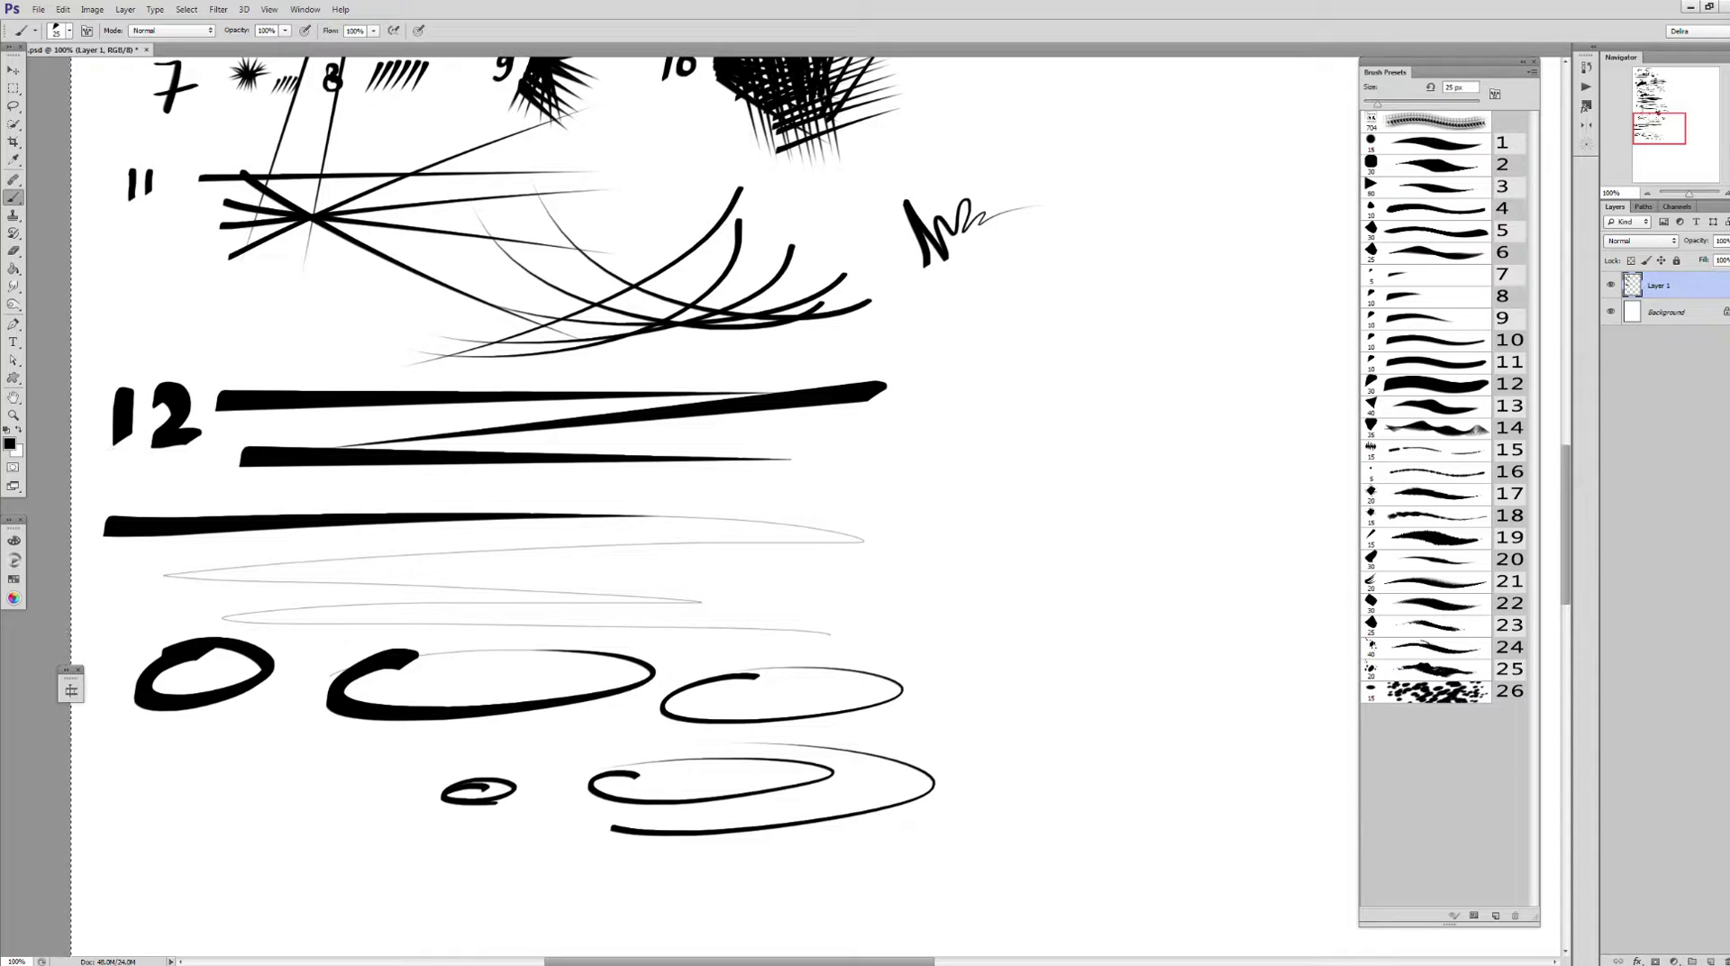
click(1433, 384)
drag(393, 859, 496, 709)
mouse_move(496, 709)
mouse_down()
mouse_move(701, 762)
mouse_move(766, 697)
mouse_up()
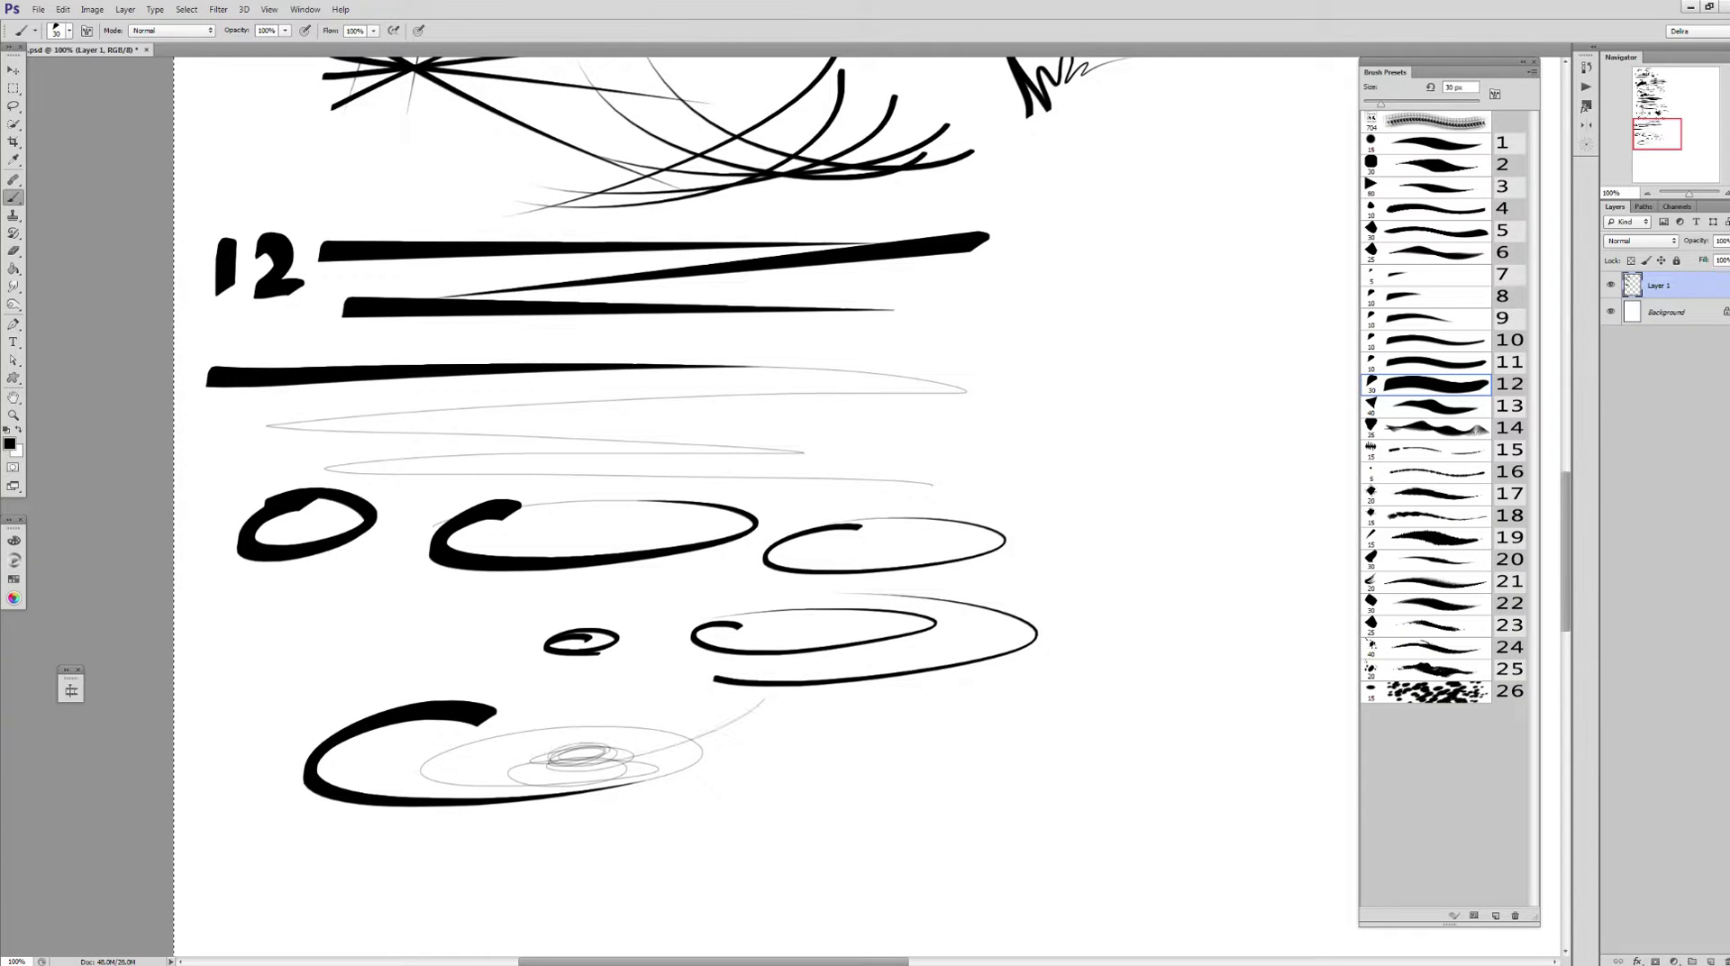
Using ink preset 13 at 40 px, write 13, then add a long zigzag, hook and arc
key(period)
mouse_move(227, 879)
mouse_down()
mouse_move(245, 712)
mouse_move(248, 764)
mouse_move(239, 588)
mouse_up()
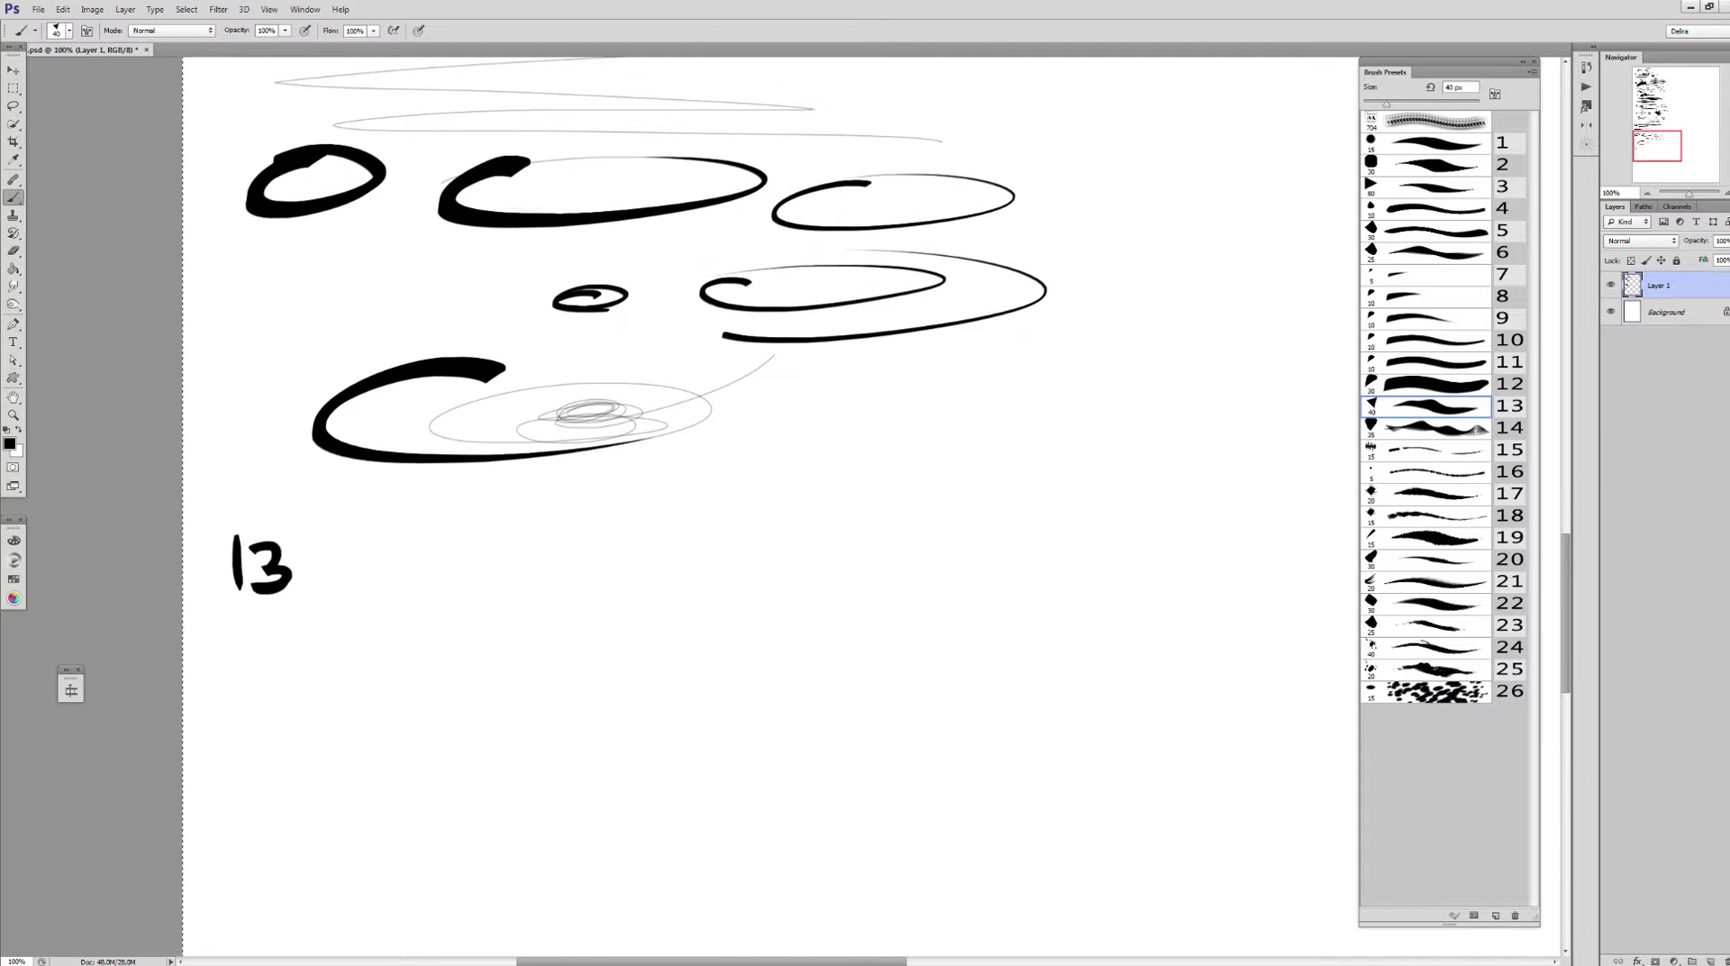
mouse_move(383, 550)
mouse_down()
mouse_move(923, 582)
mouse_move(299, 638)
mouse_move(257, 721)
mouse_move(340, 785)
mouse_move(962, 840)
mouse_move(789, 790)
mouse_up()
mouse_move(741, 419)
mouse_down()
mouse_move(753, 535)
mouse_move(318, 543)
mouse_up()
Add a long diagonal across the zigzag and two parallel curved strokes beside the arc
drag(770, 464, 439, 723)
drag(794, 563, 590, 687)
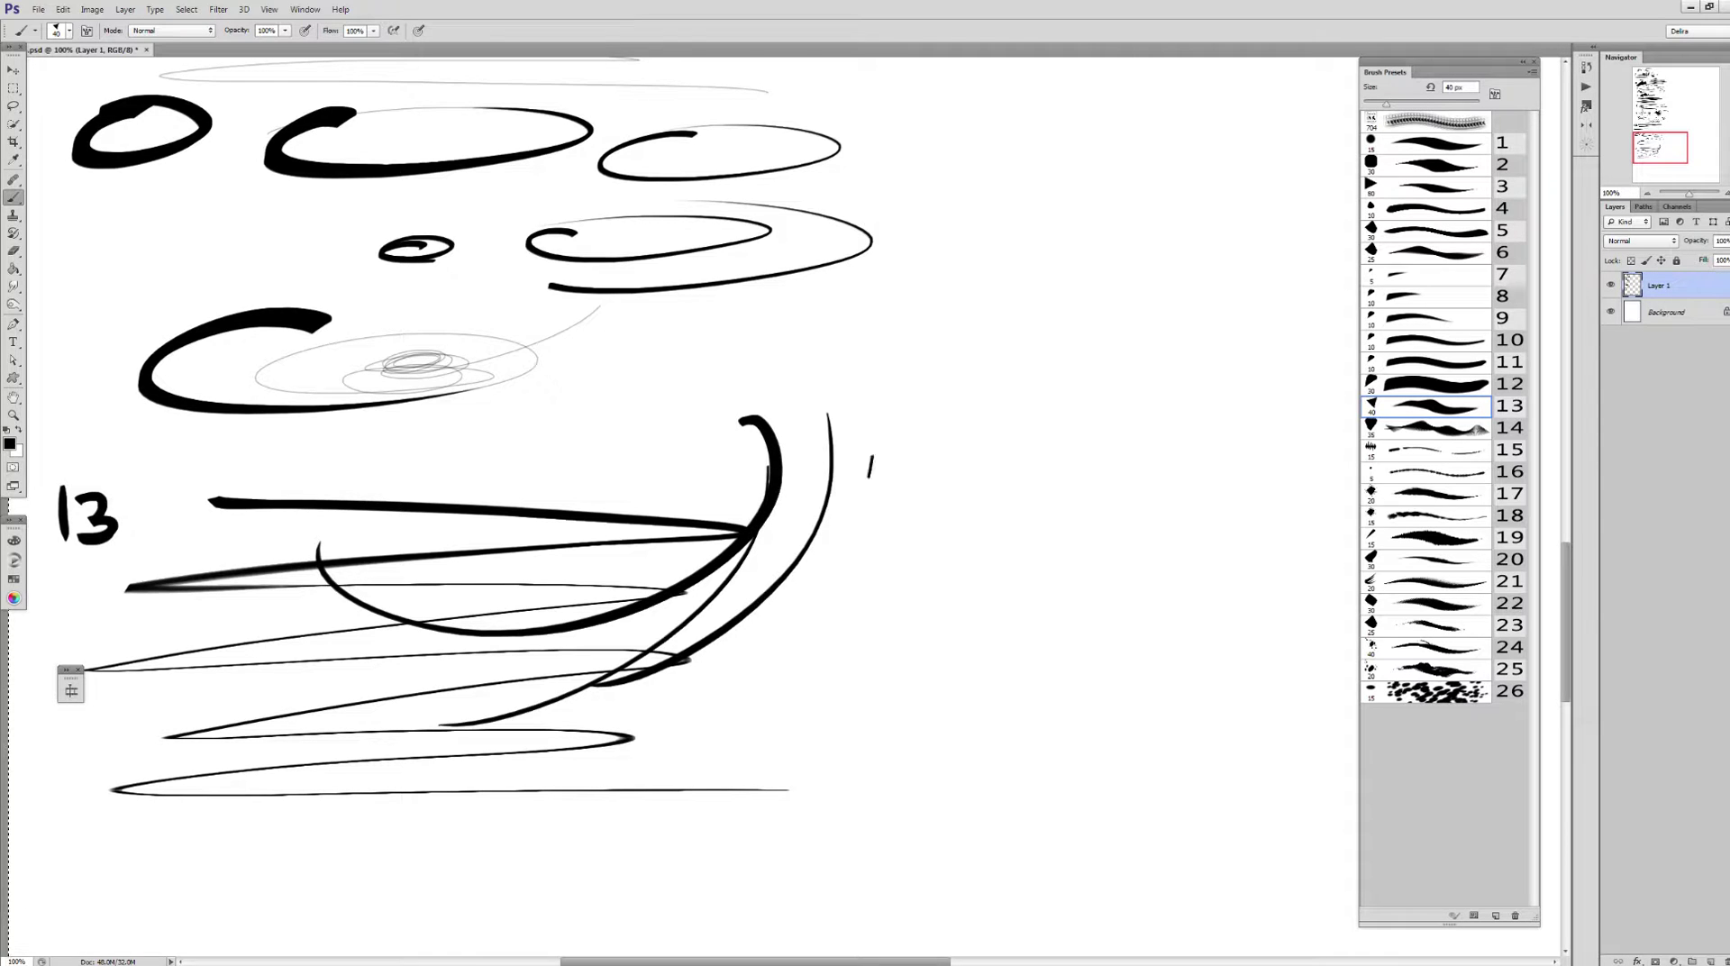
drag(872, 457, 606, 698)
drag(892, 486, 582, 724)
Fan four diagonal strokes down-right, then pan to show space below row 13
drag(789, 443, 868, 685)
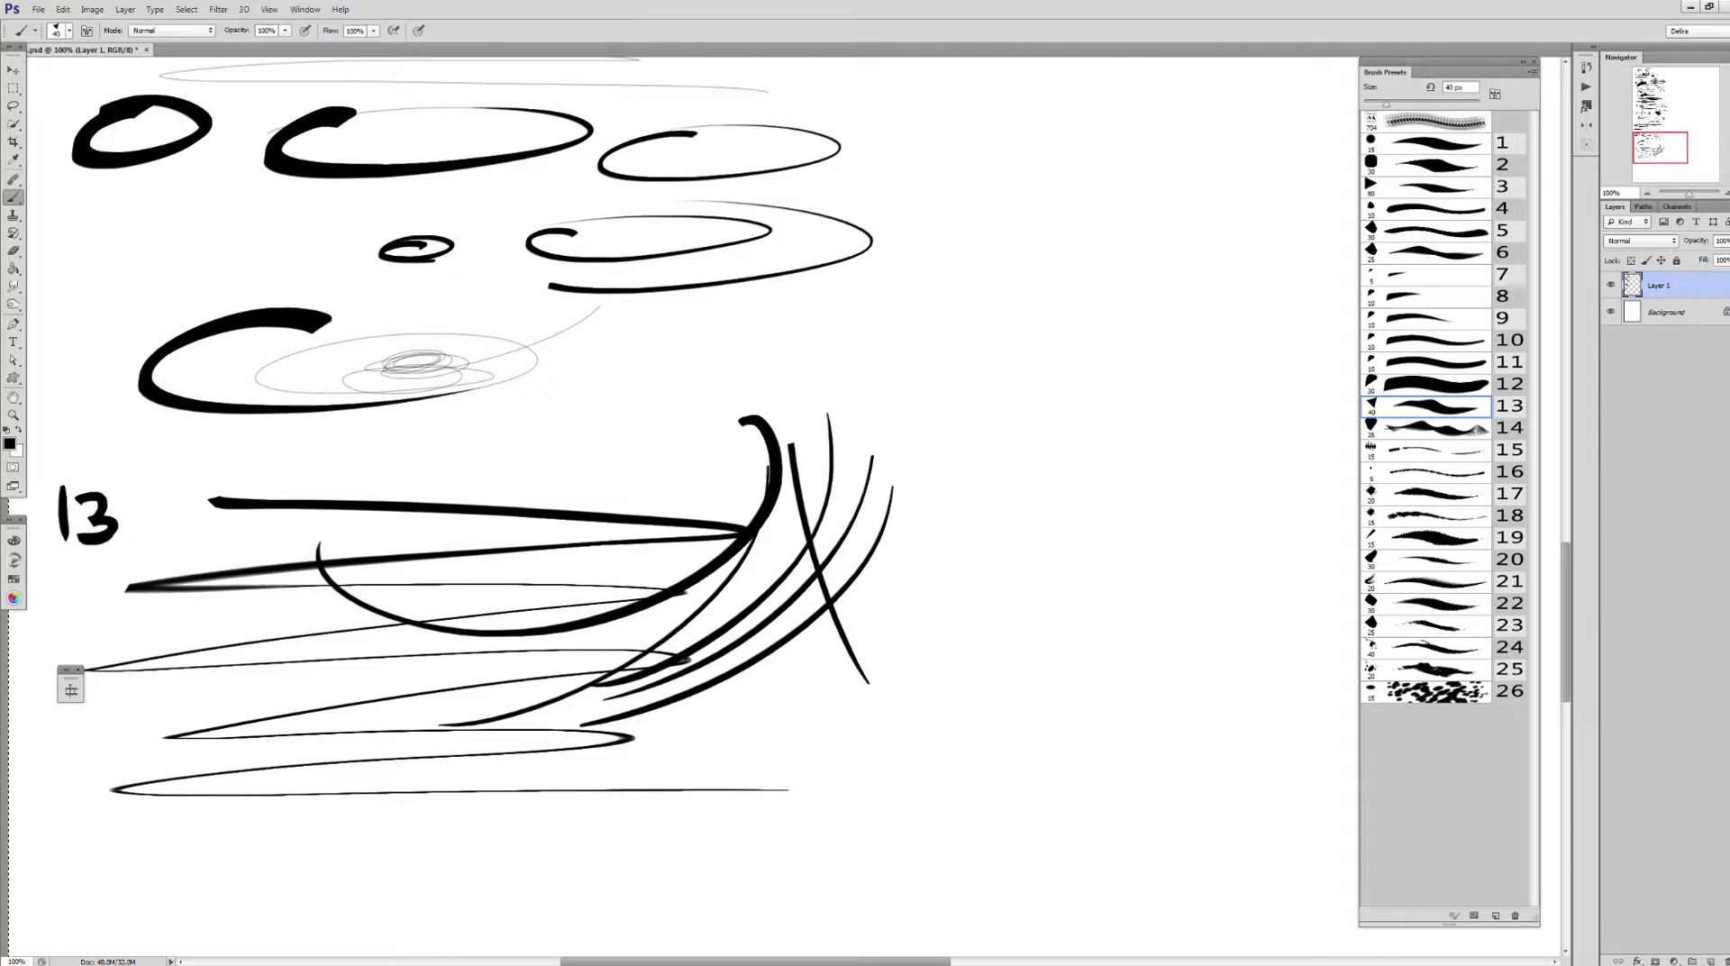
drag(776, 487, 895, 740)
drag(746, 563, 902, 772)
drag(734, 595, 883, 771)
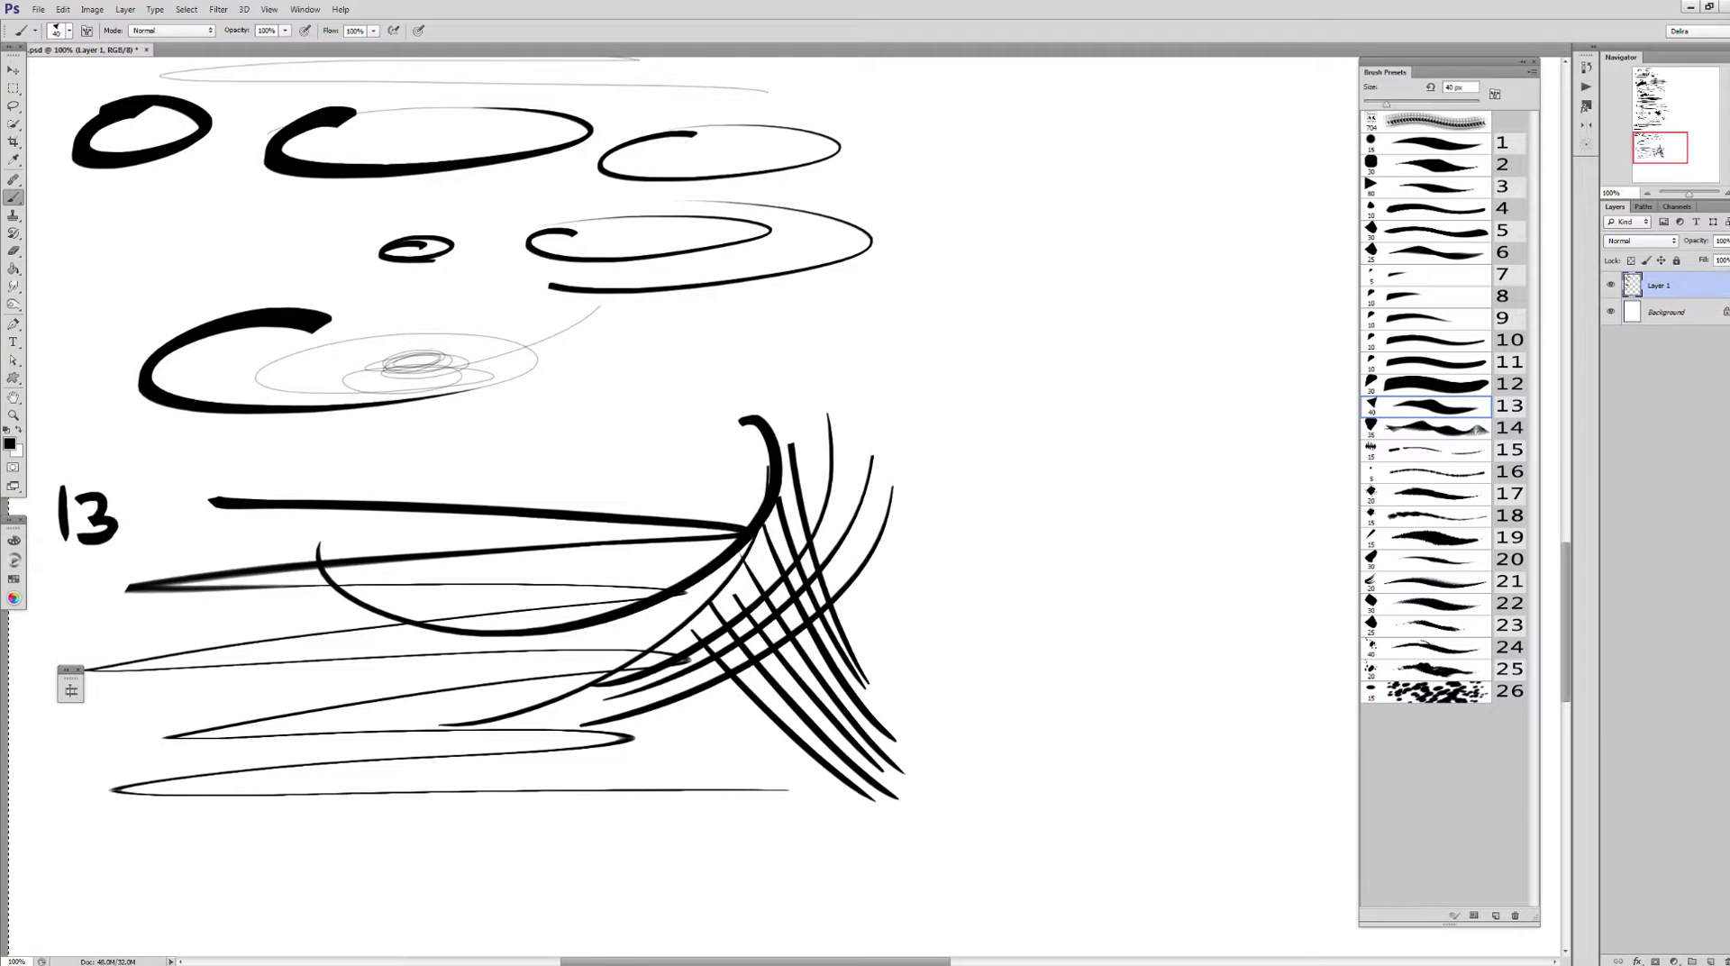
drag(540, 541, 721, 419)
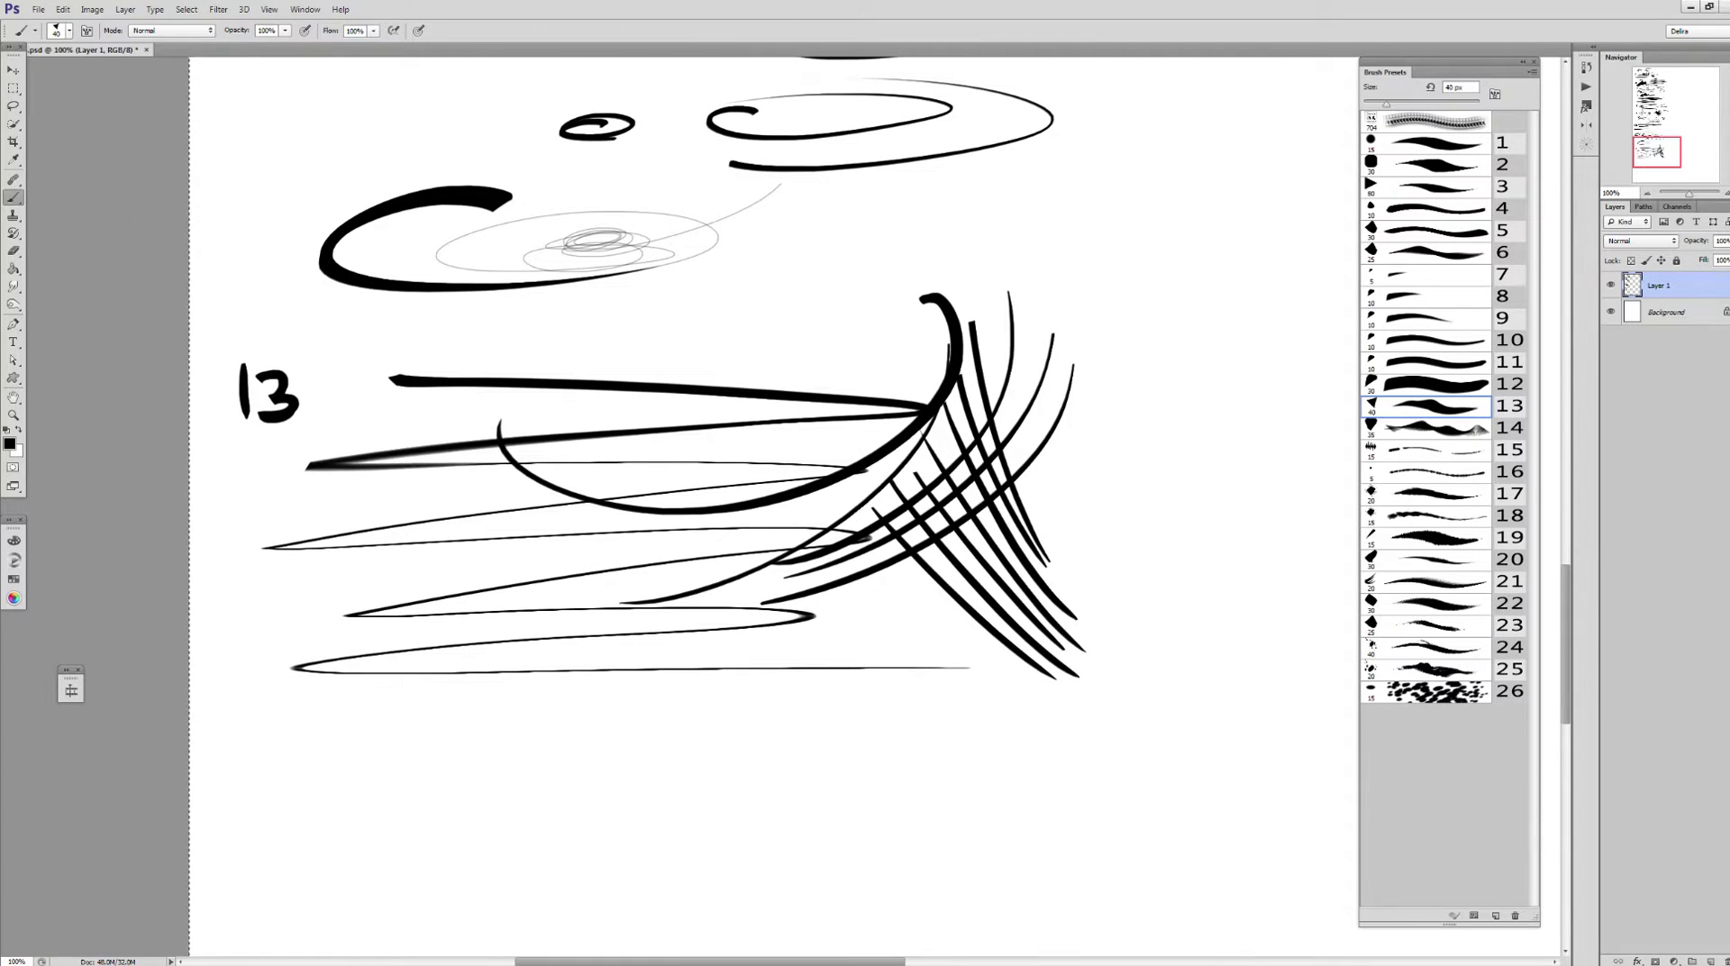
With ink preset 14 at 35 px, write 14 and add slanting and curved strokes beside it
key(period)
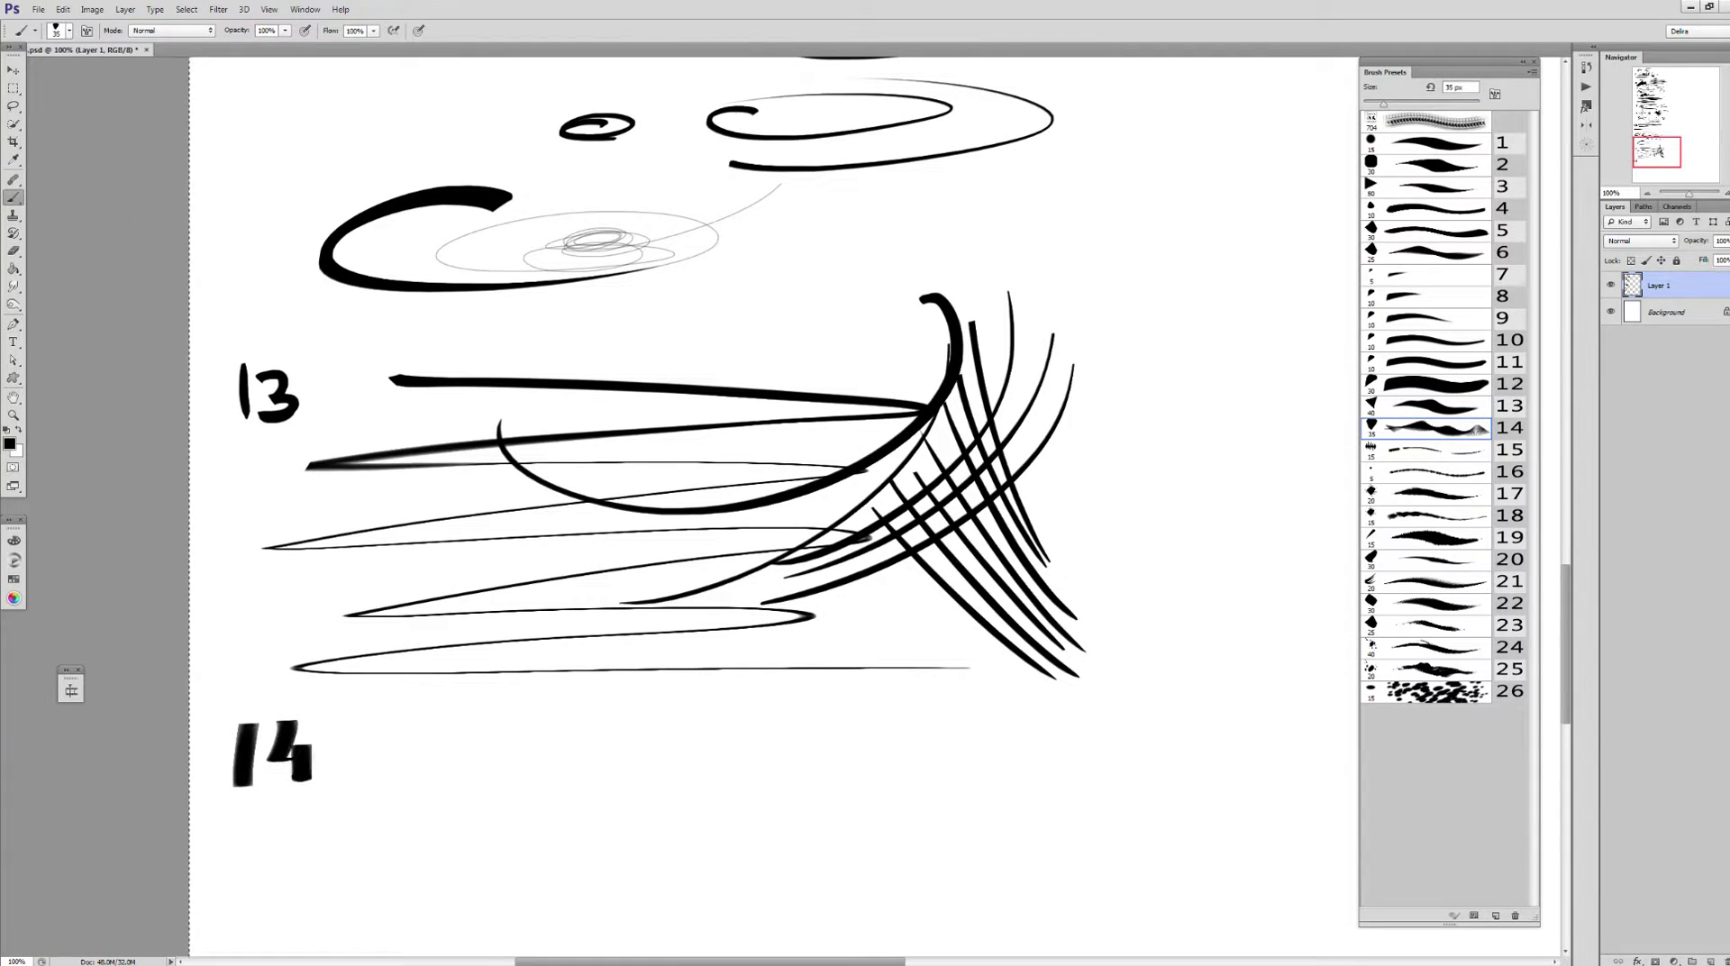
drag(630, 540, 540, 480)
drag(241, 645, 376, 802)
drag(275, 635, 482, 766)
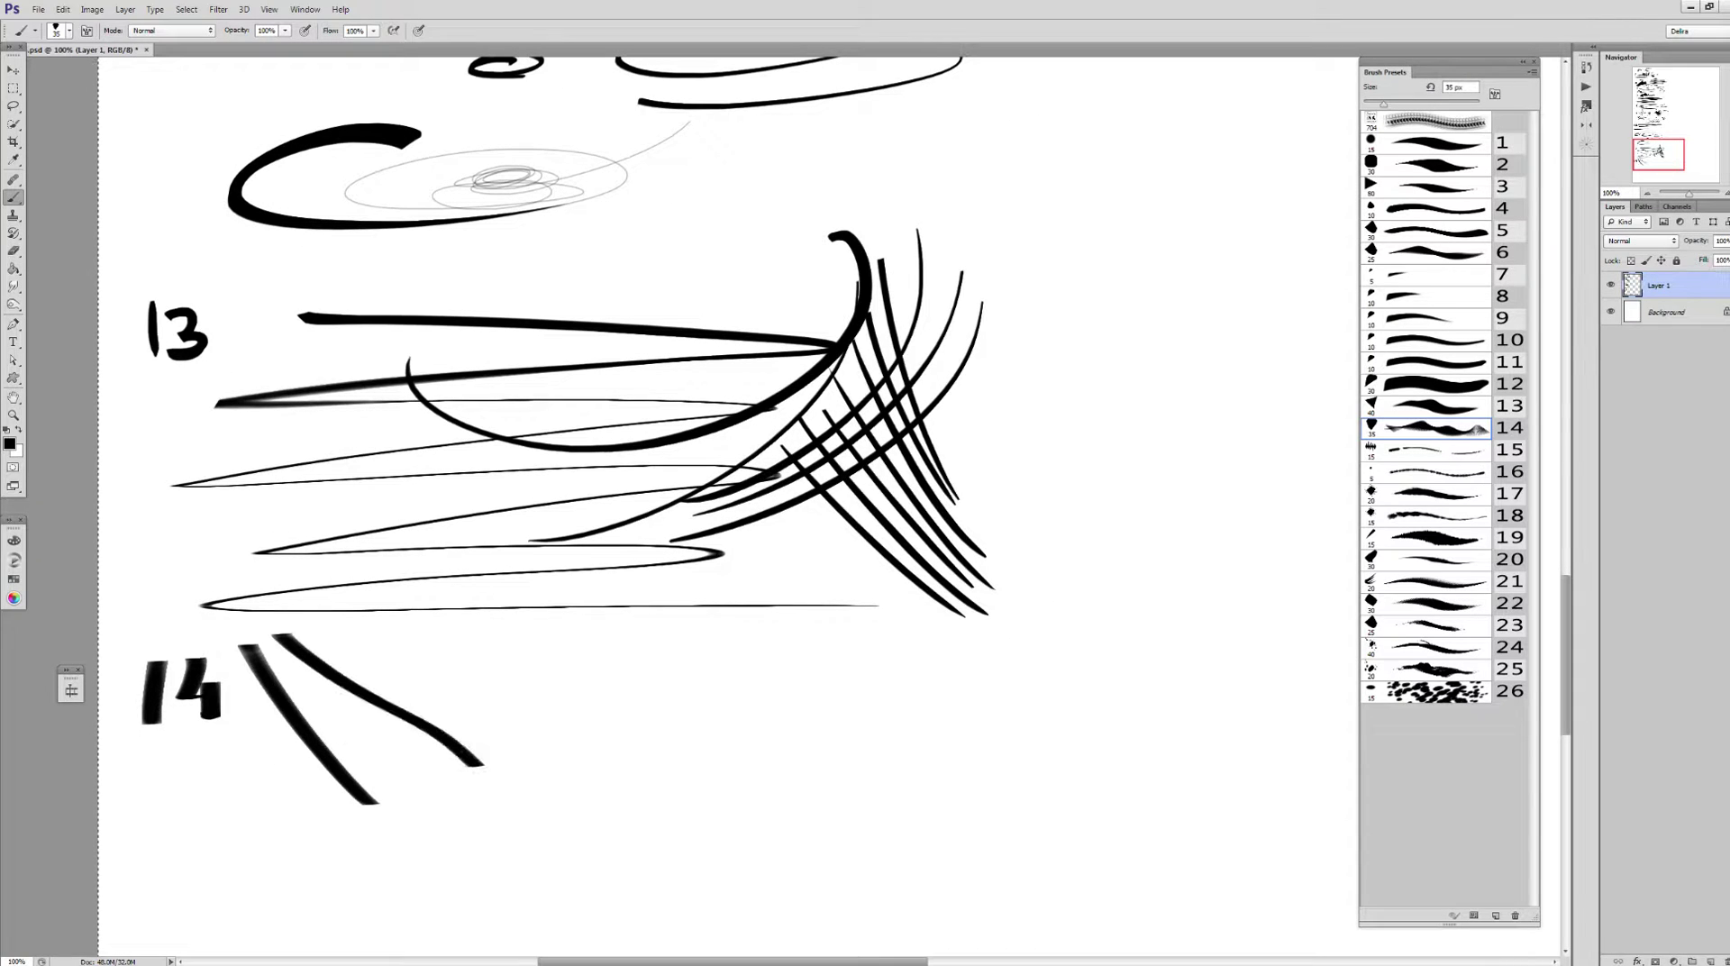
drag(399, 633, 593, 762)
mouse_move(475, 637)
mouse_down()
mouse_move(600, 789)
mouse_move(519, 782)
mouse_up()
Add vertical hooked strokes and four fanning curved strokes to the row 14 cluster
mouse_move(543, 685)
mouse_down()
mouse_move(541, 791)
mouse_move(565, 801)
mouse_up()
drag(591, 701, 590, 803)
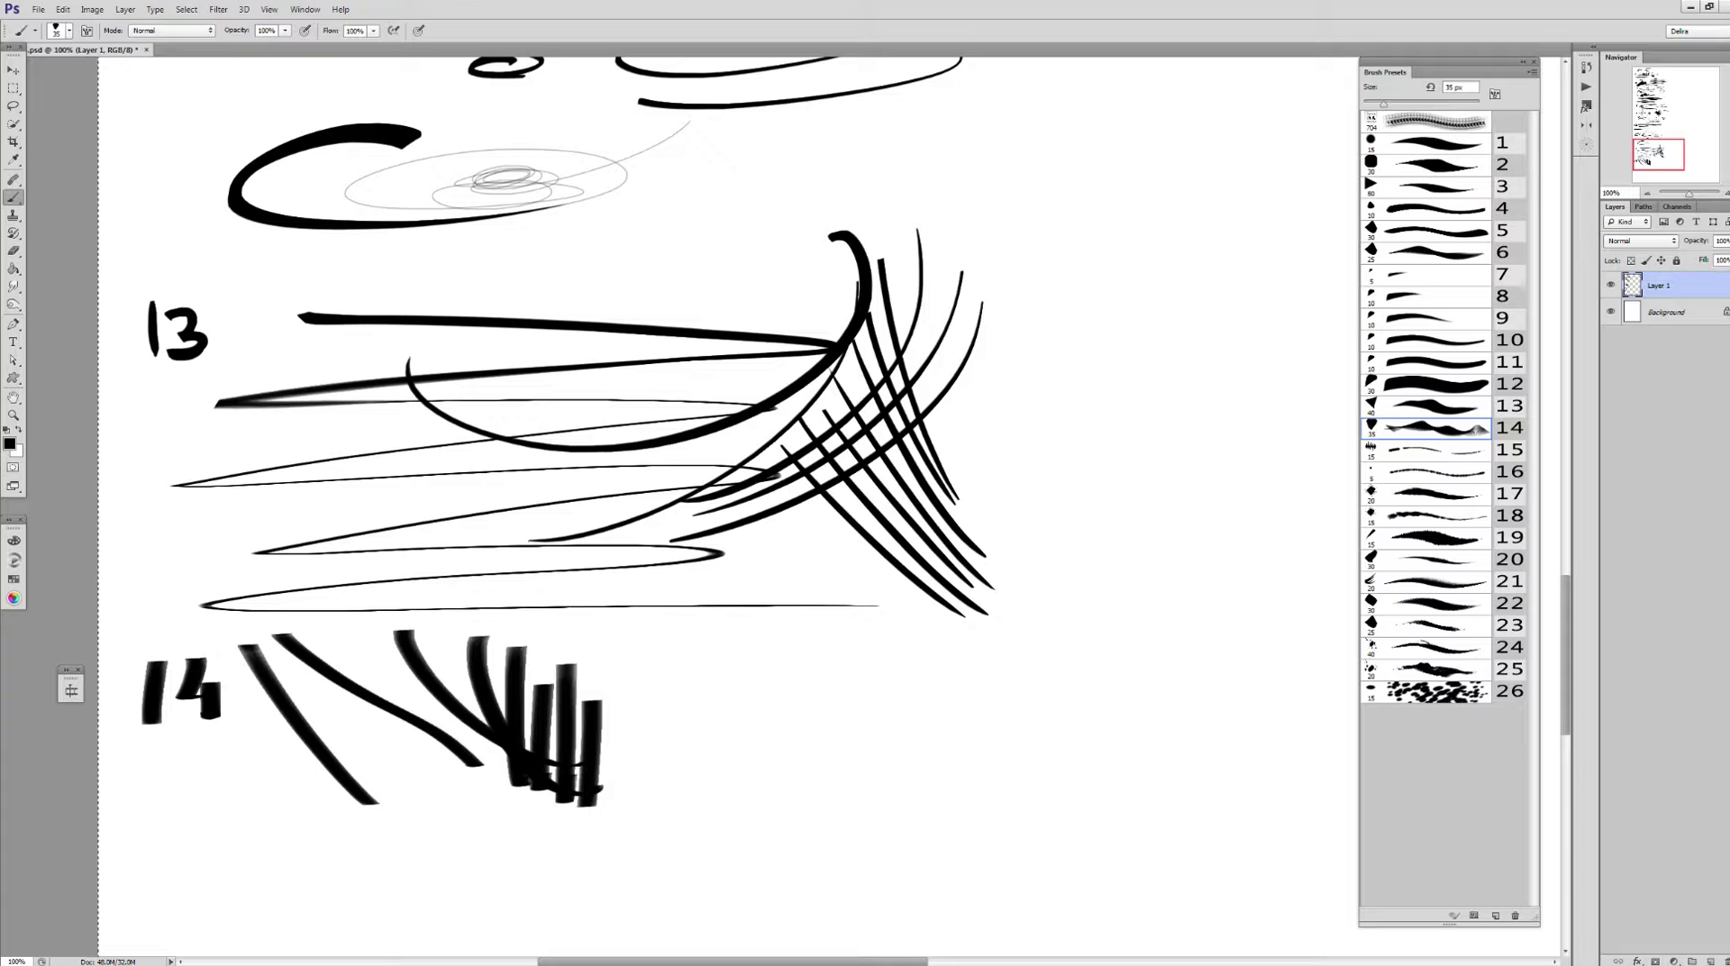
drag(700, 638, 597, 748)
drag(730, 699, 599, 764)
drag(714, 742, 618, 772)
drag(630, 541, 584, 459)
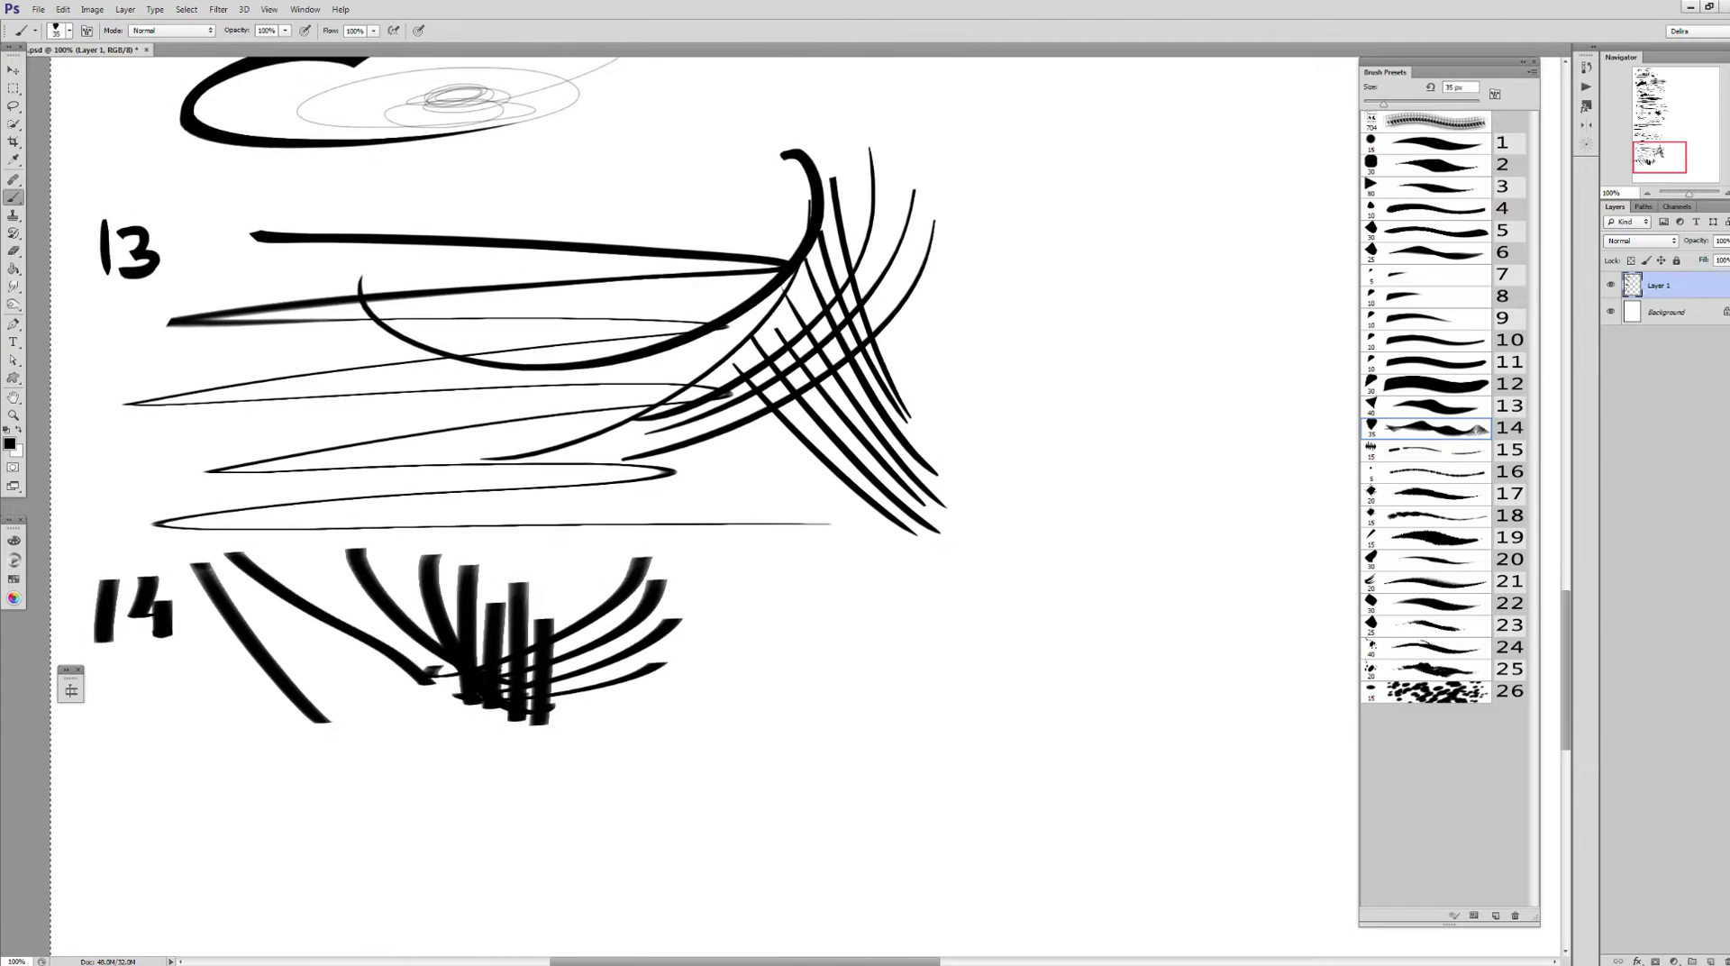
Paint a Z zigzag, a heavy tapering M zigzag, and a long fading wave below 14
drag(709, 542, 854, 577)
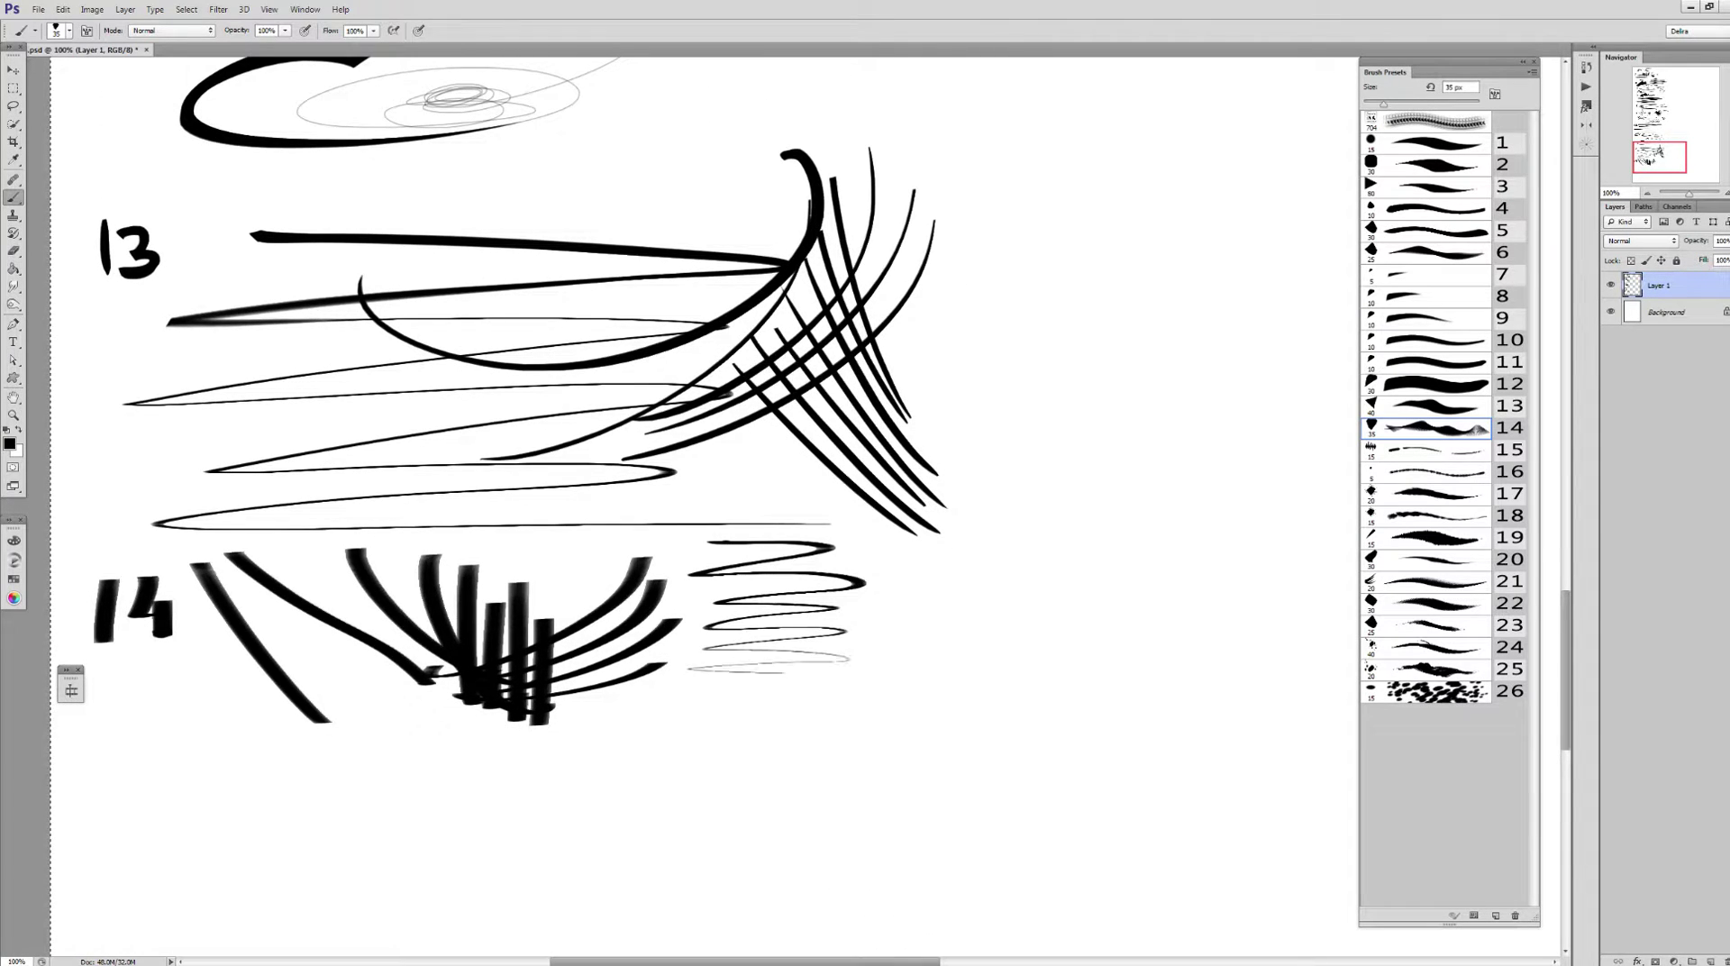
mouse_move(890, 669)
mouse_down()
mouse_move(1086, 663)
mouse_move(1095, 705)
mouse_move(1234, 536)
mouse_up()
mouse_move(255, 645)
mouse_down()
mouse_move(503, 561)
mouse_move(1054, 721)
mouse_up()
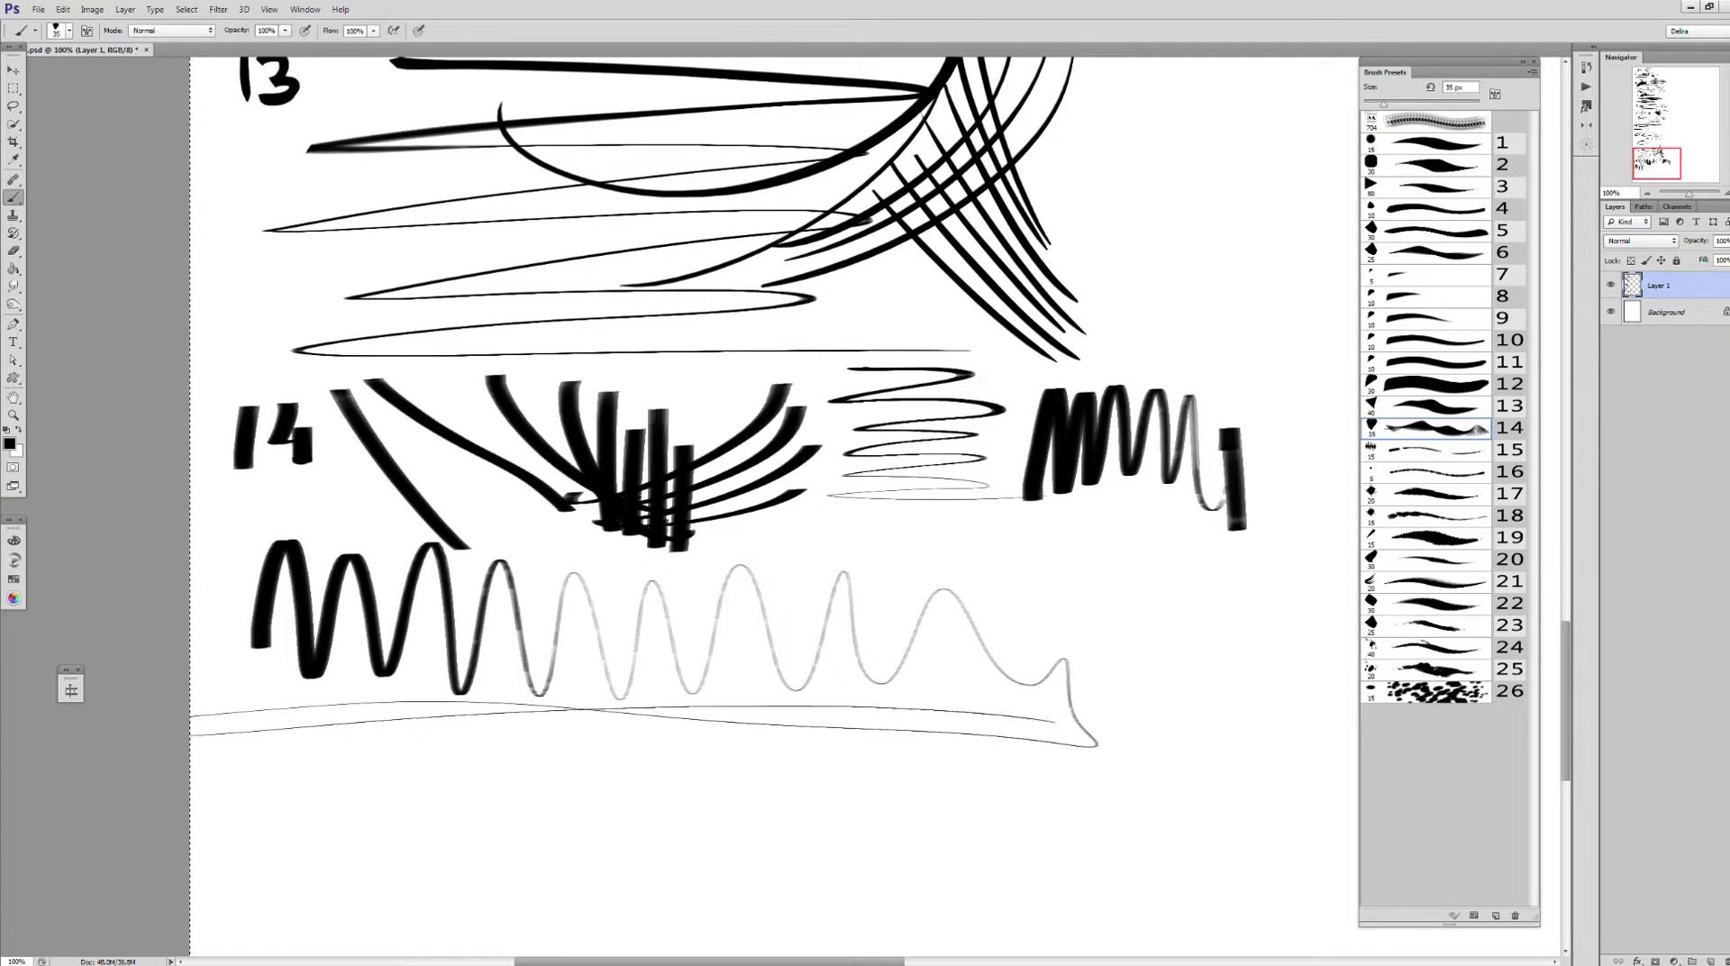
scroll(775, 505, down, 2)
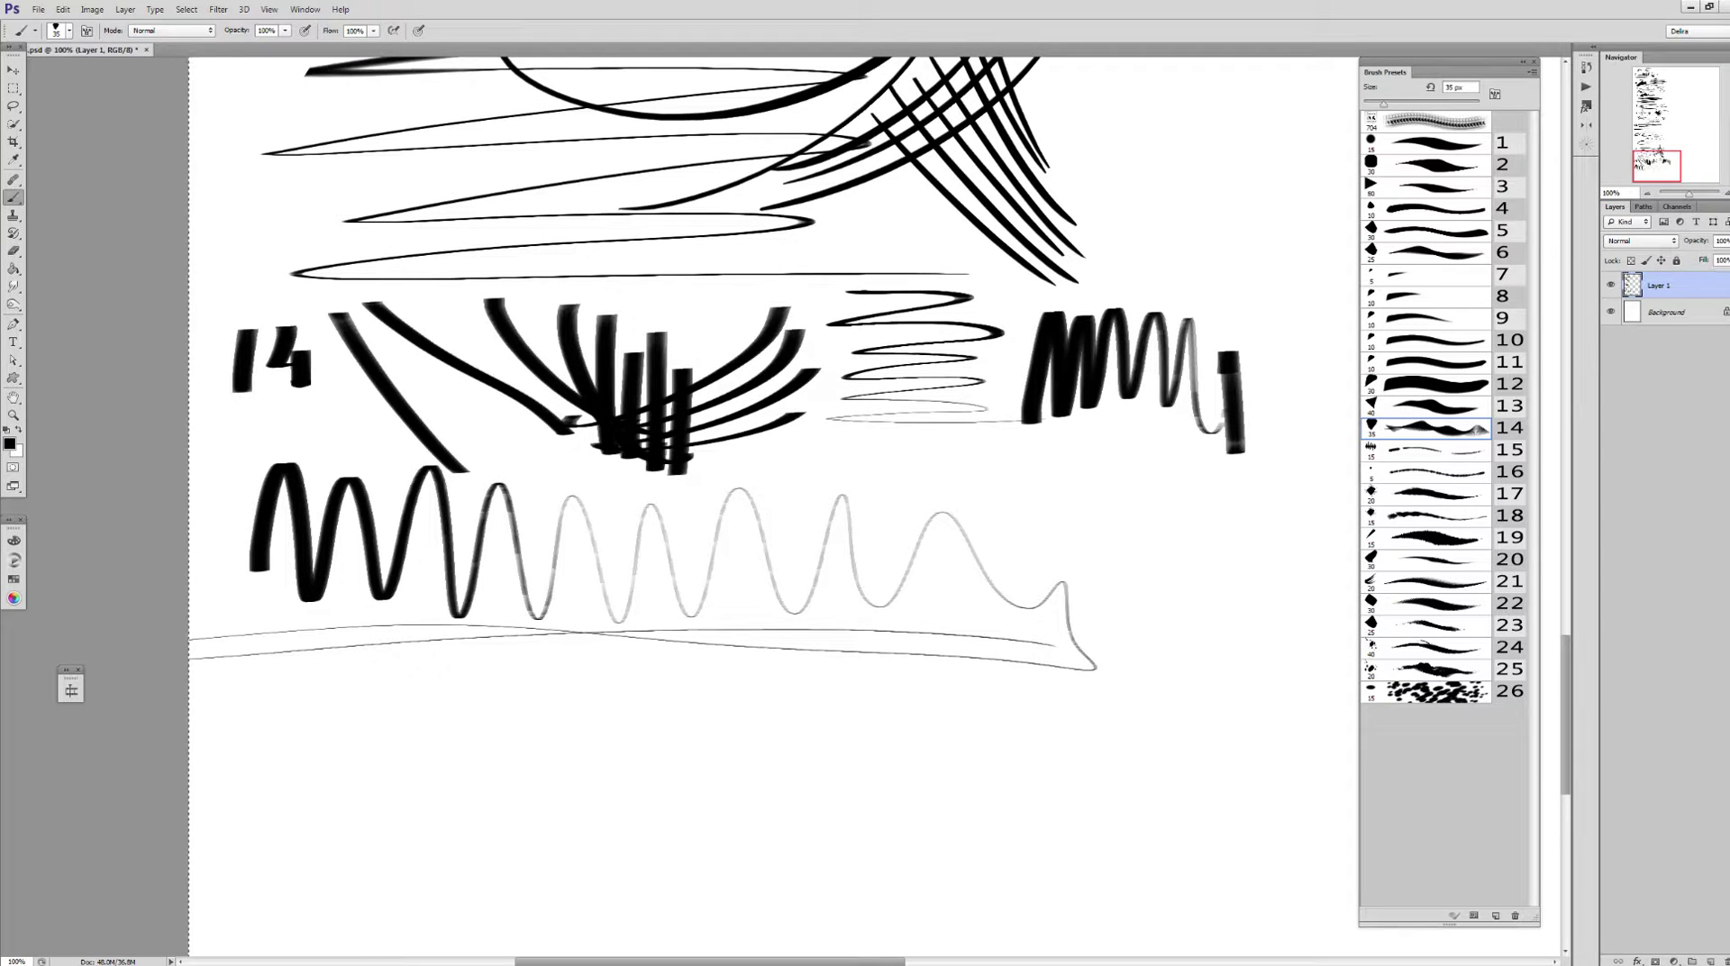
Using ink preset 15, write 15 and paint long horizontal test strokes across the row
key(period)
scroll(775, 505, down, 2)
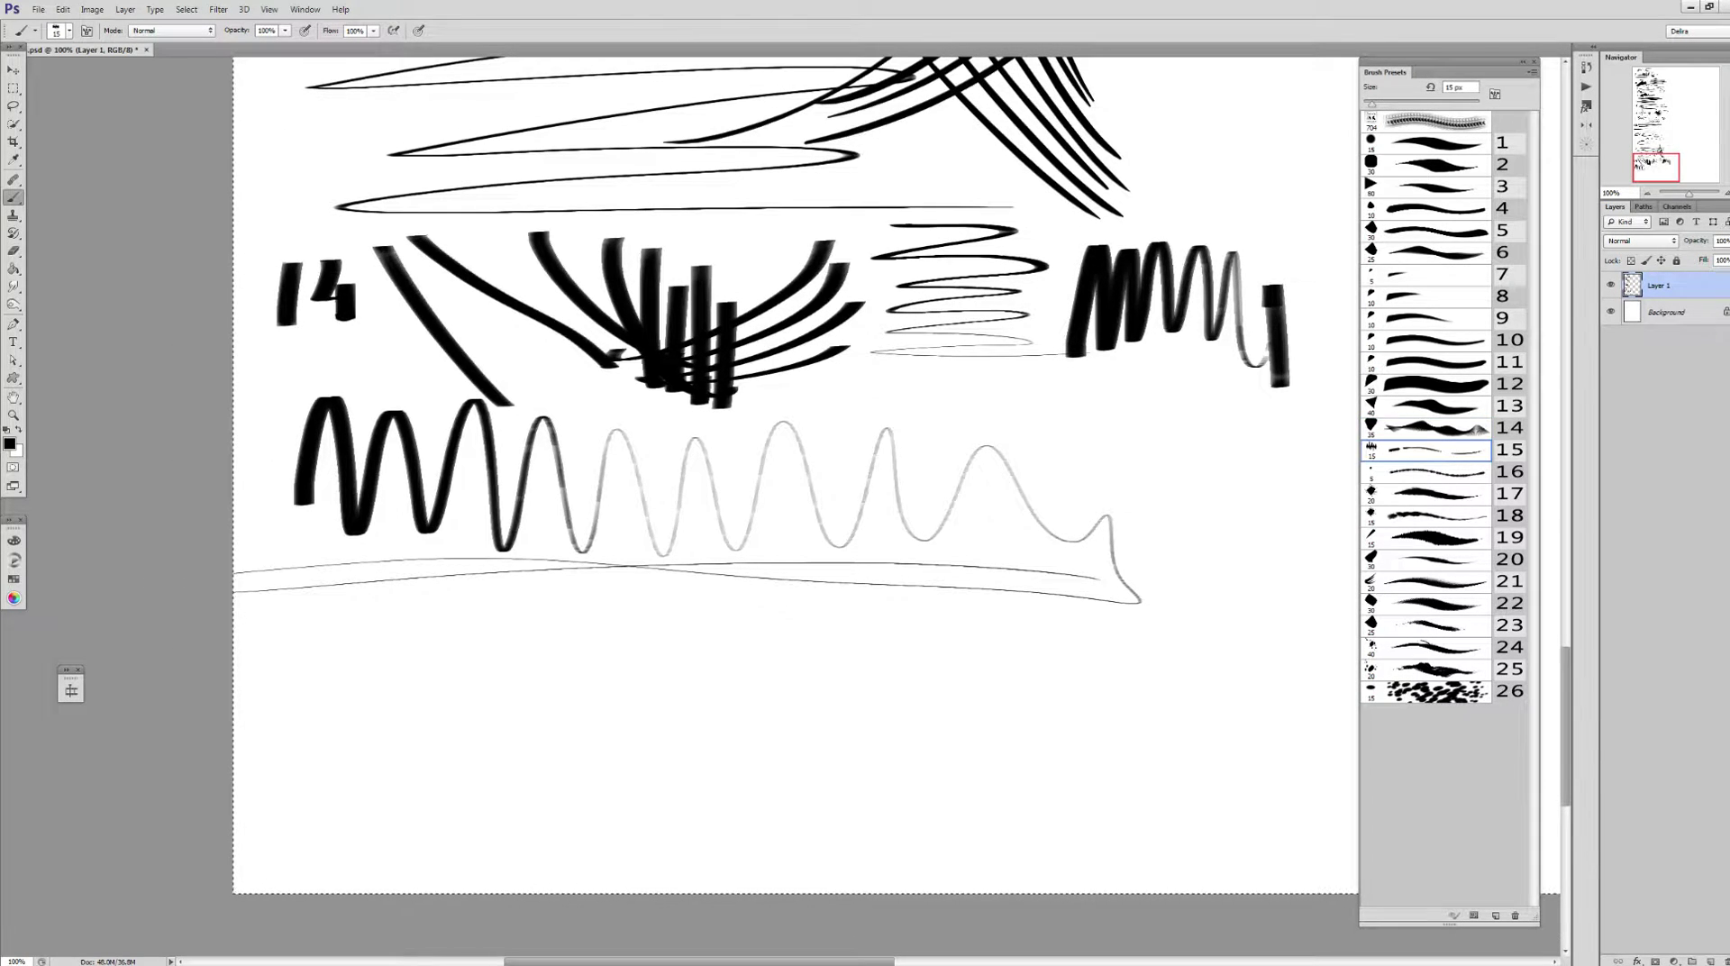
mouse_move(278, 622)
mouse_down()
mouse_move(277, 650)
mouse_move(297, 649)
mouse_up()
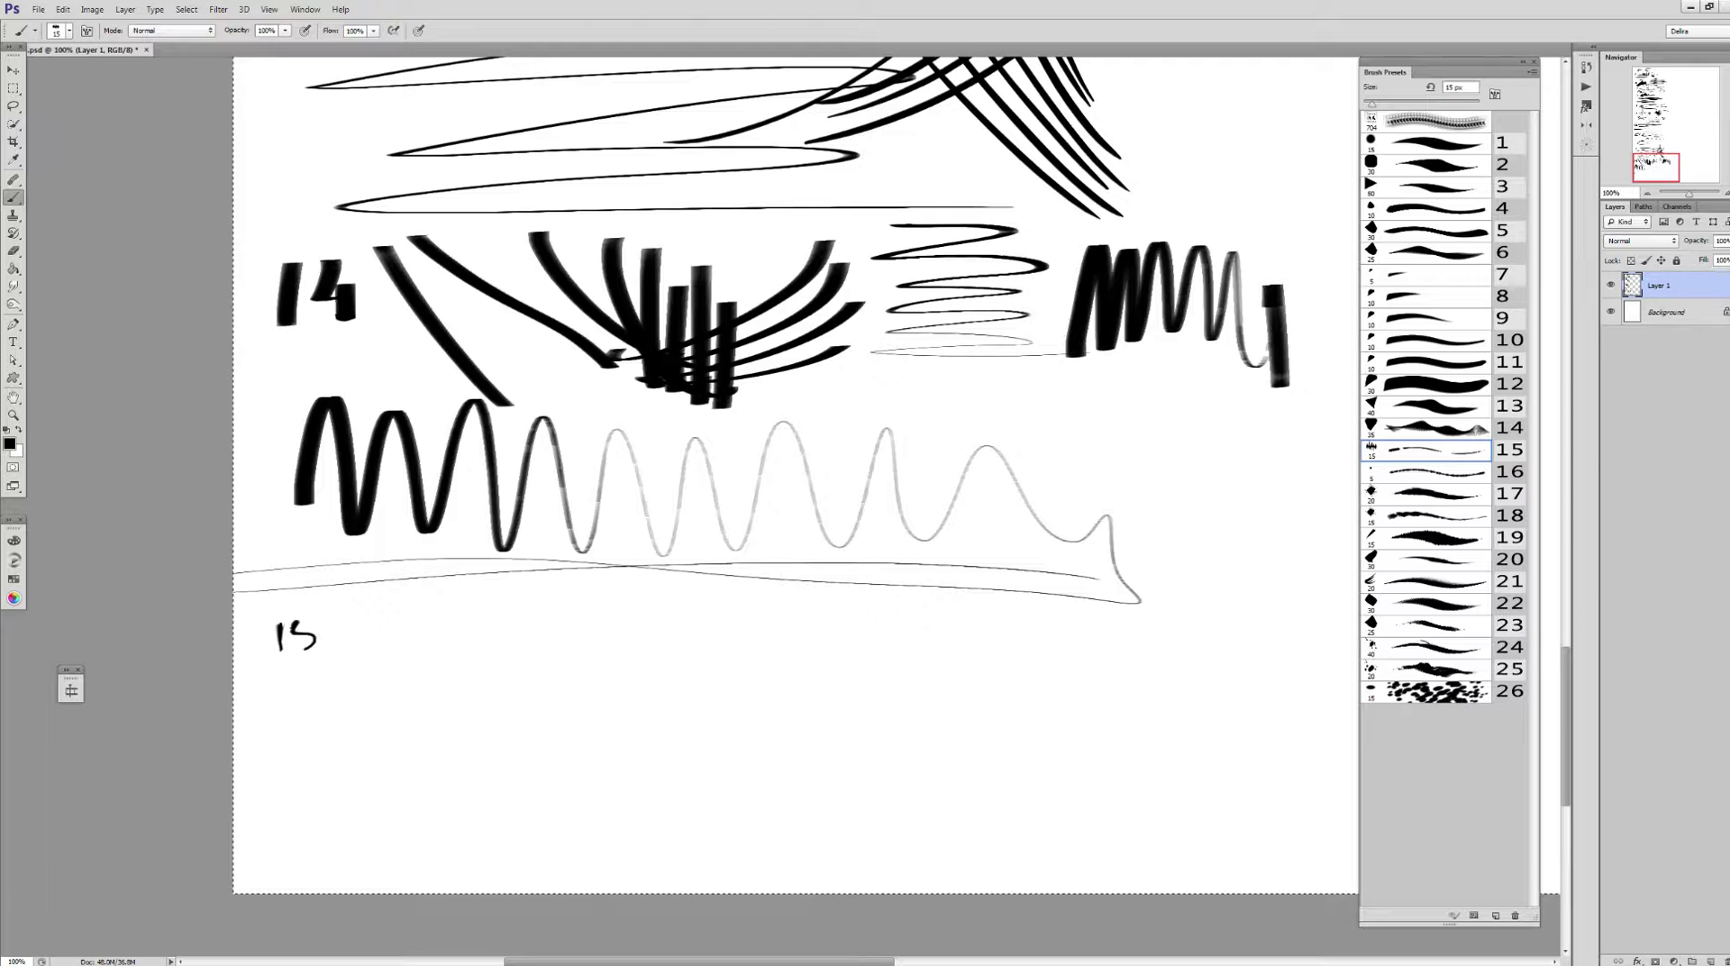
drag(398, 616, 1144, 660)
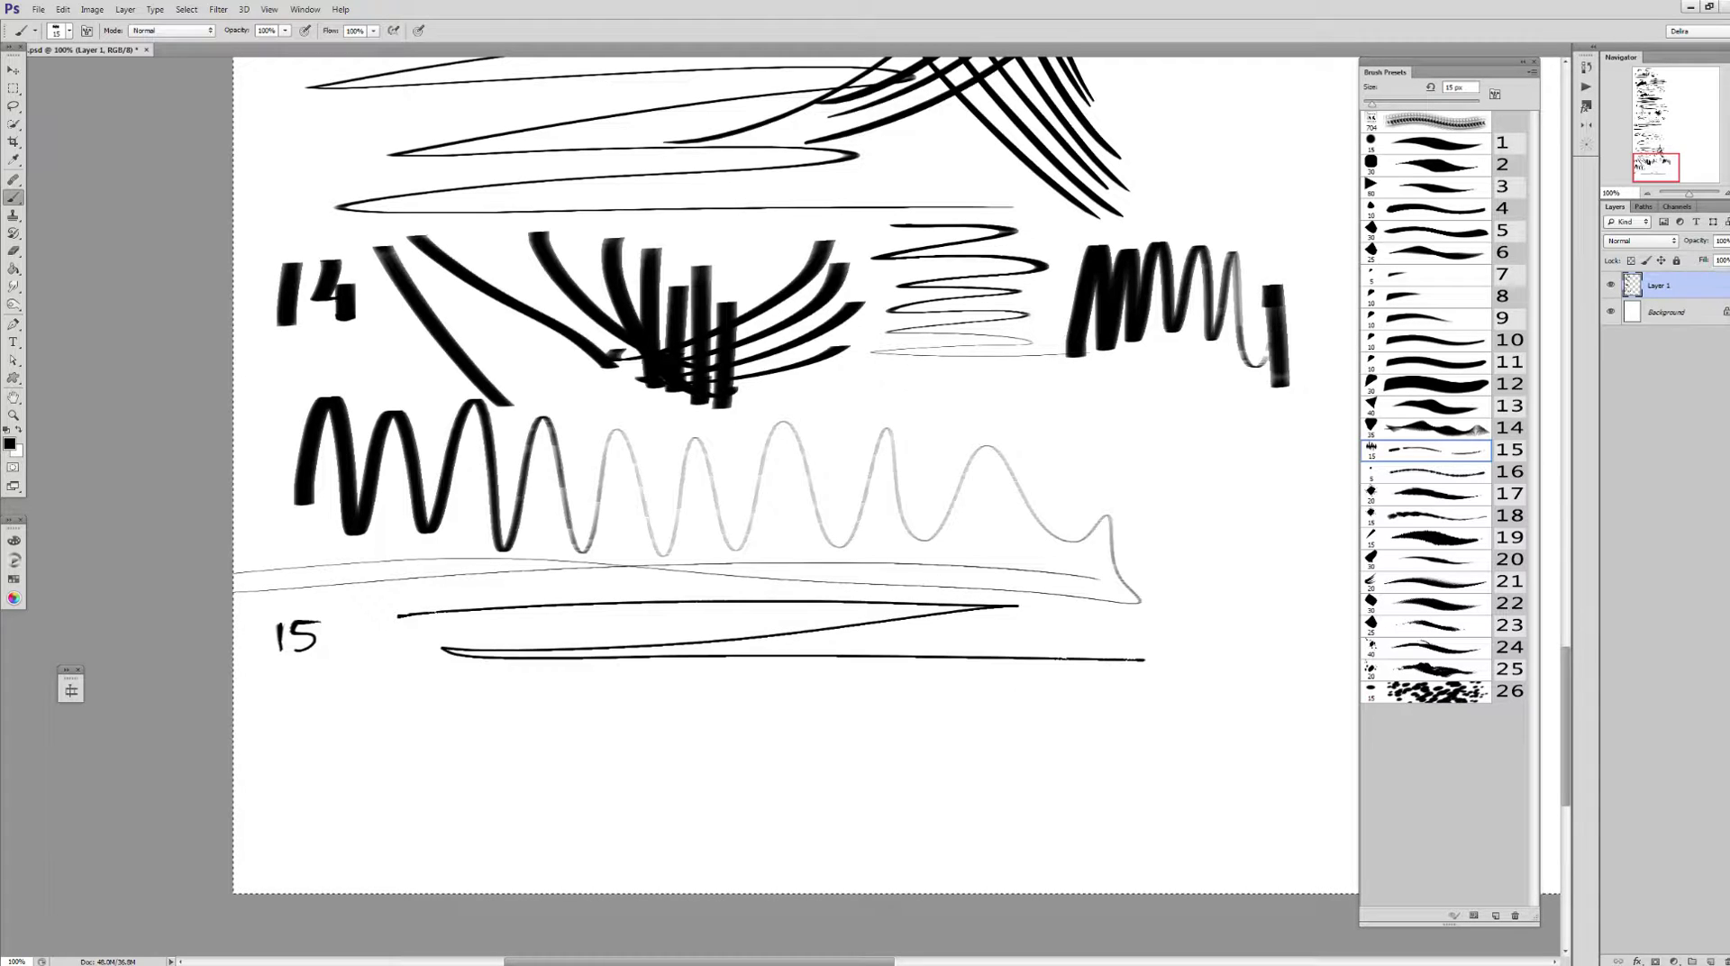
scroll(775, 504, down, 1)
drag(309, 631, 919, 624)
drag(324, 662, 1042, 653)
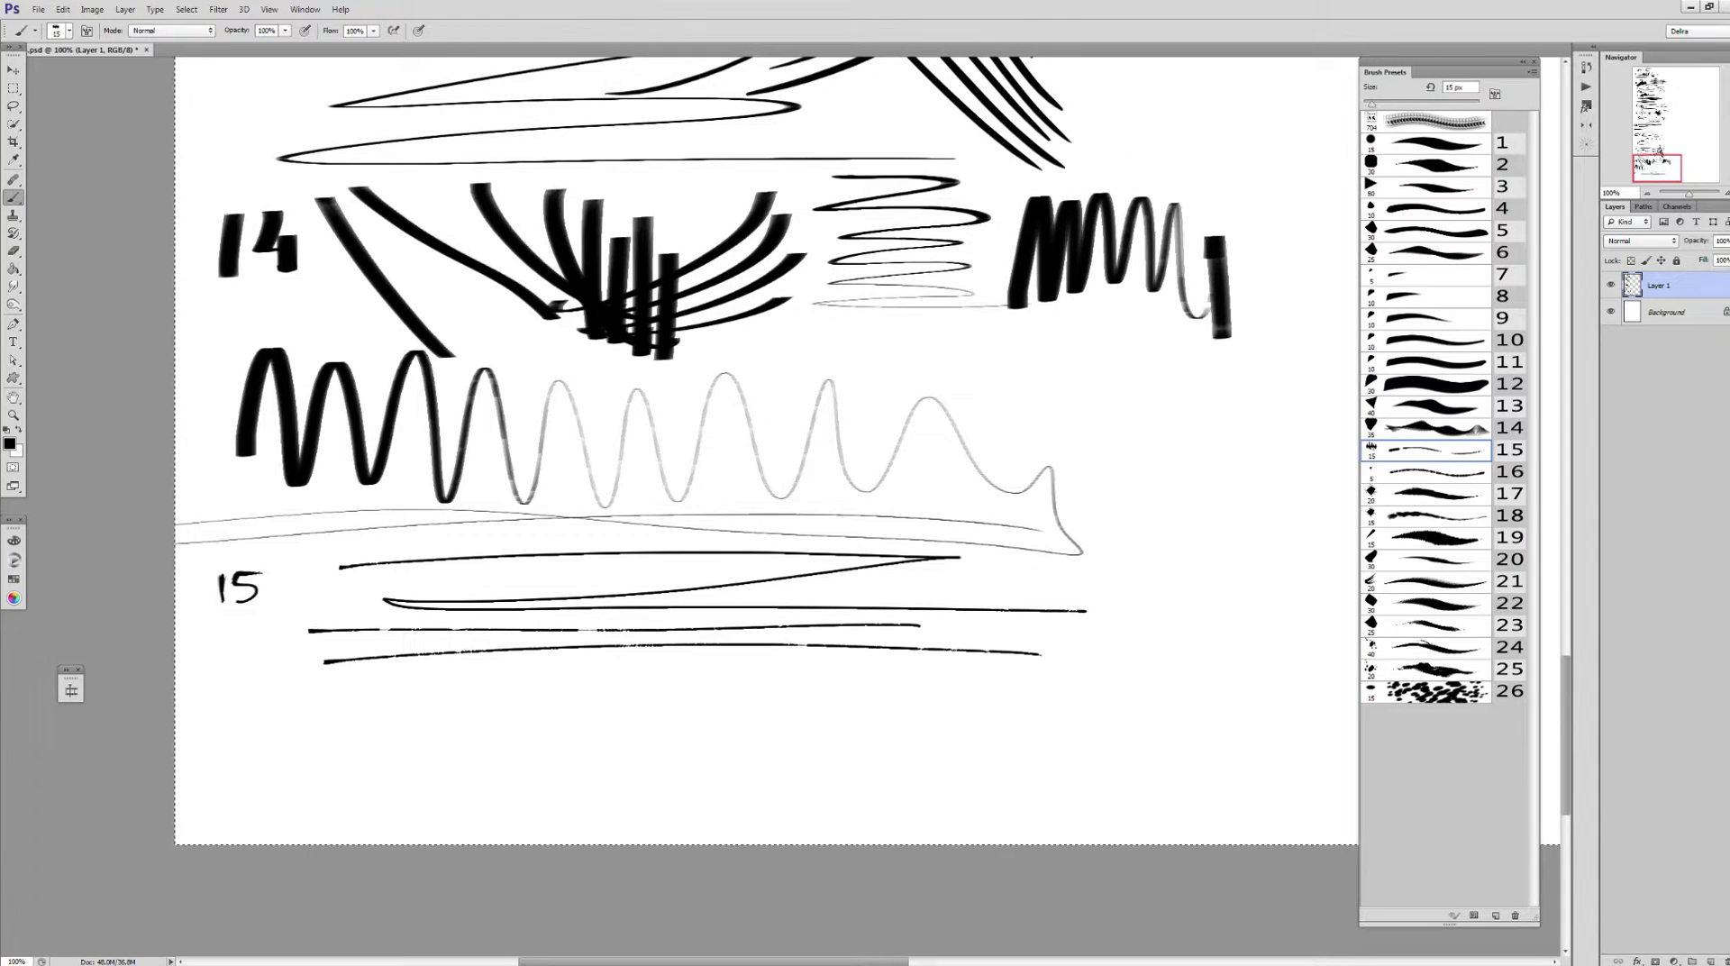
Paint diagonal hatch strokes below the 15 and cross them with more diagonals
drag(244, 646, 329, 775)
mouse_move(260, 646)
mouse_down()
mouse_move(341, 767)
mouse_move(388, 781)
mouse_up()
mouse_move(329, 653)
mouse_down()
mouse_move(406, 768)
mouse_move(419, 759)
mouse_up()
drag(347, 625, 471, 796)
drag(383, 655, 446, 773)
mouse_move(243, 677)
mouse_down()
mouse_move(455, 734)
mouse_move(446, 714)
mouse_up()
Build dense cross-hatching with shallow diagonals and strokes rising up-right
drag(270, 646, 484, 706)
drag(362, 657, 503, 719)
drag(235, 697, 462, 765)
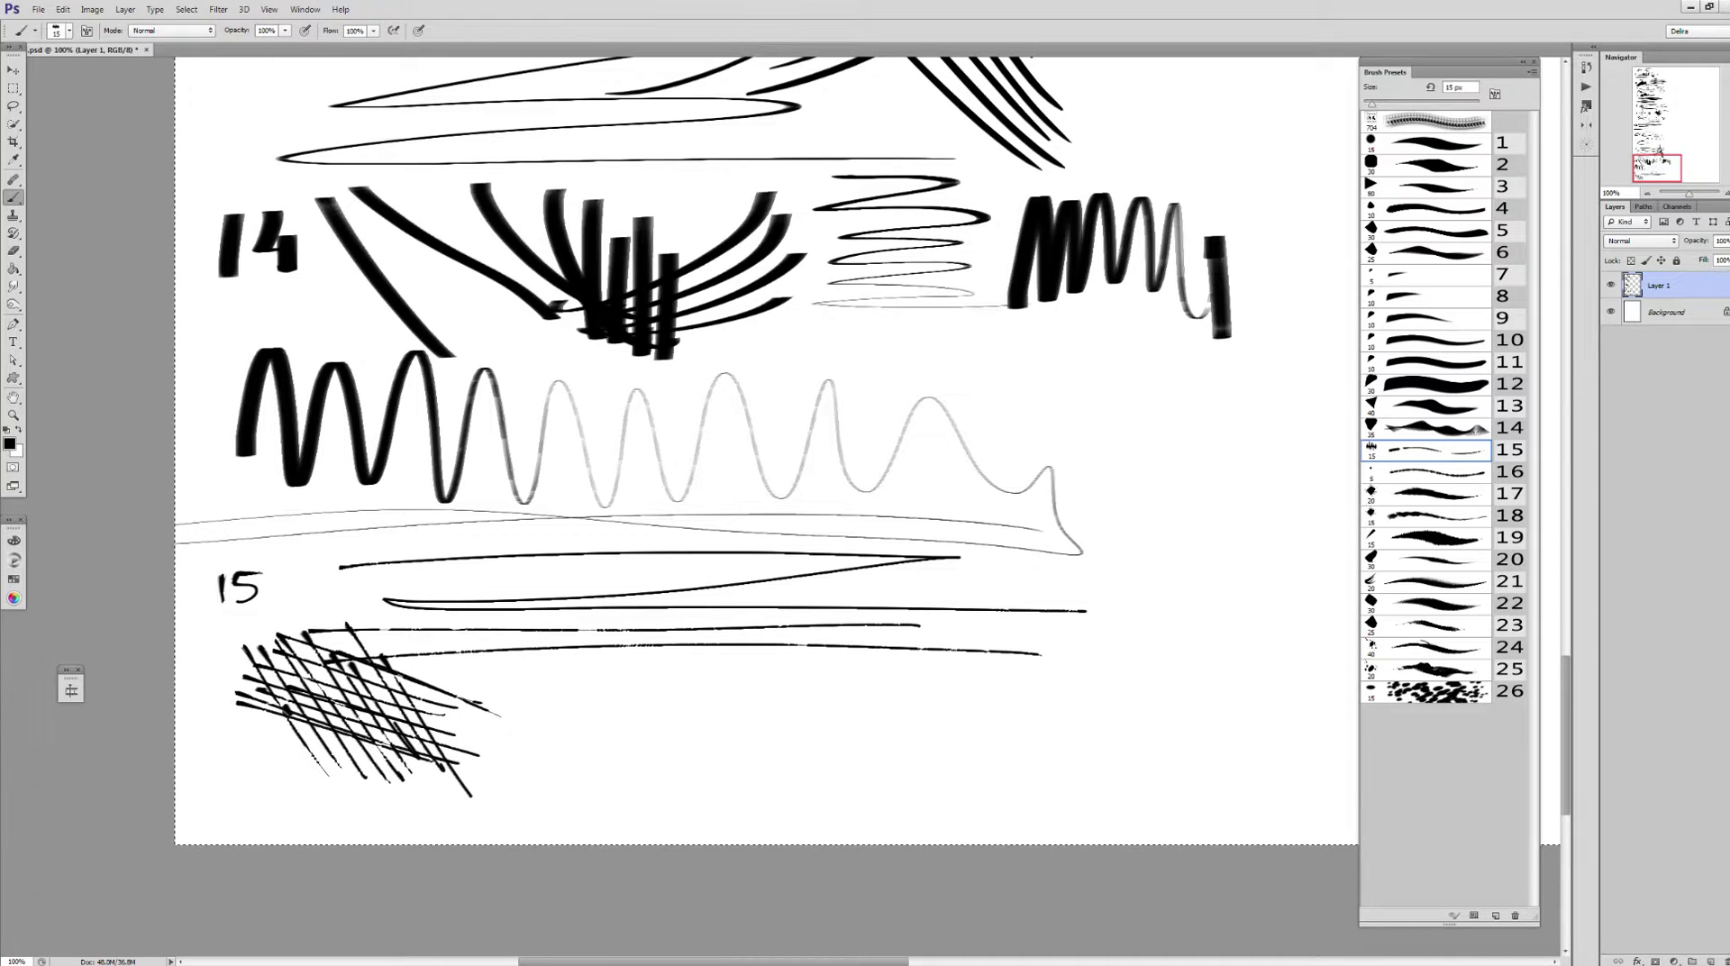
drag(314, 724, 411, 762)
mouse_move(251, 719)
mouse_down()
mouse_move(478, 790)
mouse_move(516, 665)
mouse_up()
drag(425, 764, 498, 717)
drag(415, 775, 561, 694)
drag(431, 780, 587, 702)
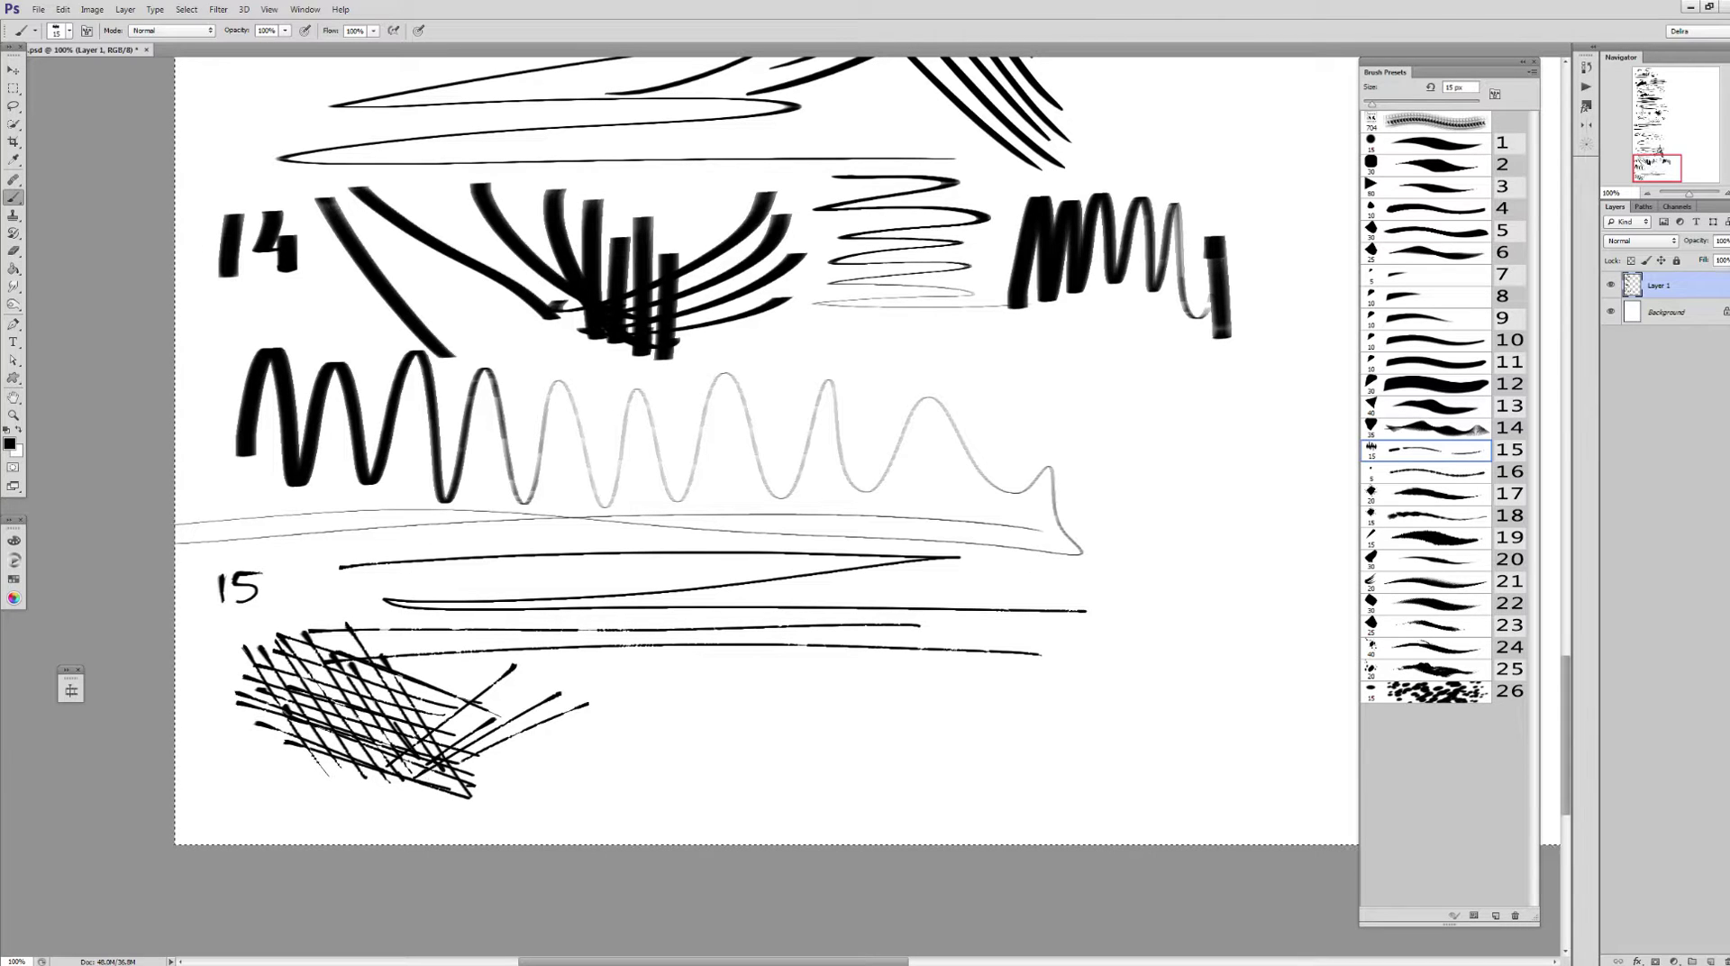
Add a rising line and a small wavy scribble beside the cross-hatching
drag(678, 782, 799, 751)
drag(724, 772, 854, 800)
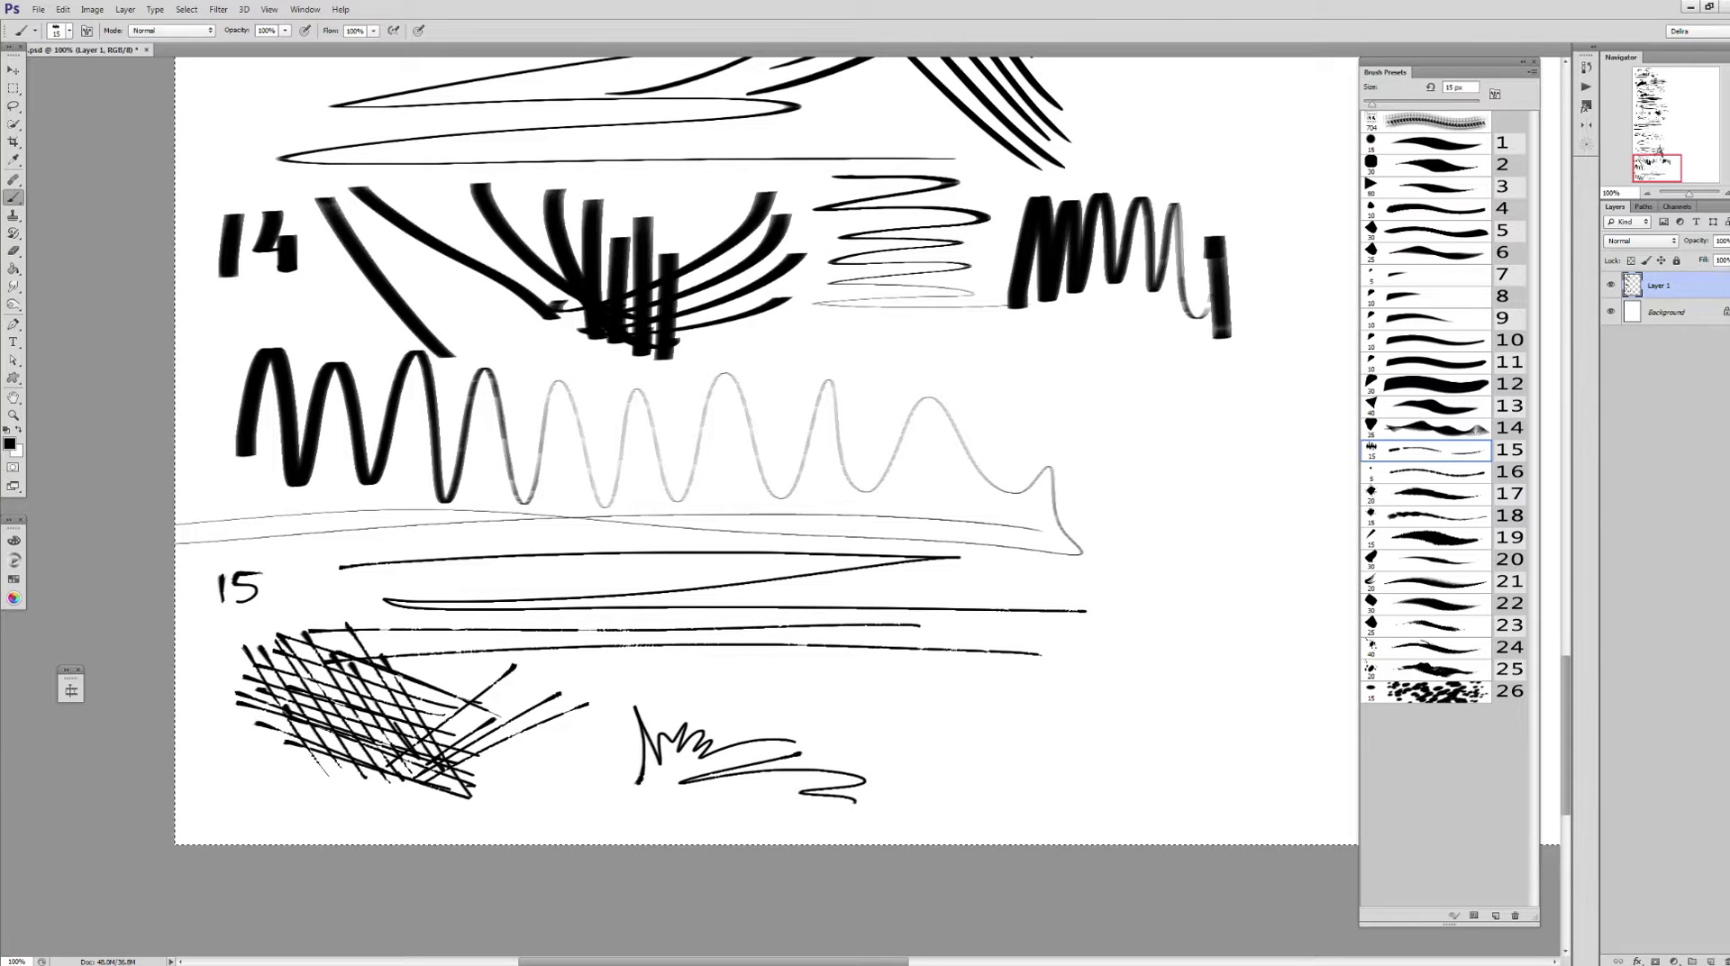
mouse_move(766, 451)
mouse_down()
mouse_move(549, 331)
mouse_move(567, 622)
mouse_up()
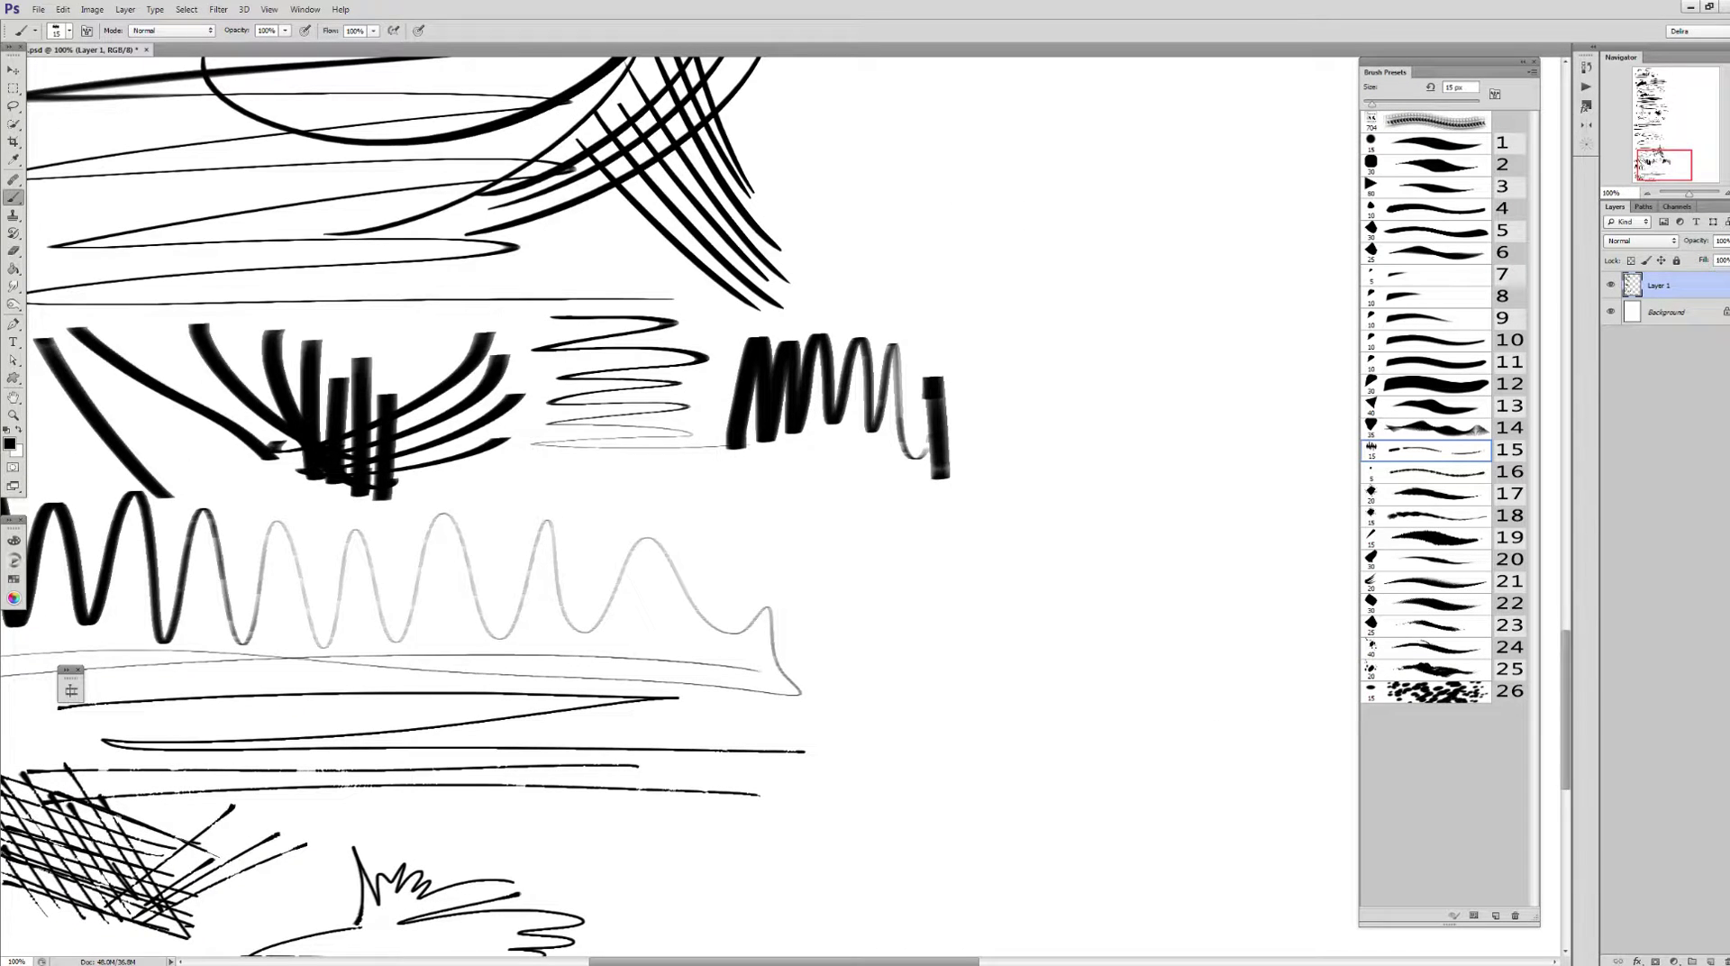
click(1692, 83)
With ink preset 16, write 16 and paint long hairline back-and-forth lines across the row
key(period)
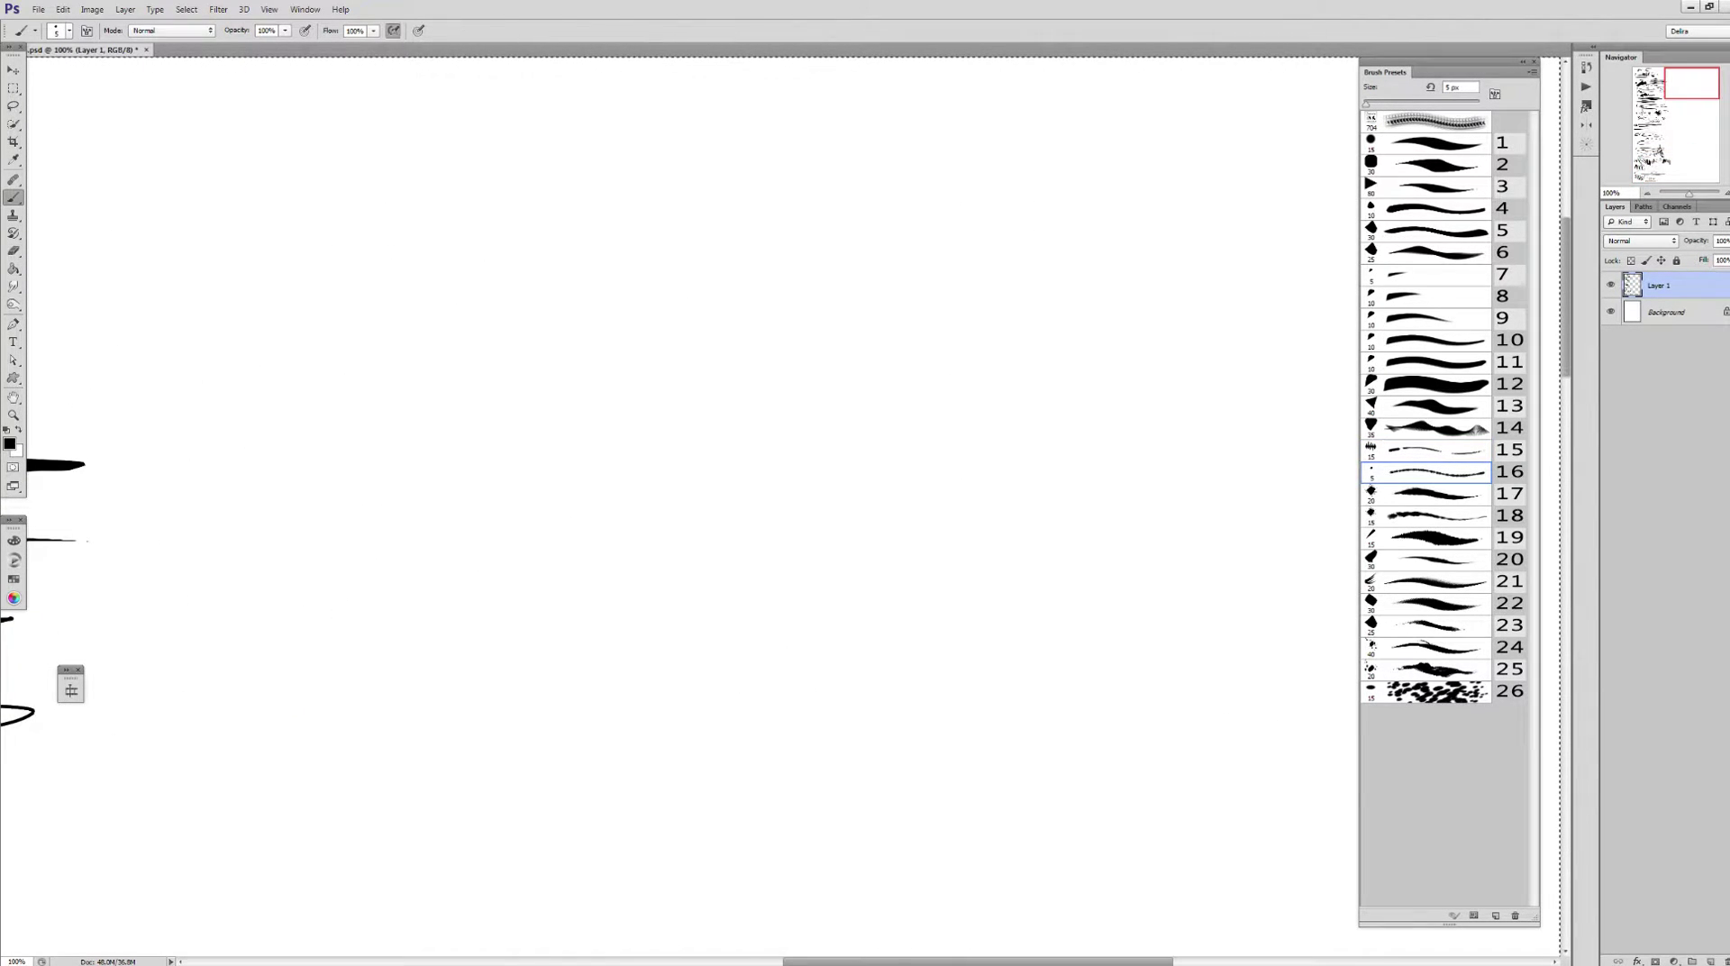
drag(341, 113, 341, 151)
mouse_move(365, 121)
mouse_down()
mouse_move(361, 136)
mouse_move(416, 164)
mouse_move(1251, 140)
mouse_up()
drag(442, 174, 467, 304)
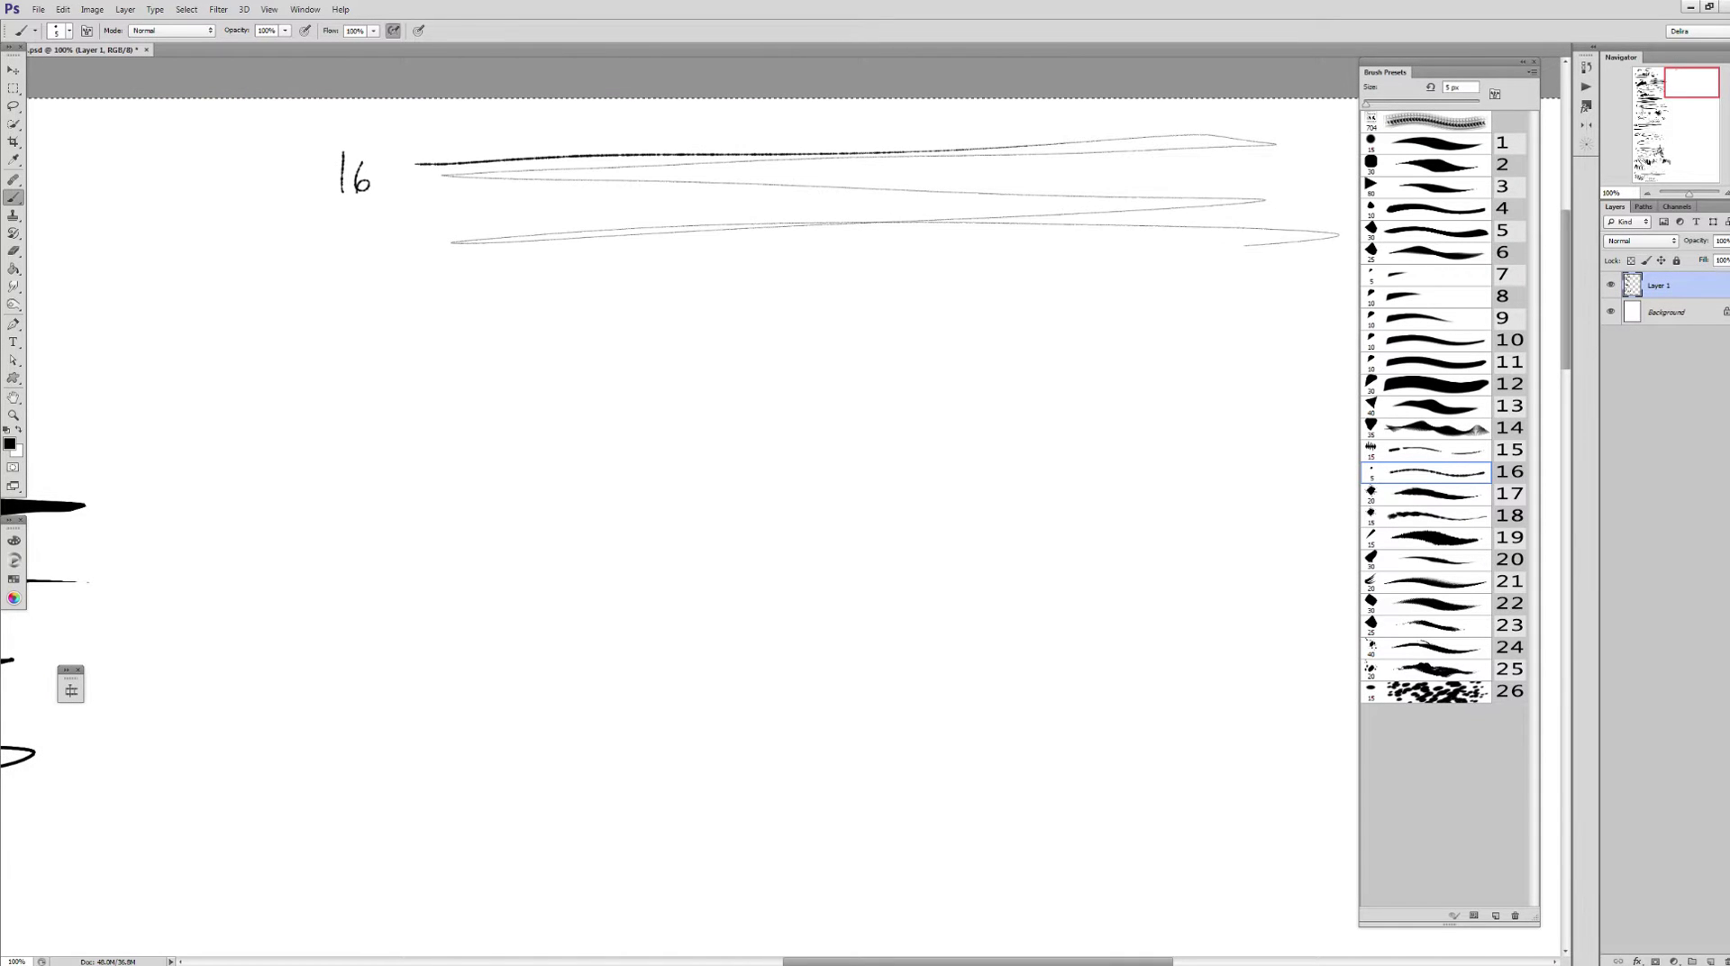
drag(811, 225, 711, 254)
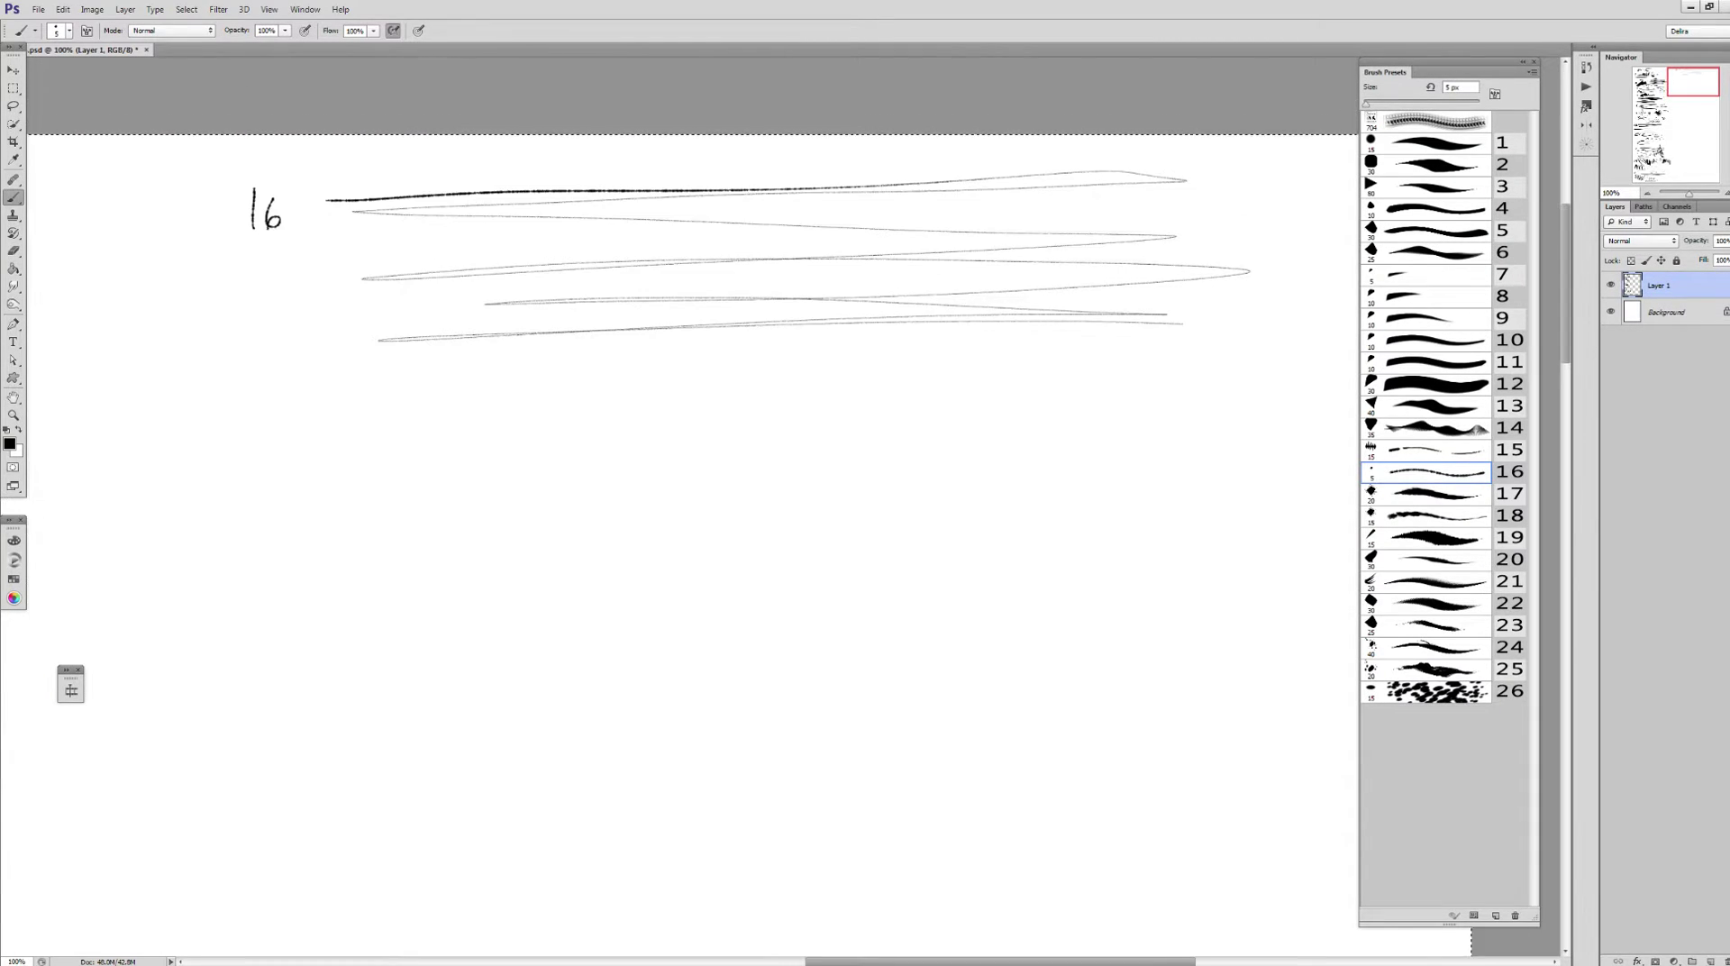
Add short diagonal hatching below the 16, plus an ellipse and short dashes
mouse_move(213, 394)
mouse_down()
mouse_move(300, 312)
mouse_move(289, 333)
mouse_move(305, 335)
mouse_up()
drag(255, 407, 313, 361)
drag(279, 407, 348, 357)
drag(357, 416, 465, 370)
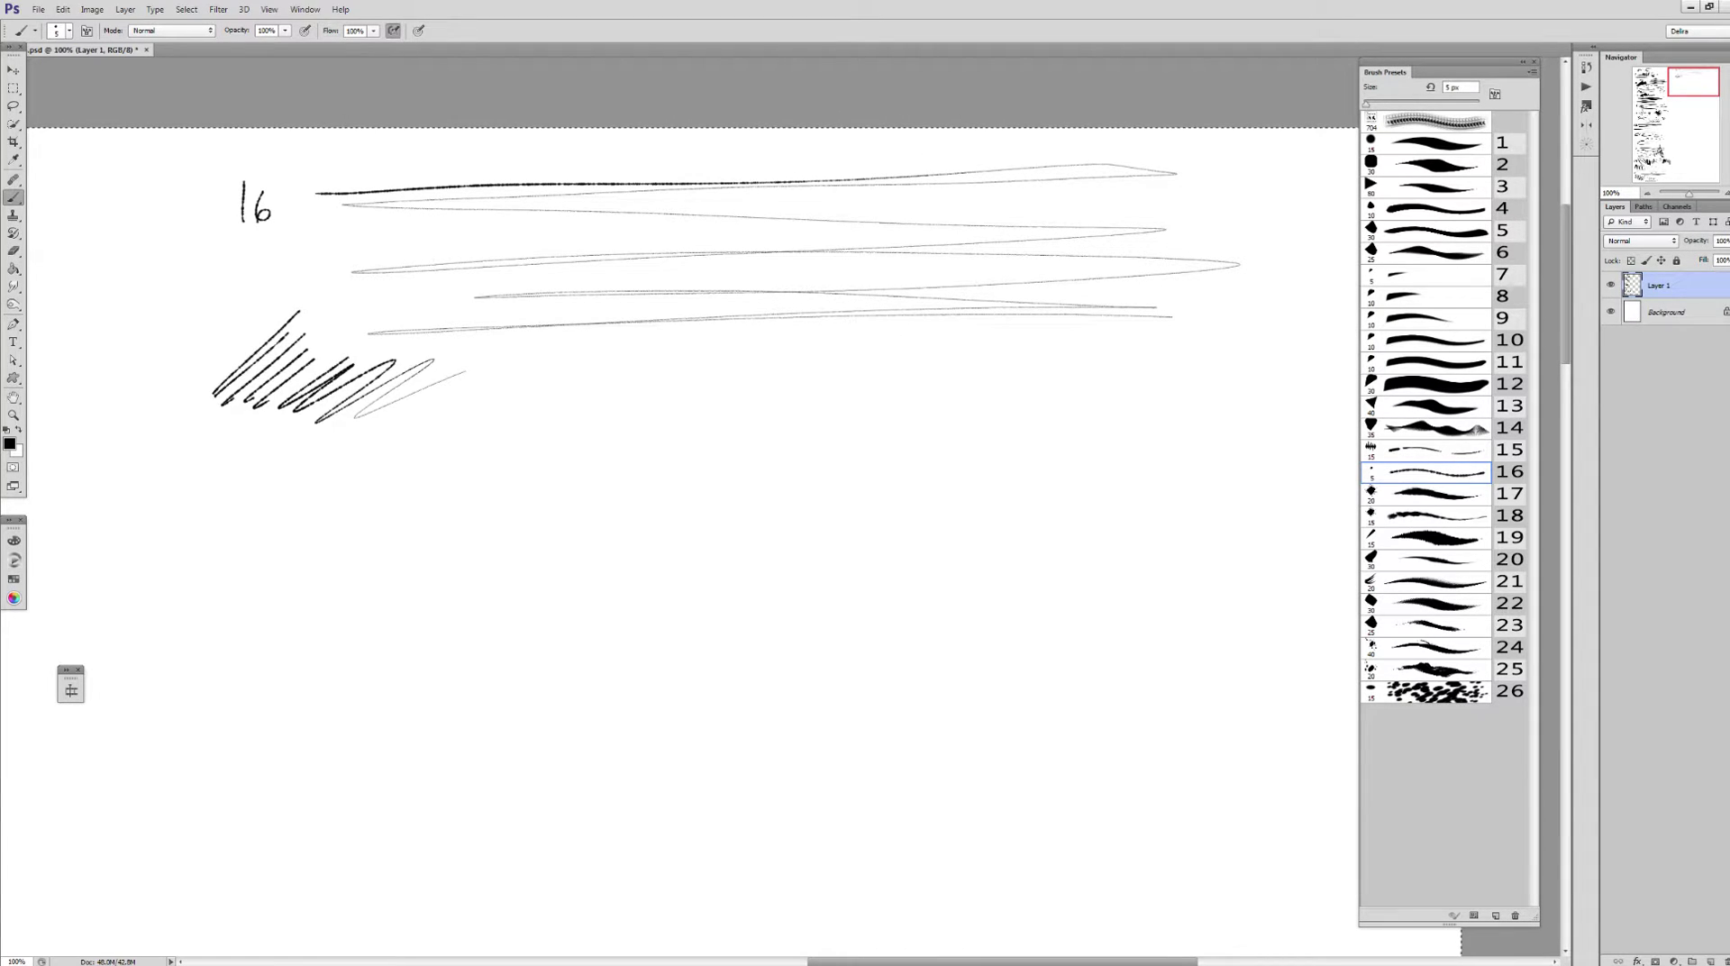
mouse_move(270, 280)
mouse_down()
mouse_move(298, 266)
mouse_move(321, 293)
mouse_move(353, 285)
mouse_move(350, 310)
mouse_move(382, 303)
mouse_up()
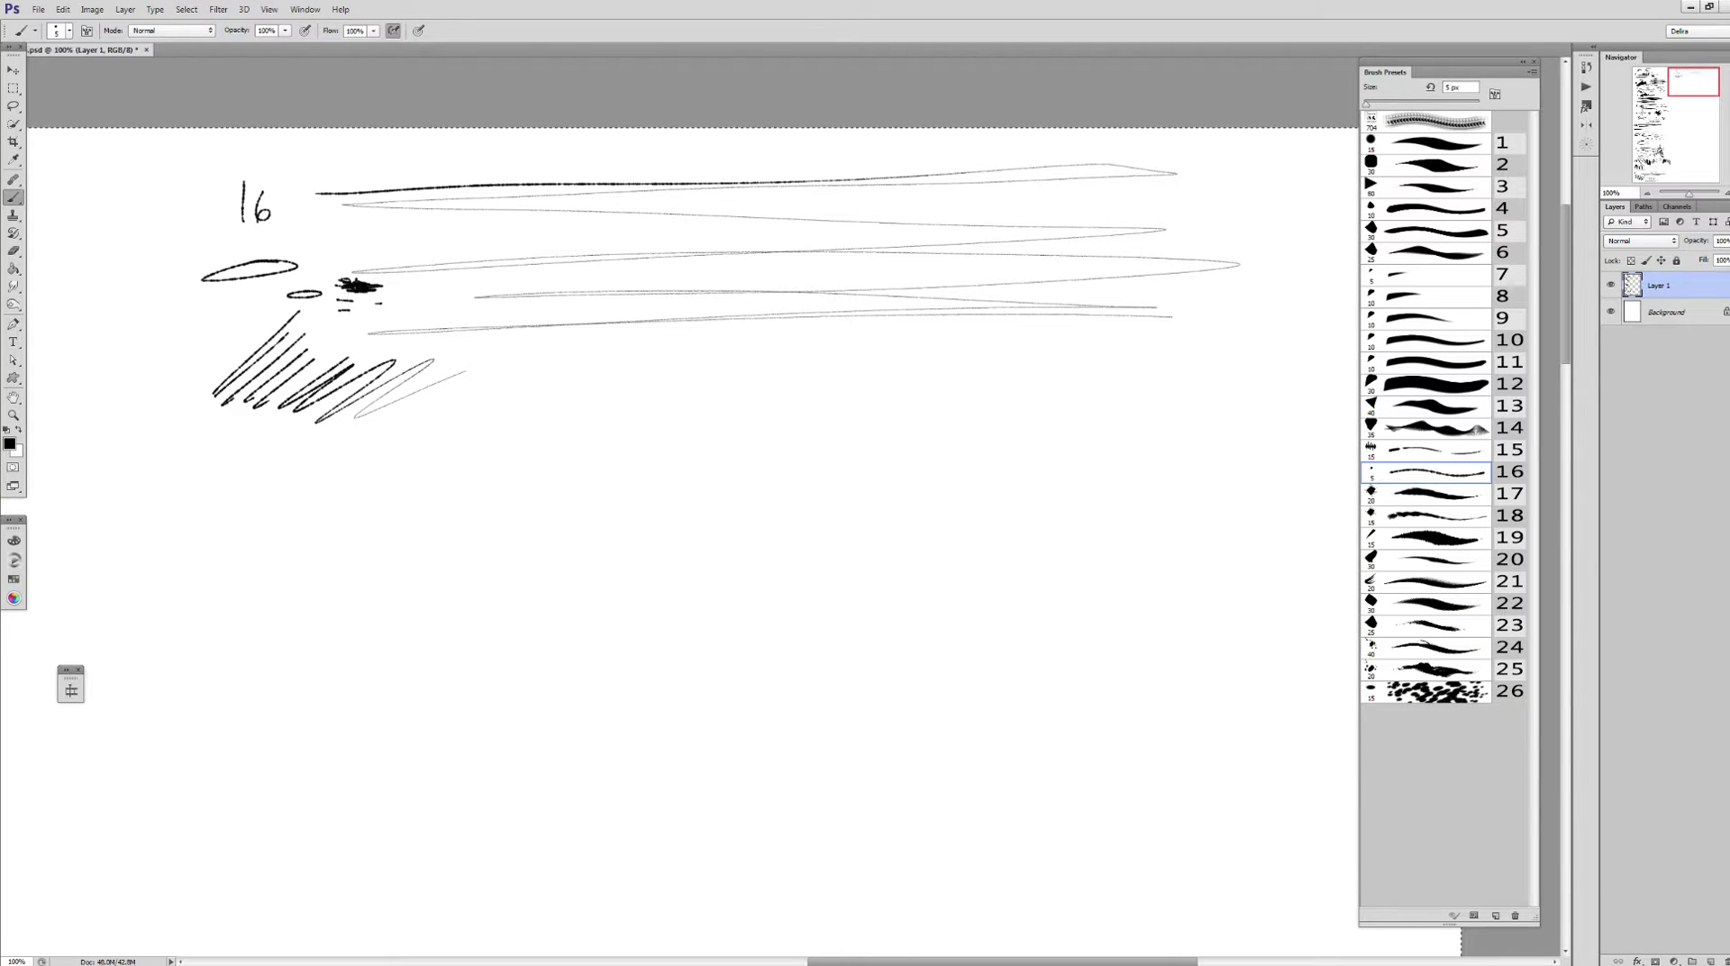
Using ink preset 17, write a bold 17, an ink blob and two thick horizontal strokes
click(1432, 493)
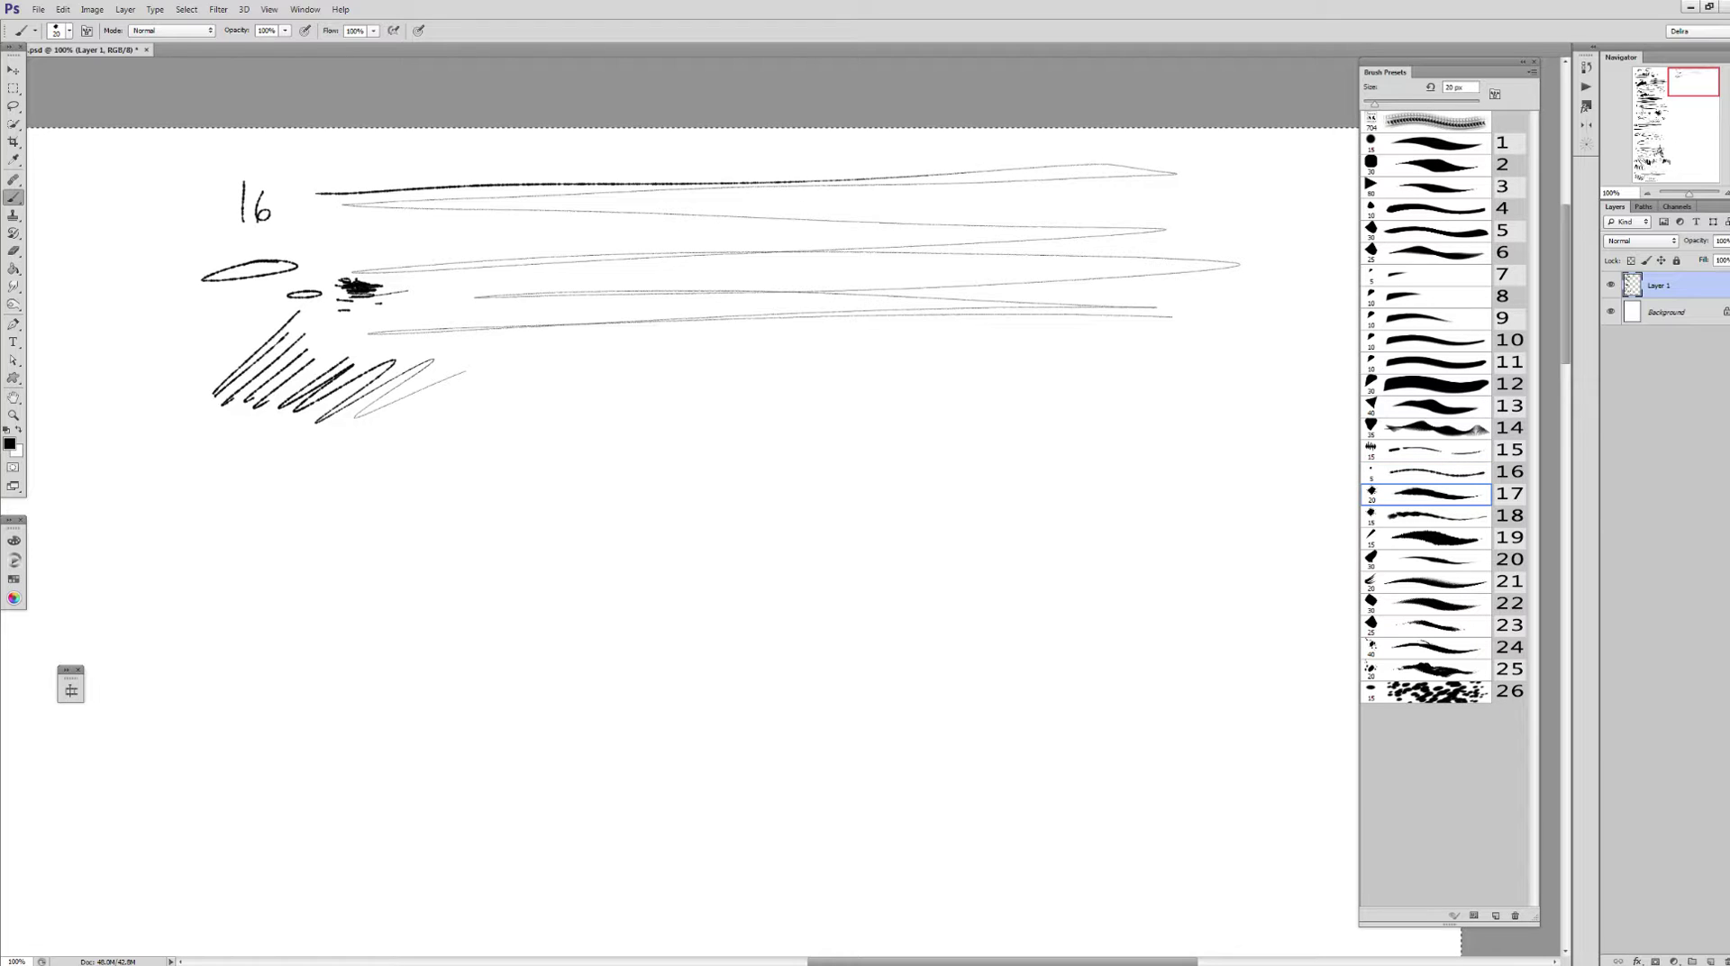
mouse_move(297, 461)
mouse_down()
mouse_move(295, 501)
mouse_move(320, 501)
mouse_up()
drag(311, 485, 342, 484)
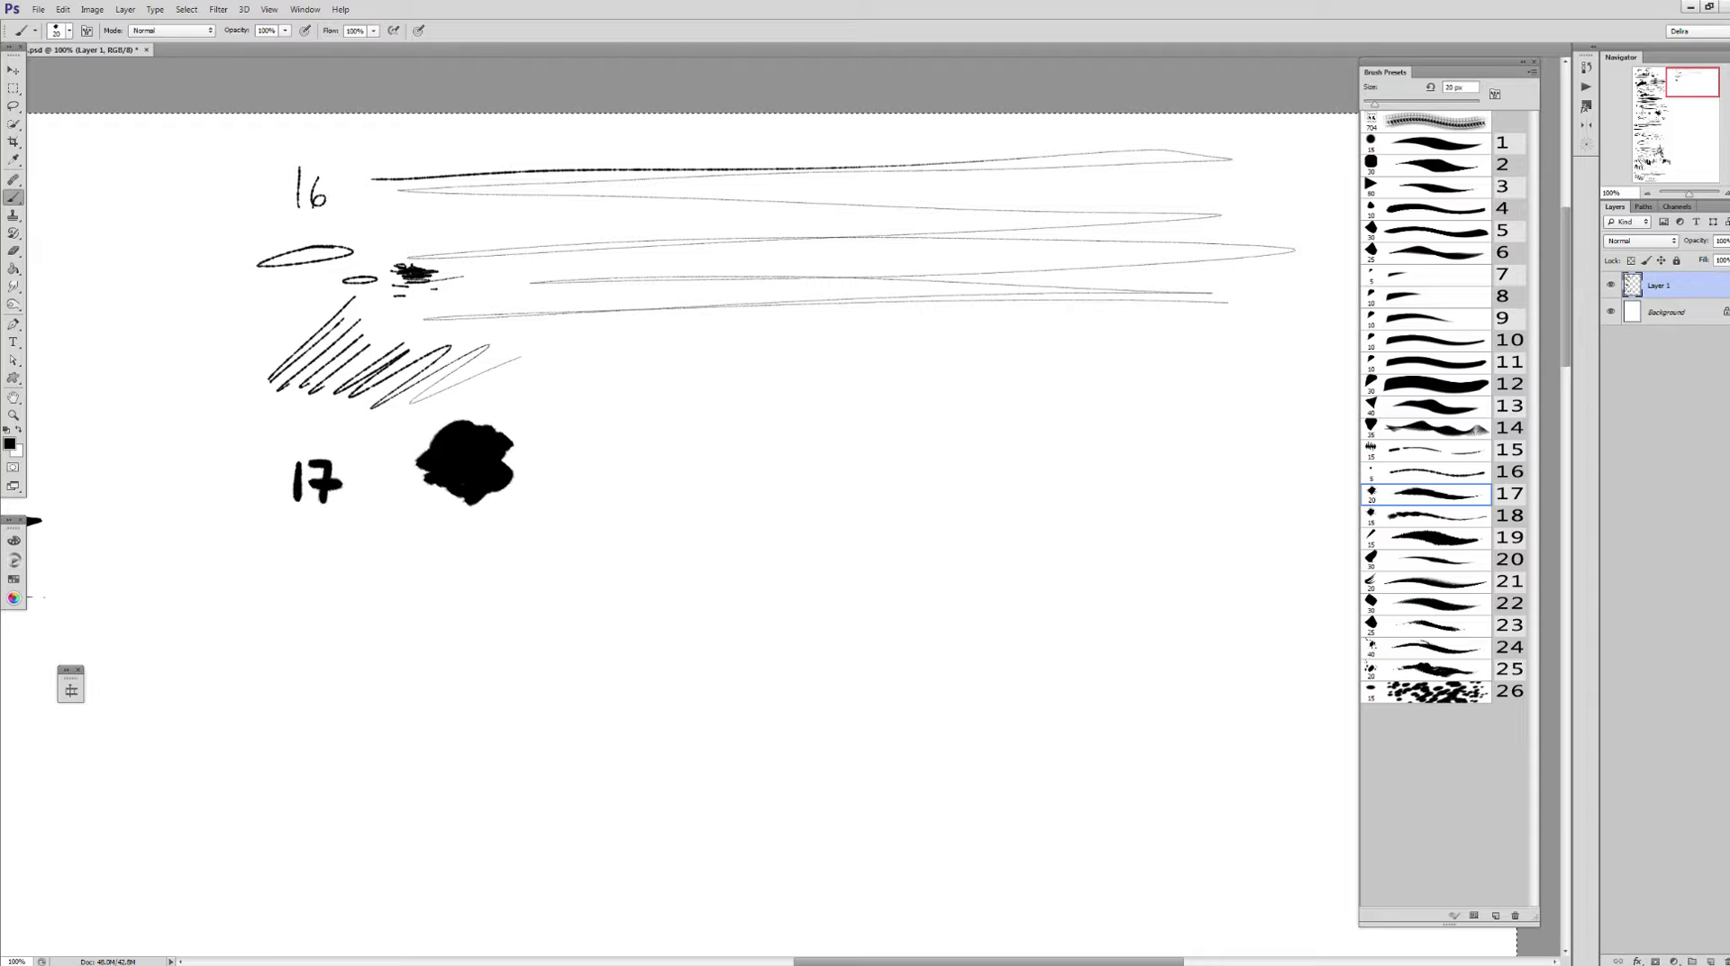
drag(491, 491, 518, 495)
drag(520, 416, 1246, 405)
drag(509, 448, 1273, 429)
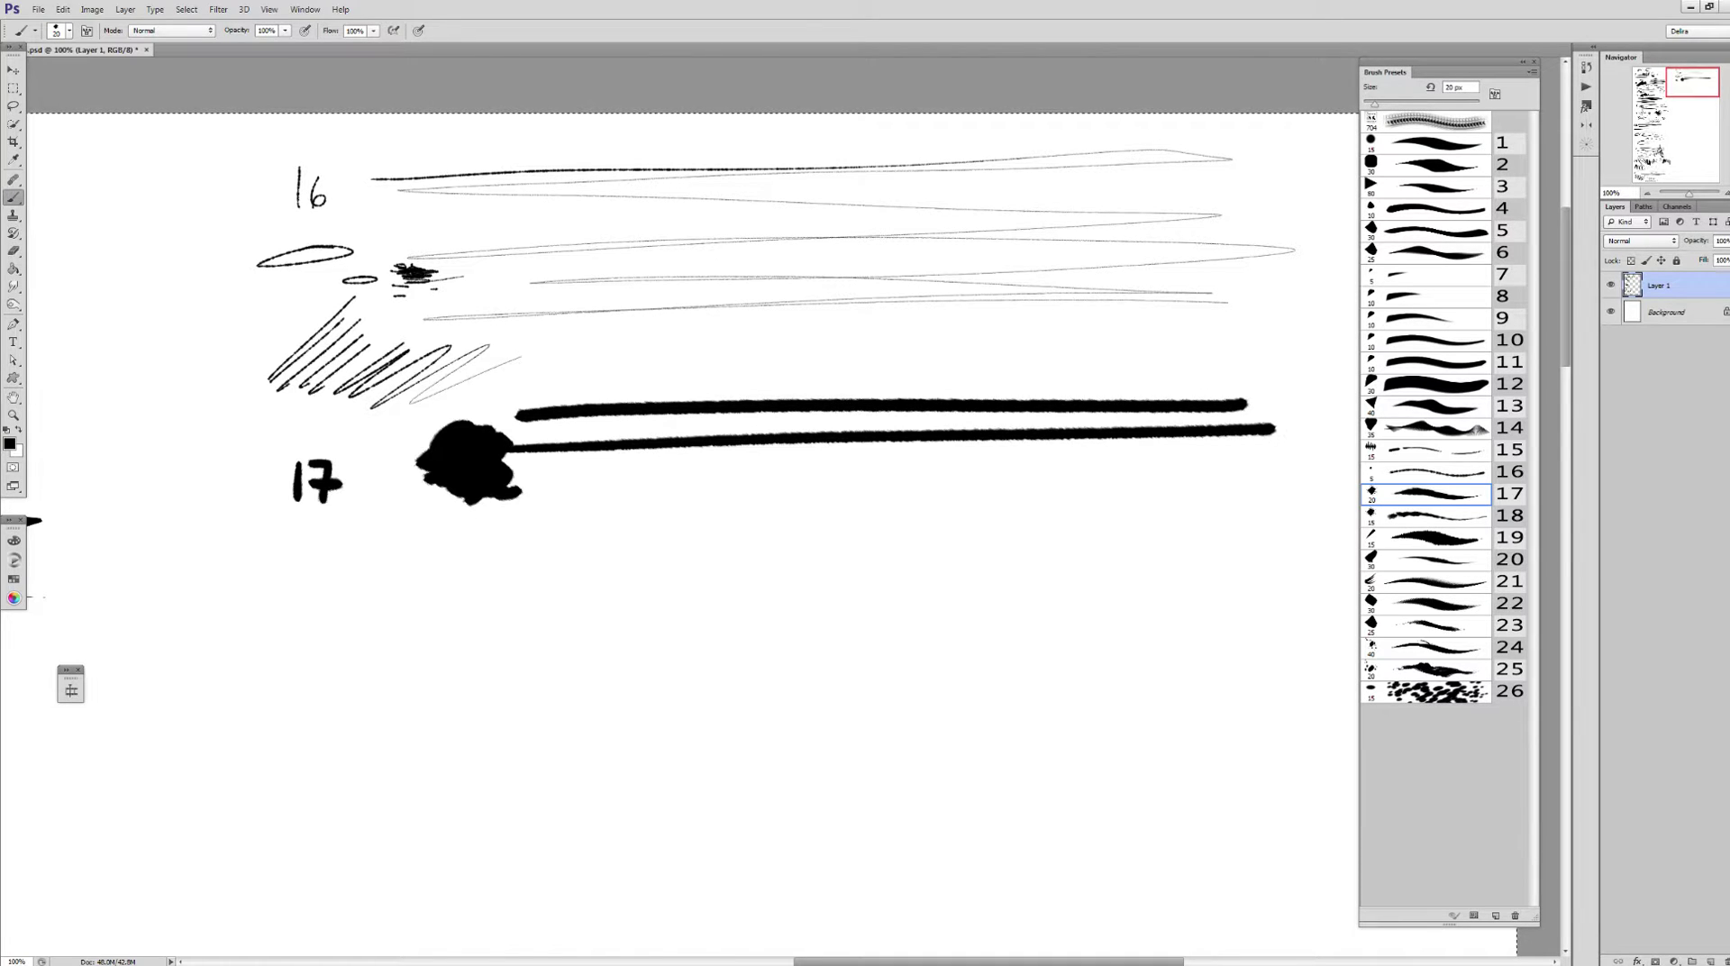
Add a zigzag, thick-and-thin back-and-forth strokes and curved hooks at the row's right end
mouse_move(599, 469)
mouse_down()
mouse_move(937, 471)
mouse_move(532, 518)
mouse_move(770, 549)
mouse_move(410, 574)
mouse_move(1124, 568)
mouse_move(540, 608)
mouse_up()
drag(306, 624, 1176, 641)
drag(721, 451, 589, 424)
mouse_move(1170, 413)
mouse_down()
mouse_move(1155, 495)
mouse_move(1096, 517)
mouse_up()
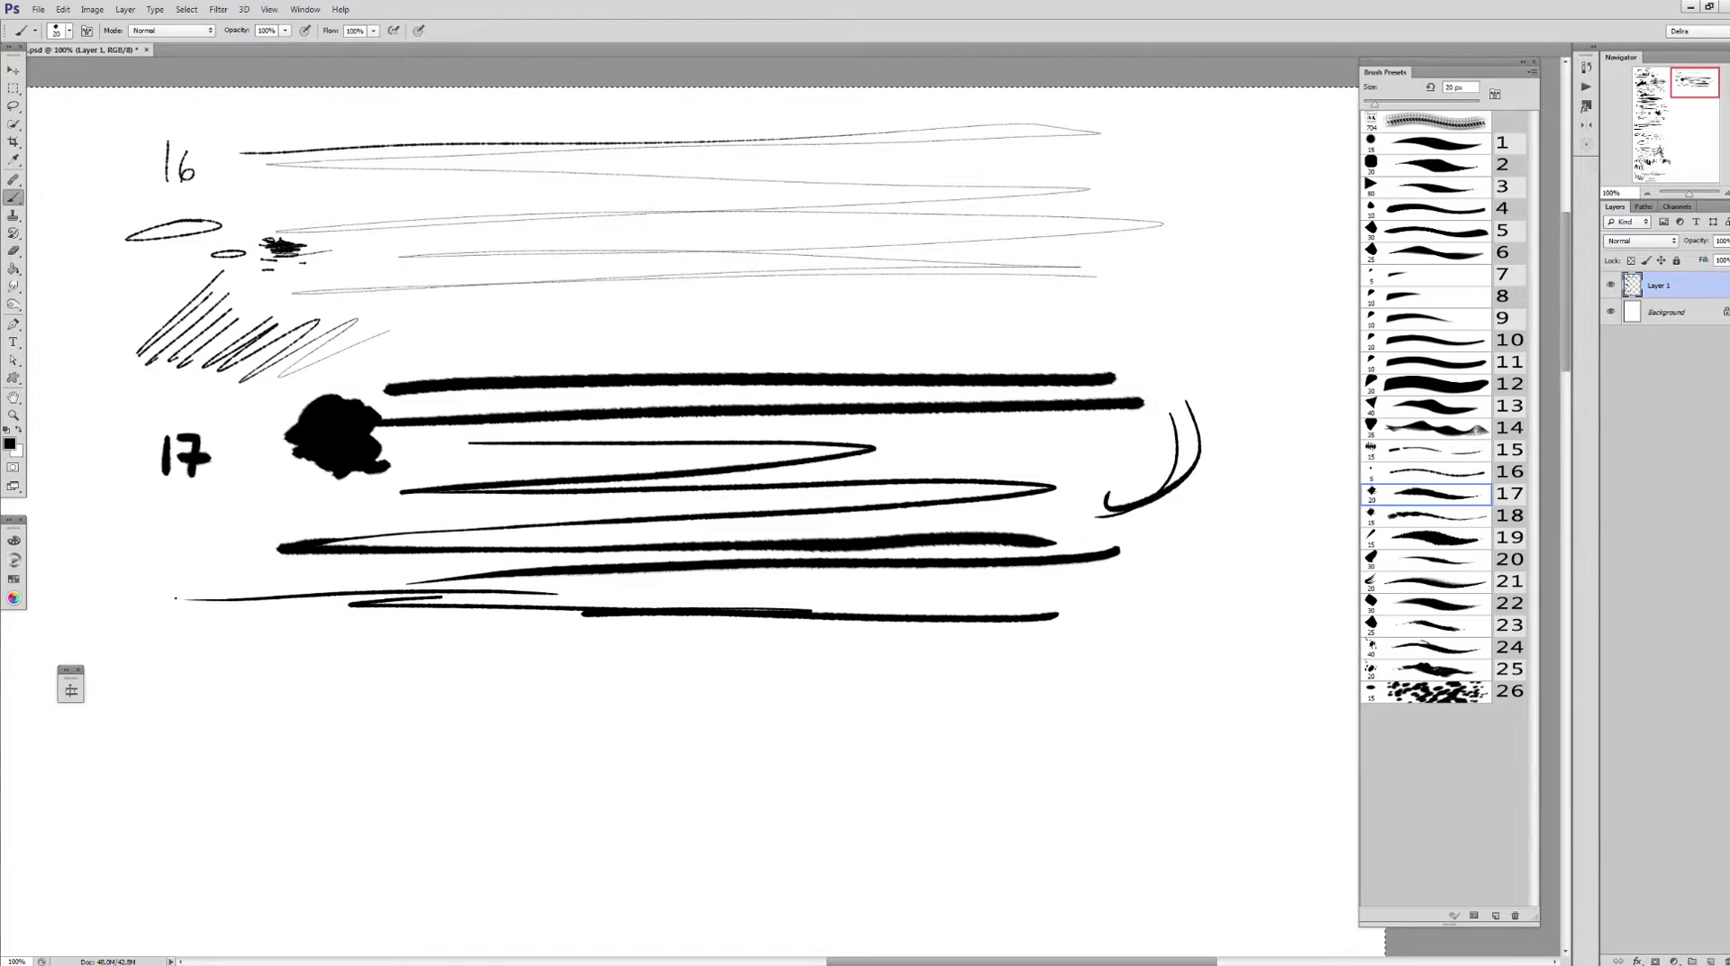
drag(1234, 416, 1101, 519)
drag(1243, 451, 1148, 537)
mouse_move(1284, 397)
mouse_down()
mouse_move(1247, 546)
mouse_move(1279, 560)
mouse_up()
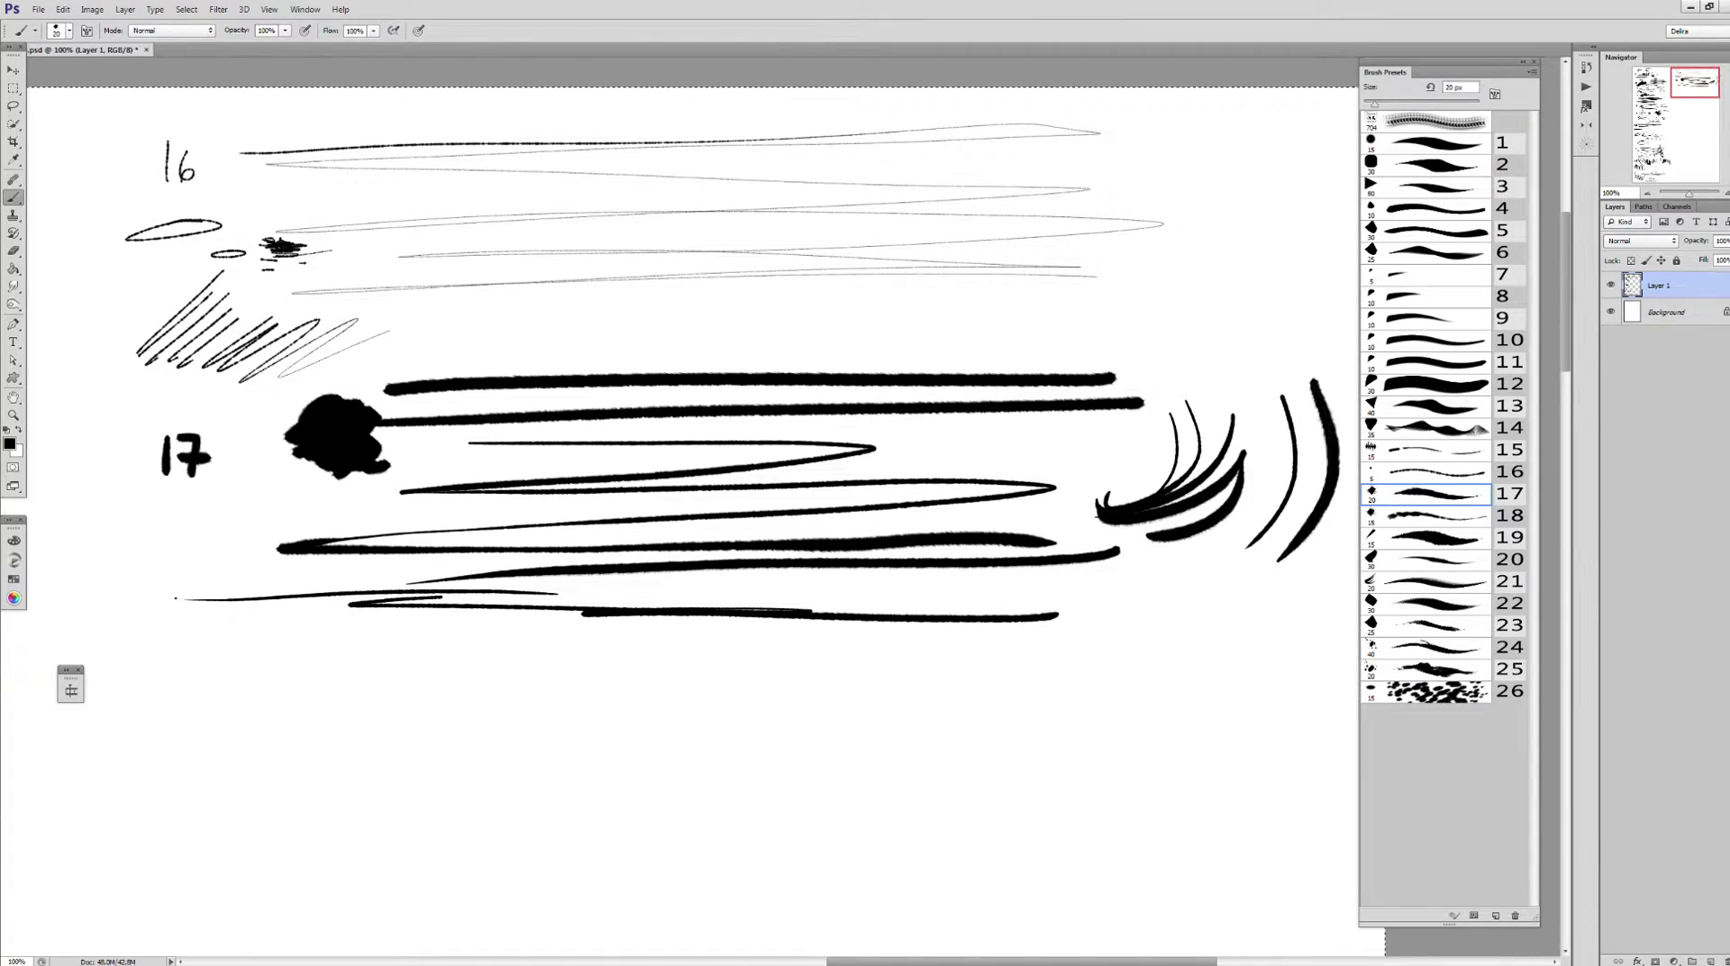
Paint a curve and a row of bracket-shaped curved strokes beside the hooks
drag(1287, 397, 1192, 557)
drag(721, 450, 645, 396)
mouse_move(1050, 515)
mouse_down()
mouse_move(994, 591)
mouse_move(1029, 594)
mouse_up()
mouse_move(1107, 526)
mouse_down()
mouse_move(1047, 606)
mouse_move(1092, 612)
mouse_up()
drag(1153, 542, 1129, 616)
drag(1172, 546, 1162, 624)
mouse_move(1189, 548)
mouse_down()
mouse_move(1182, 621)
mouse_move(1199, 608)
mouse_up()
Add thin strokes, a diagonal line and a small cross-hatch around it
drag(1234, 532, 1227, 597)
drag(1246, 531, 1221, 668)
mouse_move(932, 591)
mouse_down()
mouse_move(812, 667)
mouse_move(835, 664)
mouse_up()
mouse_move(952, 608)
mouse_down()
mouse_move(849, 673)
mouse_move(883, 683)
mouse_up()
drag(871, 585, 896, 659)
mouse_move(891, 589)
mouse_down()
mouse_move(919, 666)
mouse_move(966, 678)
mouse_up()
drag(811, 451, 1010, 407)
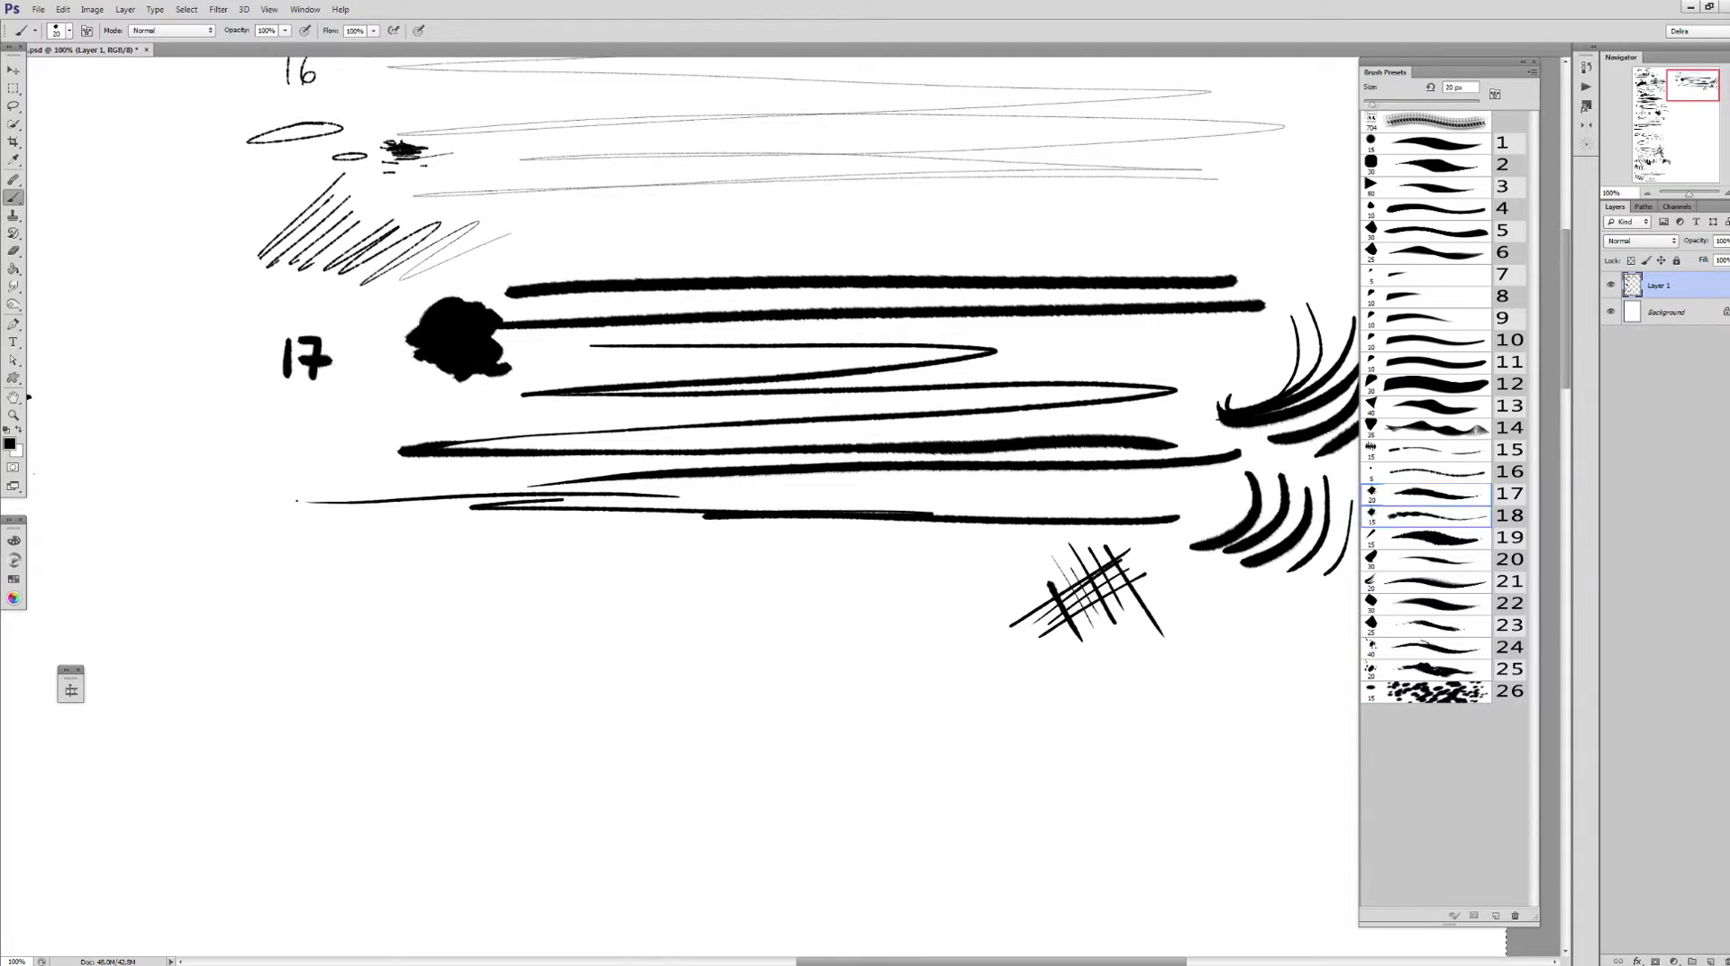
drag(1719, 79, 1713, 81)
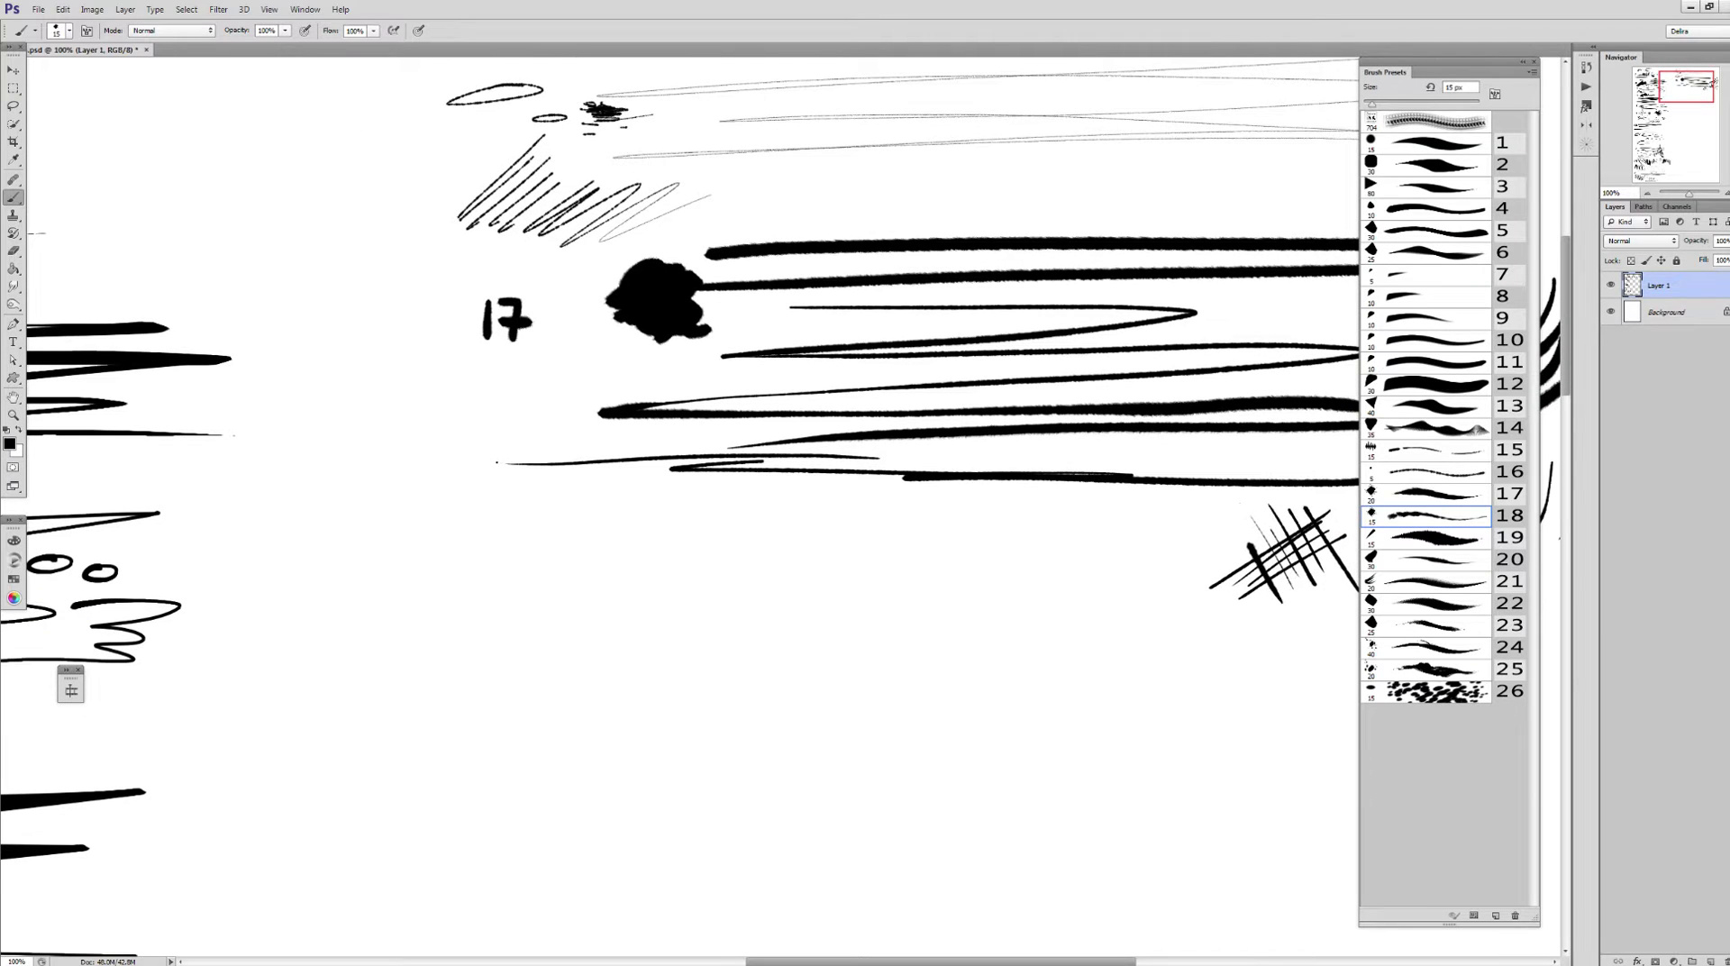
Write 18 and paint bold hatch strokes beside it, crossed with more strokes
drag(347, 630, 331, 665)
drag(1713, 81, 1718, 85)
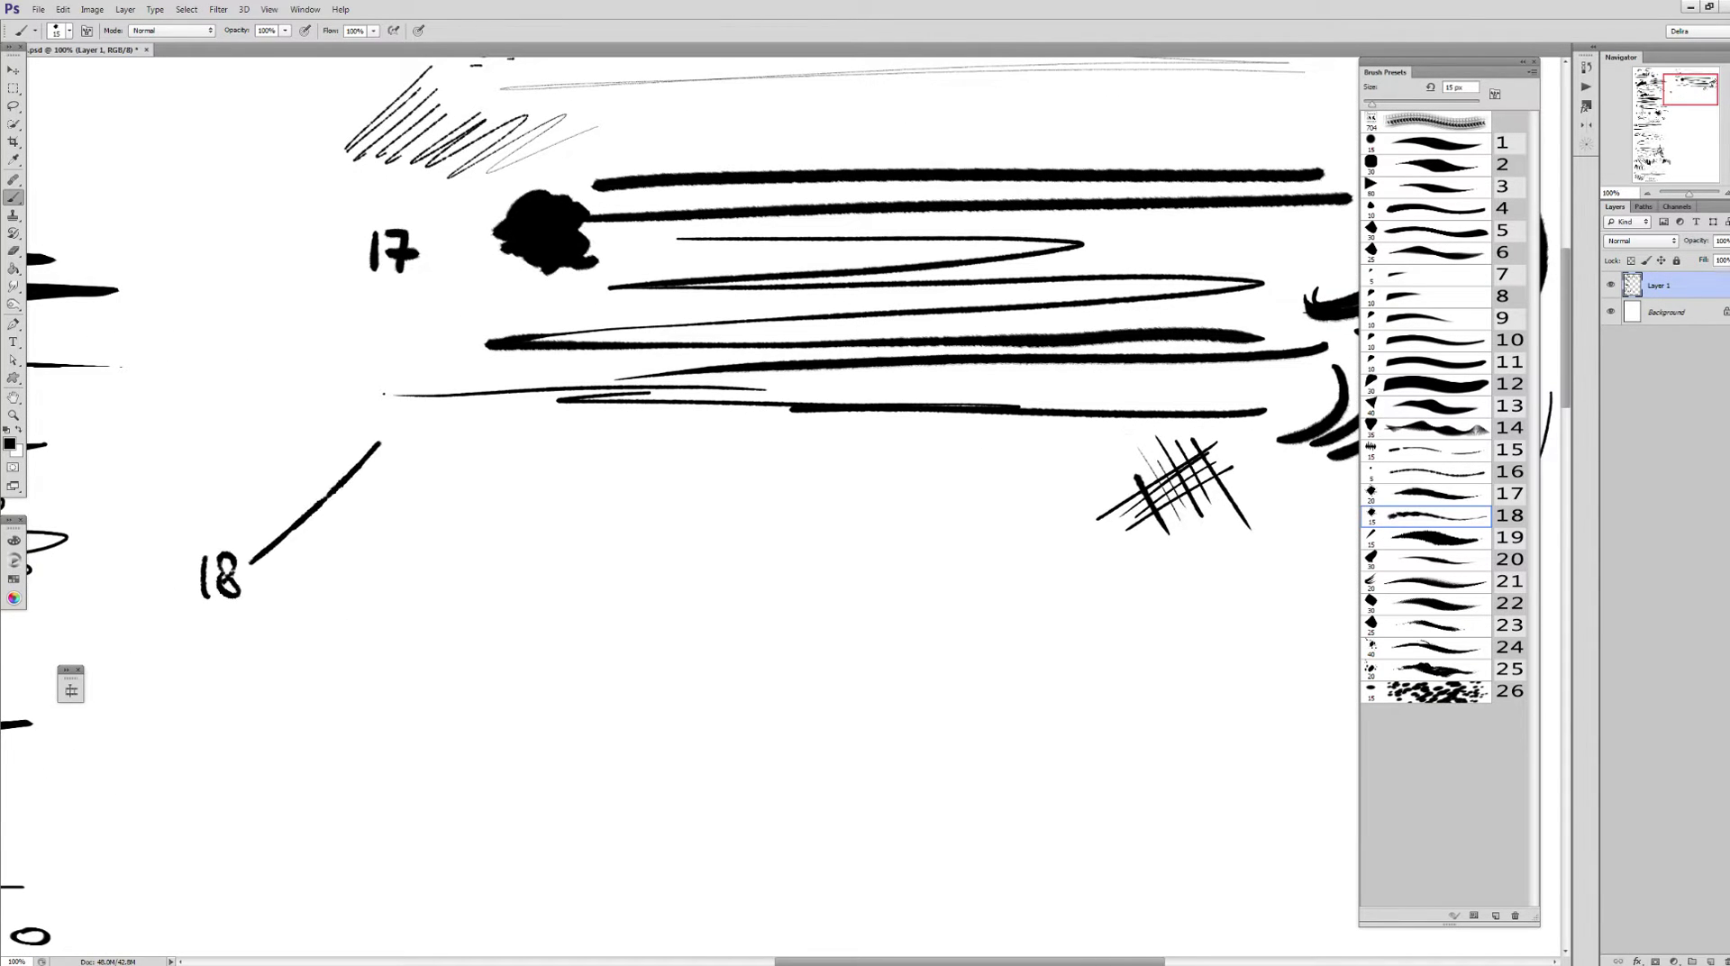
drag(428, 485, 302, 595)
drag(483, 491, 345, 599)
drag(536, 484, 356, 618)
drag(557, 510, 348, 663)
drag(1718, 85, 1721, 87)
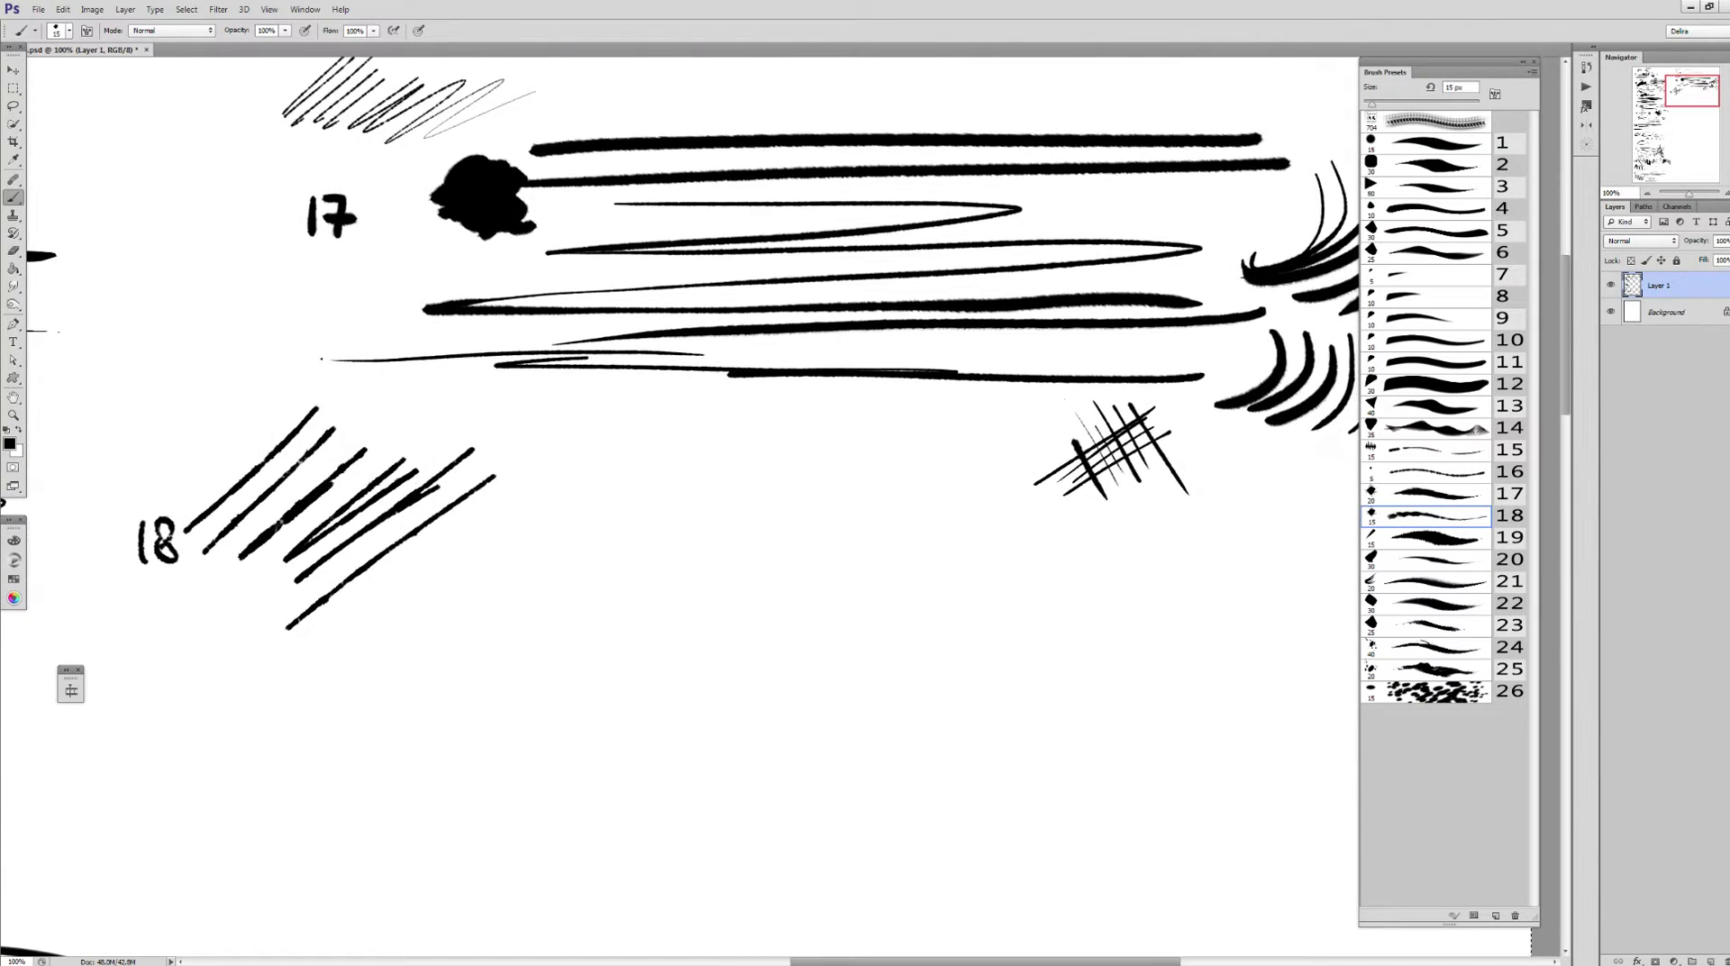
drag(293, 374, 439, 571)
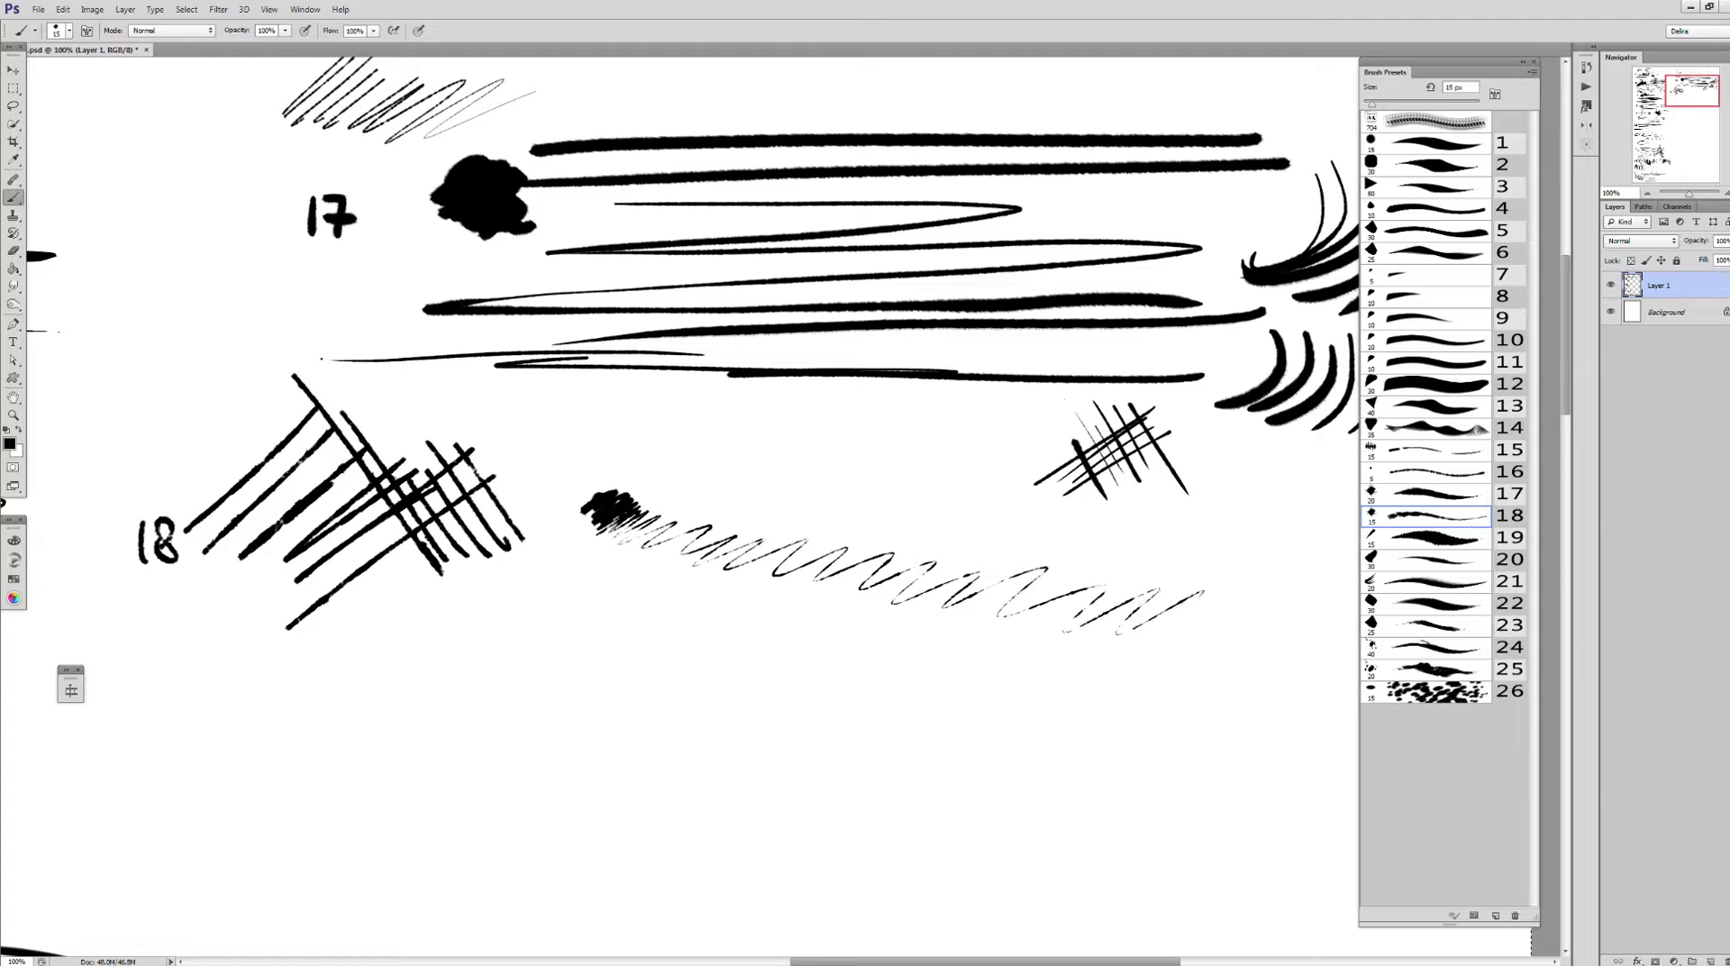
Draw a long broken zigzag with hairline trails below the row 18 hatching
mouse_move(166, 646)
mouse_down()
mouse_move(1225, 656)
mouse_move(280, 700)
mouse_move(1221, 695)
mouse_move(1285, 743)
mouse_up()
scroll(775, 505, down, 3)
scroll(775, 504, left, 2)
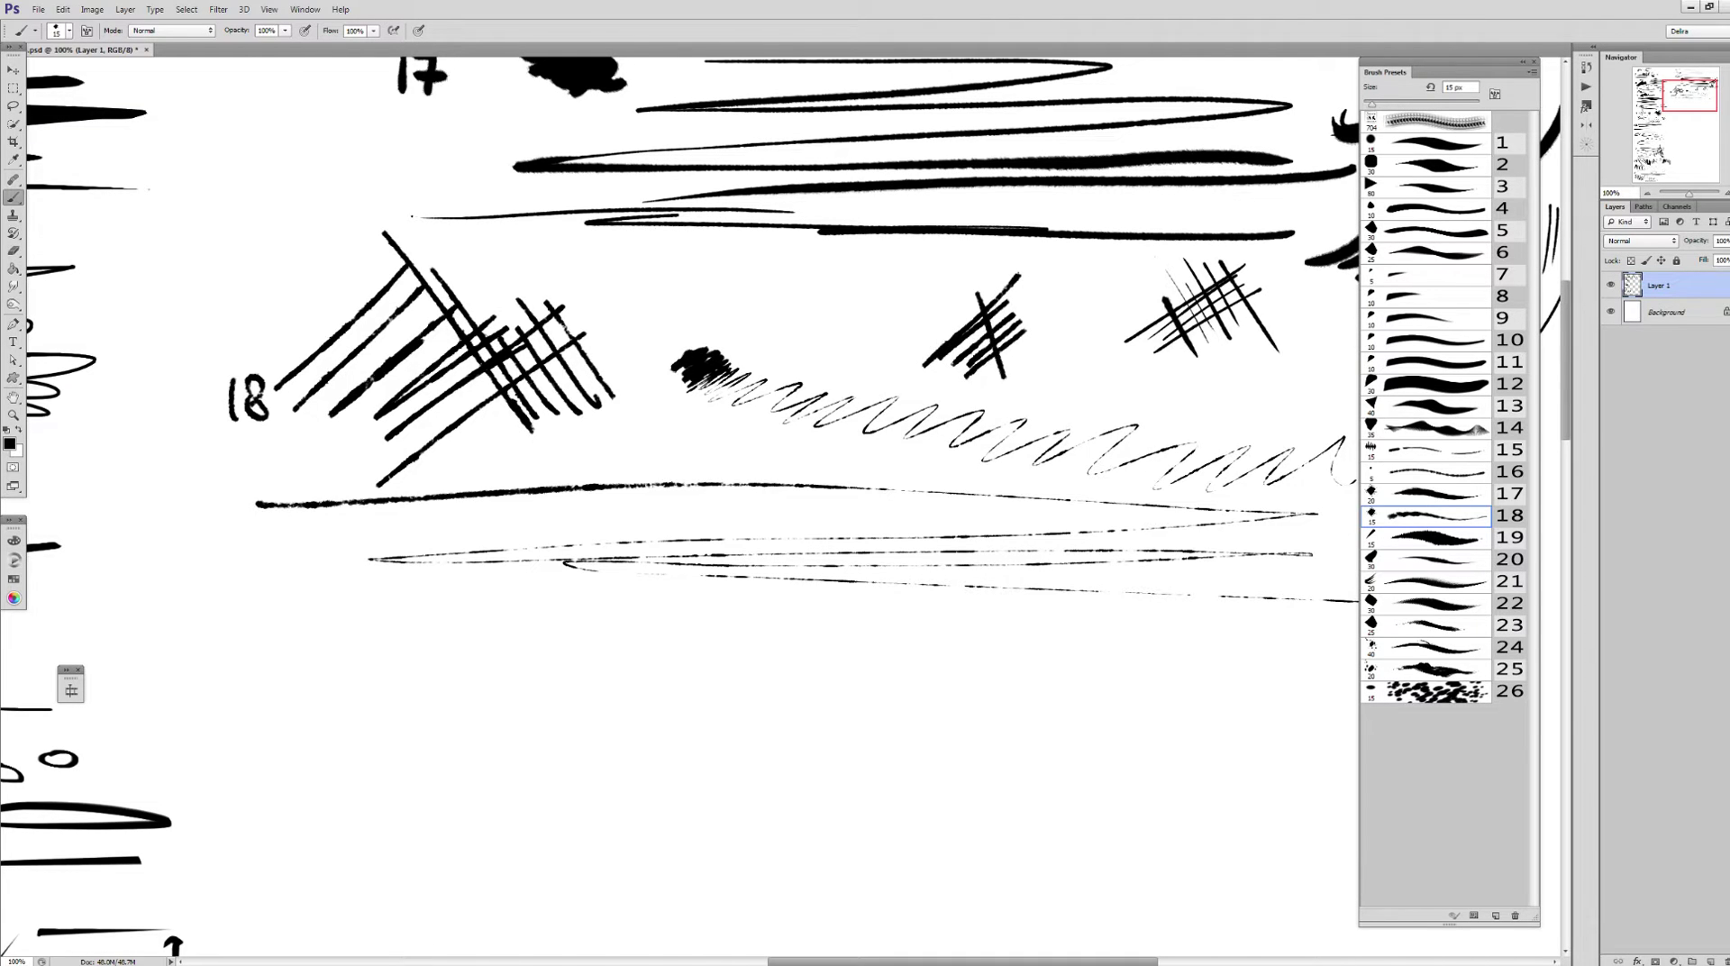
key(period)
Write 19 and paint three horizontal hatch strokes beside it
scroll(775, 504, down, 1)
scroll(775, 504, left, 1)
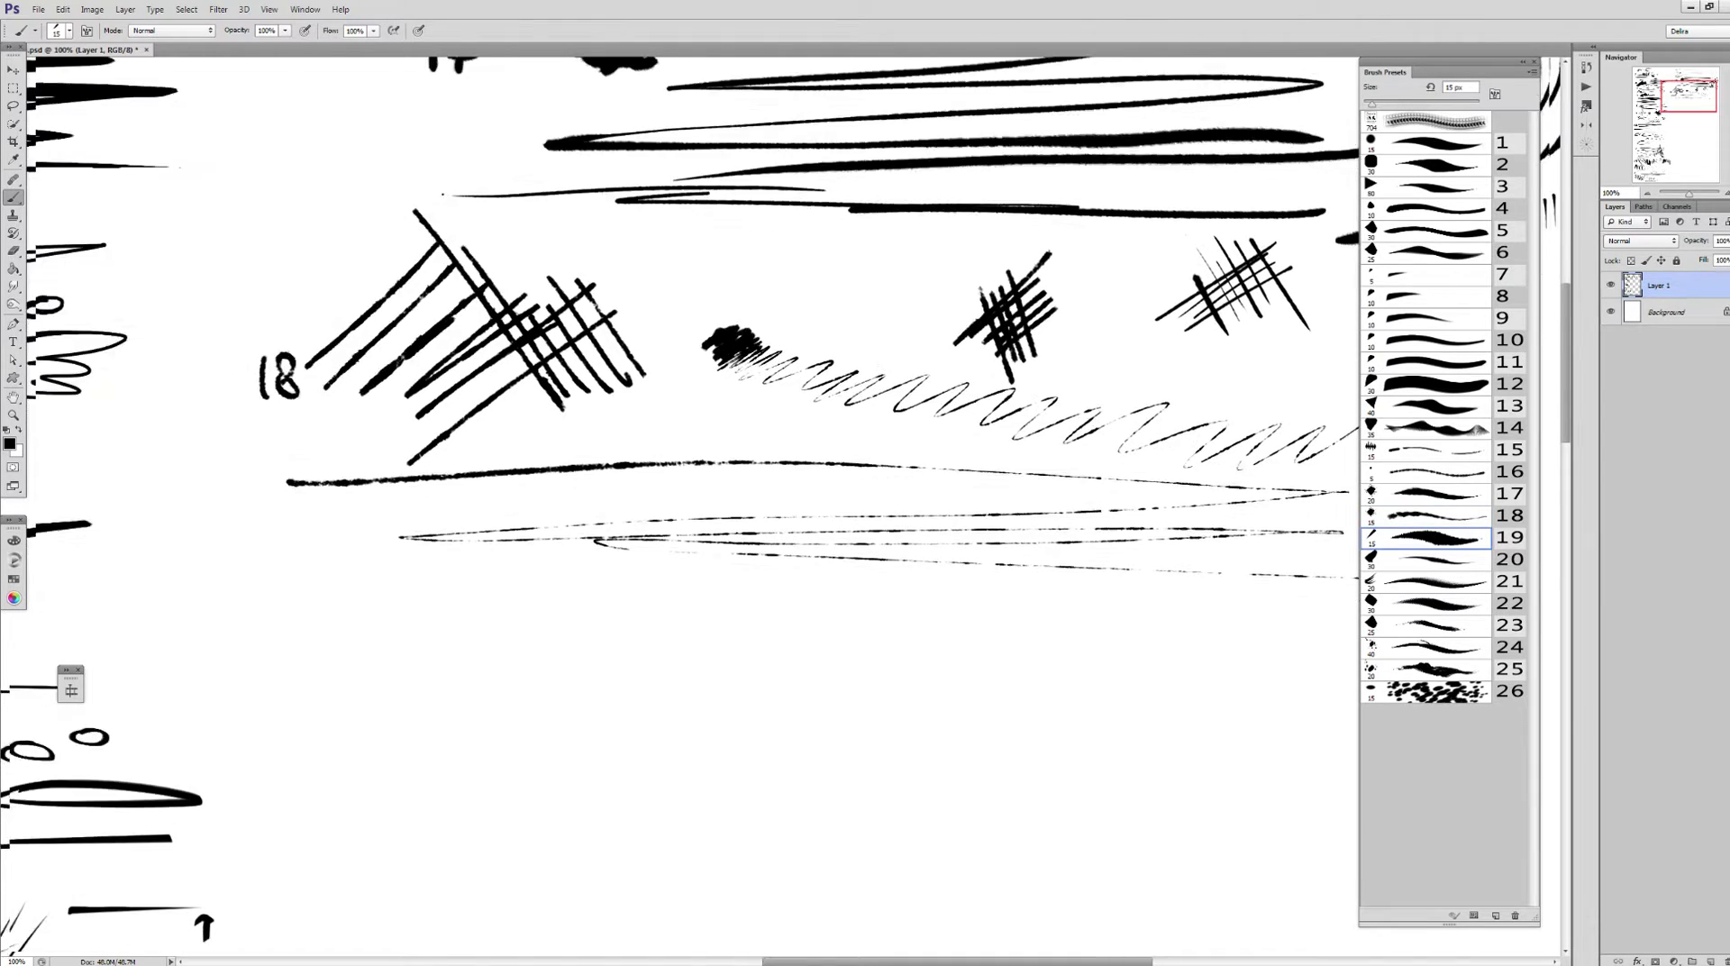
drag(298, 622, 298, 663)
scroll(775, 505, down, 1)
scroll(775, 504, right, 1)
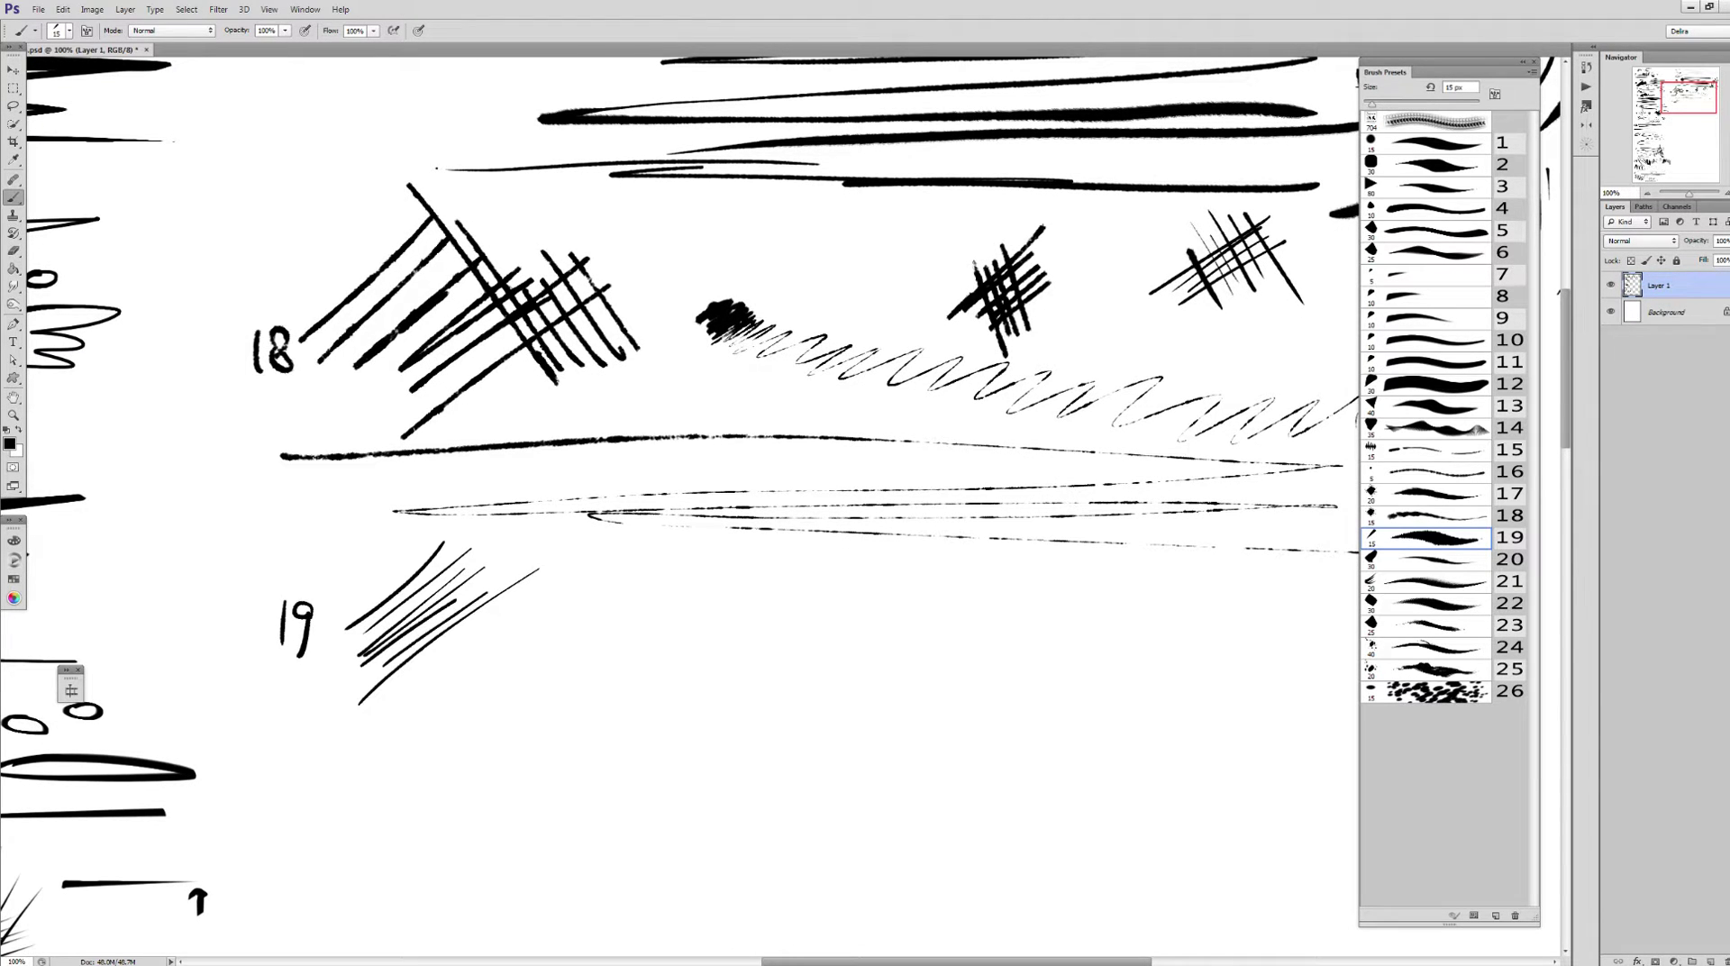
drag(414, 580, 644, 566)
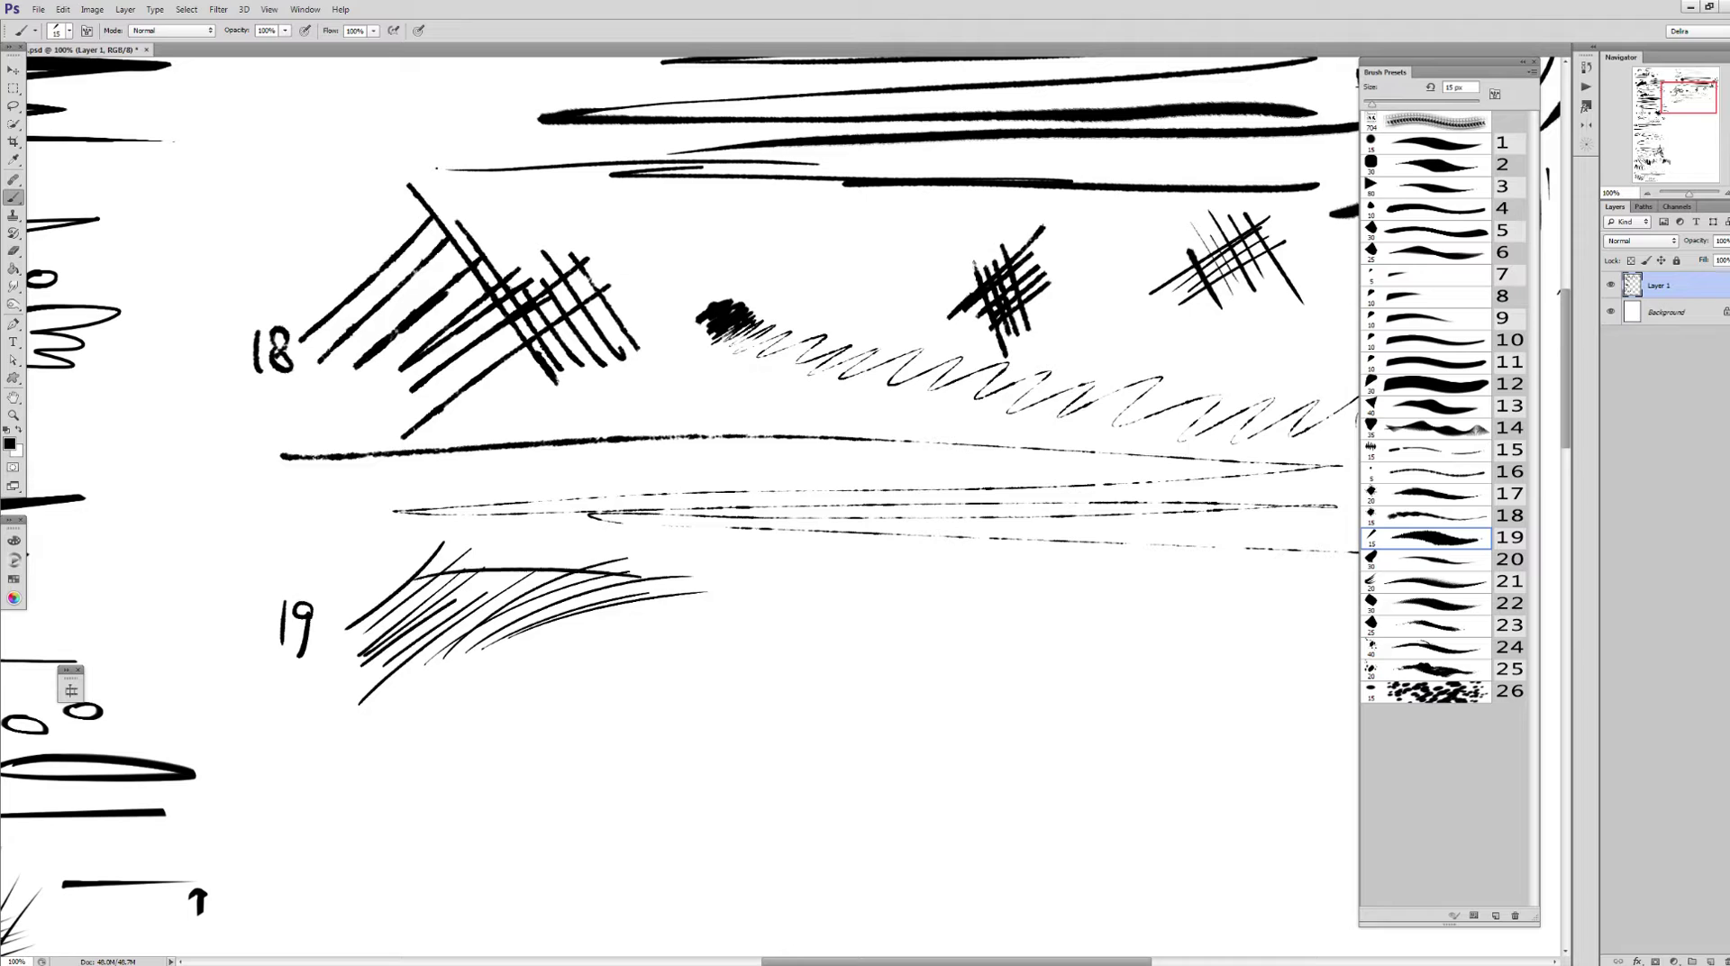
mouse_move(465, 595)
mouse_down()
mouse_move(694, 582)
mouse_move(676, 597)
mouse_up()
mouse_move(430, 620)
mouse_down()
mouse_move(687, 605)
mouse_move(683, 631)
mouse_up()
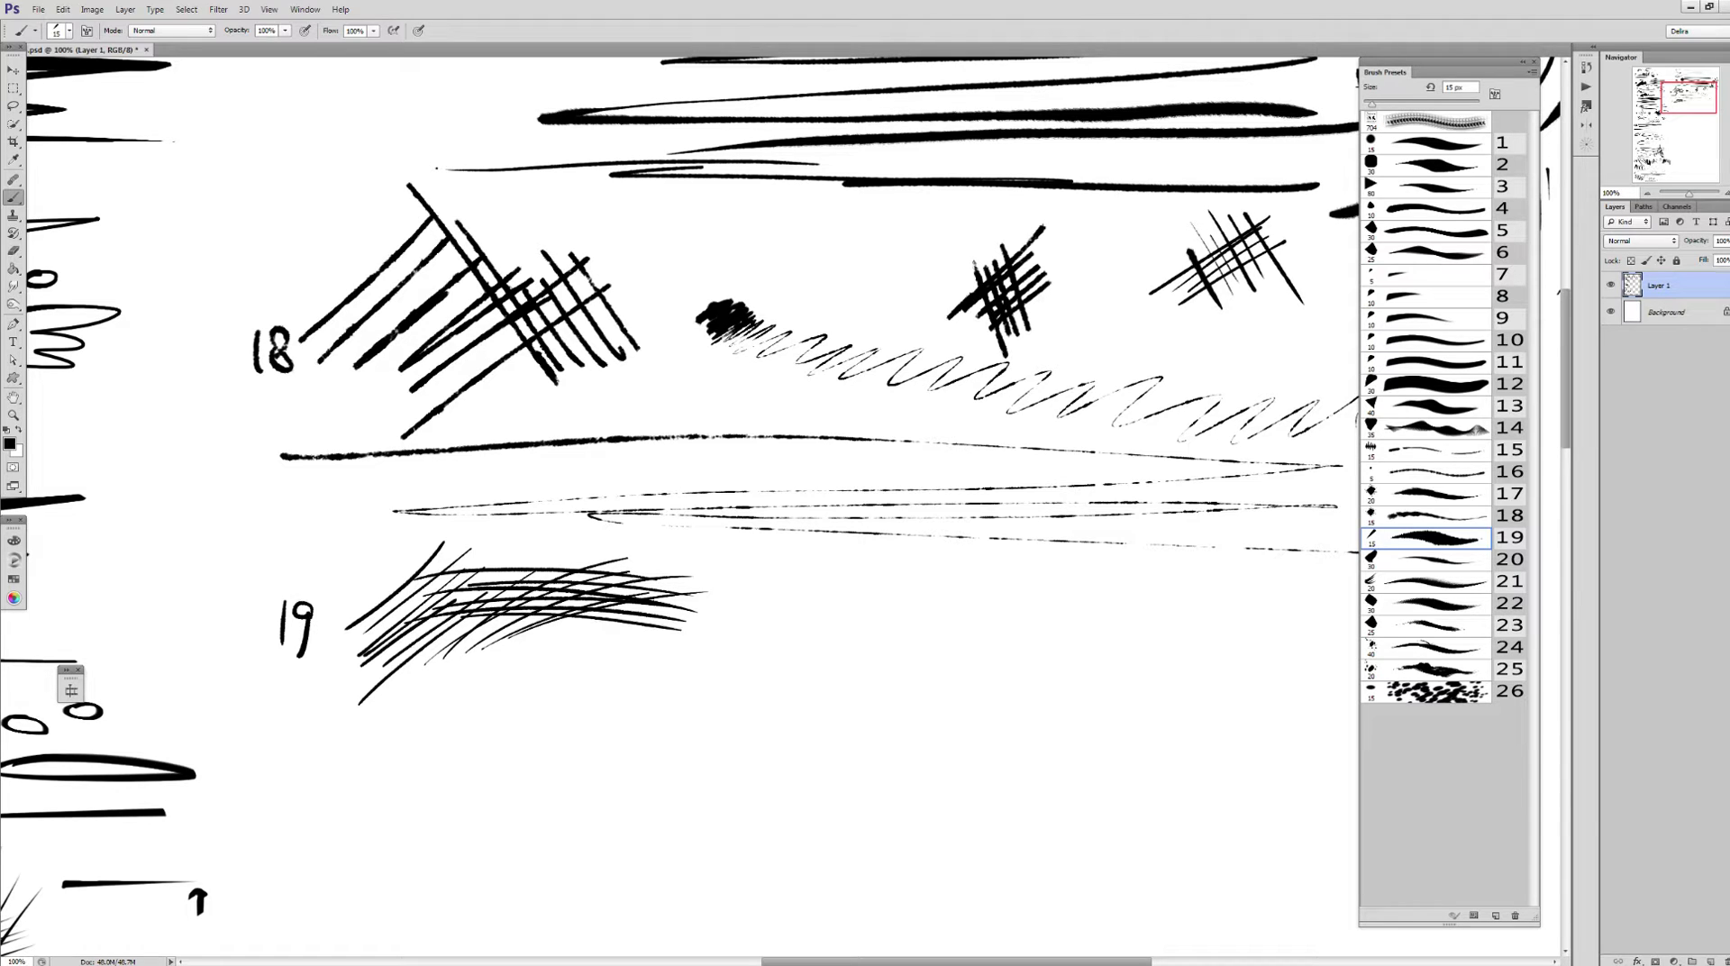
Cross the hatching with diagonals, then add a dash, joining stroke and long bottom stroke
mouse_move(533, 529)
mouse_down()
mouse_move(597, 662)
mouse_move(653, 683)
mouse_up()
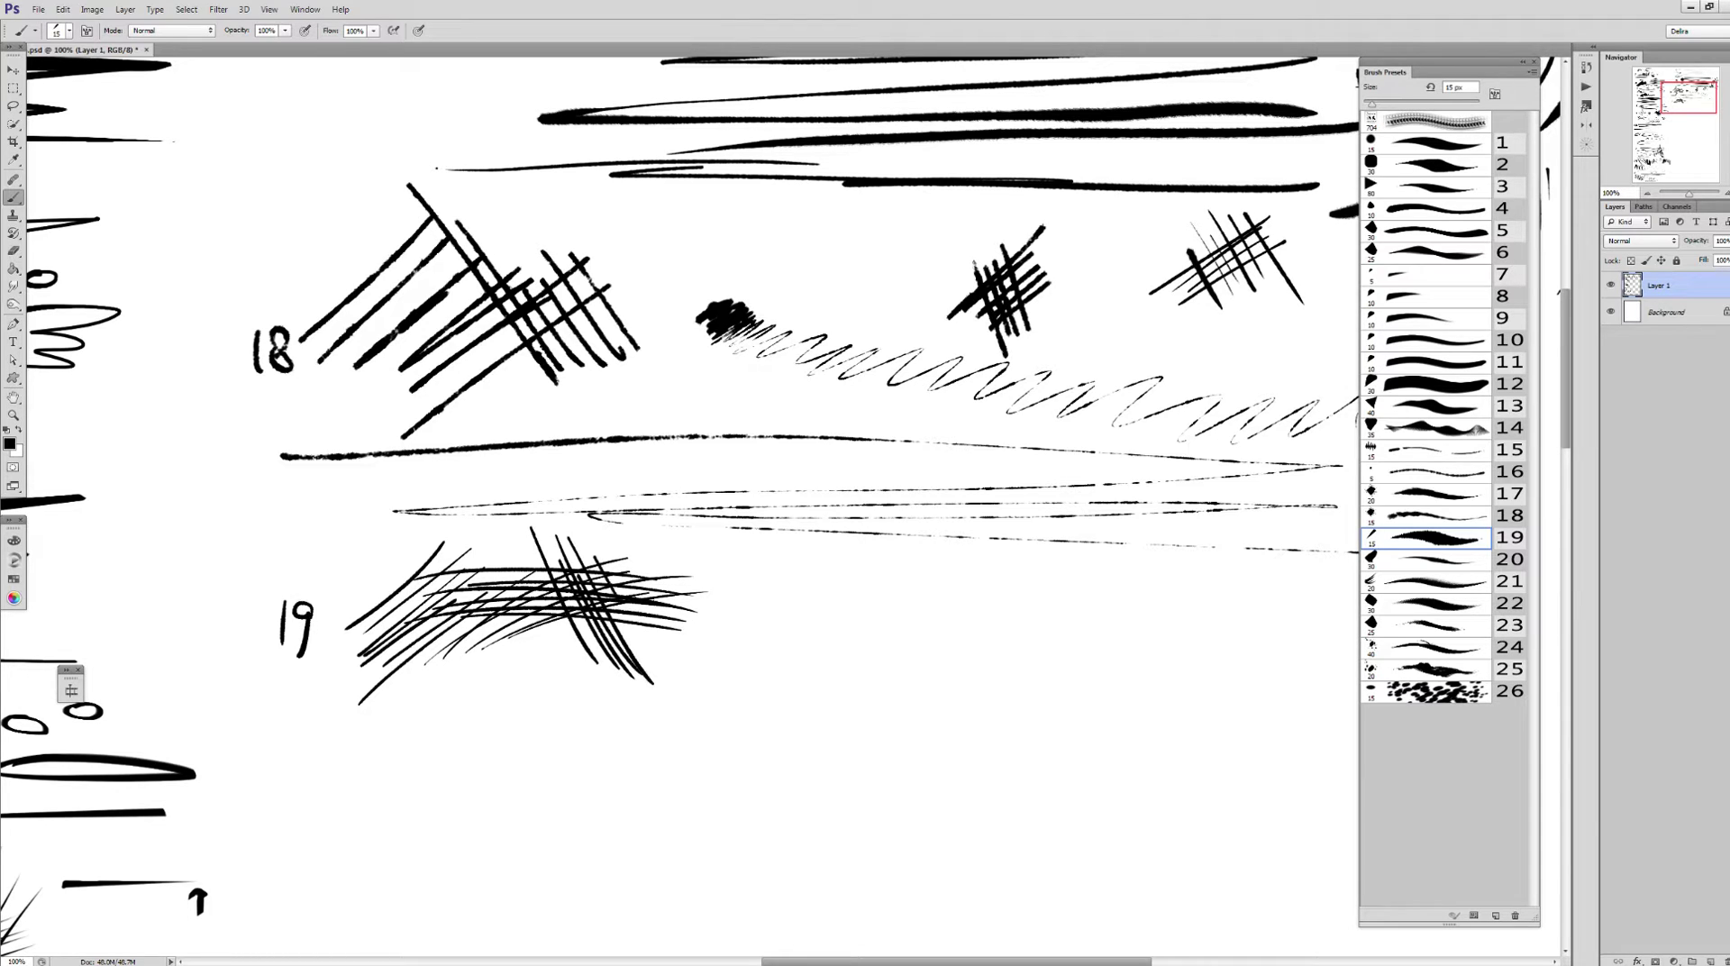
drag(589, 540, 671, 668)
mouse_move(605, 543)
mouse_down()
mouse_move(658, 663)
mouse_move(711, 675)
mouse_up()
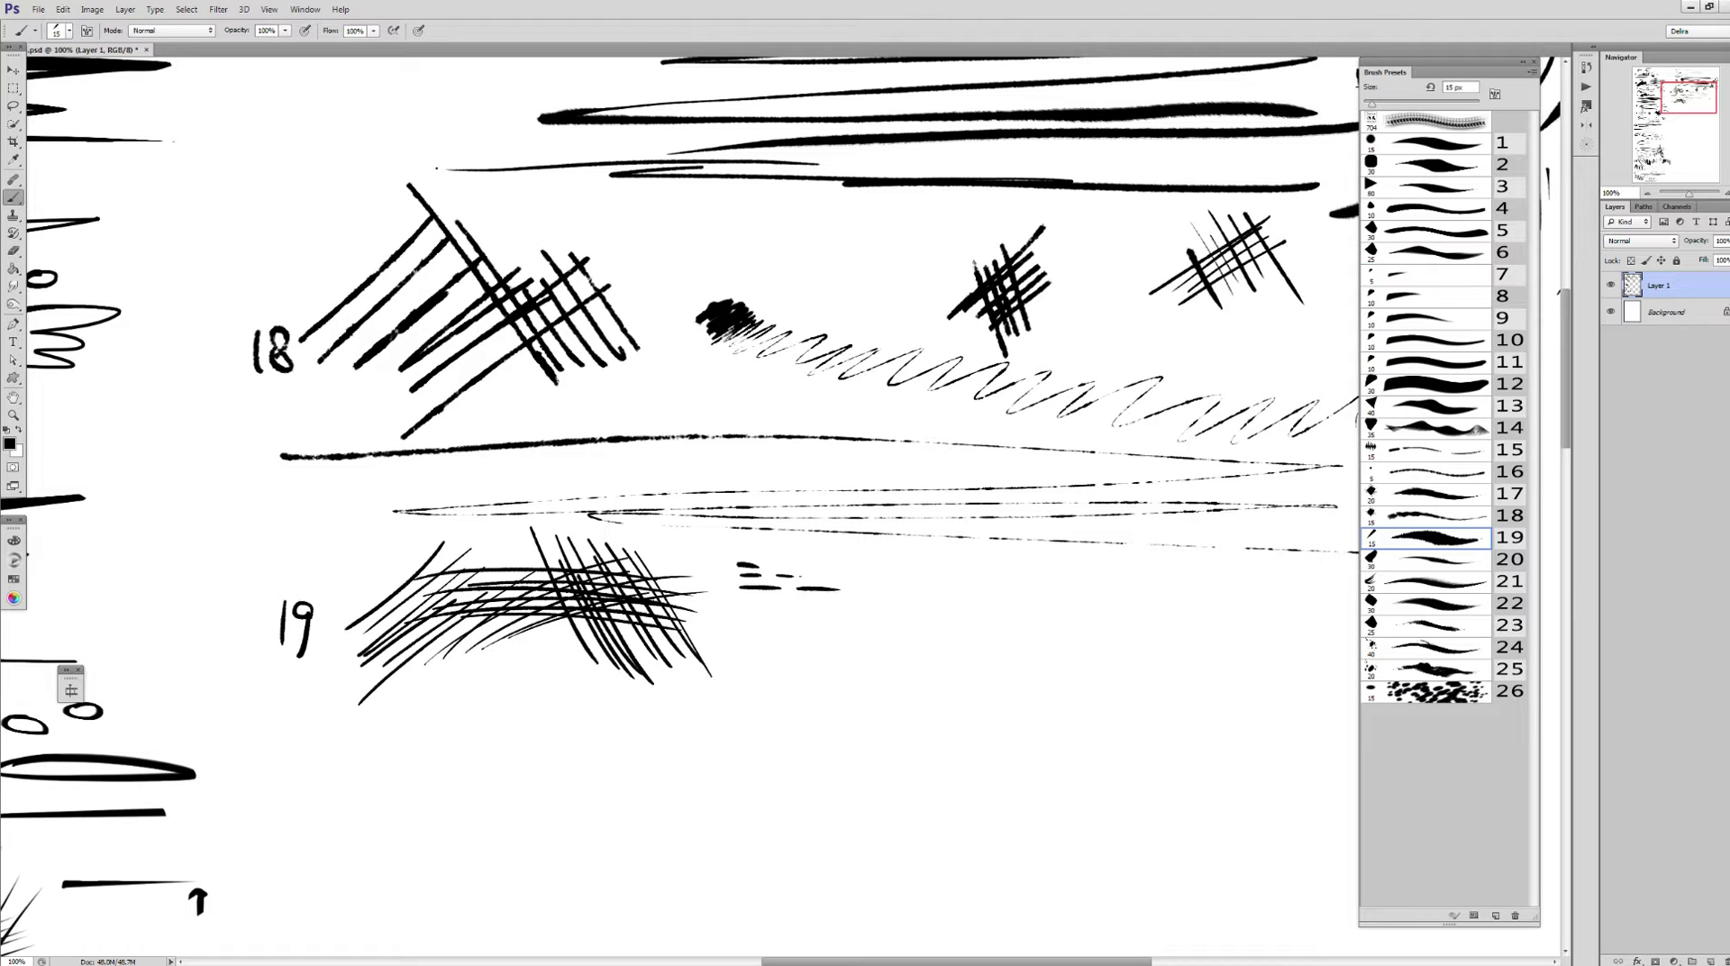
drag(756, 621, 1056, 607)
mouse_move(867, 588)
mouse_down()
mouse_move(1152, 581)
mouse_move(1225, 618)
mouse_move(888, 647)
mouse_move(1287, 645)
mouse_move(749, 669)
mouse_move(1300, 688)
mouse_move(719, 720)
mouse_up()
drag(811, 541, 784, 432)
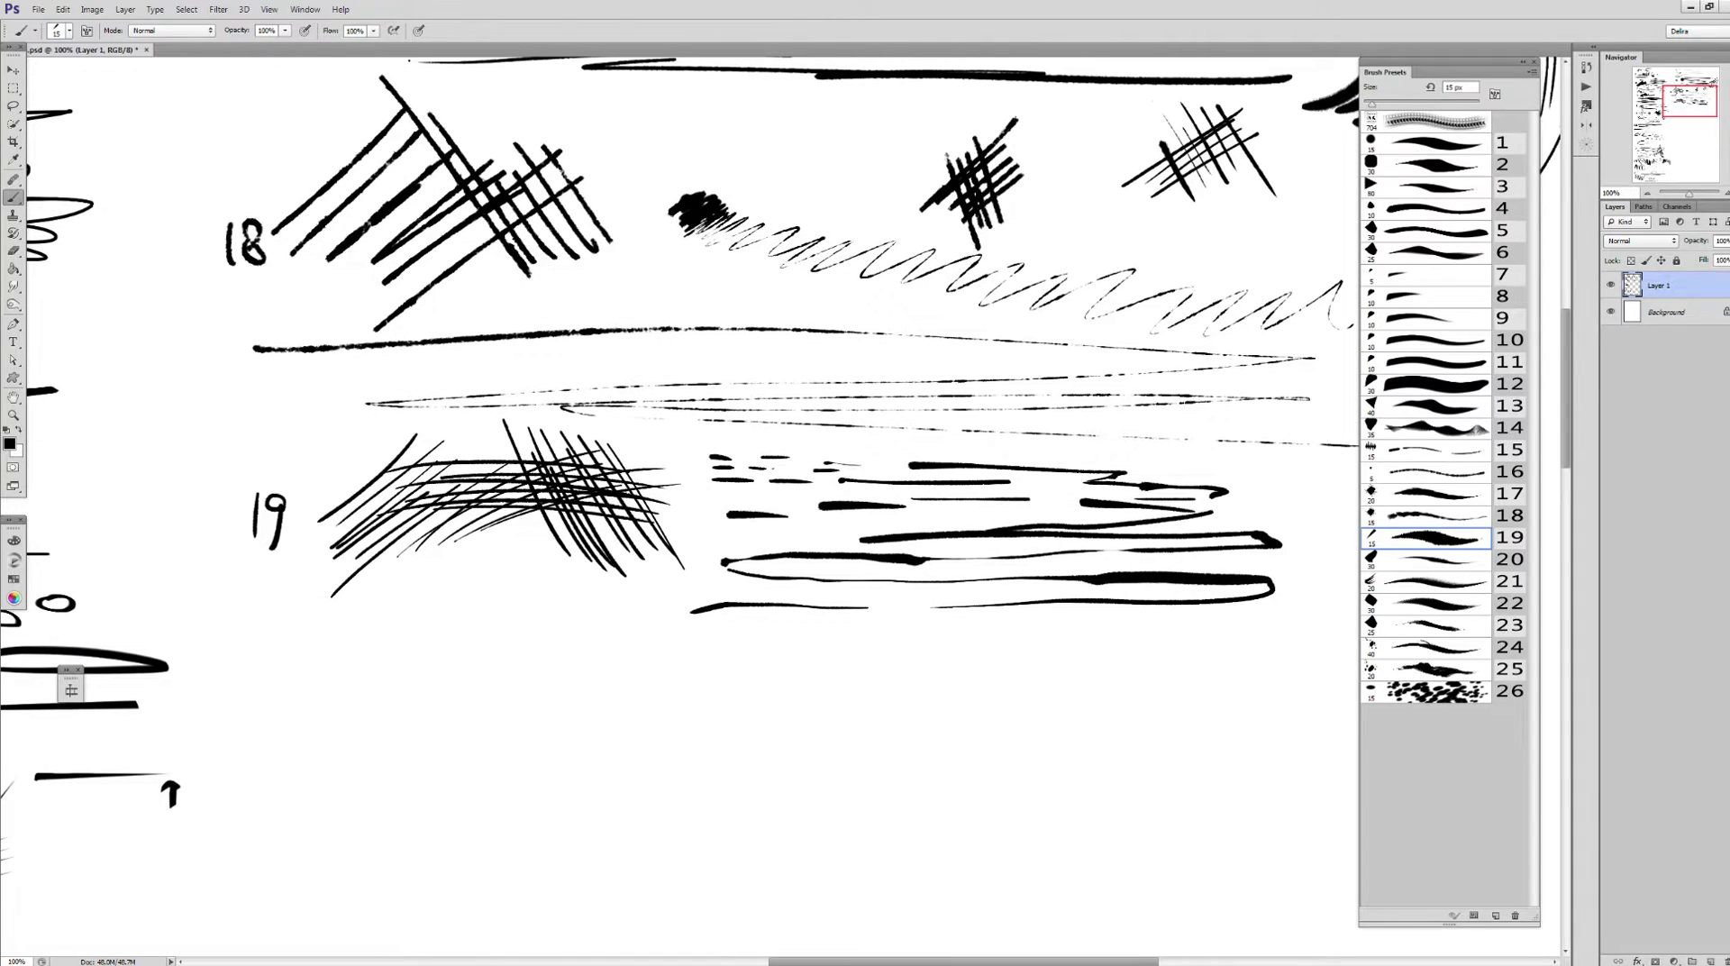
Switch to ink preset 20 at 30 px, write '20' and draw a long looping zig-zag
key(period)
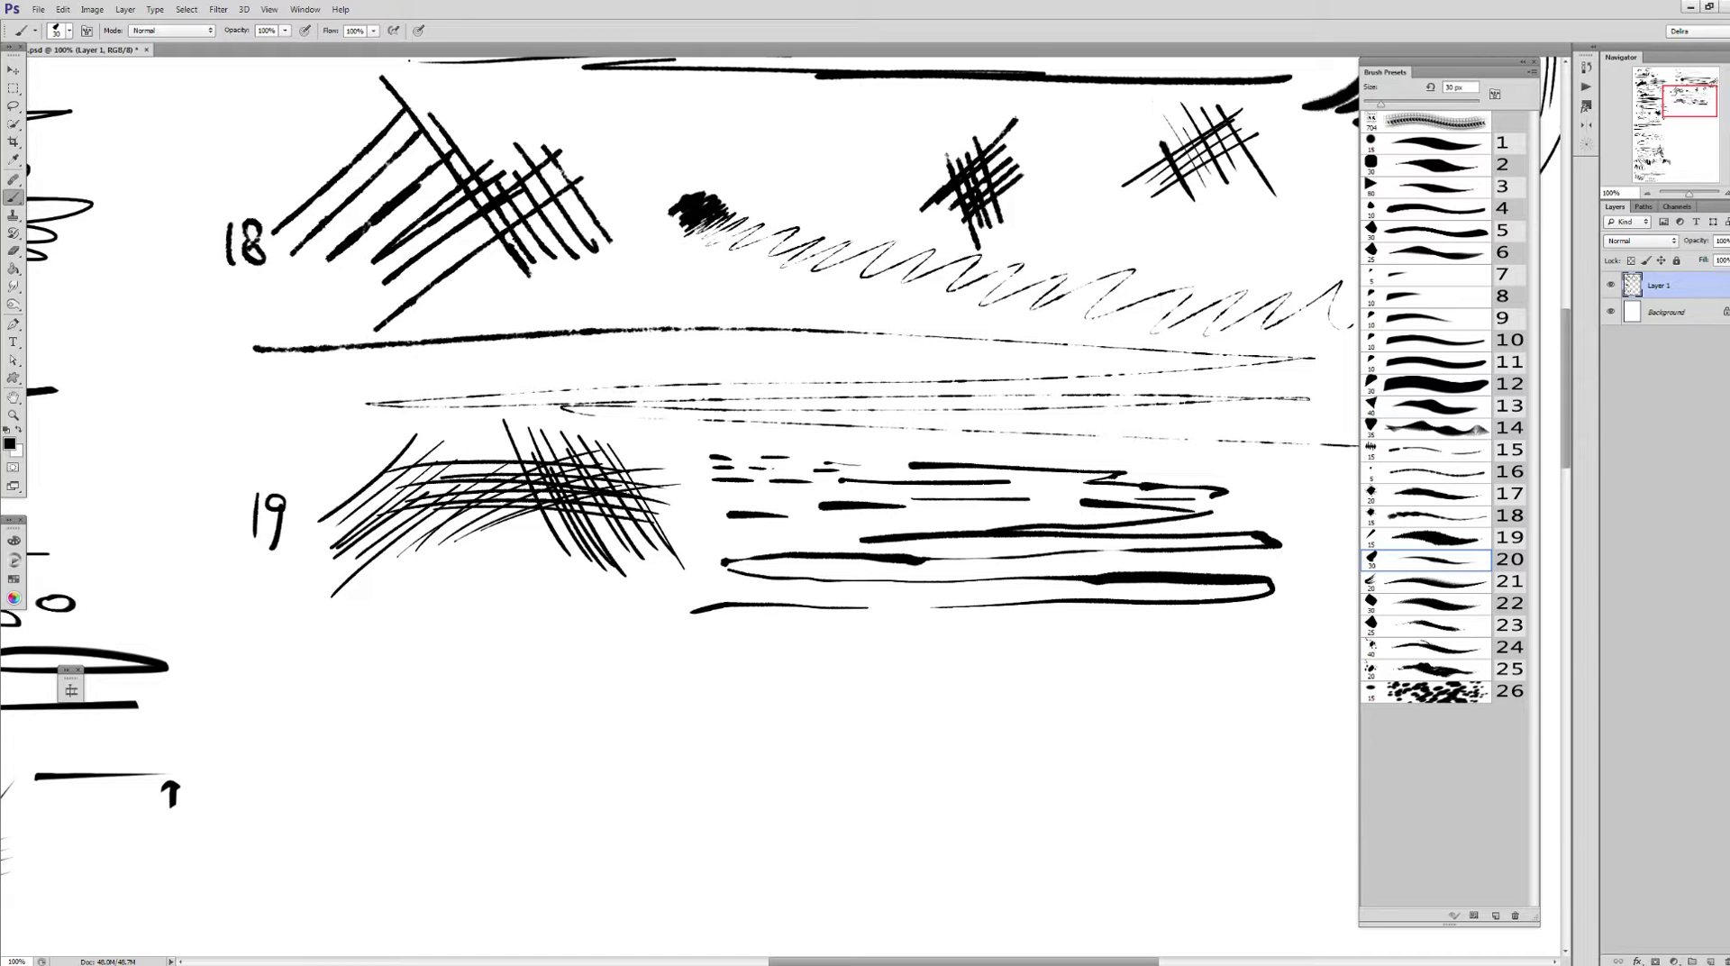
mouse_move(281, 686)
mouse_down()
mouse_move(313, 727)
mouse_move(342, 693)
mouse_up()
mouse_move(631, 631)
mouse_down()
mouse_move(618, 576)
mouse_move(595, 605)
mouse_move(1251, 672)
mouse_move(1108, 747)
mouse_move(356, 748)
mouse_move(1311, 767)
mouse_up()
drag(992, 766, 985, 594)
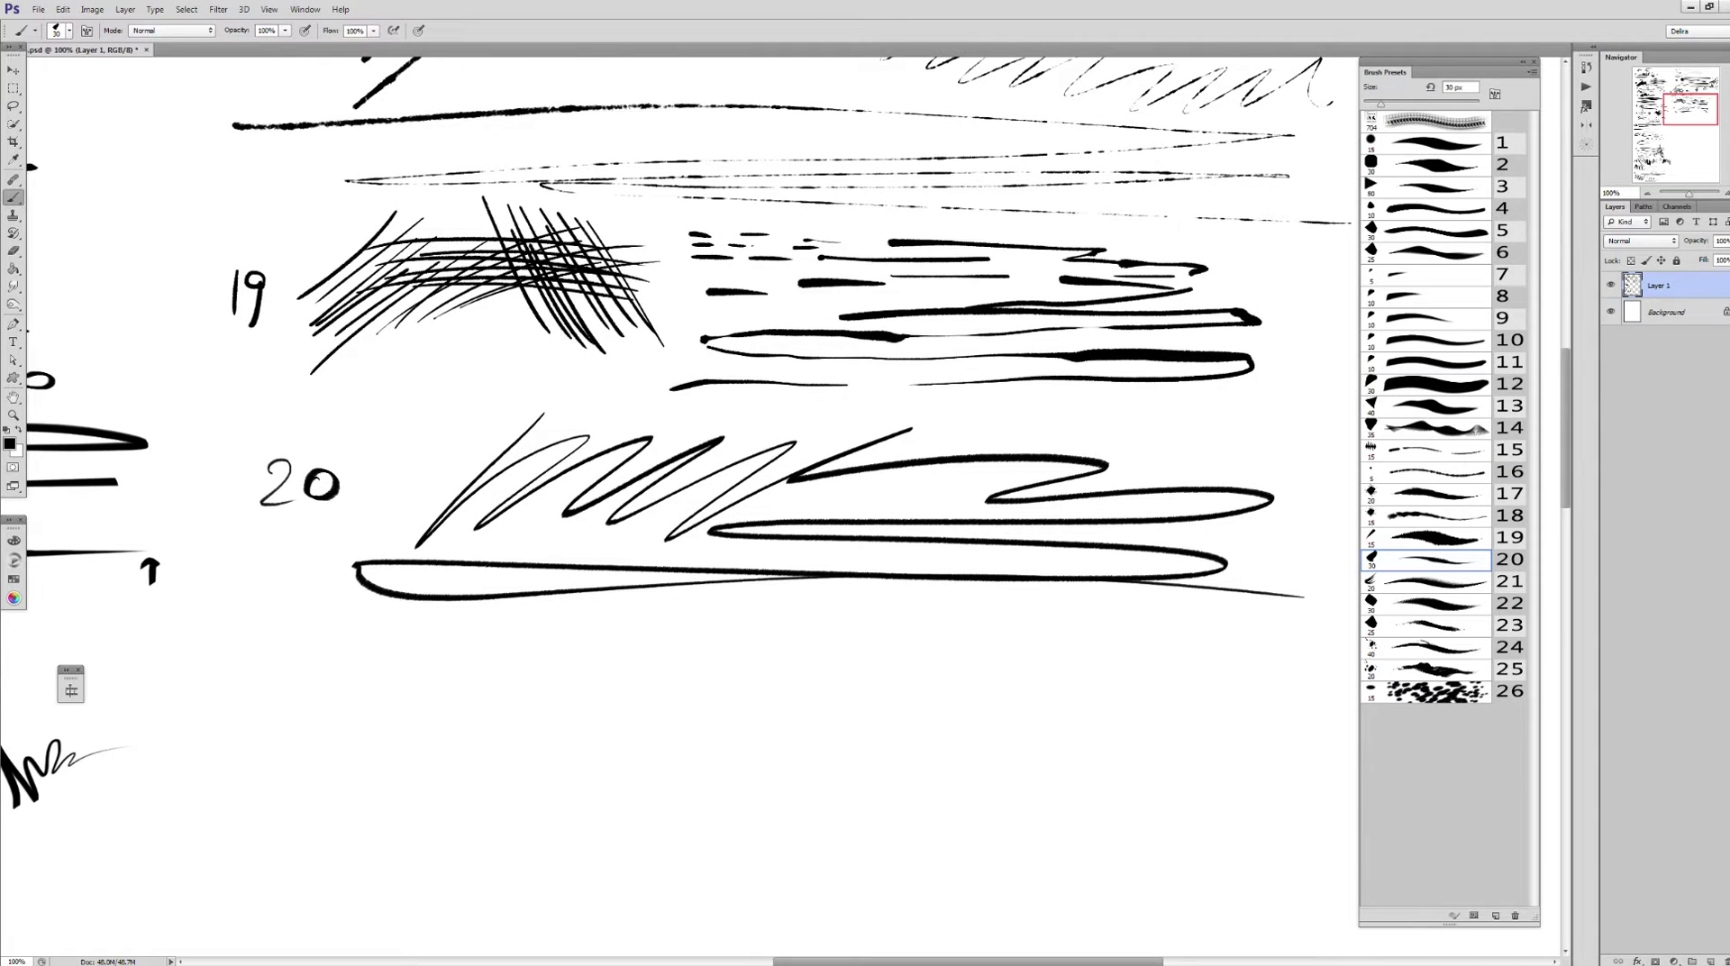
Add a small ellipse, a looping zig-zag, an underline and arcs to row 20
drag(636, 636, 586, 642)
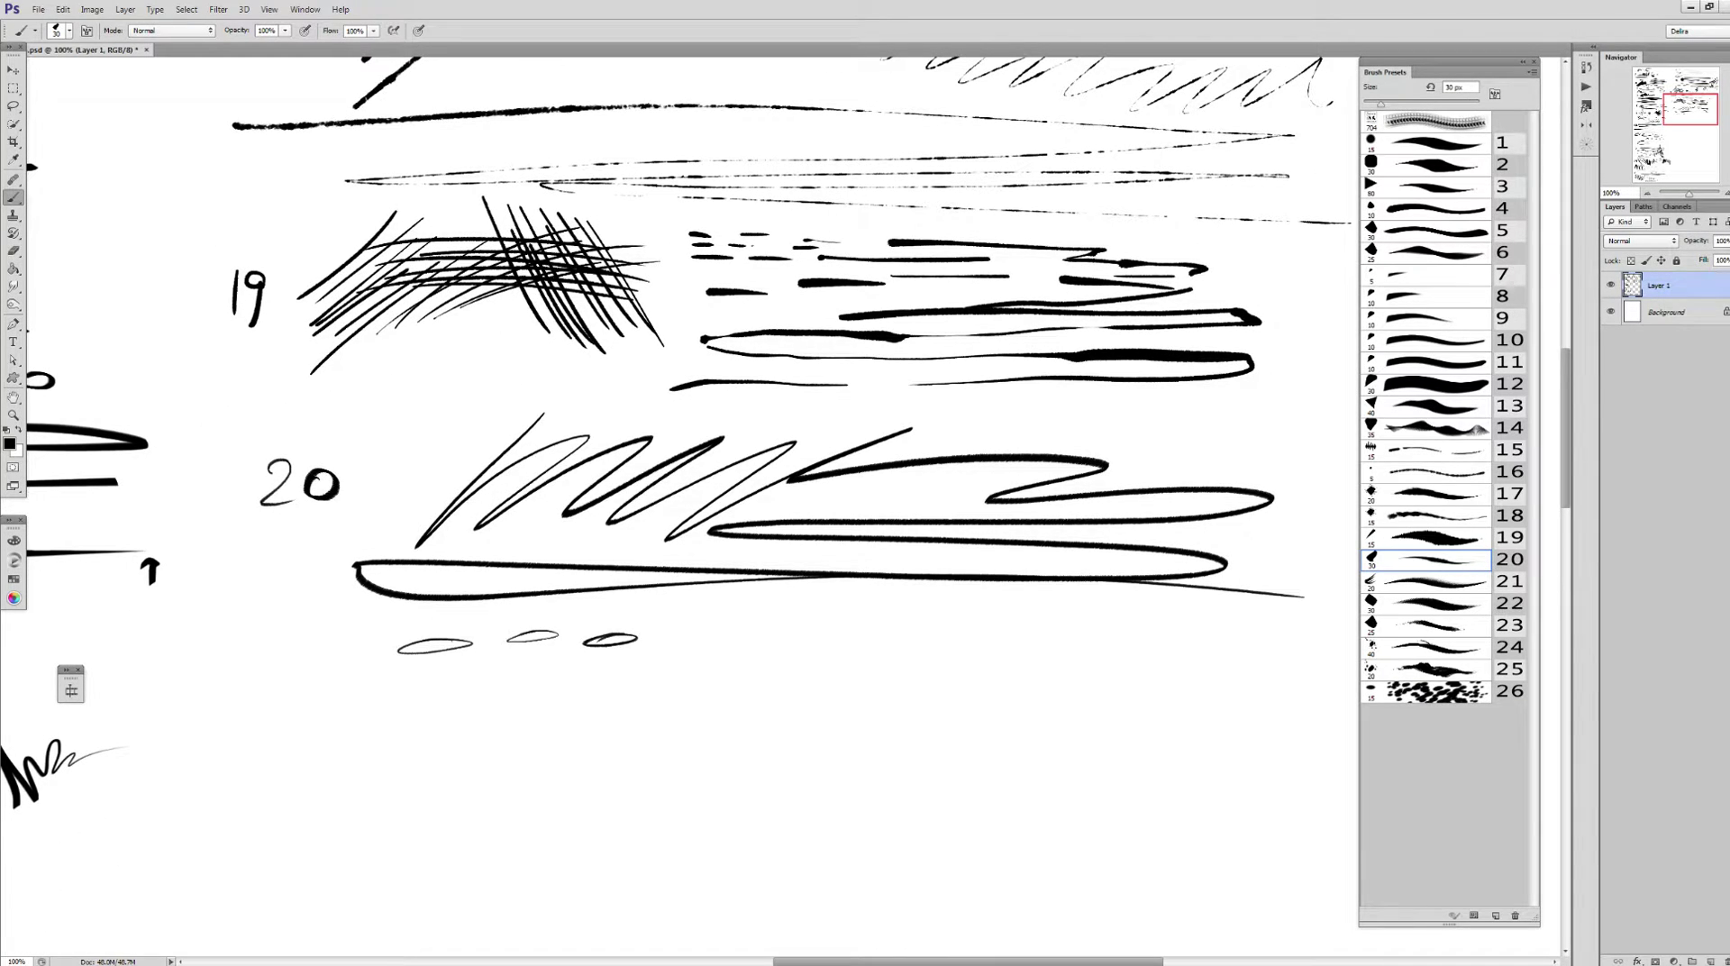
mouse_move(700, 680)
mouse_down()
mouse_move(792, 672)
mouse_move(694, 708)
mouse_up()
drag(789, 676, 860, 616)
drag(835, 668, 887, 606)
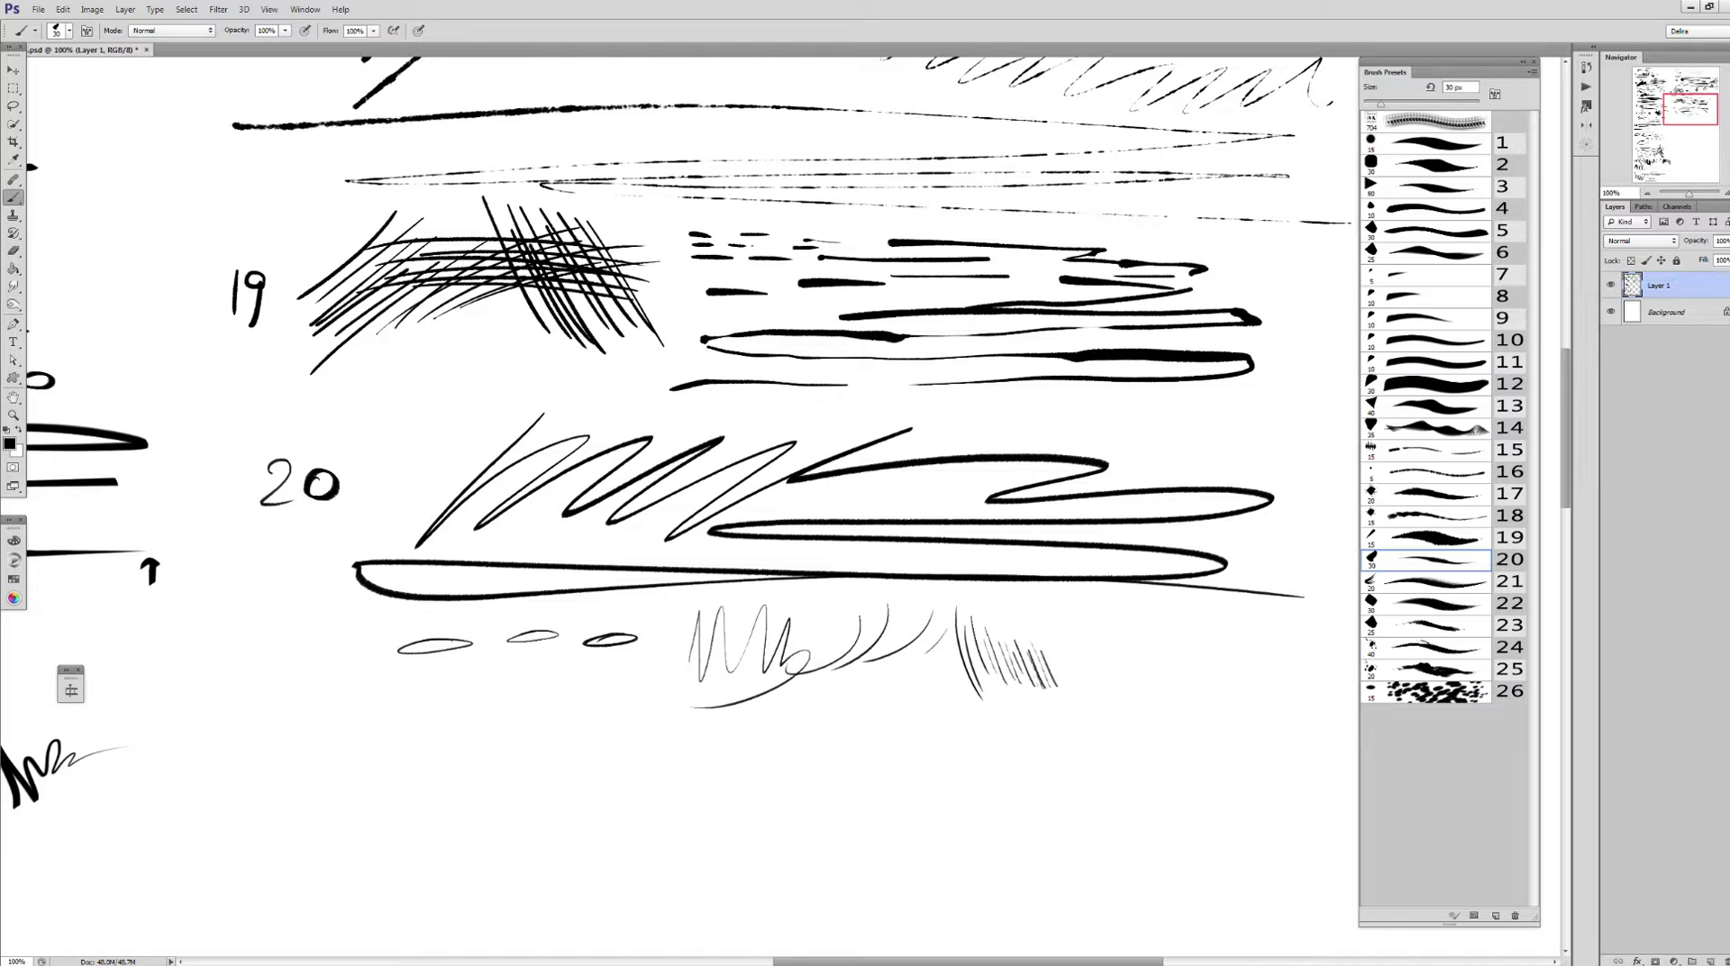
Paint a row of dark vertical hatching strokes in row 20
mouse_move(1099, 631)
mouse_down()
mouse_move(1118, 690)
mouse_move(1144, 698)
mouse_up()
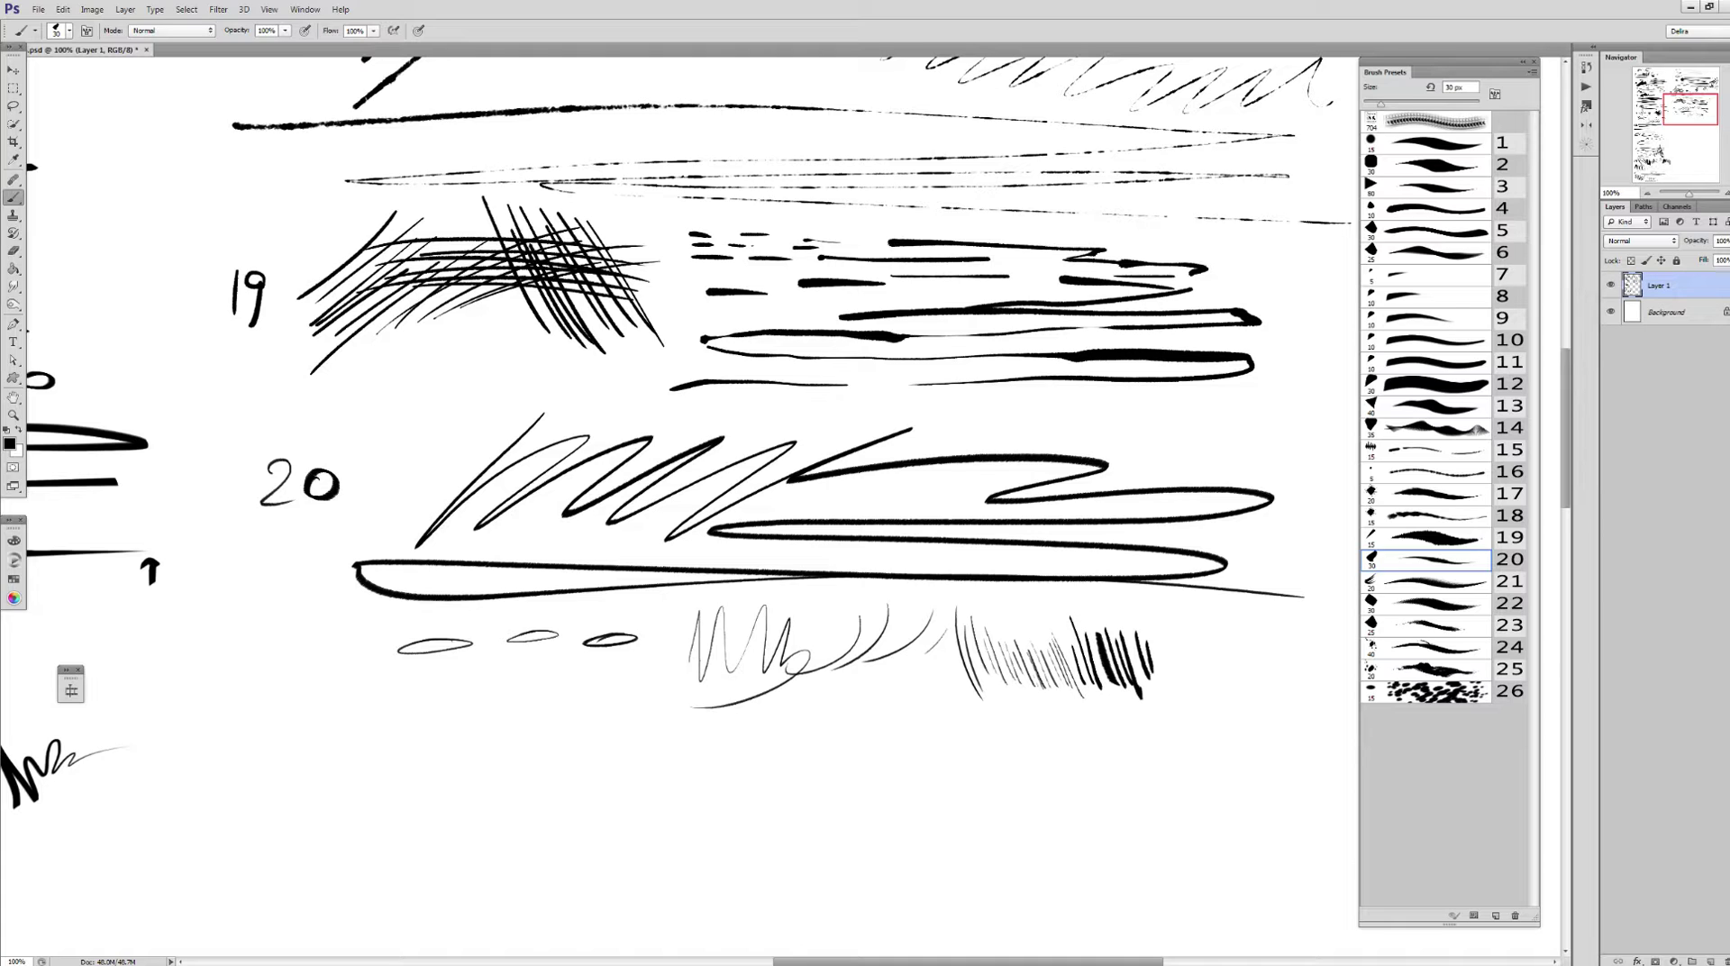
drag(1160, 627, 1176, 705)
drag(1214, 649, 1224, 701)
mouse_move(1234, 631)
mouse_down()
mouse_move(1251, 708)
mouse_move(1277, 713)
mouse_up()
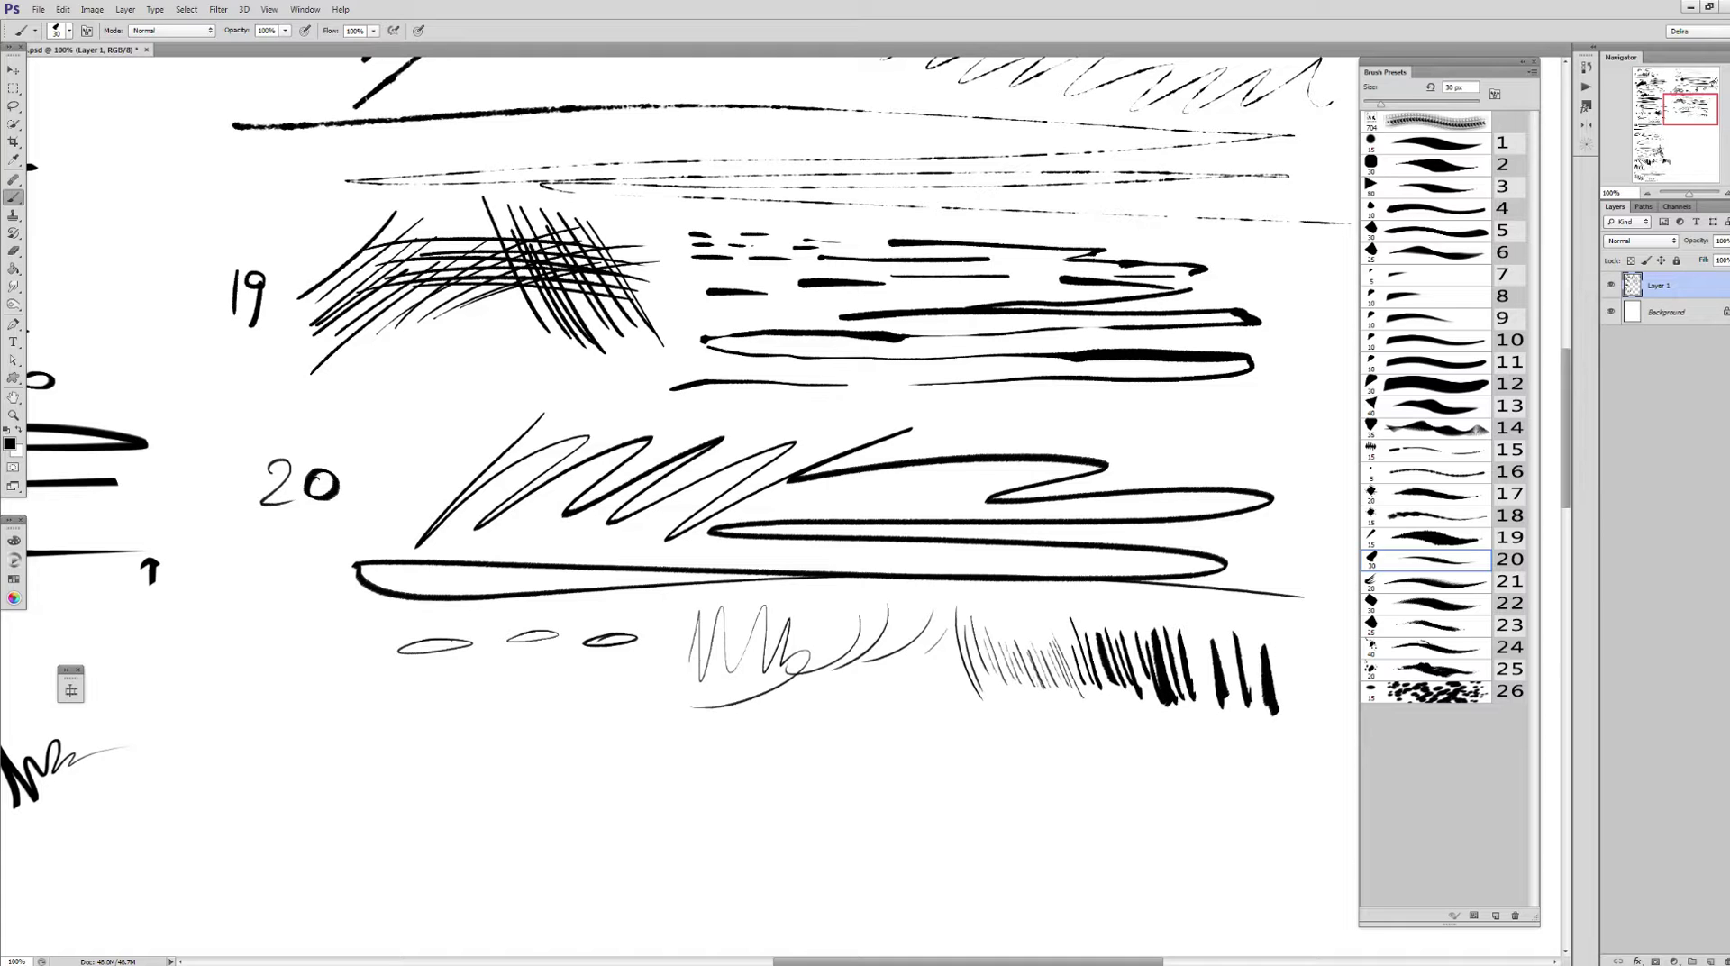
Cross-hatch the fine and dark vertical hatching diagonally
drag(996, 605, 968, 683)
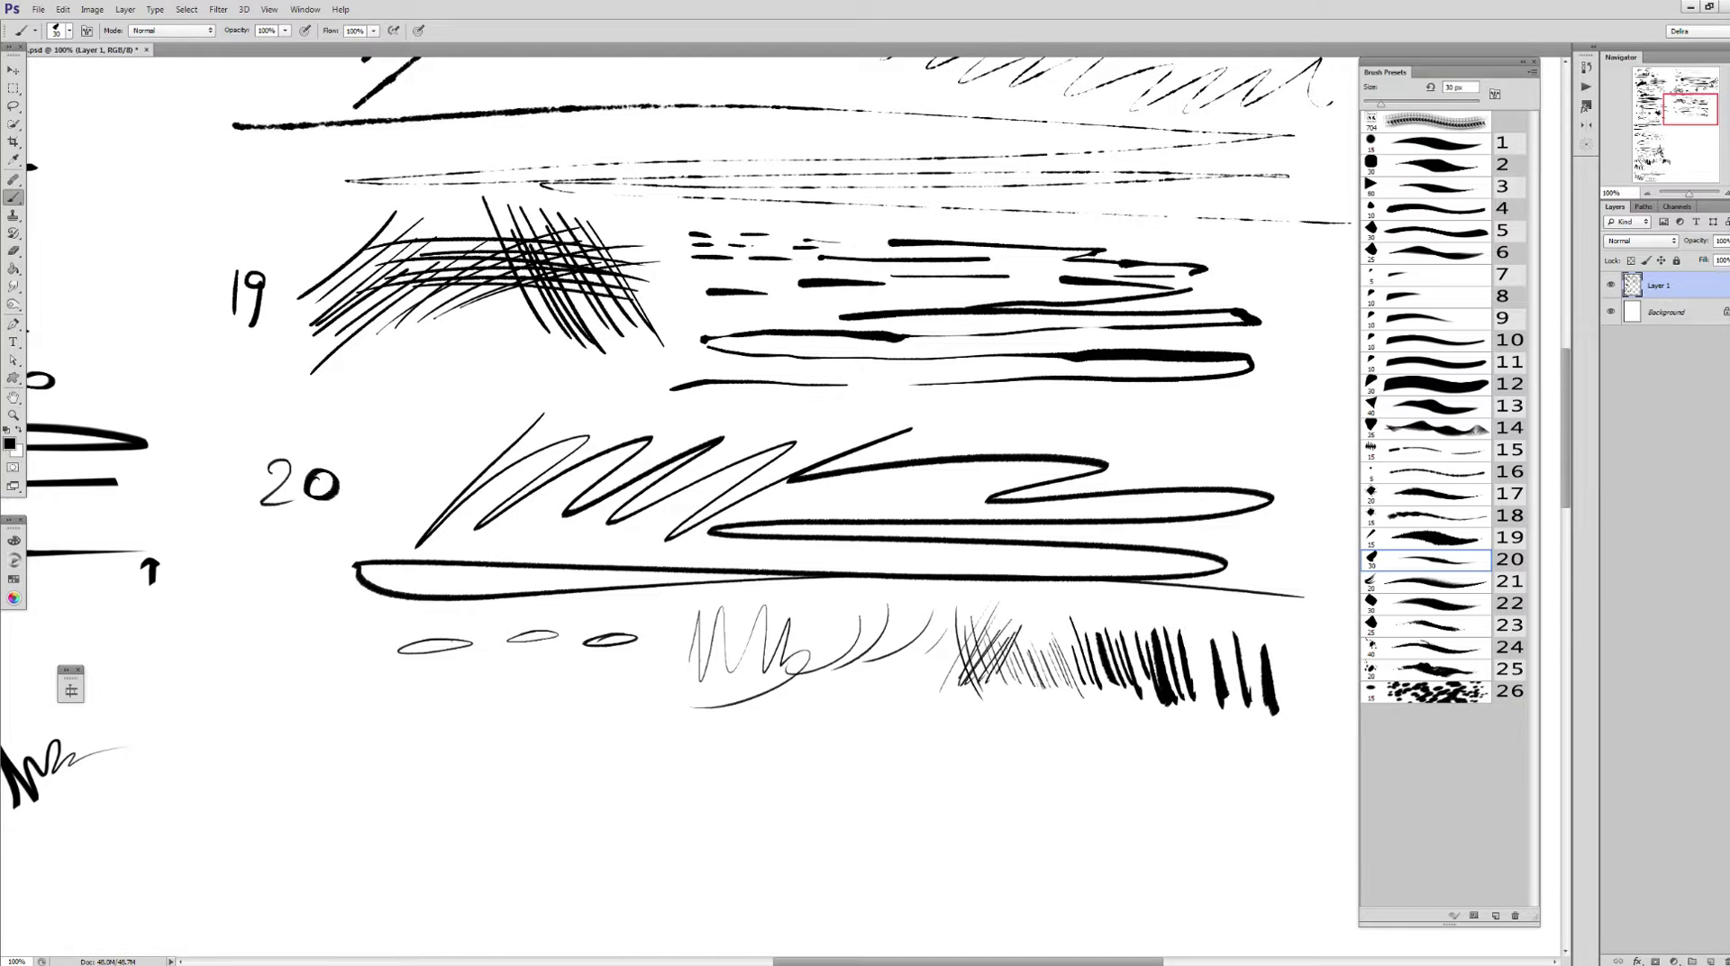
mouse_move(1045, 620)
mouse_down()
mouse_move(992, 692)
mouse_move(1038, 690)
mouse_up()
drag(1098, 636, 1070, 689)
mouse_move(1132, 620)
mouse_down()
mouse_move(1107, 663)
mouse_move(1119, 696)
mouse_up()
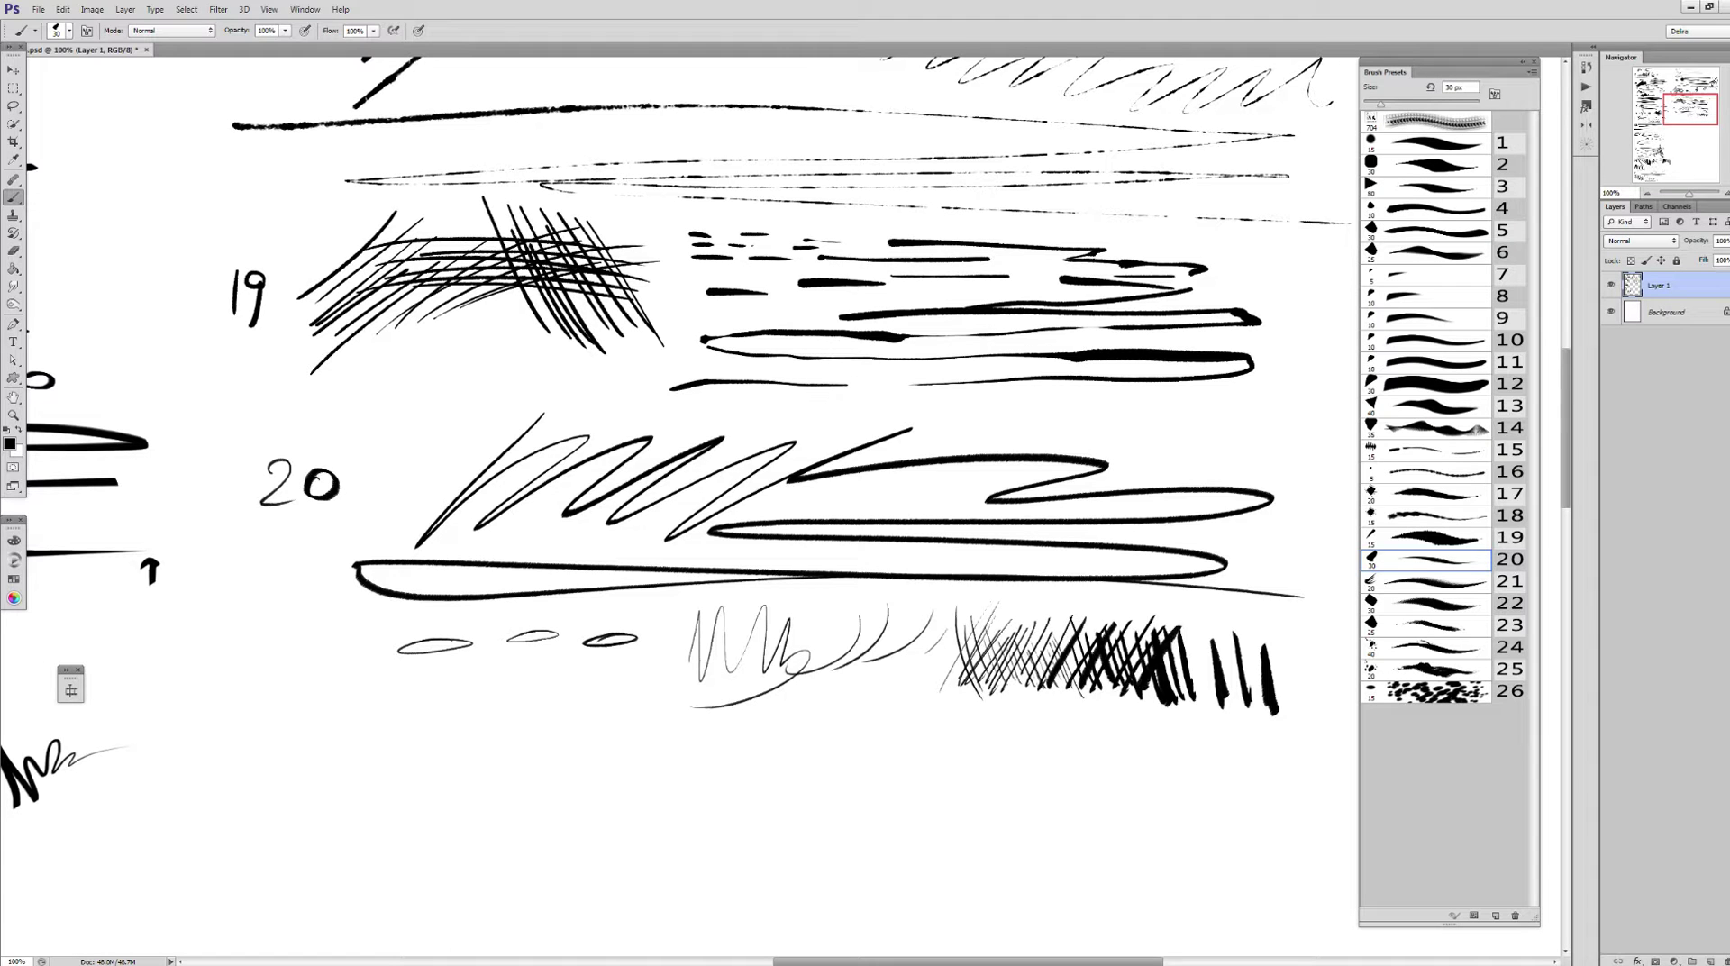
drag(1215, 622, 1187, 694)
drag(1258, 647, 1226, 693)
mouse_move(1287, 656)
mouse_down()
mouse_move(1199, 770)
mouse_move(1261, 668)
mouse_up()
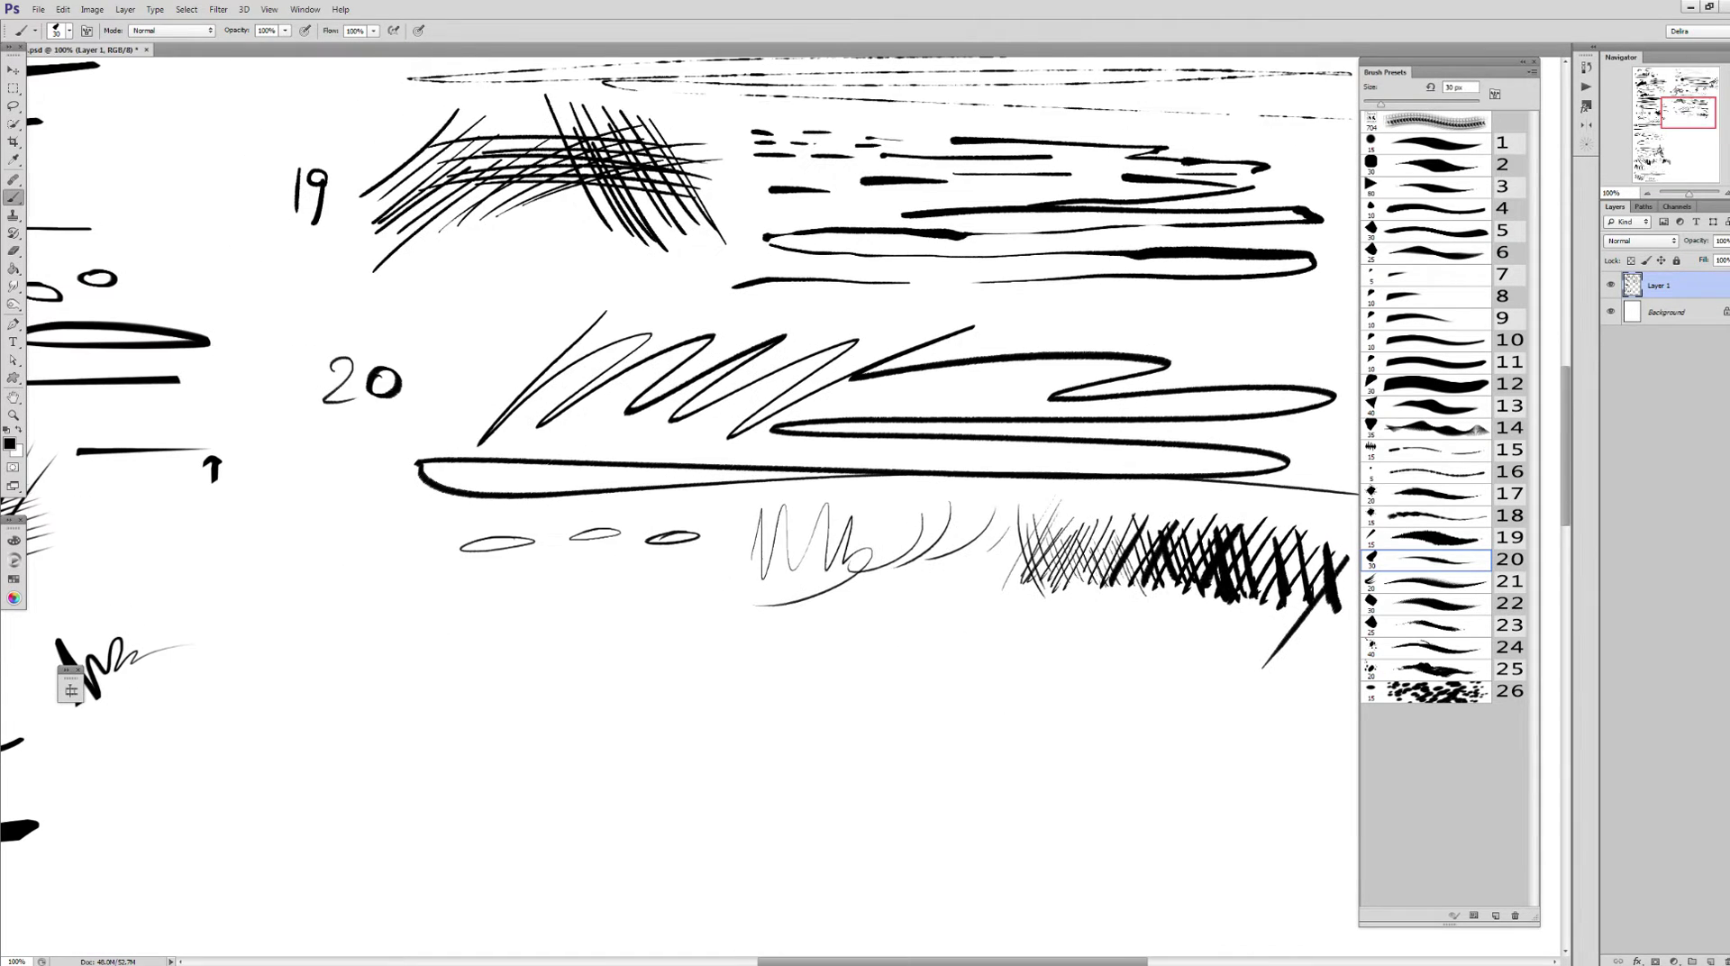
key(period)
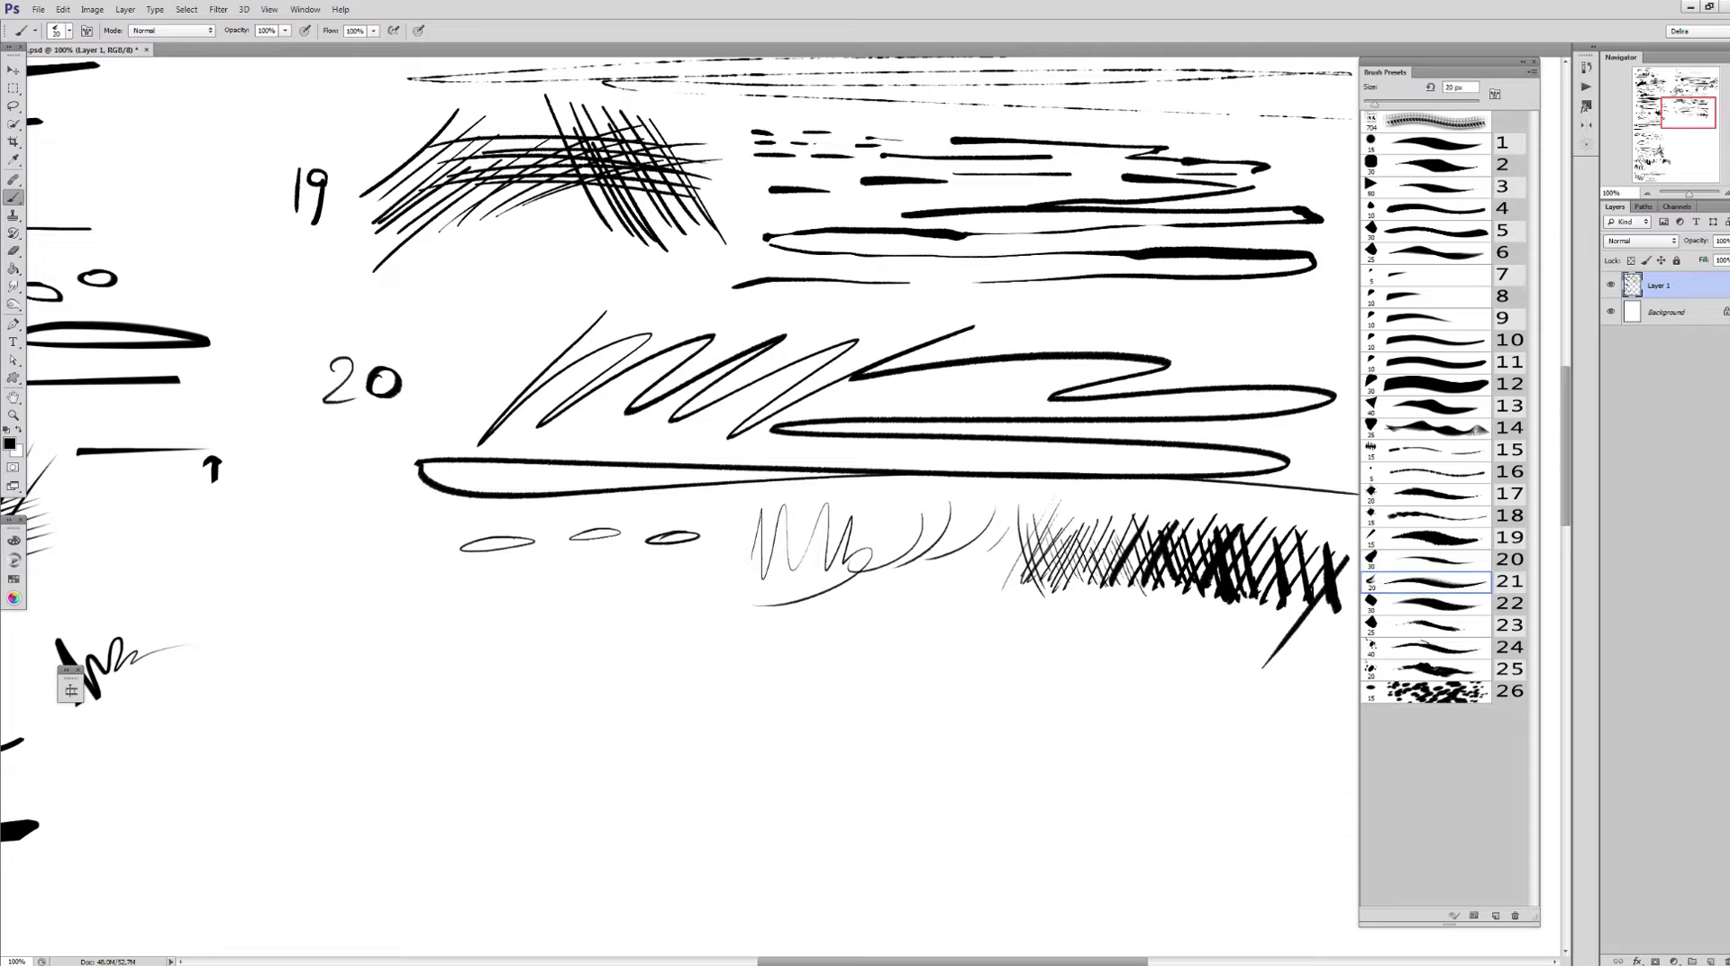
Write '21' and draw a curved C stroke with nested curves beside it
drag(349, 668, 378, 721)
mouse_move(403, 653)
mouse_down()
mouse_move(394, 746)
mouse_move(375, 686)
mouse_up()
drag(482, 566, 581, 667)
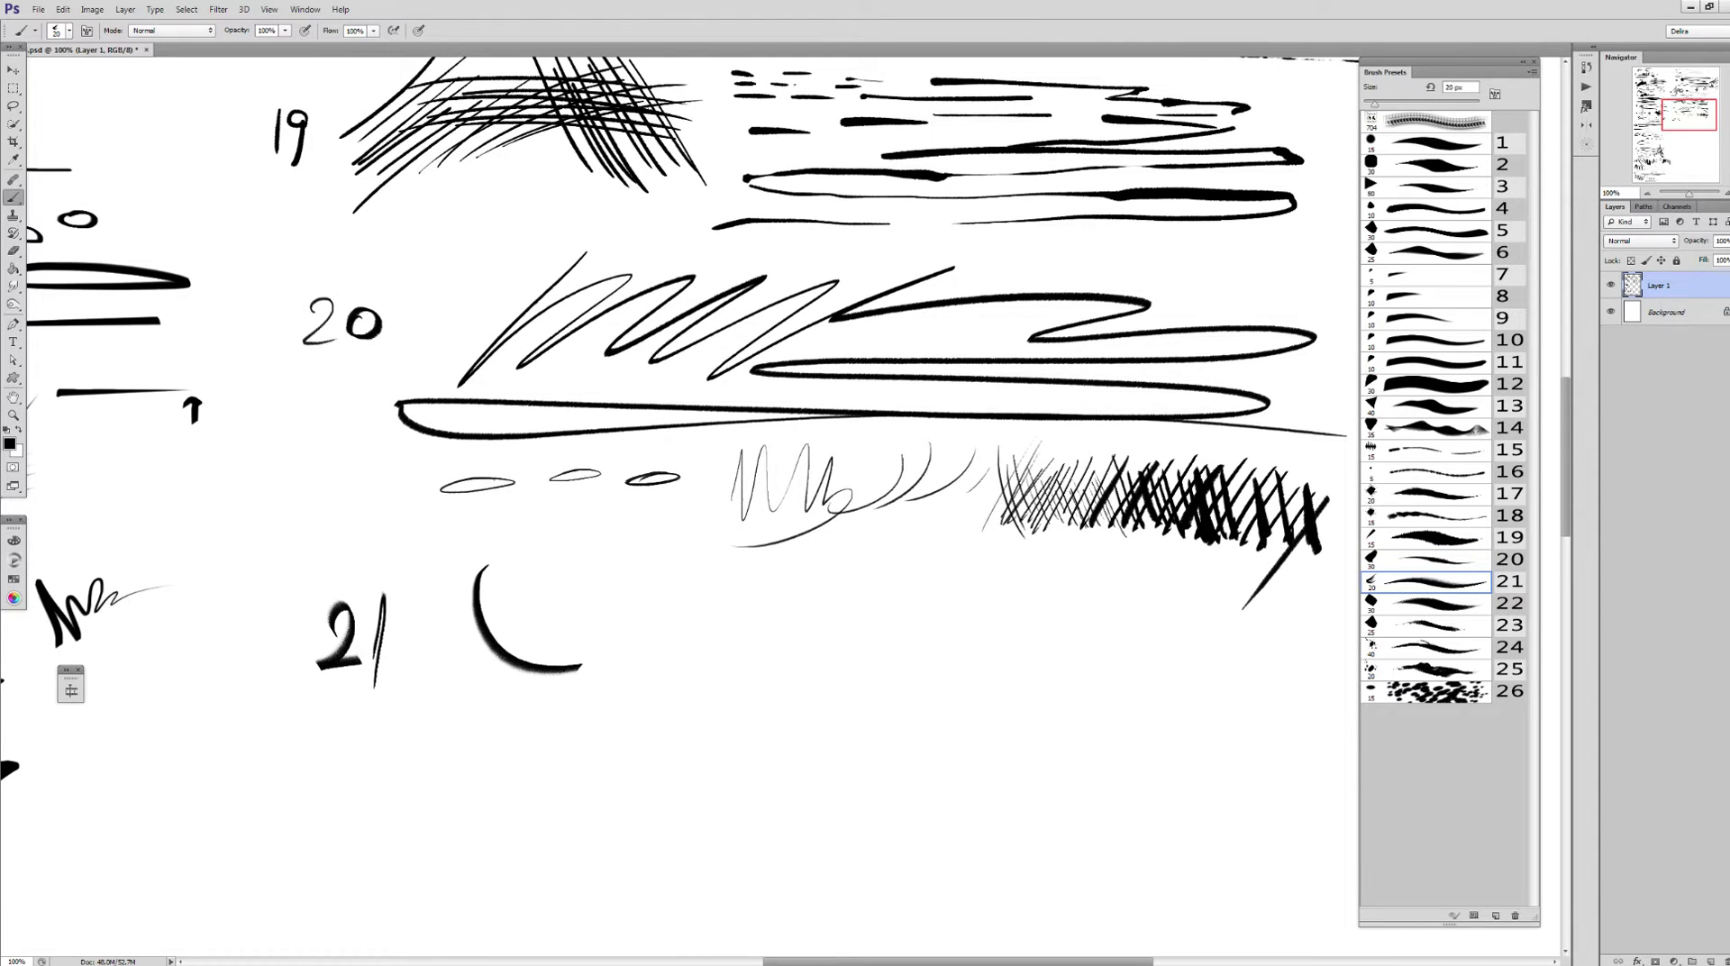
mouse_move(491, 574)
mouse_down()
mouse_move(555, 667)
mouse_move(719, 555)
mouse_up()
Add a hooked stroke, grass-like strokes with a base line, a small spiral and a blob
mouse_move(721, 615)
mouse_down()
mouse_move(739, 675)
mouse_move(793, 617)
mouse_up()
mouse_move(786, 630)
mouse_down()
mouse_move(761, 686)
mouse_move(847, 666)
mouse_move(789, 716)
mouse_move(546, 741)
mouse_up()
mouse_move(978, 703)
mouse_down()
mouse_move(937, 708)
mouse_move(1069, 717)
mouse_up()
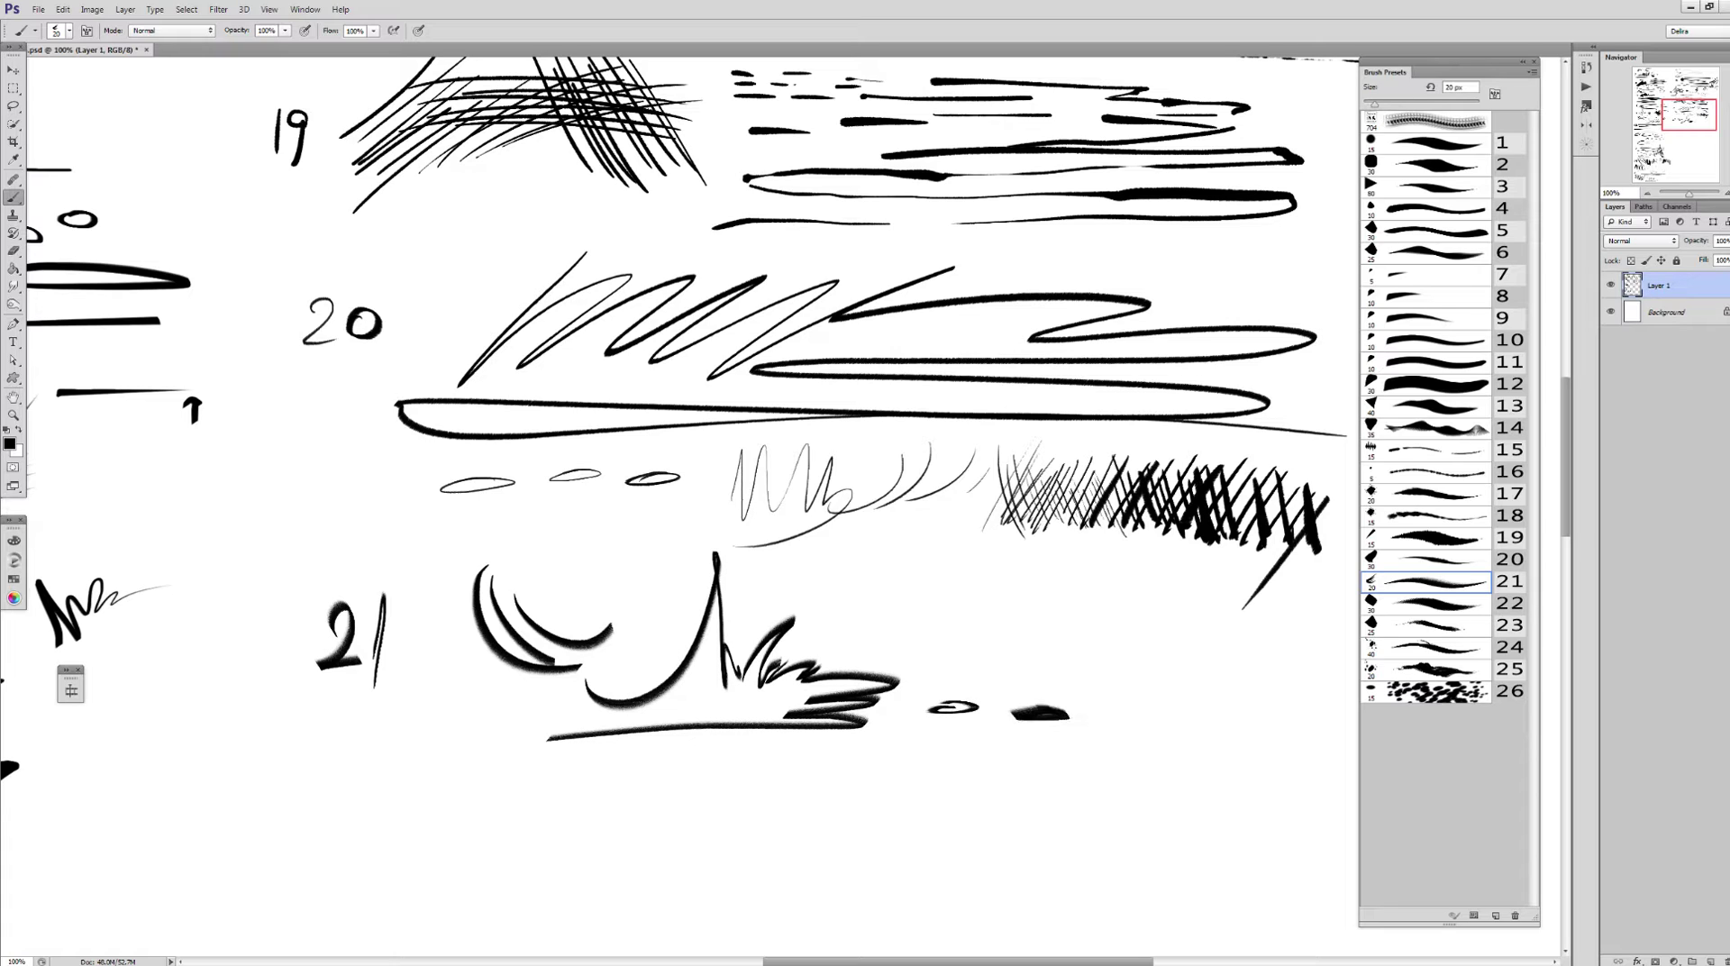
Draw long thin horizontal strokes and a tall zigzag across row 21
drag(849, 624, 1205, 618)
drag(890, 645, 1260, 654)
drag(980, 672, 1350, 684)
drag(1342, 684, 884, 613)
mouse_move(845, 681)
mouse_down()
mouse_move(946, 645)
mouse_move(1054, 644)
mouse_move(860, 663)
mouse_move(802, 711)
mouse_move(1145, 610)
mouse_up()
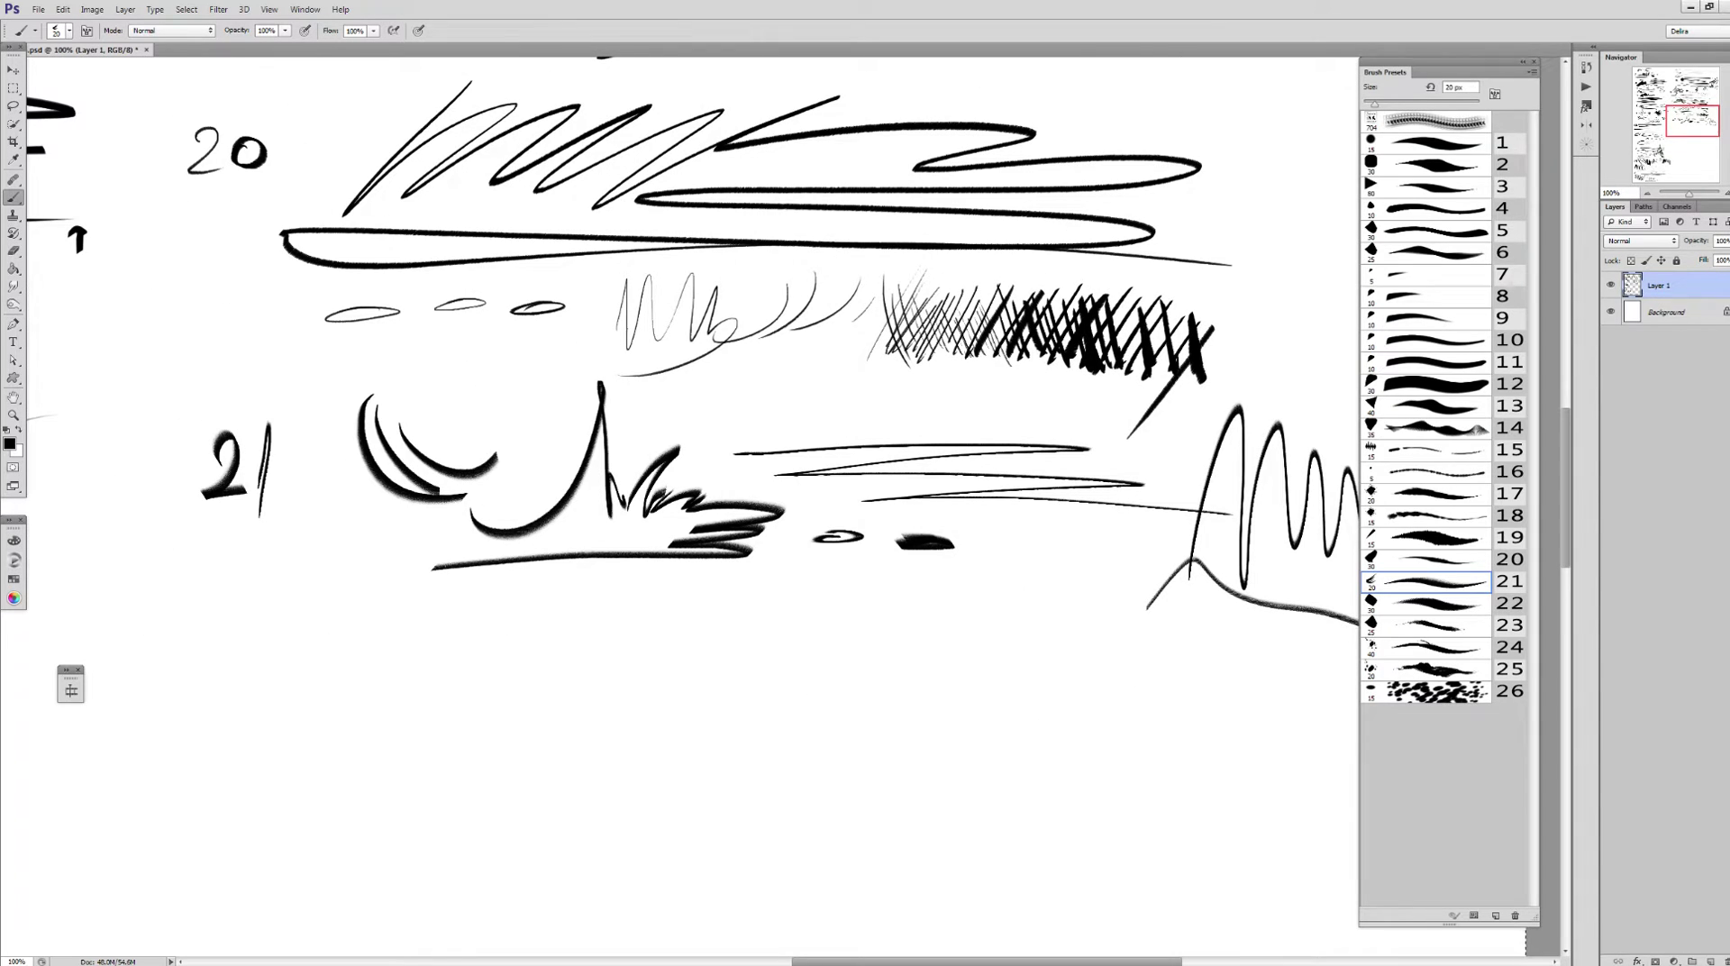
Draw a wavy line with small circles below it
mouse_move(321, 493)
mouse_down()
mouse_move(315, 610)
mouse_move(830, 676)
mouse_move(1198, 640)
mouse_move(1205, 533)
mouse_up()
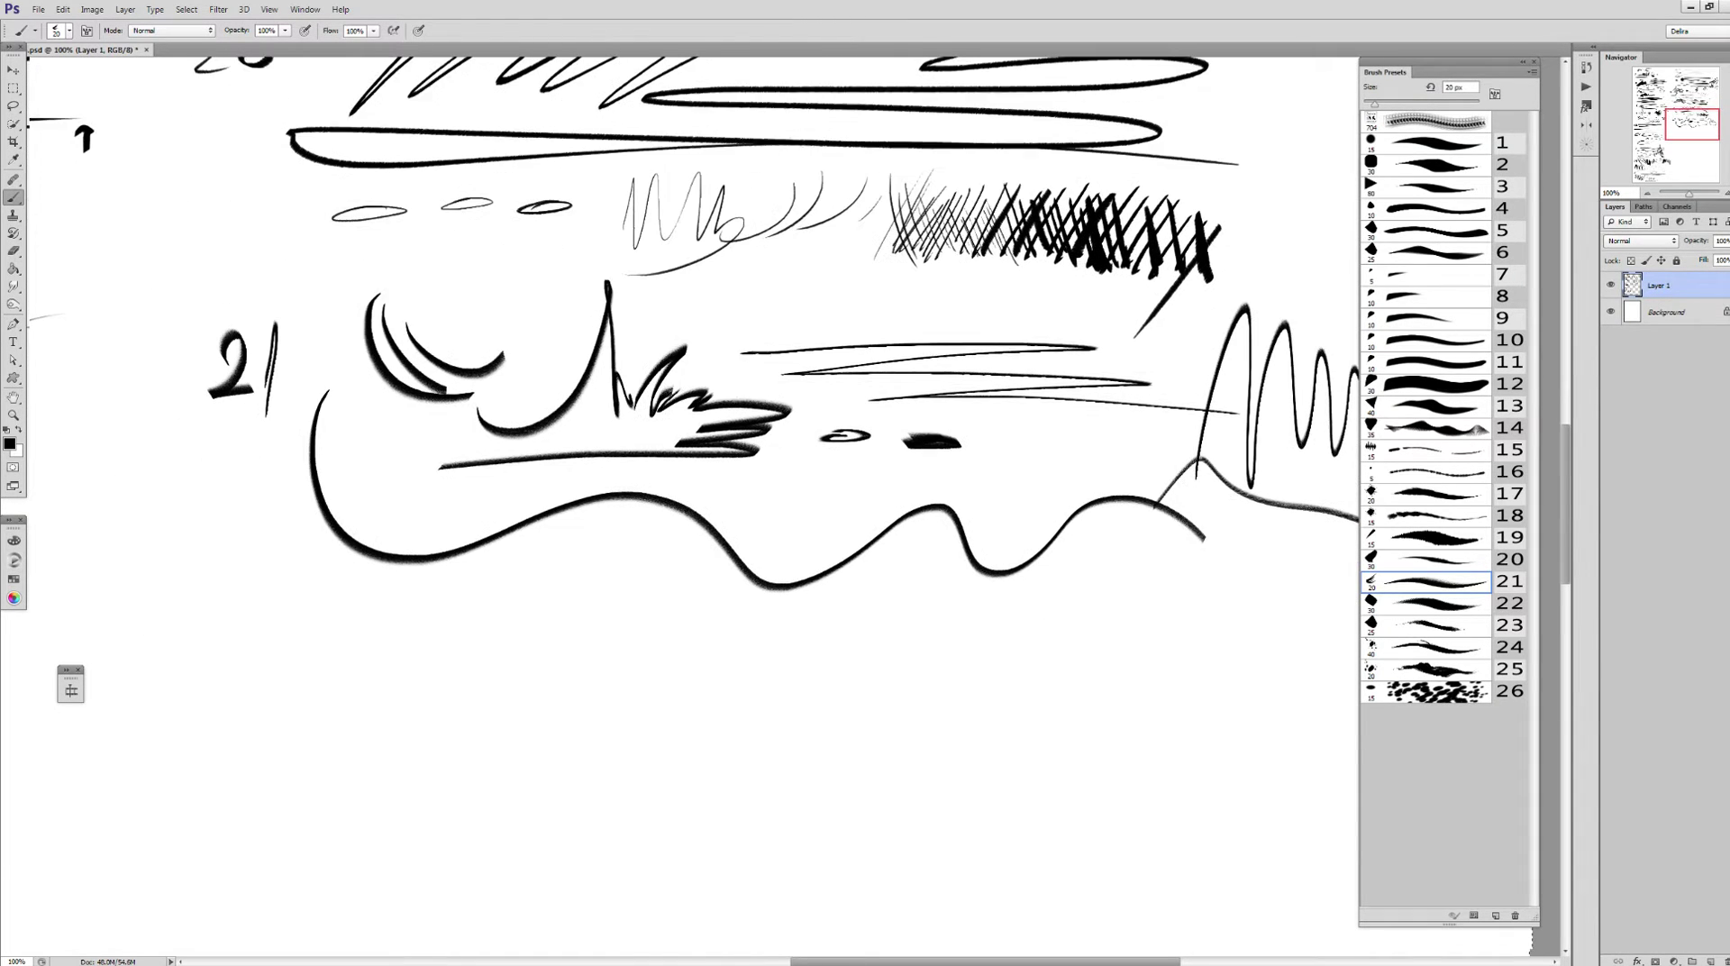
drag(653, 525, 674, 549)
drag(920, 551, 938, 557)
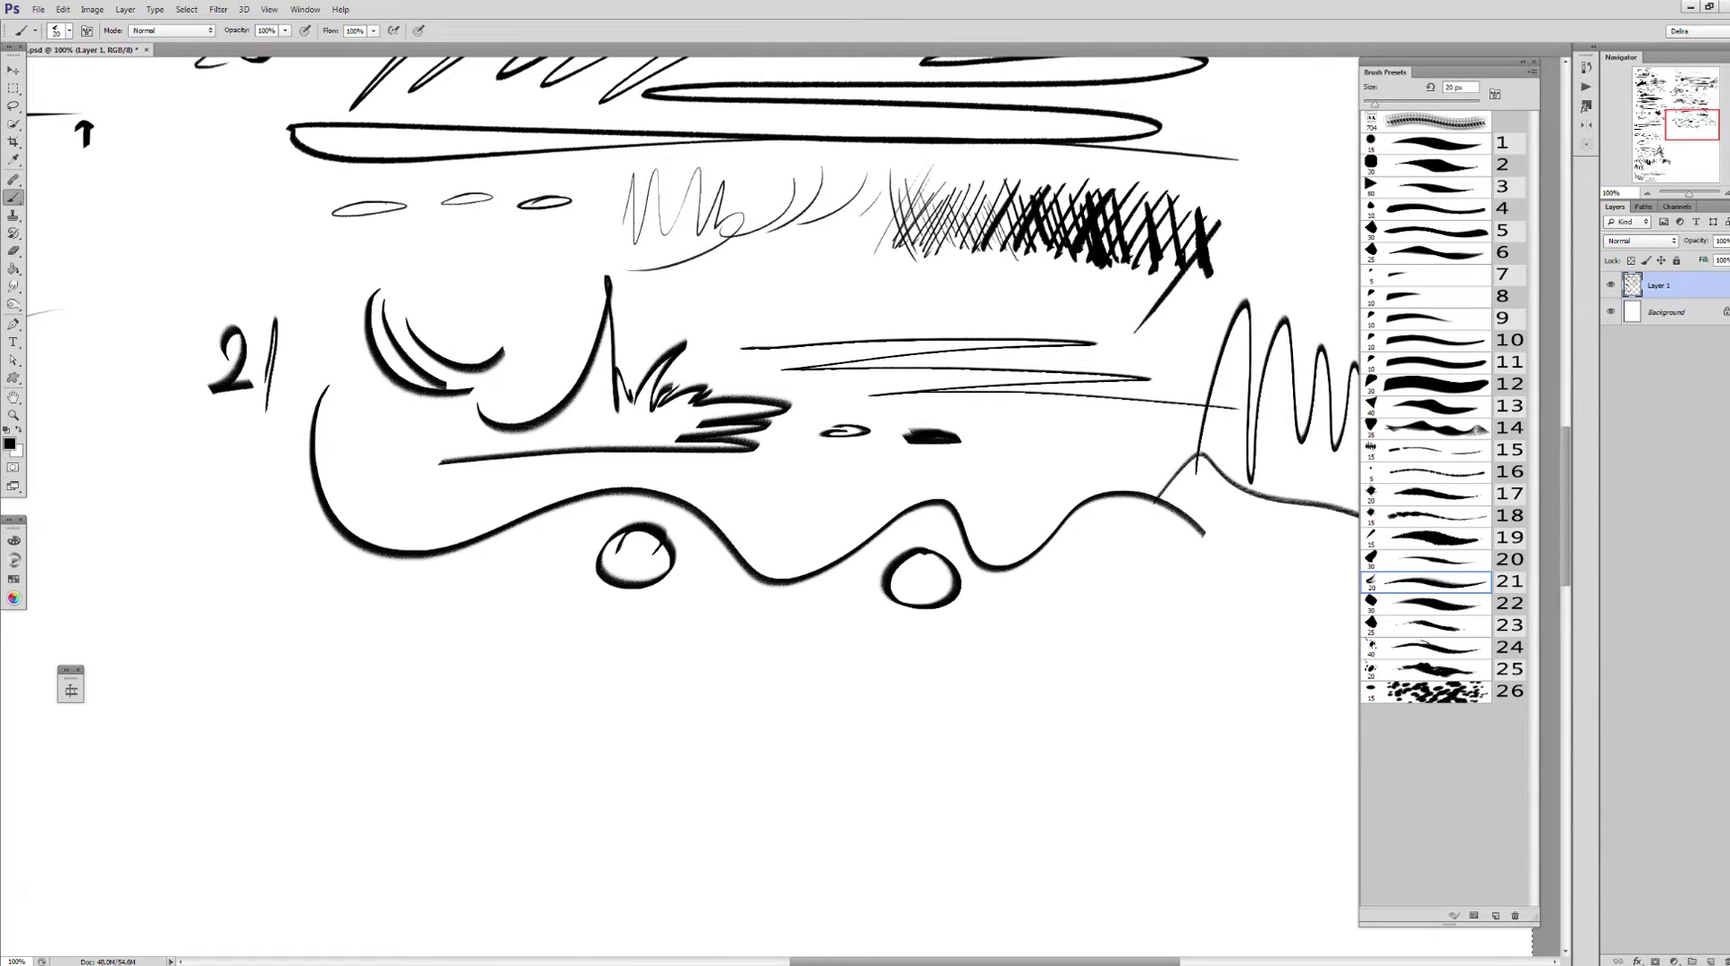
mouse_move(1117, 554)
mouse_down()
mouse_move(1086, 591)
mouse_move(1140, 563)
mouse_up()
drag(721, 631, 835, 599)
drag(811, 450, 695, 479)
Finish the last circle of row 21, switch to ink preset 22 and write '22'
drag(1080, 584, 1113, 551)
drag(721, 451, 829, 419)
key(period)
drag(811, 541, 644, 352)
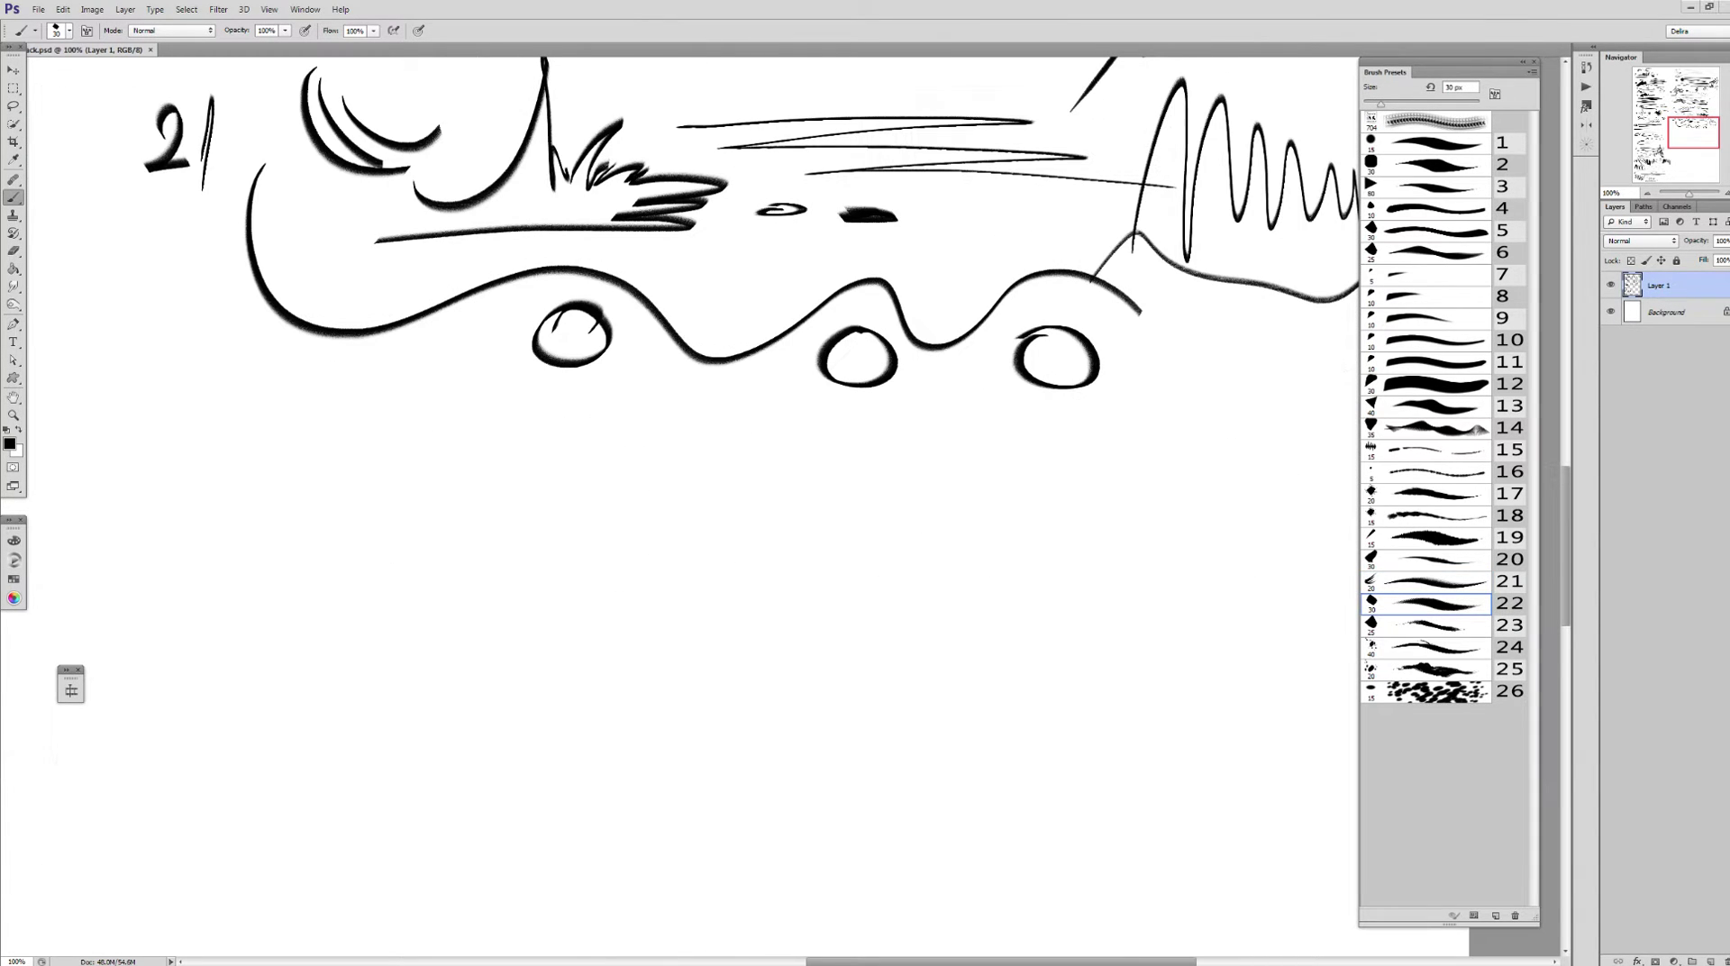
mouse_move(186, 470)
mouse_down()
mouse_move(209, 514)
mouse_move(268, 505)
mouse_up()
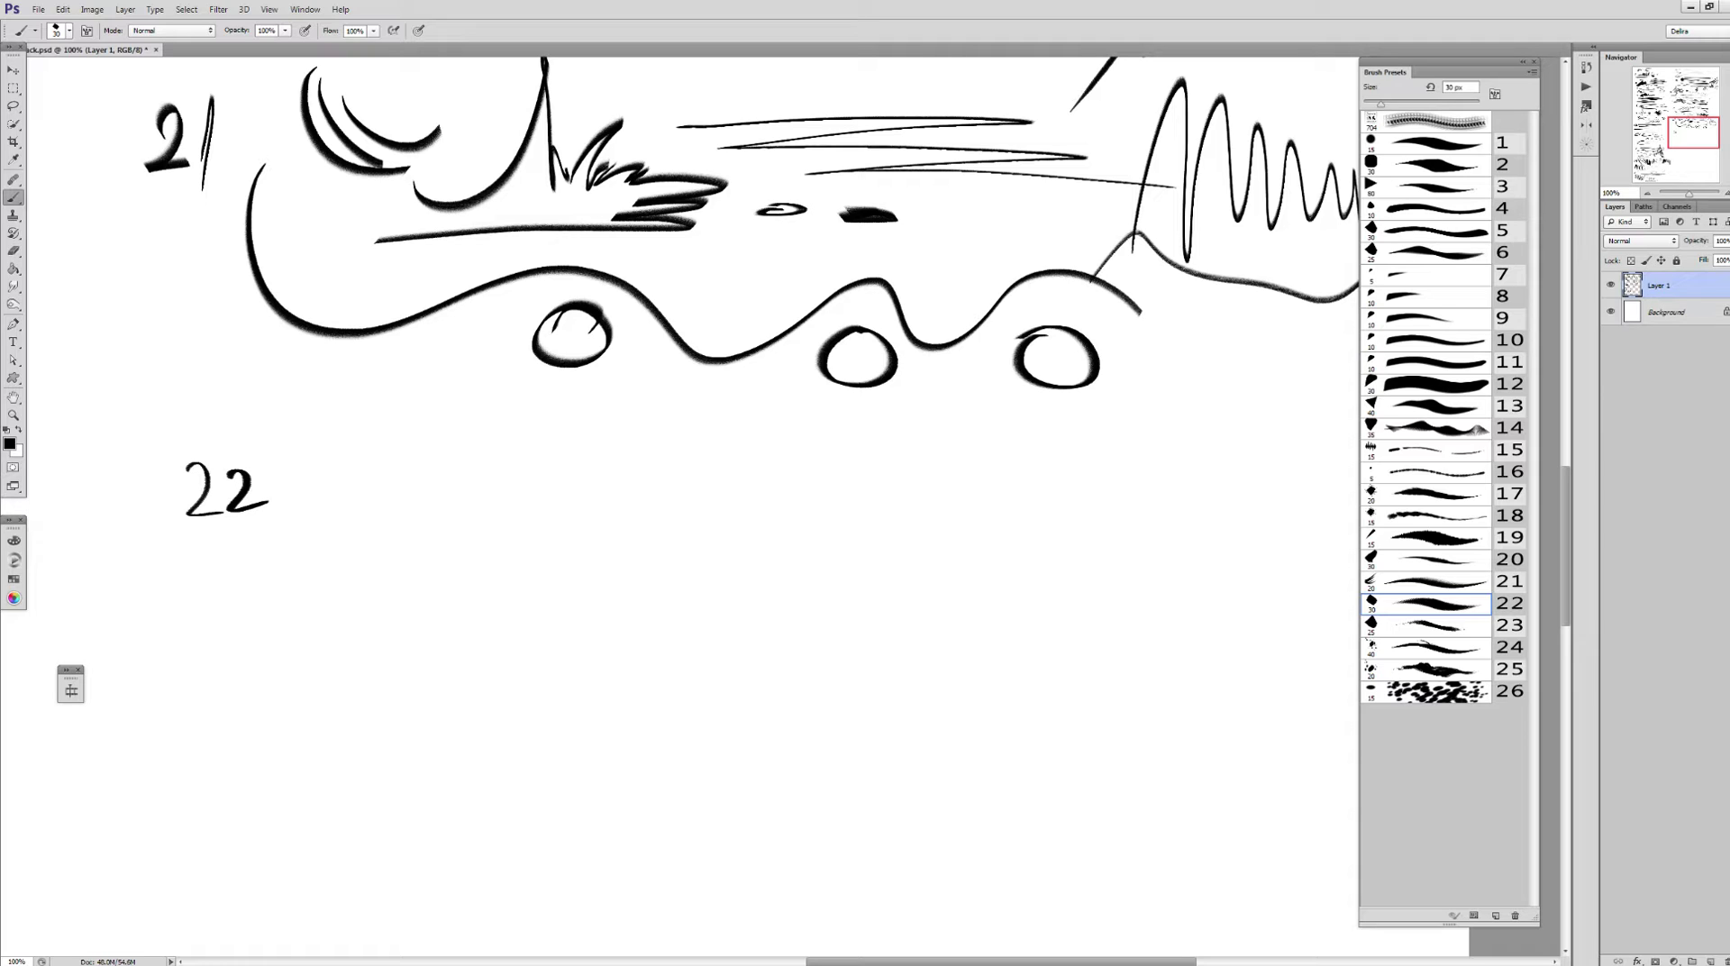
Draw parallel diagonal hatching beside the 22 label
drag(399, 429, 331, 526)
drag(422, 442, 349, 532)
mouse_move(449, 446)
mouse_down()
mouse_move(372, 532)
mouse_move(399, 531)
mouse_up()
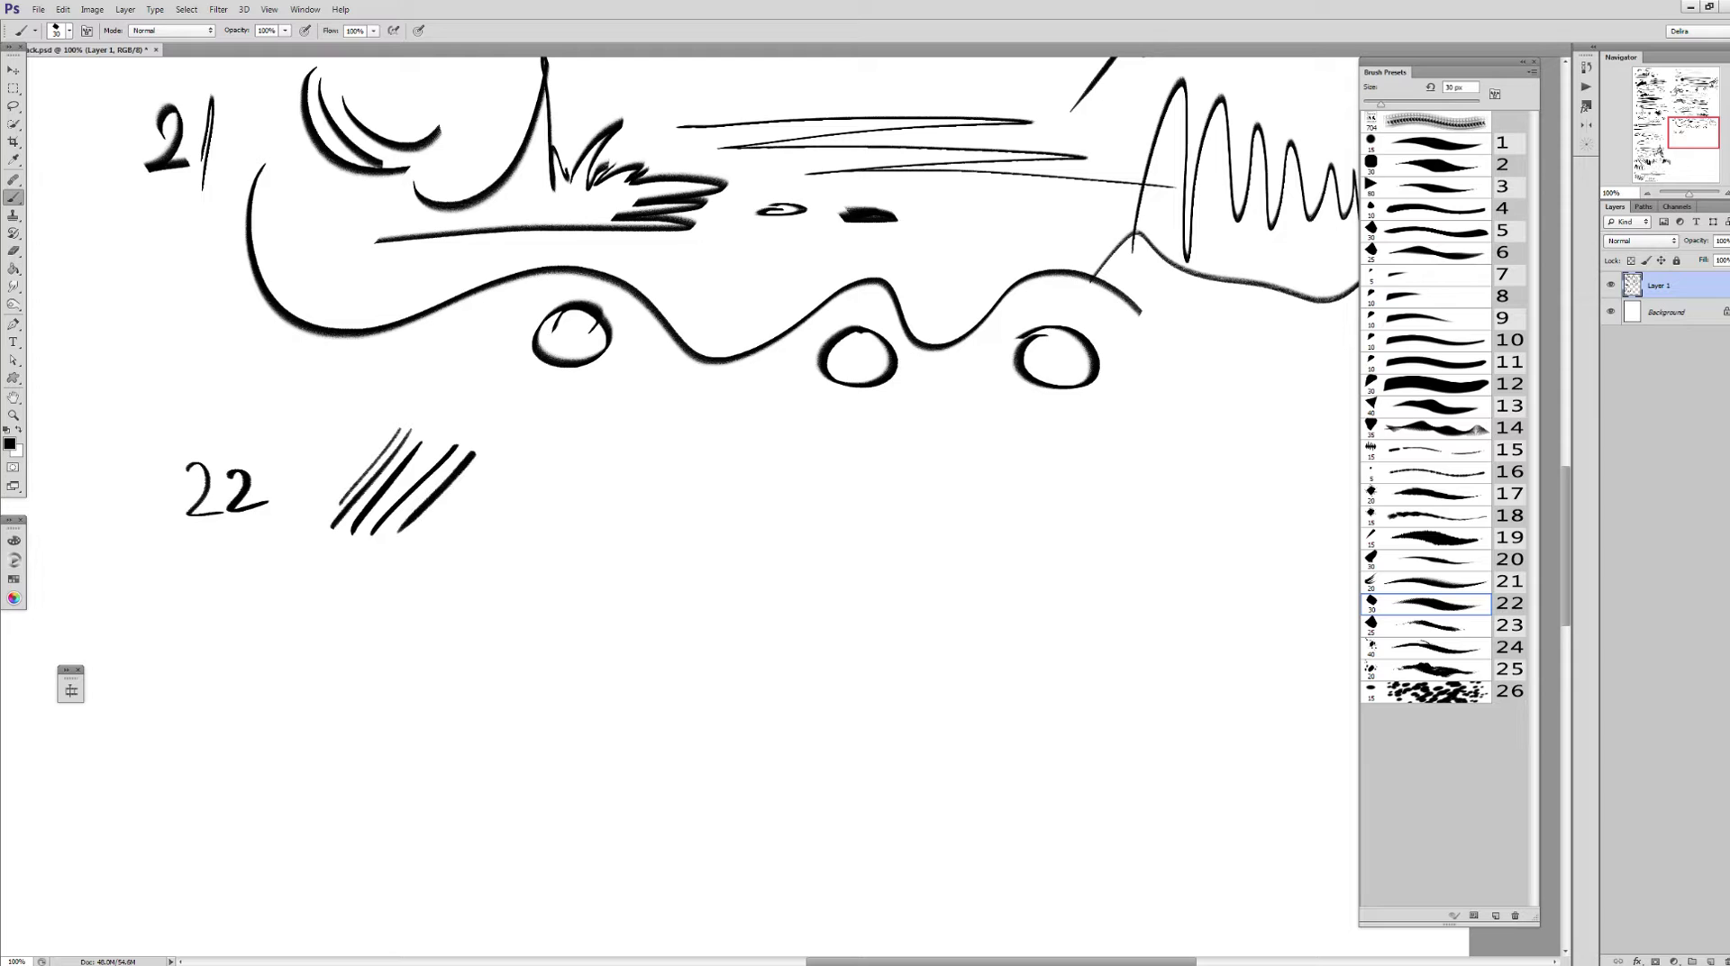
mouse_move(503, 460)
mouse_down()
mouse_move(422, 540)
mouse_move(444, 550)
mouse_up()
drag(559, 469, 467, 551)
Draw a long zigzag with two long horizontal strokes beneath it
mouse_move(598, 450)
mouse_down()
mouse_move(568, 481)
mouse_move(1172, 499)
mouse_up()
drag(635, 532, 1170, 539)
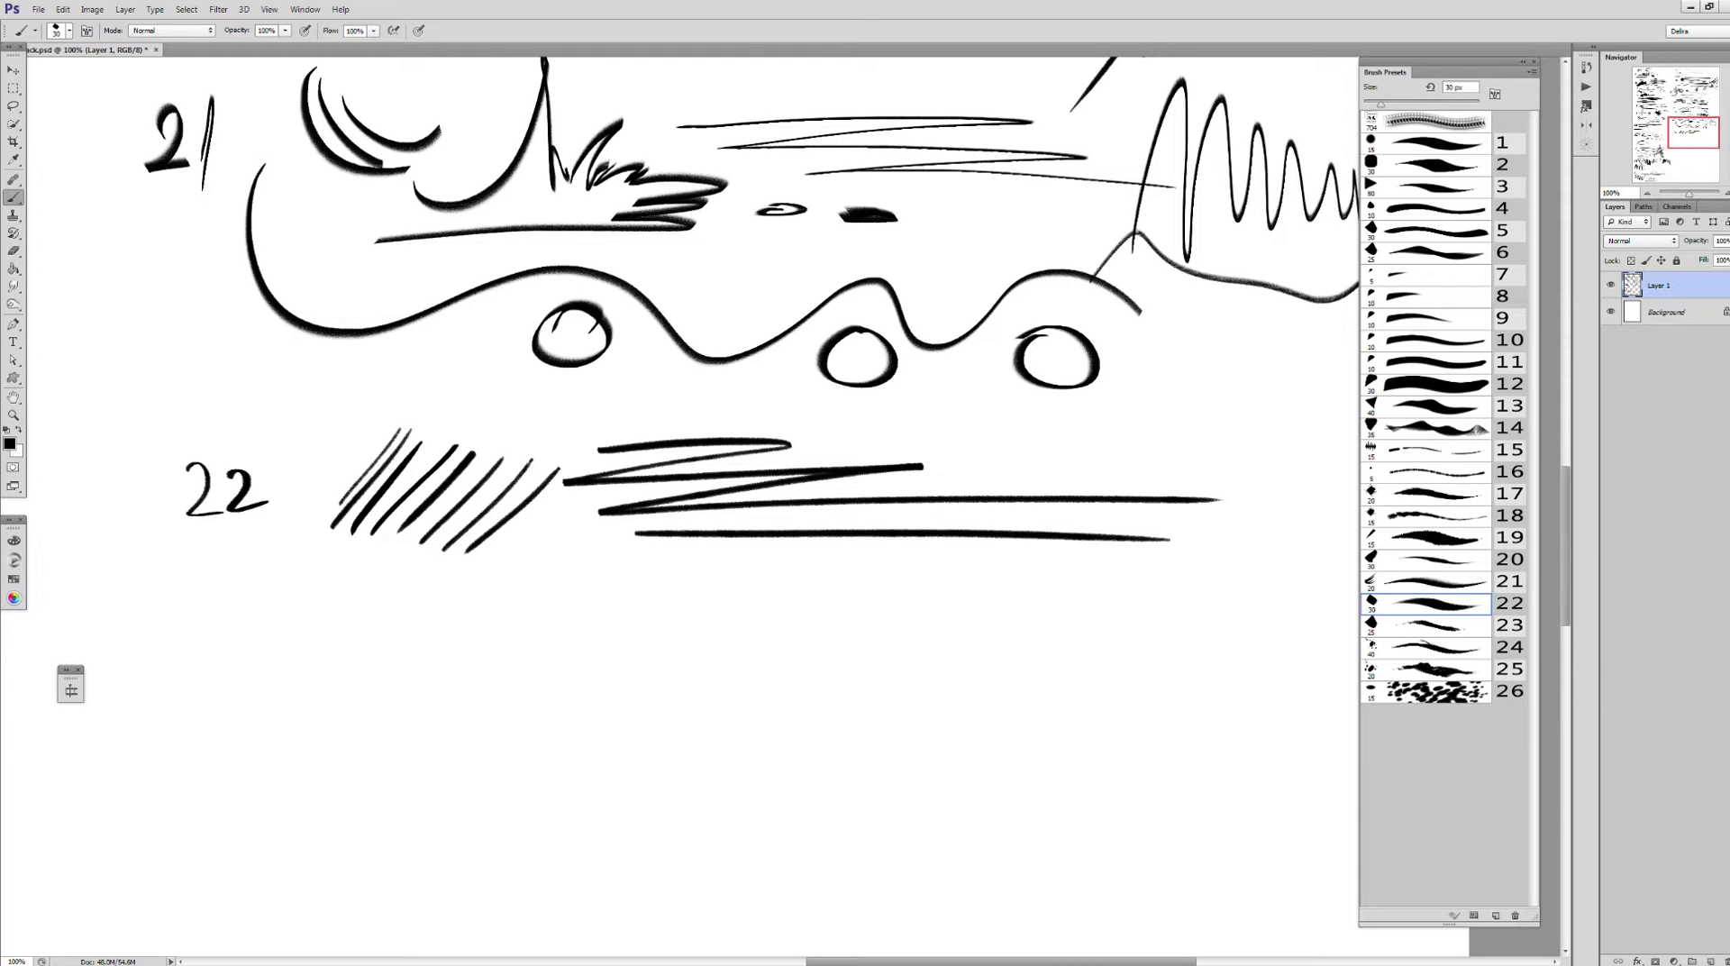
drag(640, 564, 1191, 567)
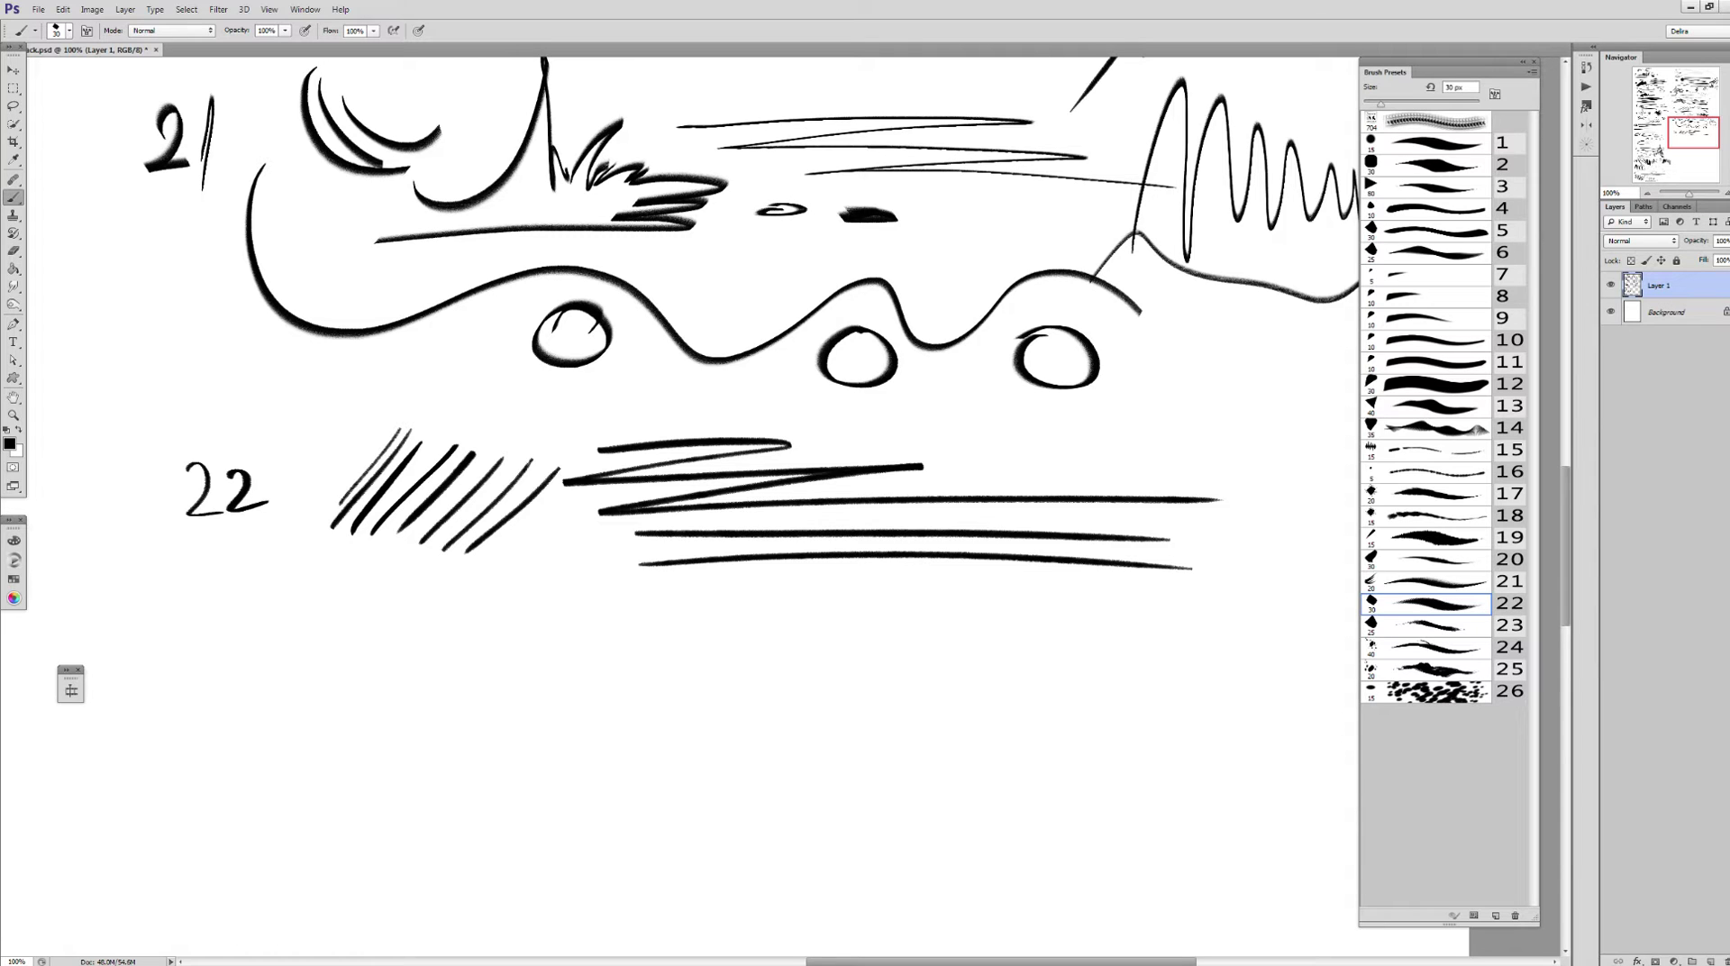
mouse_move(1172, 444)
mouse_down()
mouse_move(1059, 462)
mouse_move(1242, 460)
mouse_up()
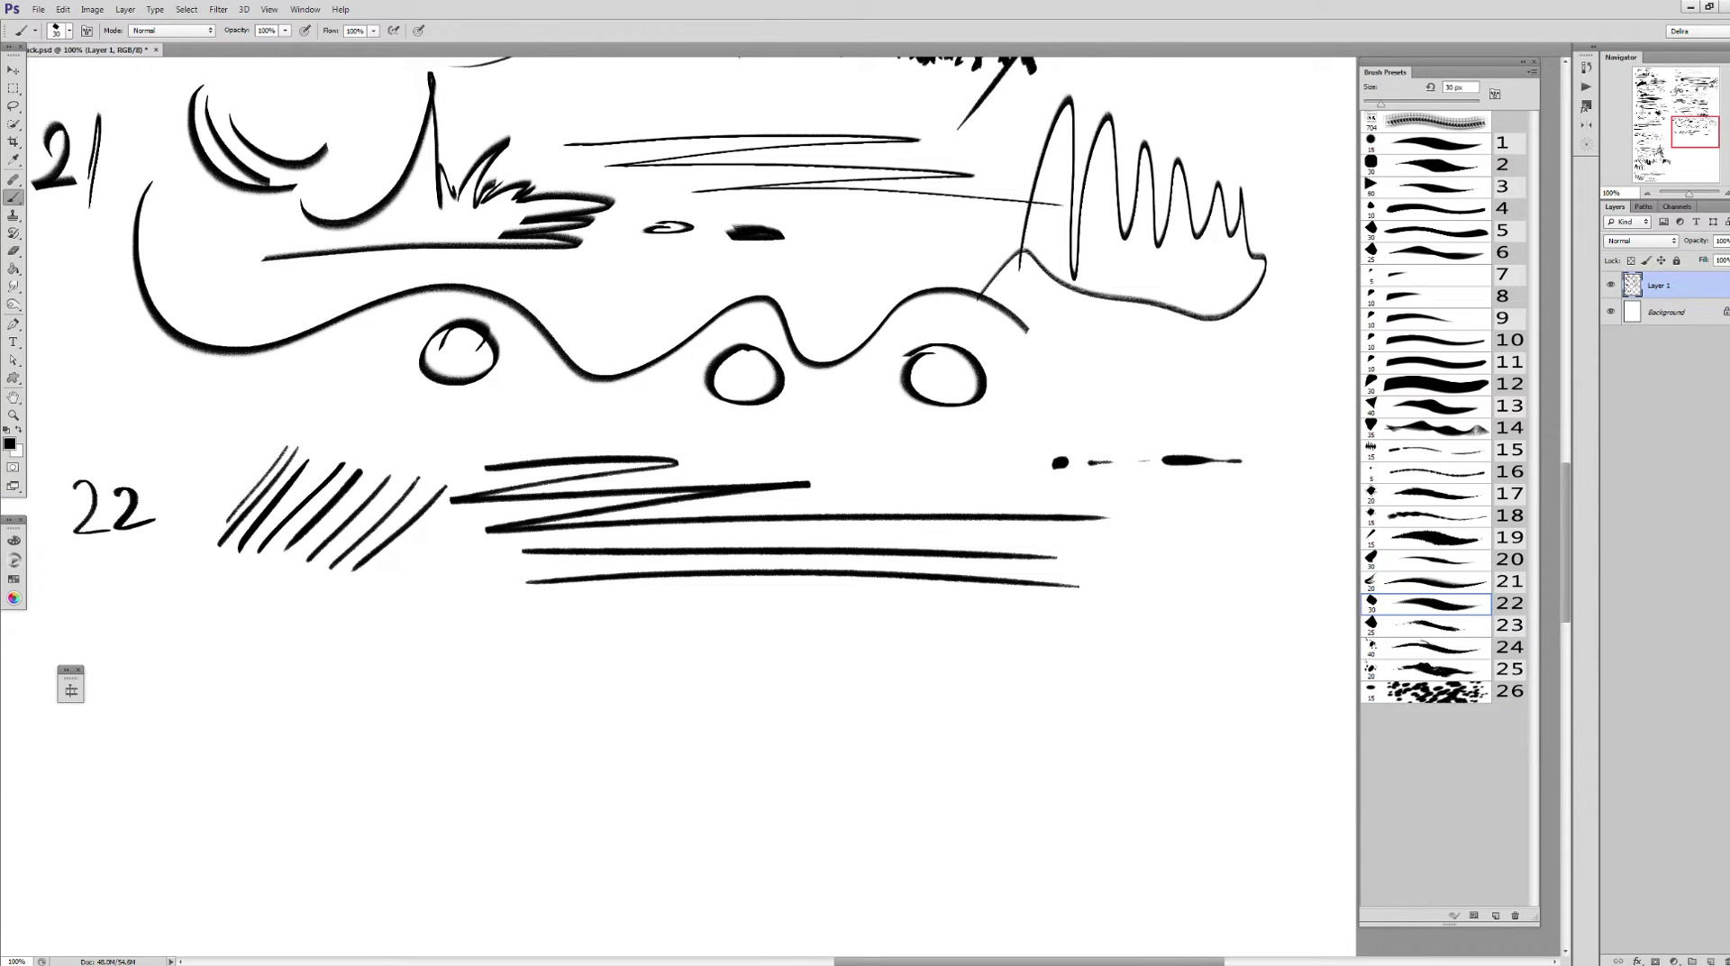
Paint marks at the right end of row 22 and loose curves below the lines
drag(1041, 480, 1086, 480)
mouse_move(1158, 487)
mouse_down()
mouse_move(1309, 487)
mouse_move(1125, 510)
mouse_move(1243, 534)
mouse_up()
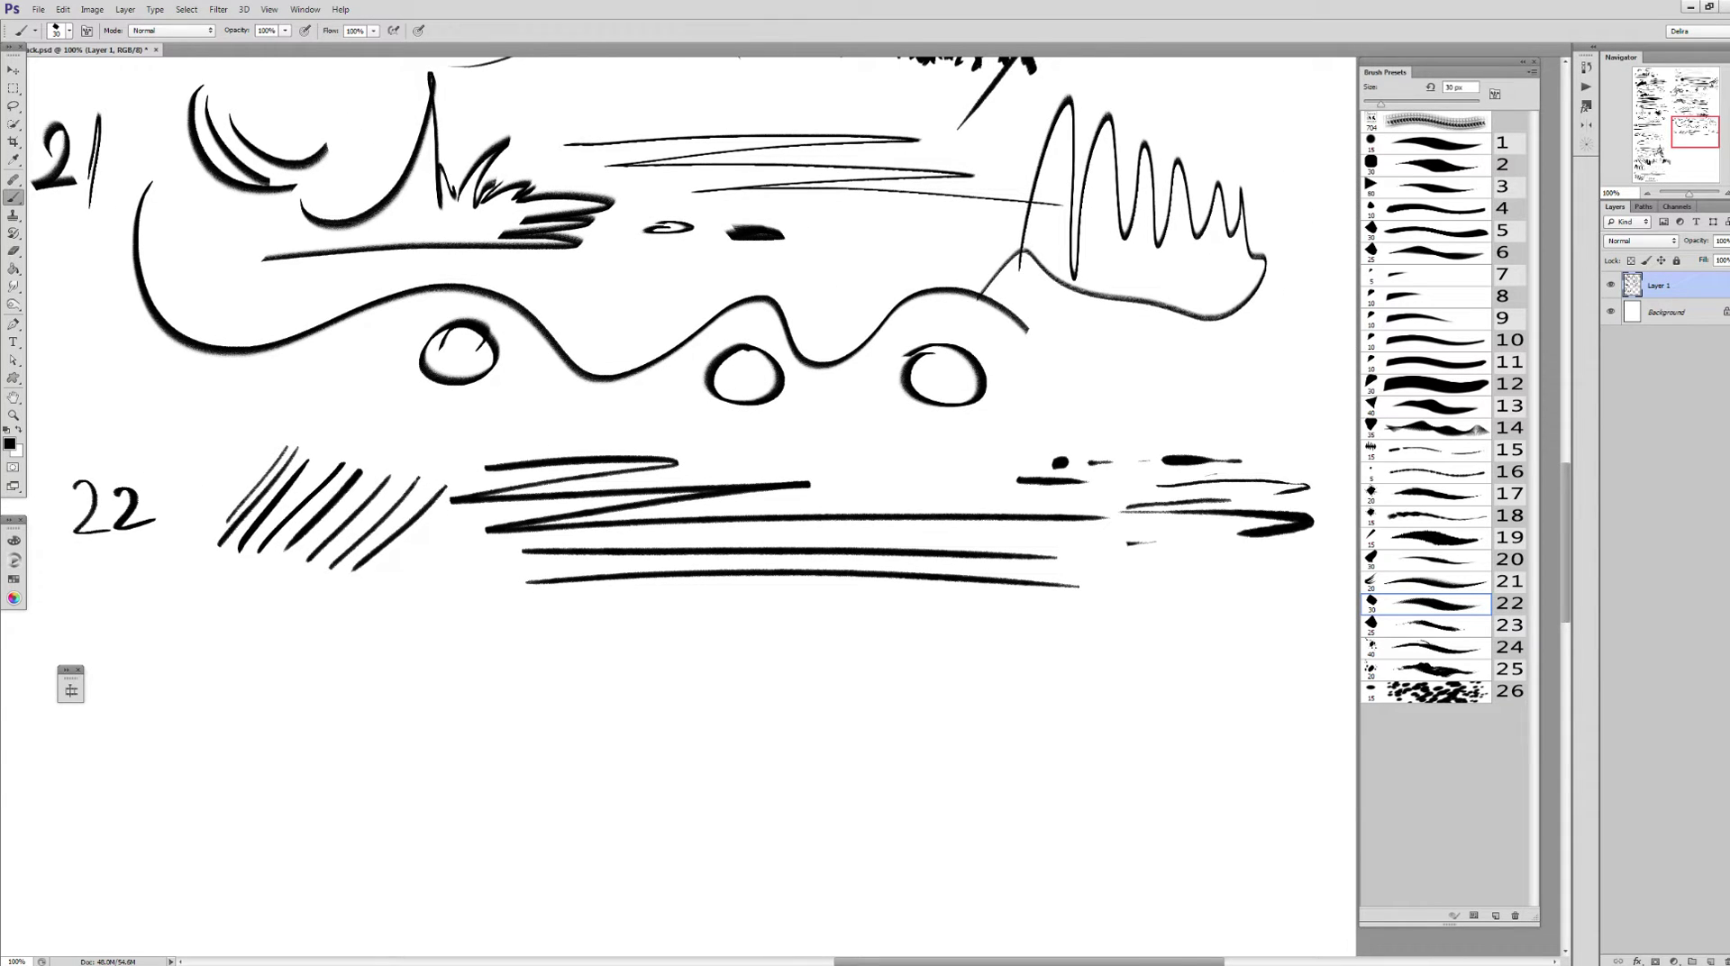
mouse_move(1032, 551)
mouse_down()
mouse_move(1281, 558)
mouse_move(1172, 598)
mouse_move(375, 611)
mouse_up()
drag(631, 721, 734, 662)
drag(503, 491, 507, 632)
mouse_move(453, 543)
mouse_down()
mouse_move(573, 615)
mouse_move(663, 598)
mouse_move(615, 590)
mouse_move(591, 634)
mouse_up()
Add curved hatch strokes beneath the curves and across the horizontal lines
drag(696, 559, 635, 626)
mouse_move(715, 565)
mouse_down()
mouse_move(651, 631)
mouse_move(673, 629)
mouse_up()
drag(757, 586, 689, 630)
drag(854, 470, 871, 592)
mouse_move(840, 480)
mouse_down()
mouse_move(873, 551)
mouse_move(910, 555)
mouse_up()
drag(918, 491, 955, 553)
mouse_move(944, 471)
mouse_down()
mouse_move(981, 549)
mouse_move(1050, 554)
mouse_move(1050, 618)
mouse_up()
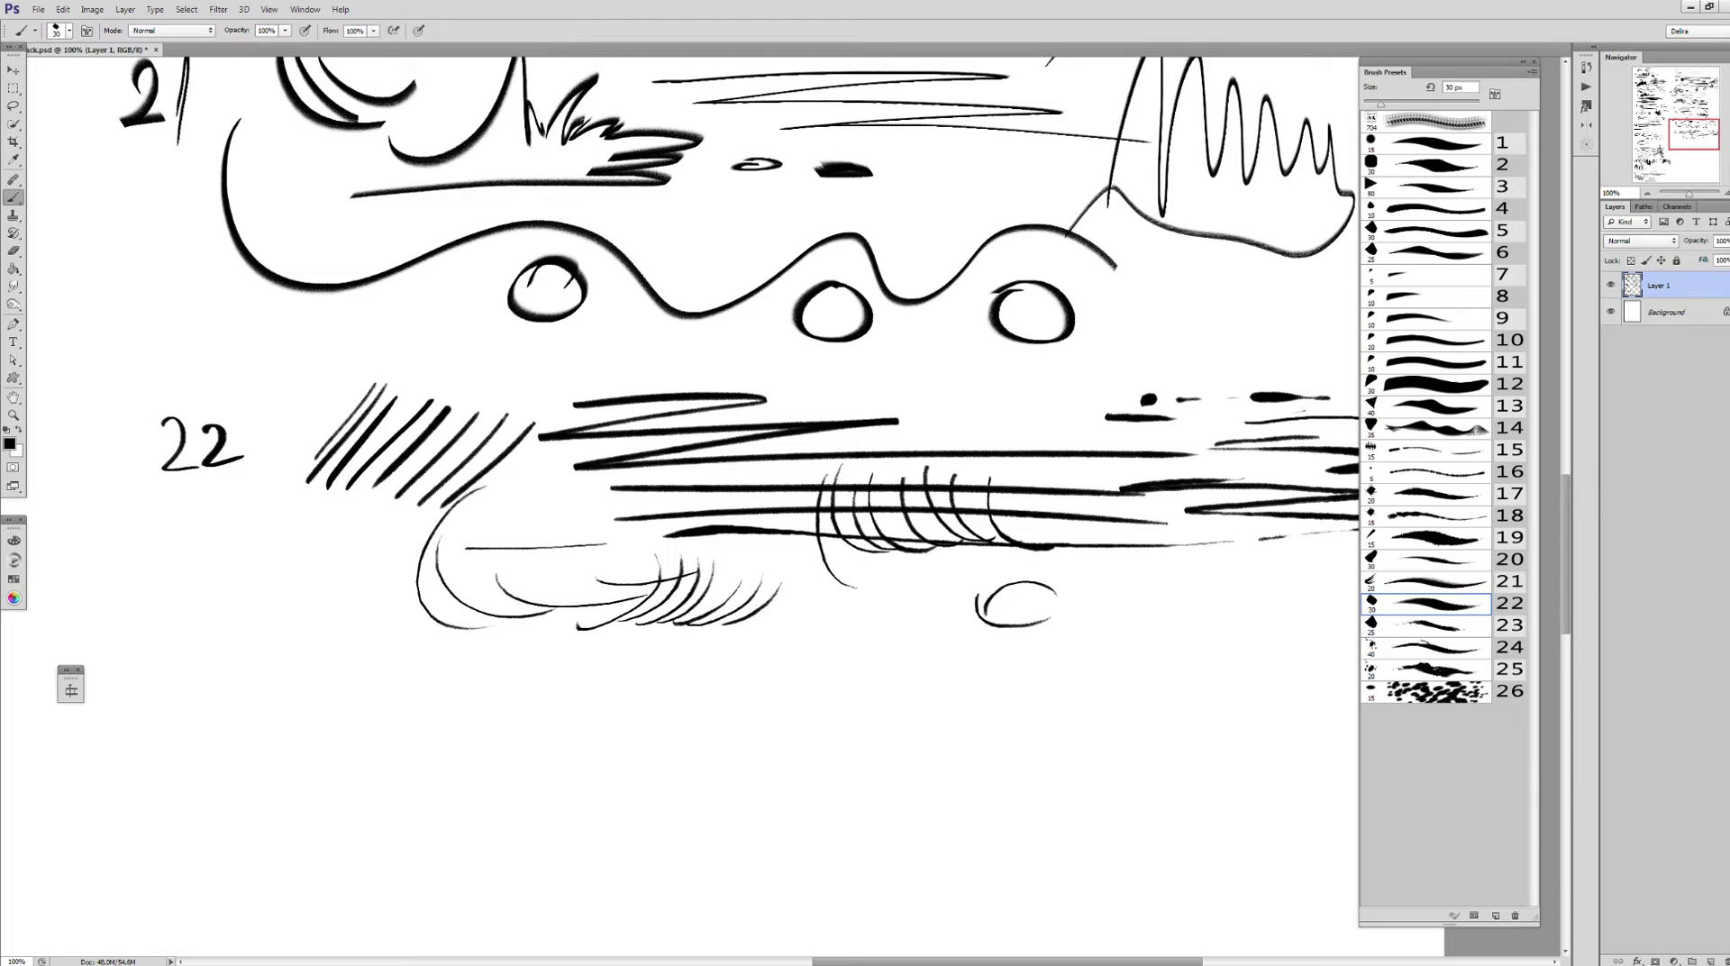
Switch to ink preset 23 at 25 px, write '23' and paint long tapered strokes
key(period)
drag(721, 450, 799, 414)
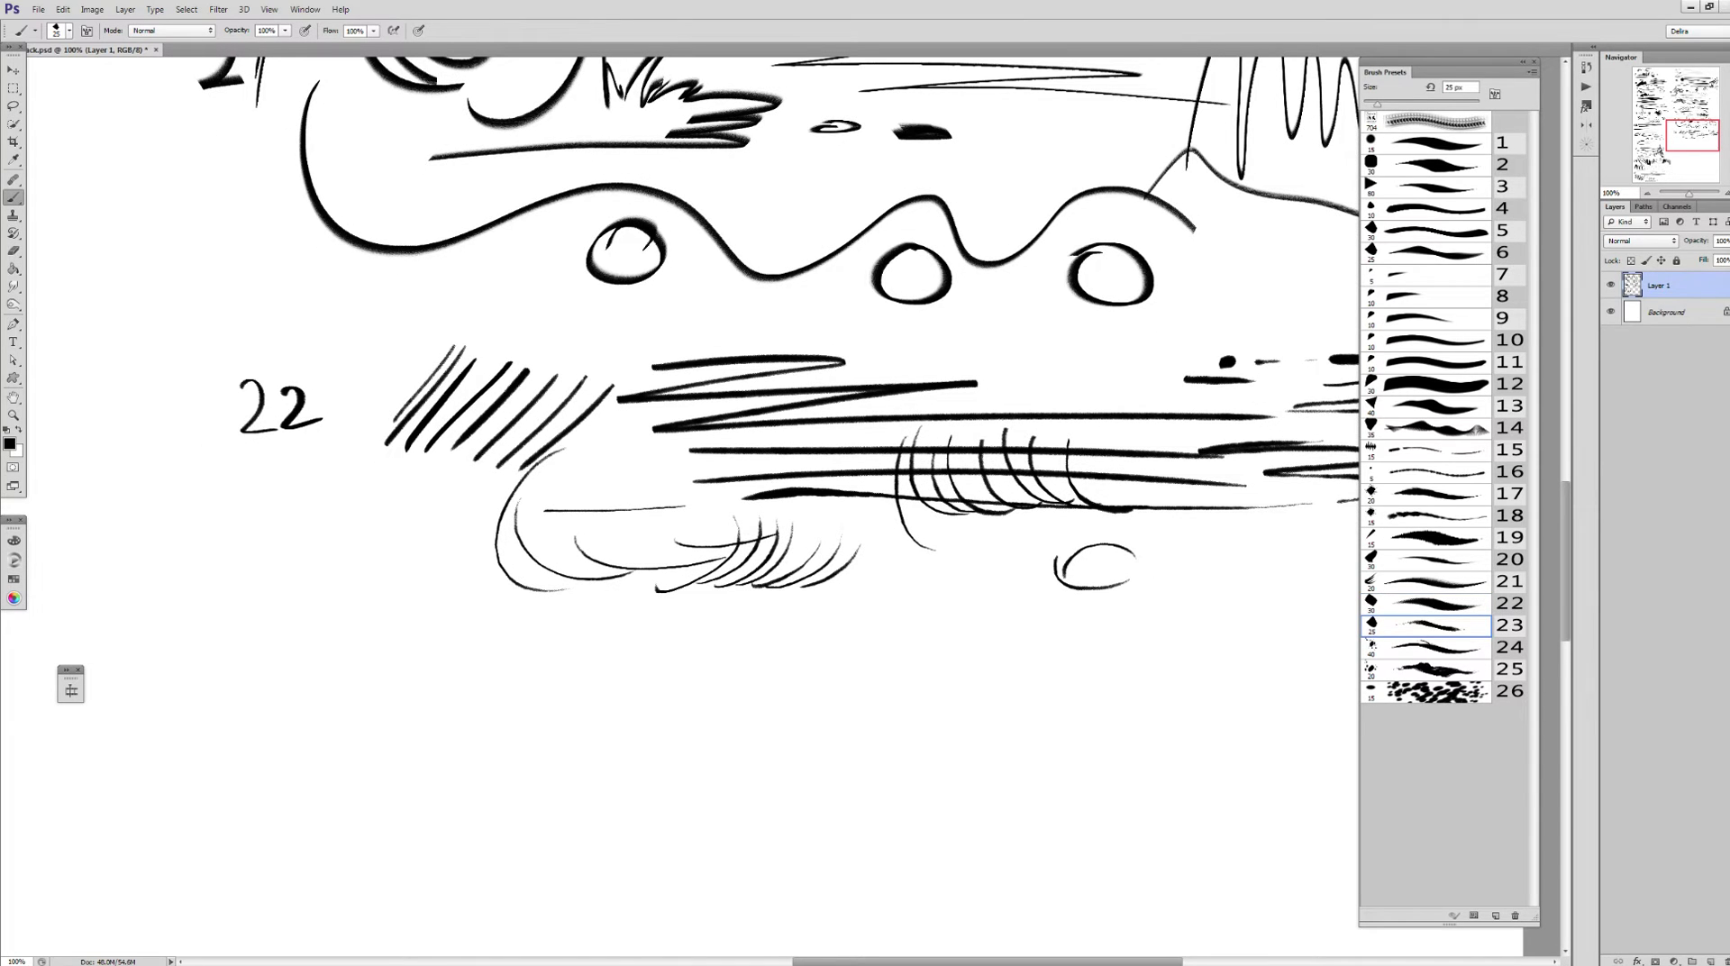
drag(270, 682, 280, 721)
drag(811, 451, 787, 440)
drag(361, 626, 793, 611)
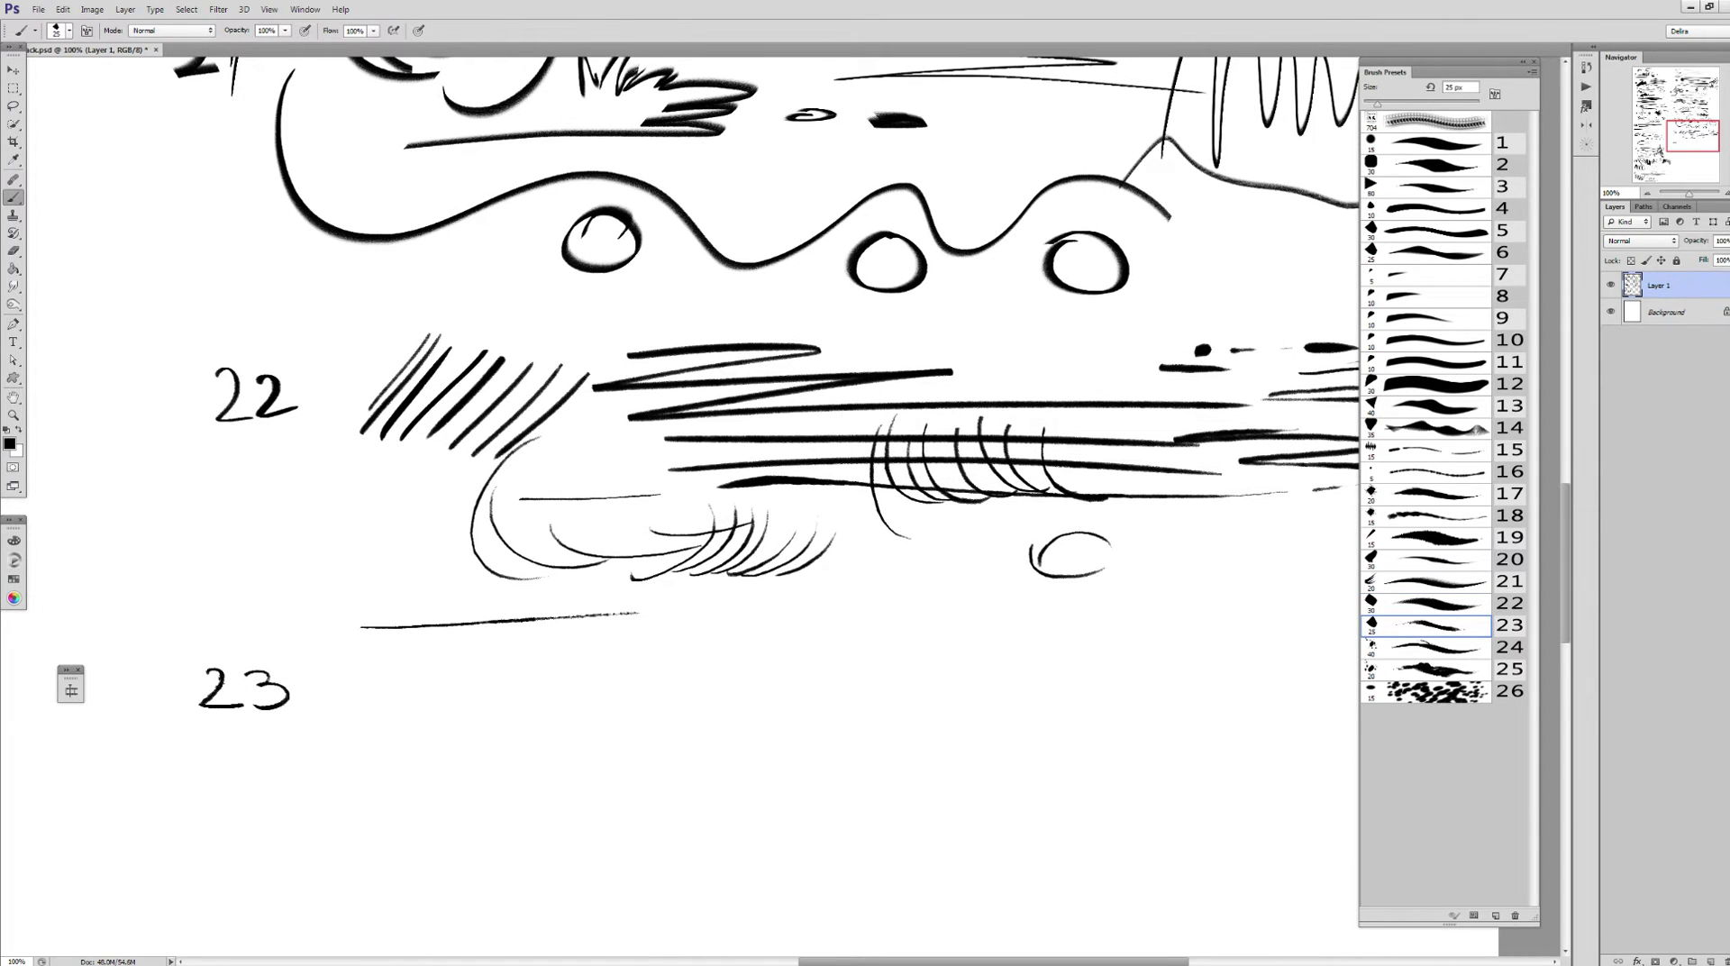
mouse_move(408, 657)
mouse_down()
mouse_move(791, 613)
mouse_move(1167, 642)
mouse_move(1074, 627)
mouse_move(1333, 619)
mouse_up()
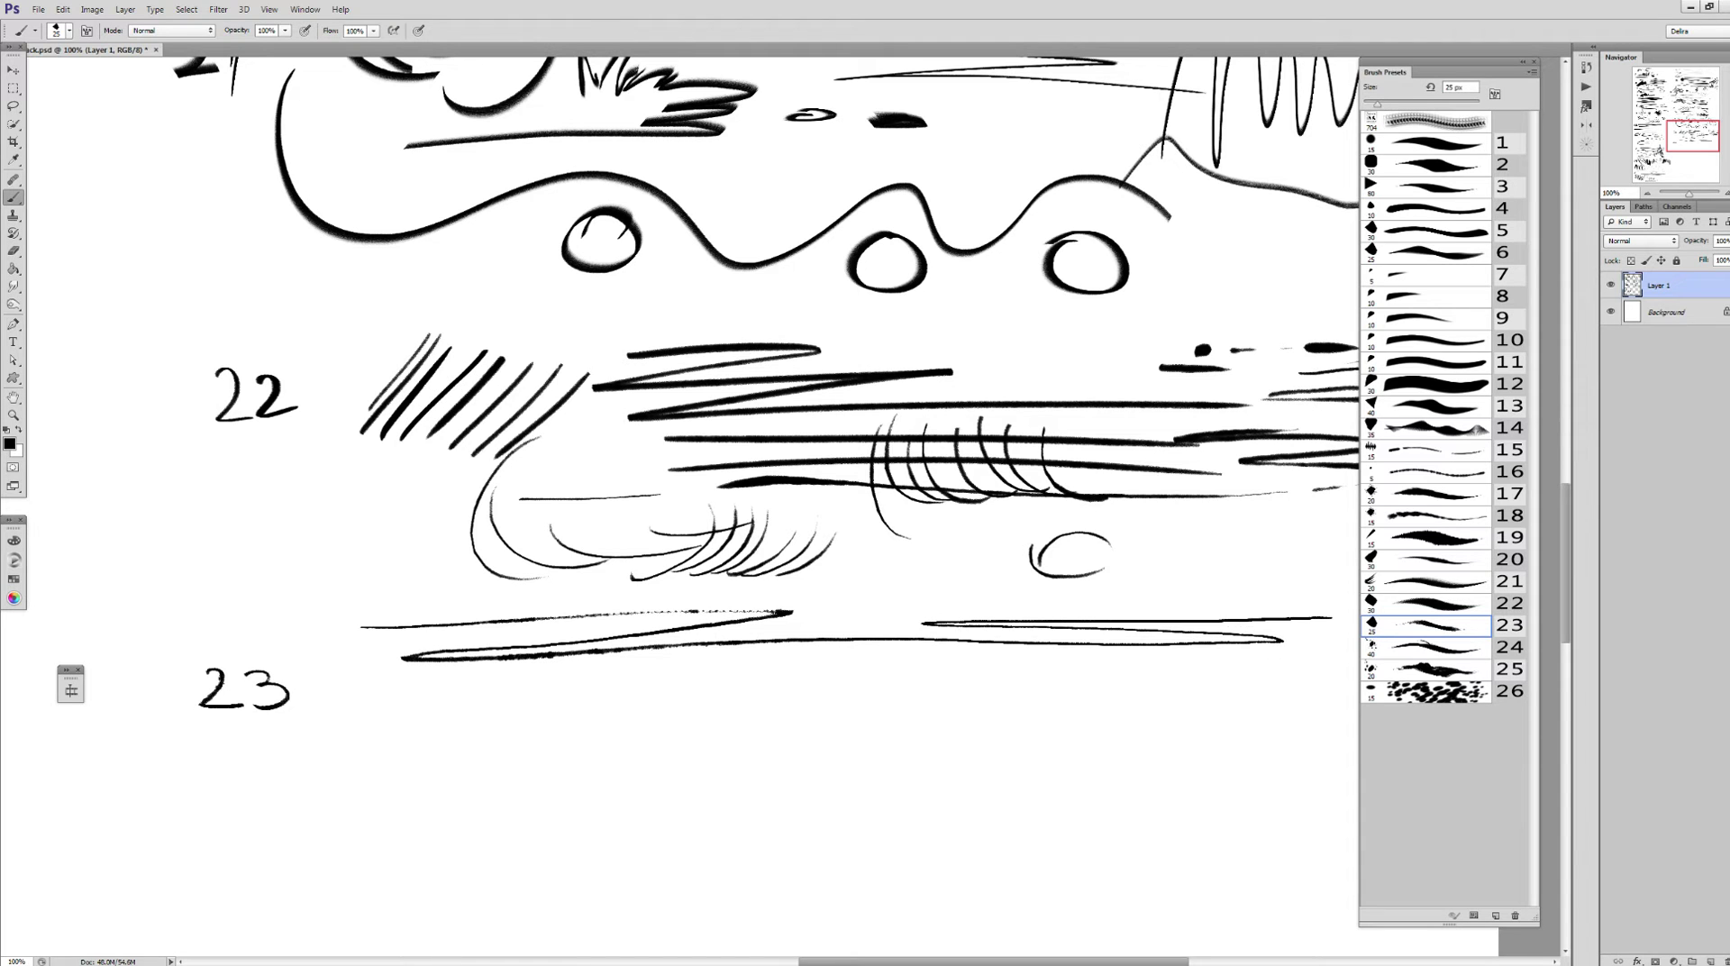
drag(811, 450, 760, 403)
Paint four small ovals beside the 23 label
mouse_move(383, 638)
mouse_down()
mouse_move(338, 653)
mouse_move(393, 645)
mouse_up()
mouse_move(440, 635)
mouse_down()
mouse_move(424, 641)
mouse_move(491, 642)
mouse_up()
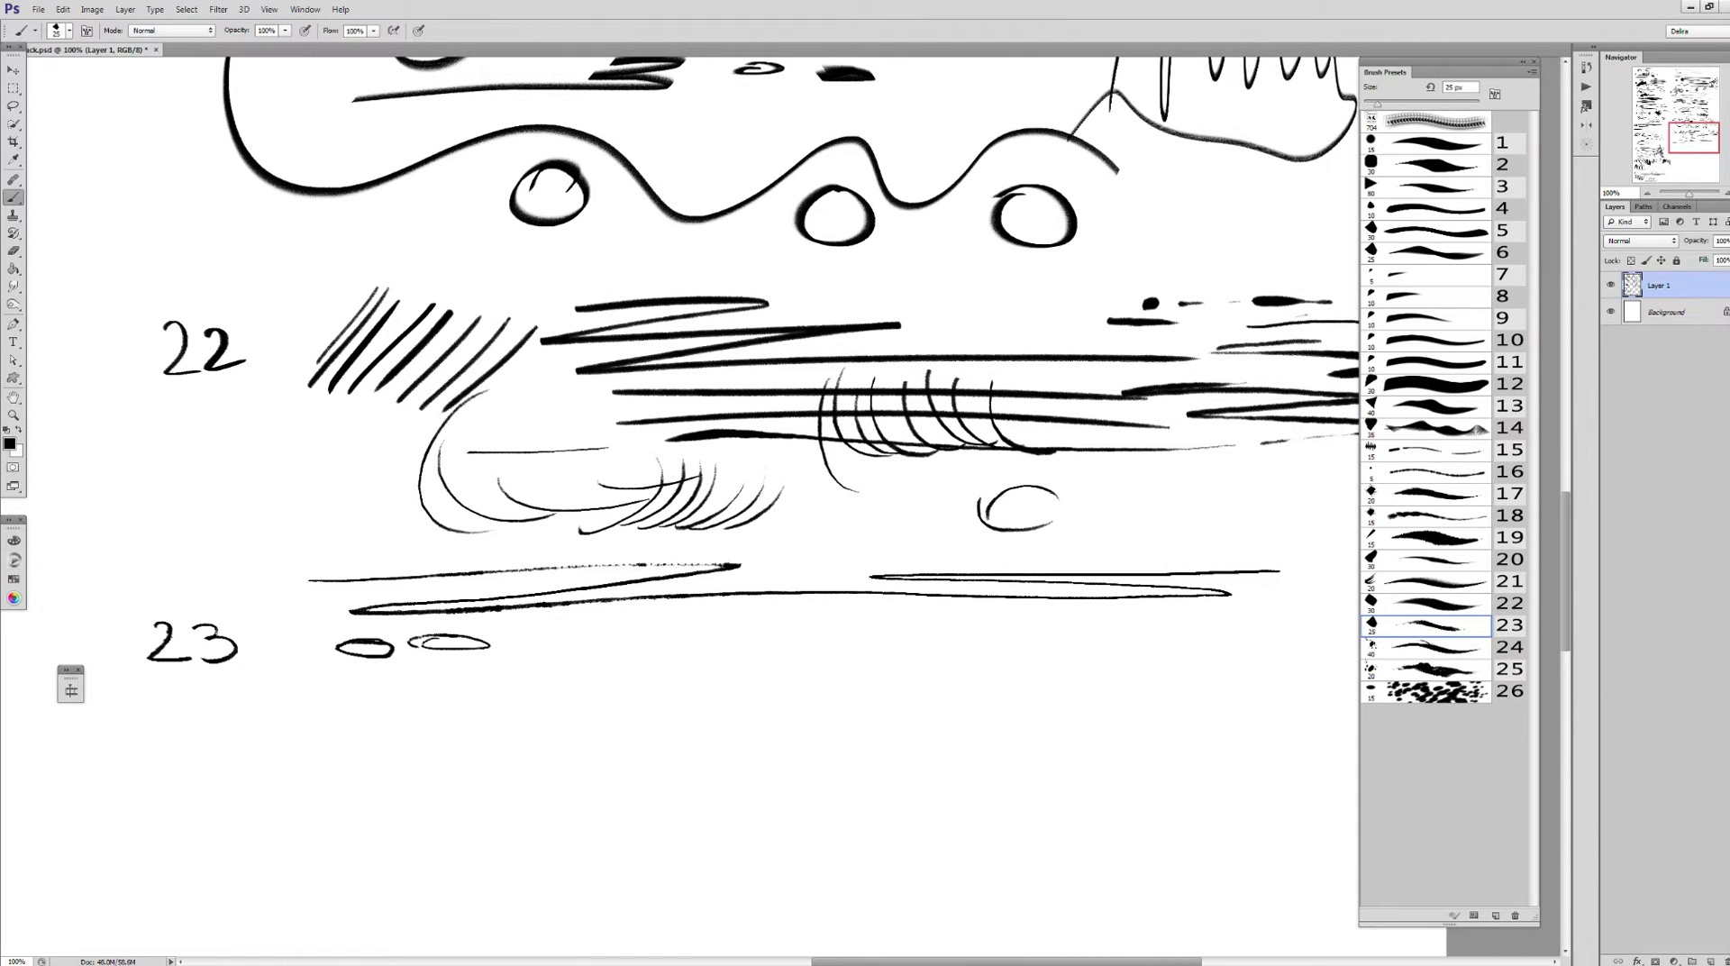
drag(595, 630, 545, 638)
drag(685, 628, 714, 631)
Paint three thin horizontal lines and cross-hatch them diagonally into a patch
drag(839, 624, 961, 624)
drag(840, 636, 991, 637)
drag(859, 646, 1077, 643)
drag(960, 665, 1018, 613)
mouse_move(977, 666)
mouse_down()
mouse_move(1037, 616)
mouse_move(1077, 615)
mouse_up()
drag(1032, 663, 1094, 617)
mouse_move(1049, 665)
mouse_down()
mouse_move(1107, 631)
mouse_move(1073, 685)
mouse_up()
mouse_move(1043, 610)
mouse_down()
mouse_move(1086, 681)
mouse_move(1094, 667)
mouse_up()
drag(1069, 602, 1107, 676)
Paint a short stroke and long strokes along a lower band of row 23
scroll(865, 505, down, 2)
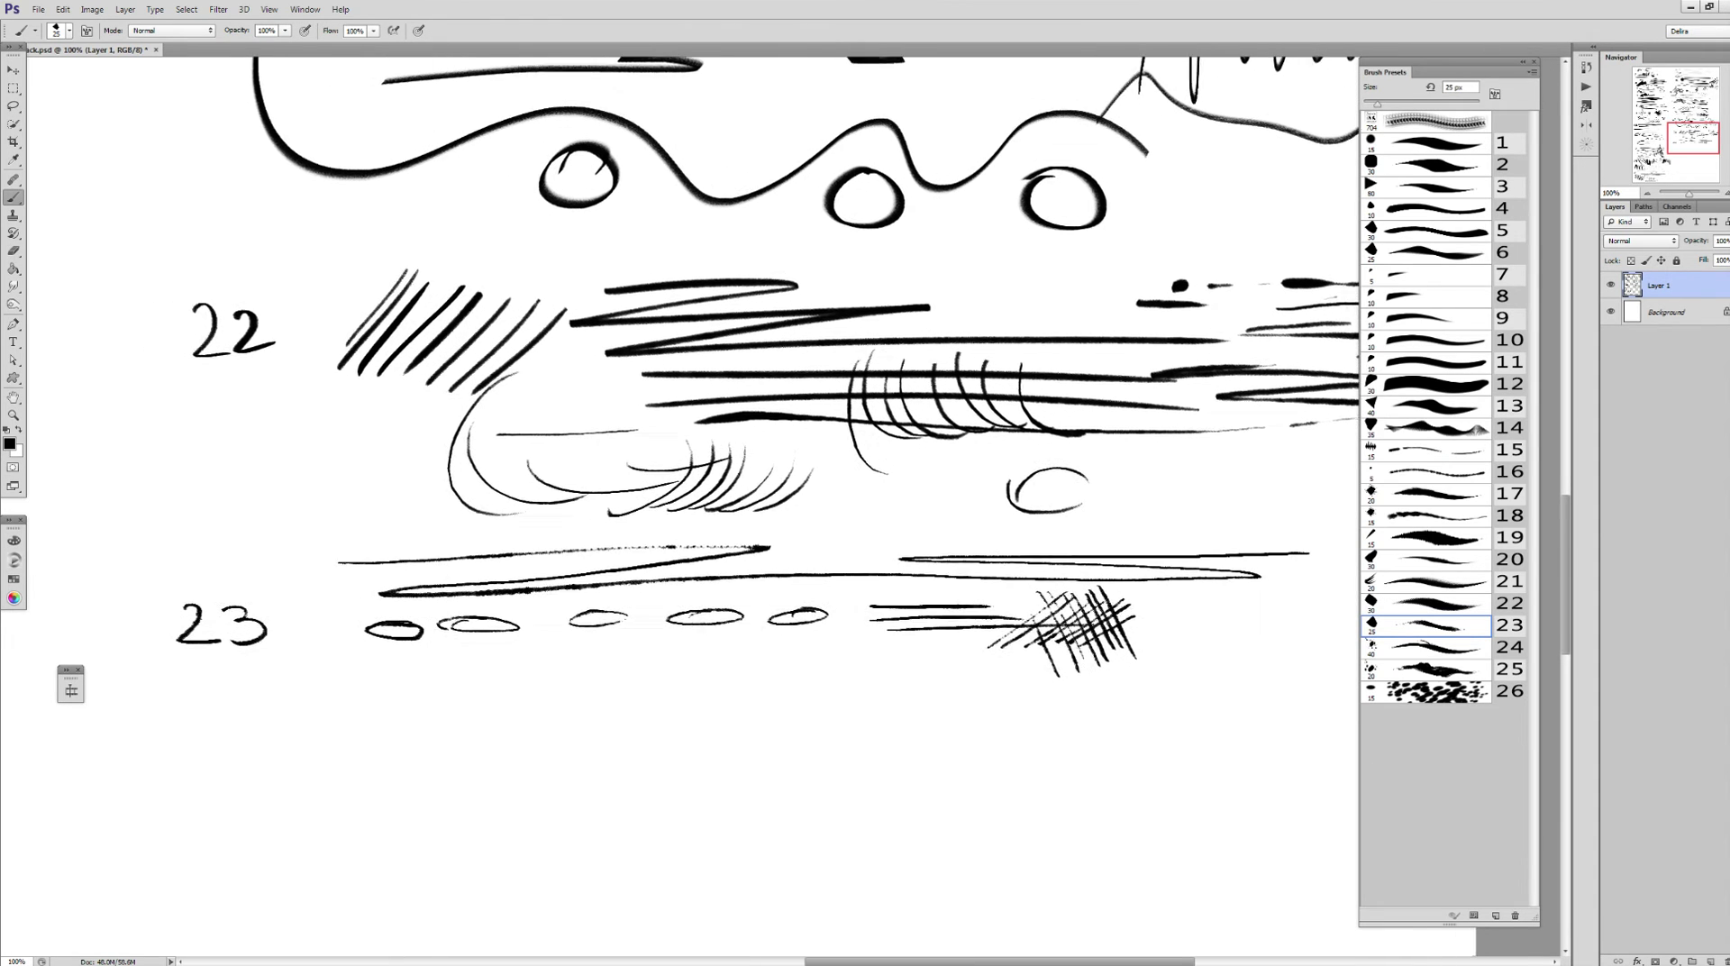
mouse_move(362, 644)
mouse_down()
mouse_move(1141, 622)
mouse_move(1095, 670)
mouse_move(685, 686)
mouse_move(346, 744)
mouse_up()
drag(346, 744, 1279, 732)
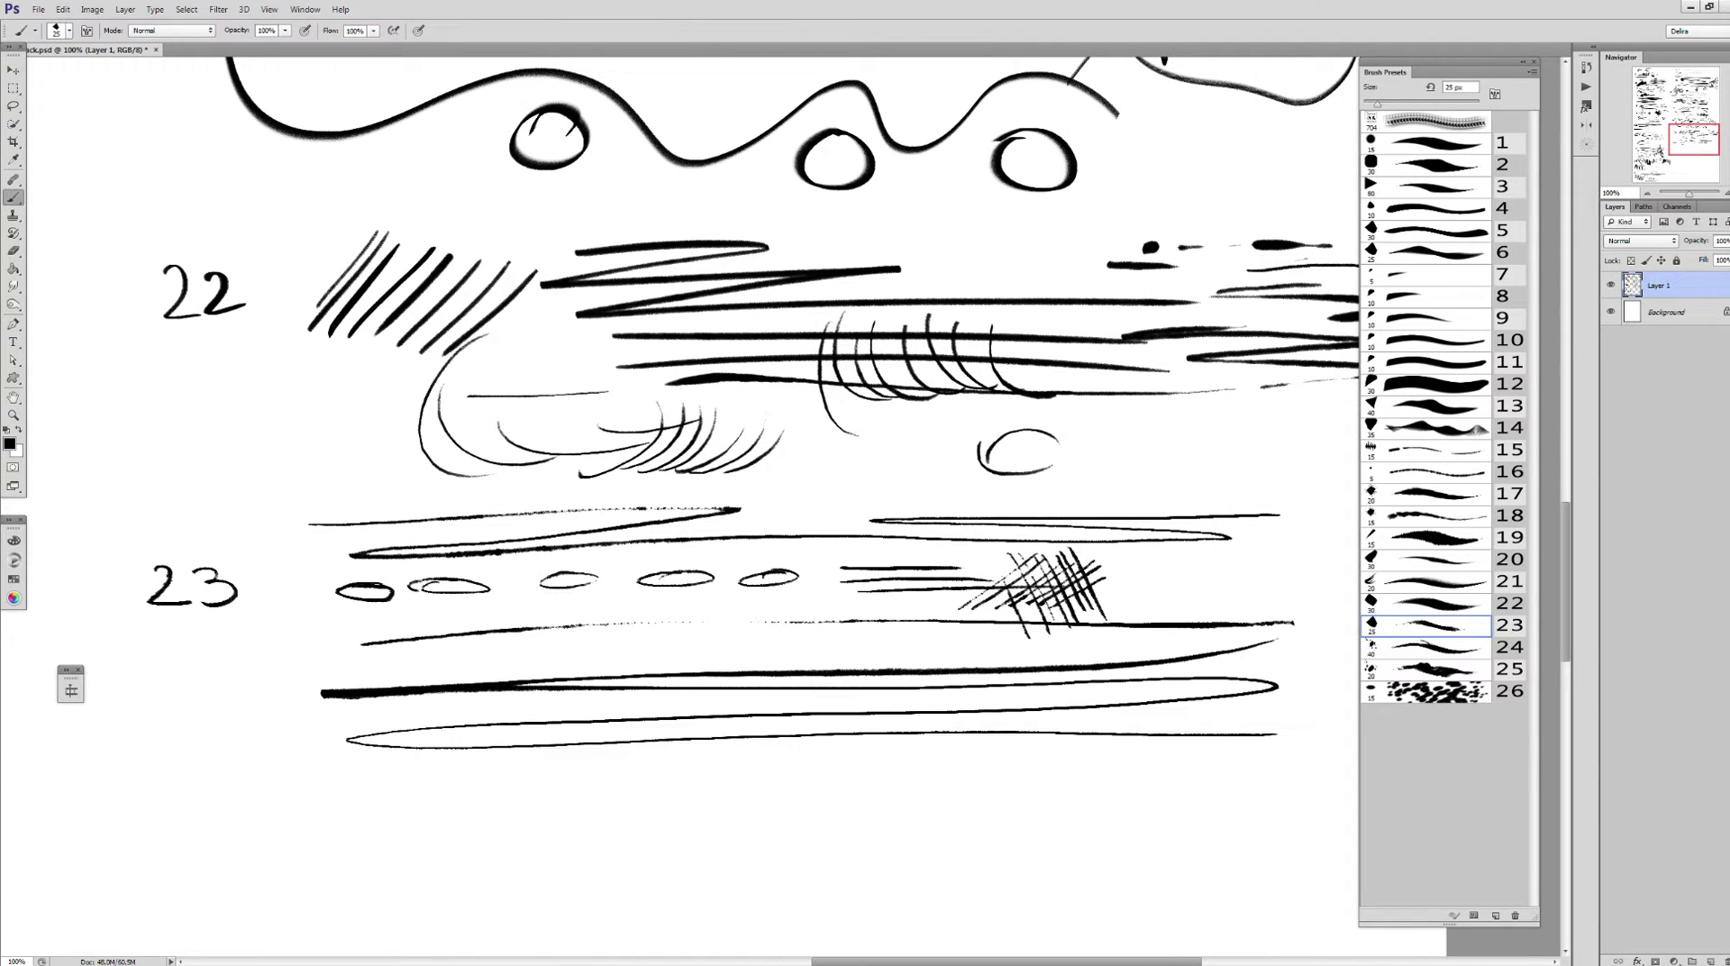
drag(811, 505, 884, 467)
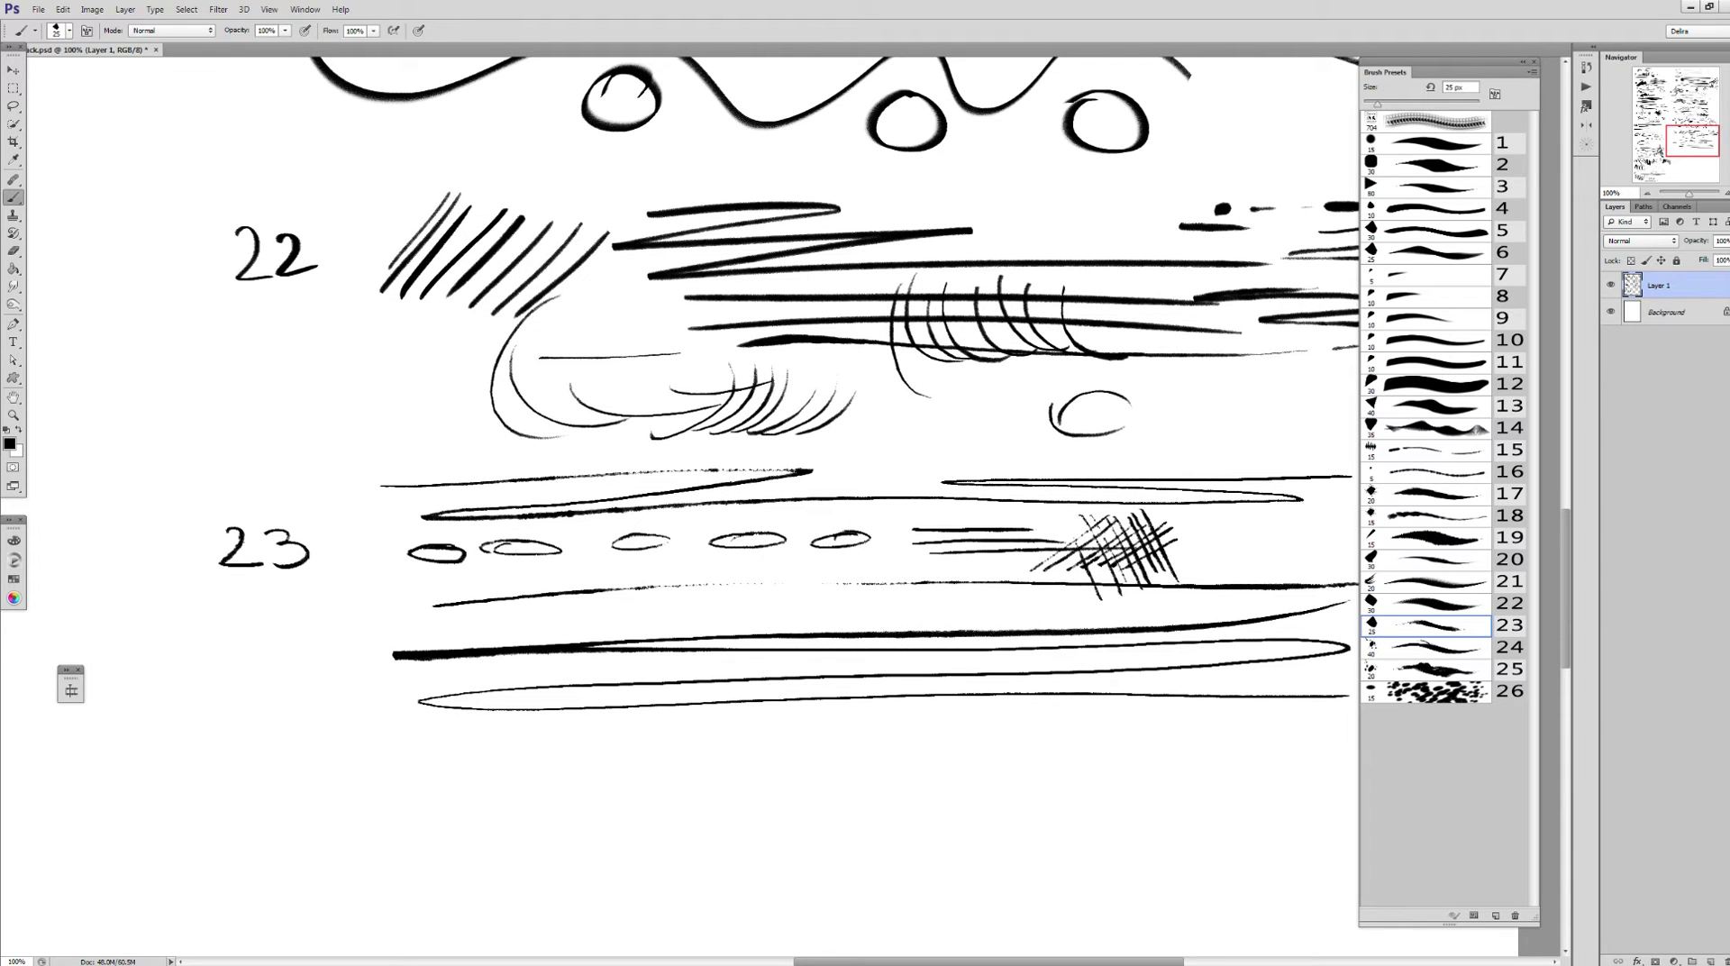
Switch to ink preset 24 at 40 px, write '24' and hatch diagonally beside it
key(period)
drag(212, 738, 225, 789)
mouse_move(247, 741)
mouse_down()
mouse_move(235, 769)
mouse_move(617, 775)
mouse_move(508, 680)
mouse_move(414, 732)
mouse_up()
drag(530, 661, 442, 732)
mouse_move(550, 664)
mouse_down()
mouse_move(462, 740)
mouse_move(491, 734)
mouse_up()
drag(602, 656, 509, 737)
drag(627, 685, 541, 747)
Cross-hatch over the diagonal hatching, extending it to the right
drag(462, 643, 495, 757)
mouse_move(471, 629)
mouse_down()
mouse_move(512, 768)
mouse_move(546, 778)
mouse_up()
drag(535, 641, 586, 755)
drag(581, 661, 633, 748)
drag(614, 647, 656, 752)
Paint a curved stroke, rough ellipses, a dark scribbled blob and strokes around it
drag(720, 631, 897, 636)
mouse_move(687, 674)
mouse_down()
mouse_move(793, 665)
mouse_move(684, 676)
mouse_up()
drag(828, 683, 920, 677)
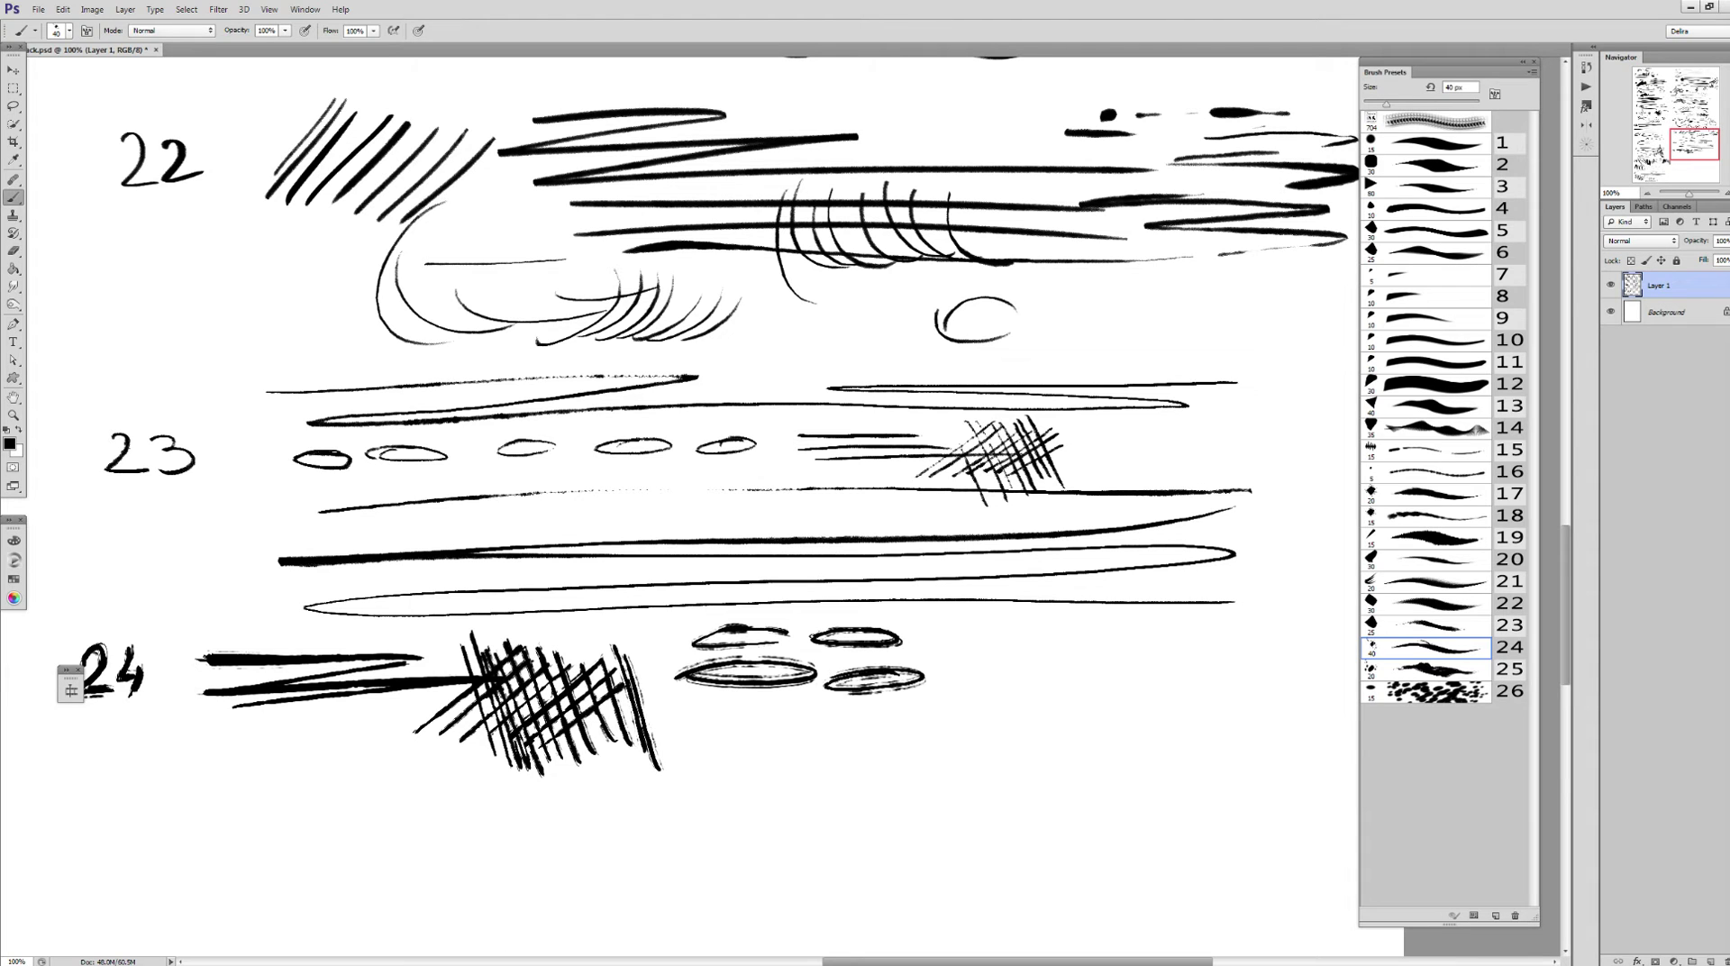
drag(811, 451, 705, 445)
drag(910, 630, 921, 689)
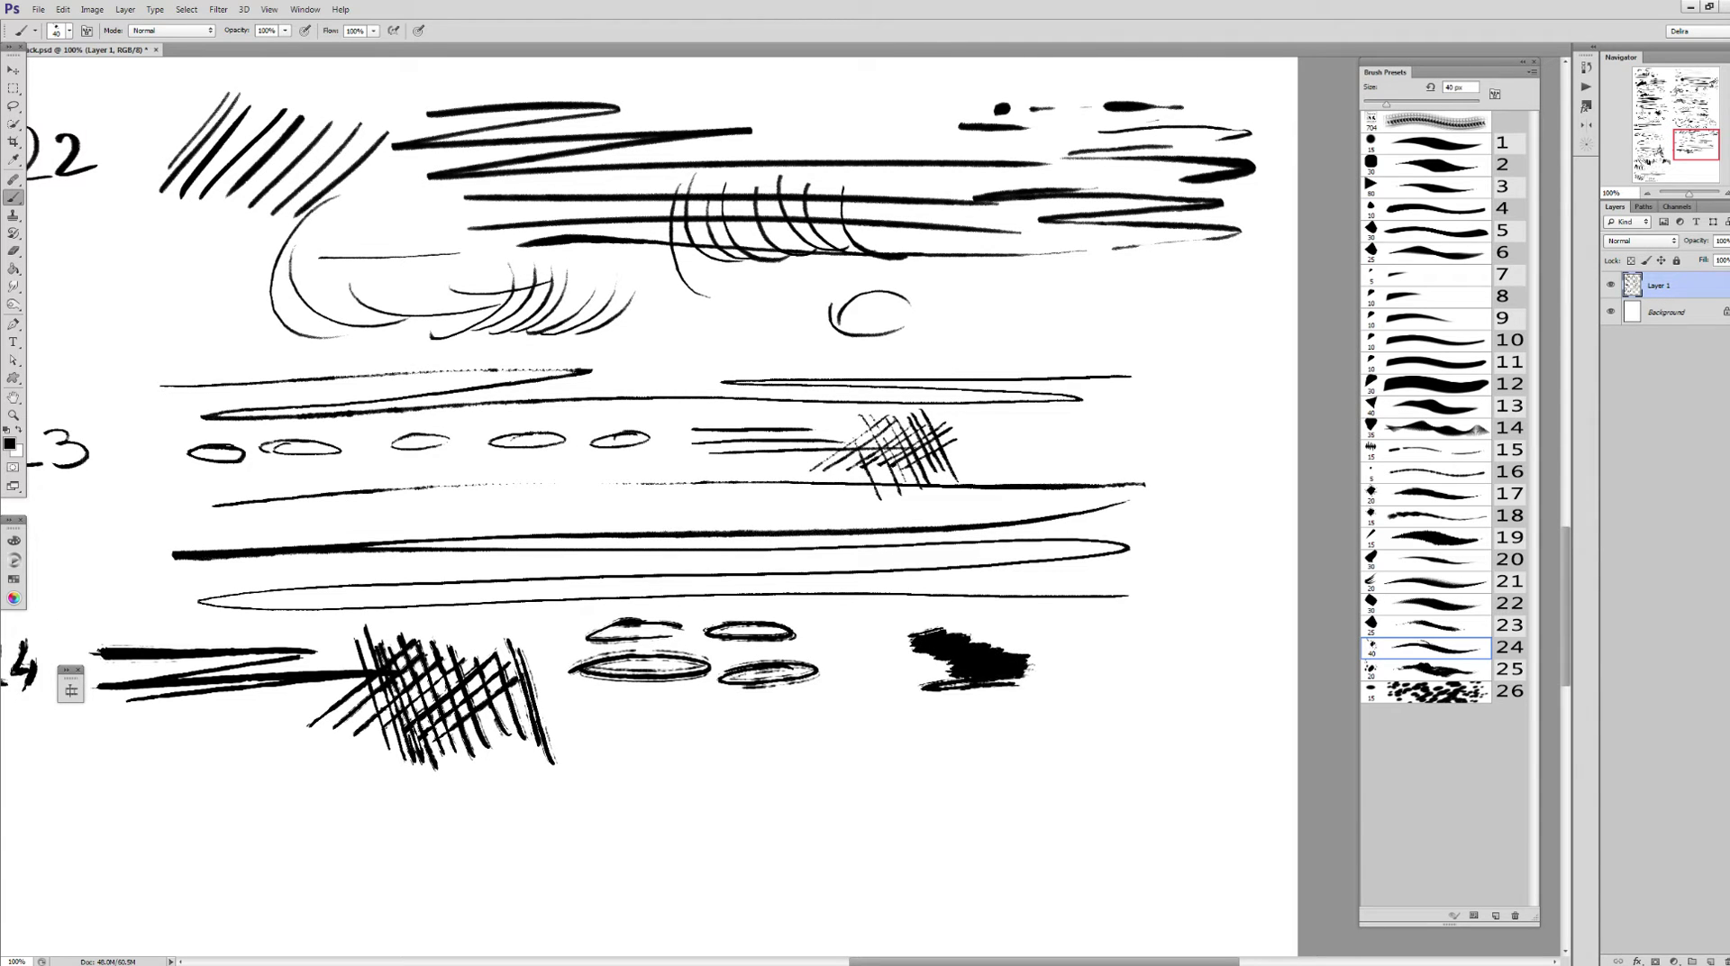
drag(1028, 684, 860, 703)
drag(1056, 632, 1169, 624)
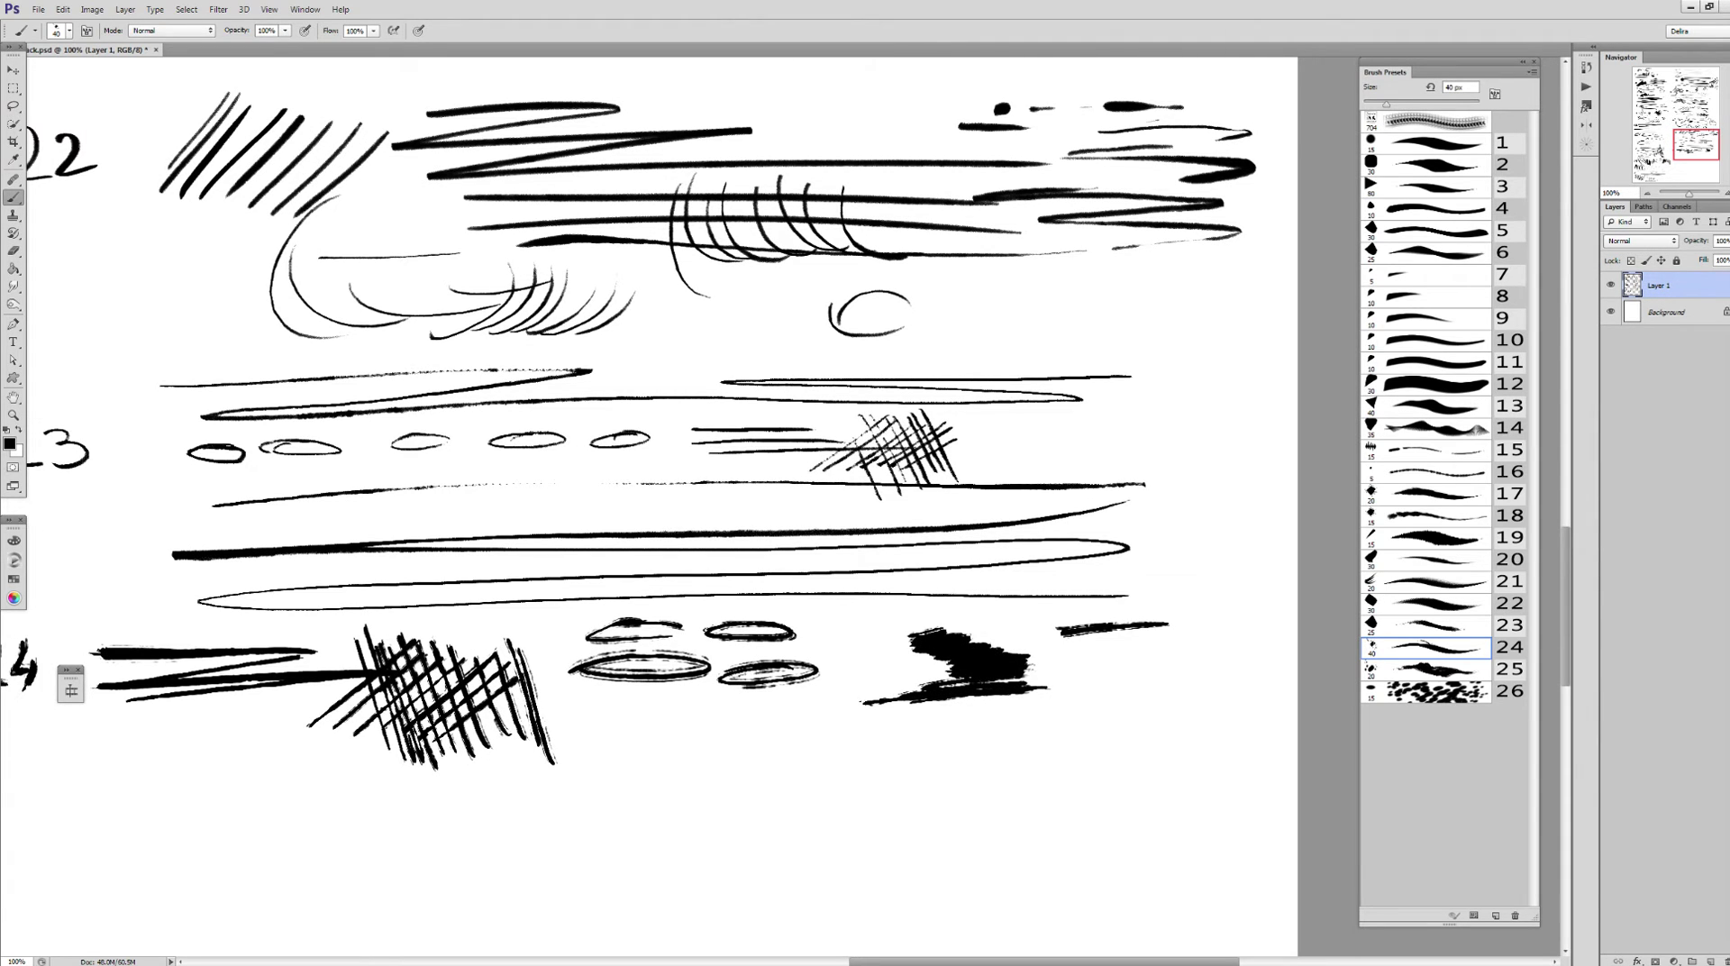
mouse_move(991, 586)
mouse_down()
mouse_move(1212, 498)
mouse_move(1241, 460)
mouse_up()
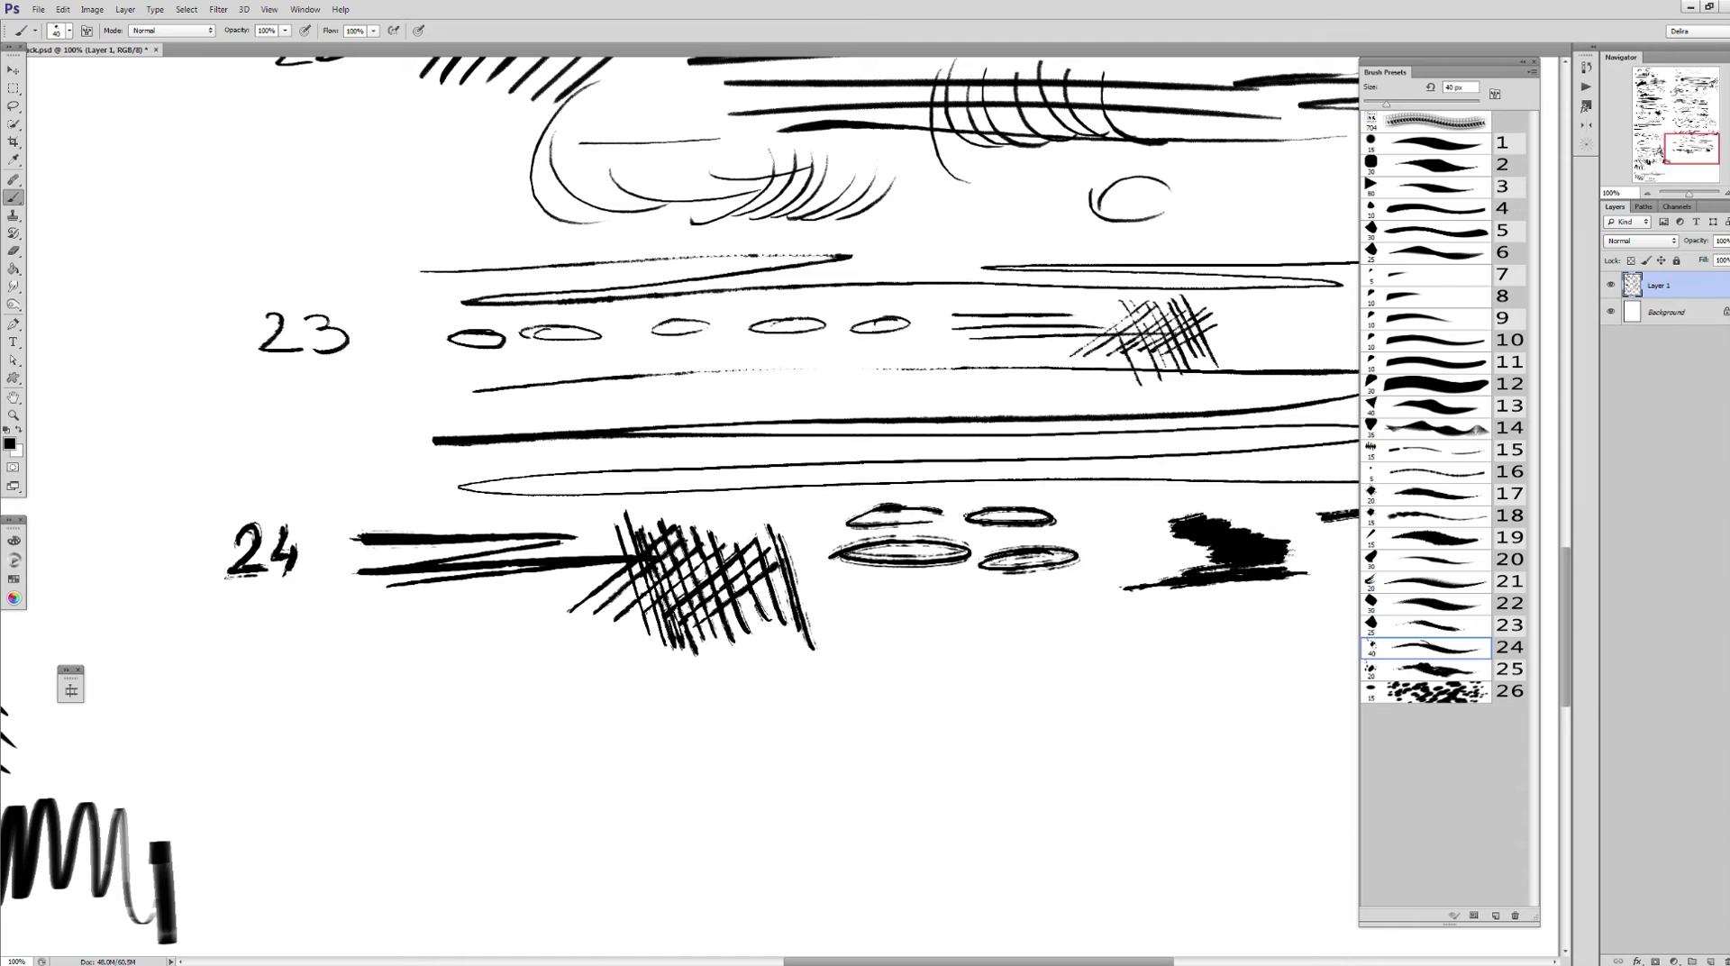
With ink preset 25 at 20 px, write the label 25 and paint three long thin horizontal lines
key(period)
drag(386, 712, 398, 733)
mouse_move(423, 693)
mouse_down()
mouse_move(411, 709)
mouse_move(406, 595)
mouse_move(1211, 588)
mouse_up()
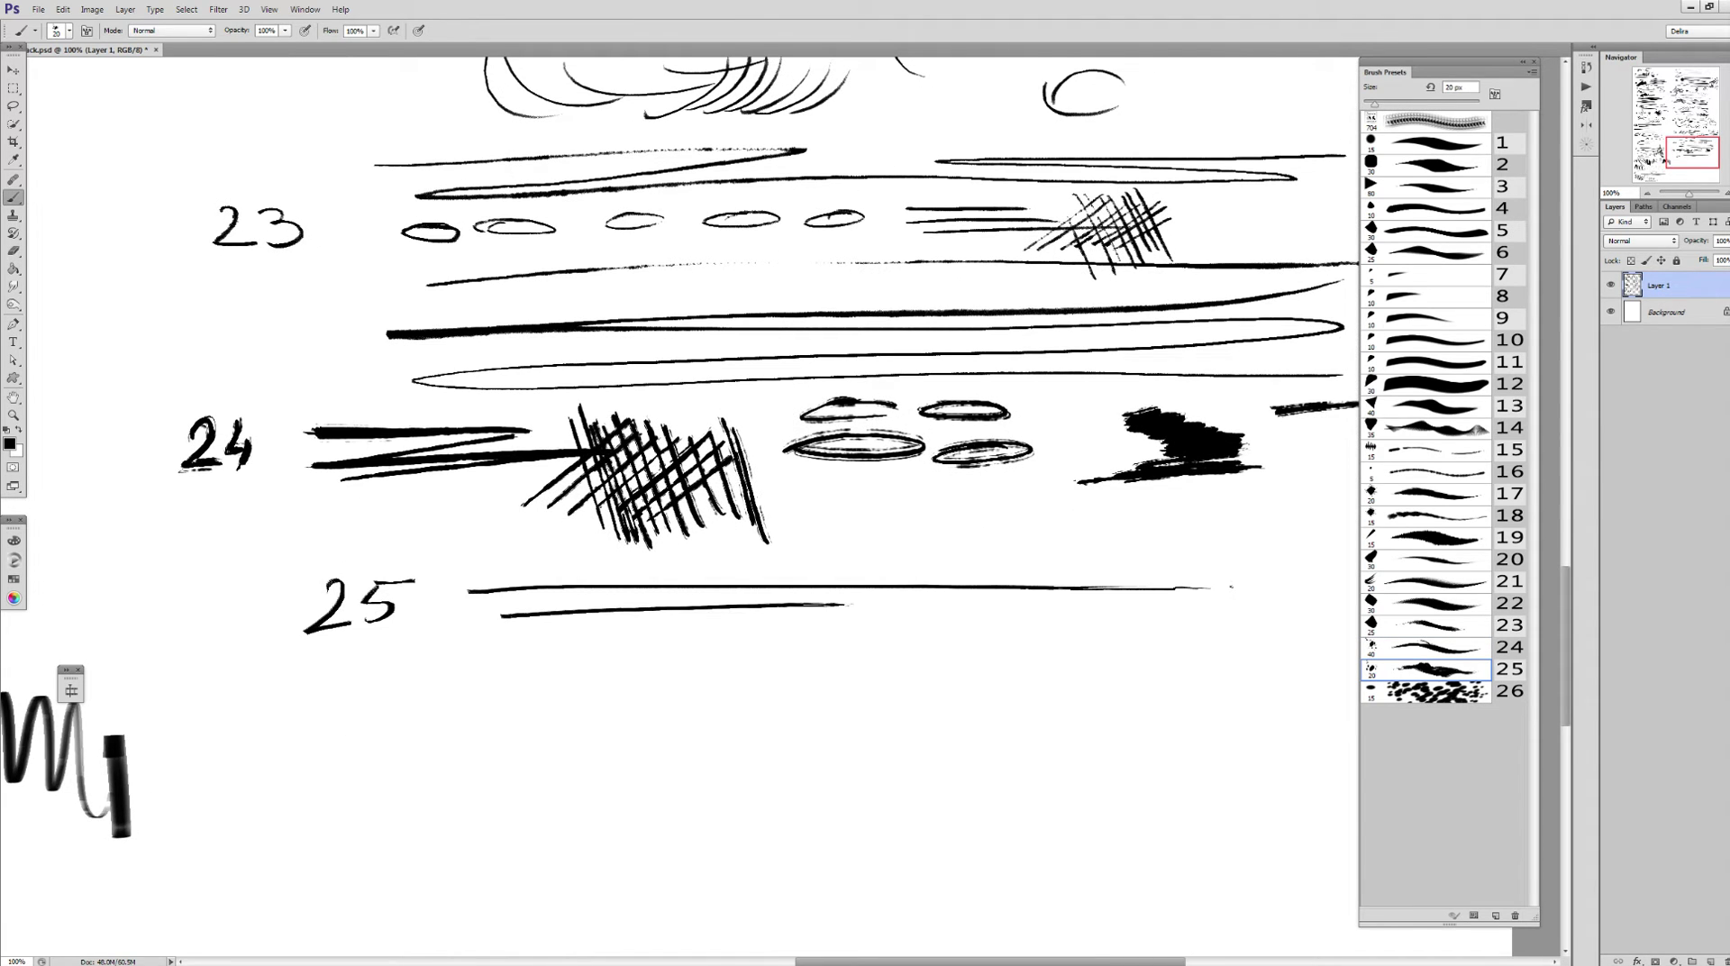
drag(502, 617, 895, 611)
drag(458, 645, 1144, 632)
drag(784, 651, 1291, 656)
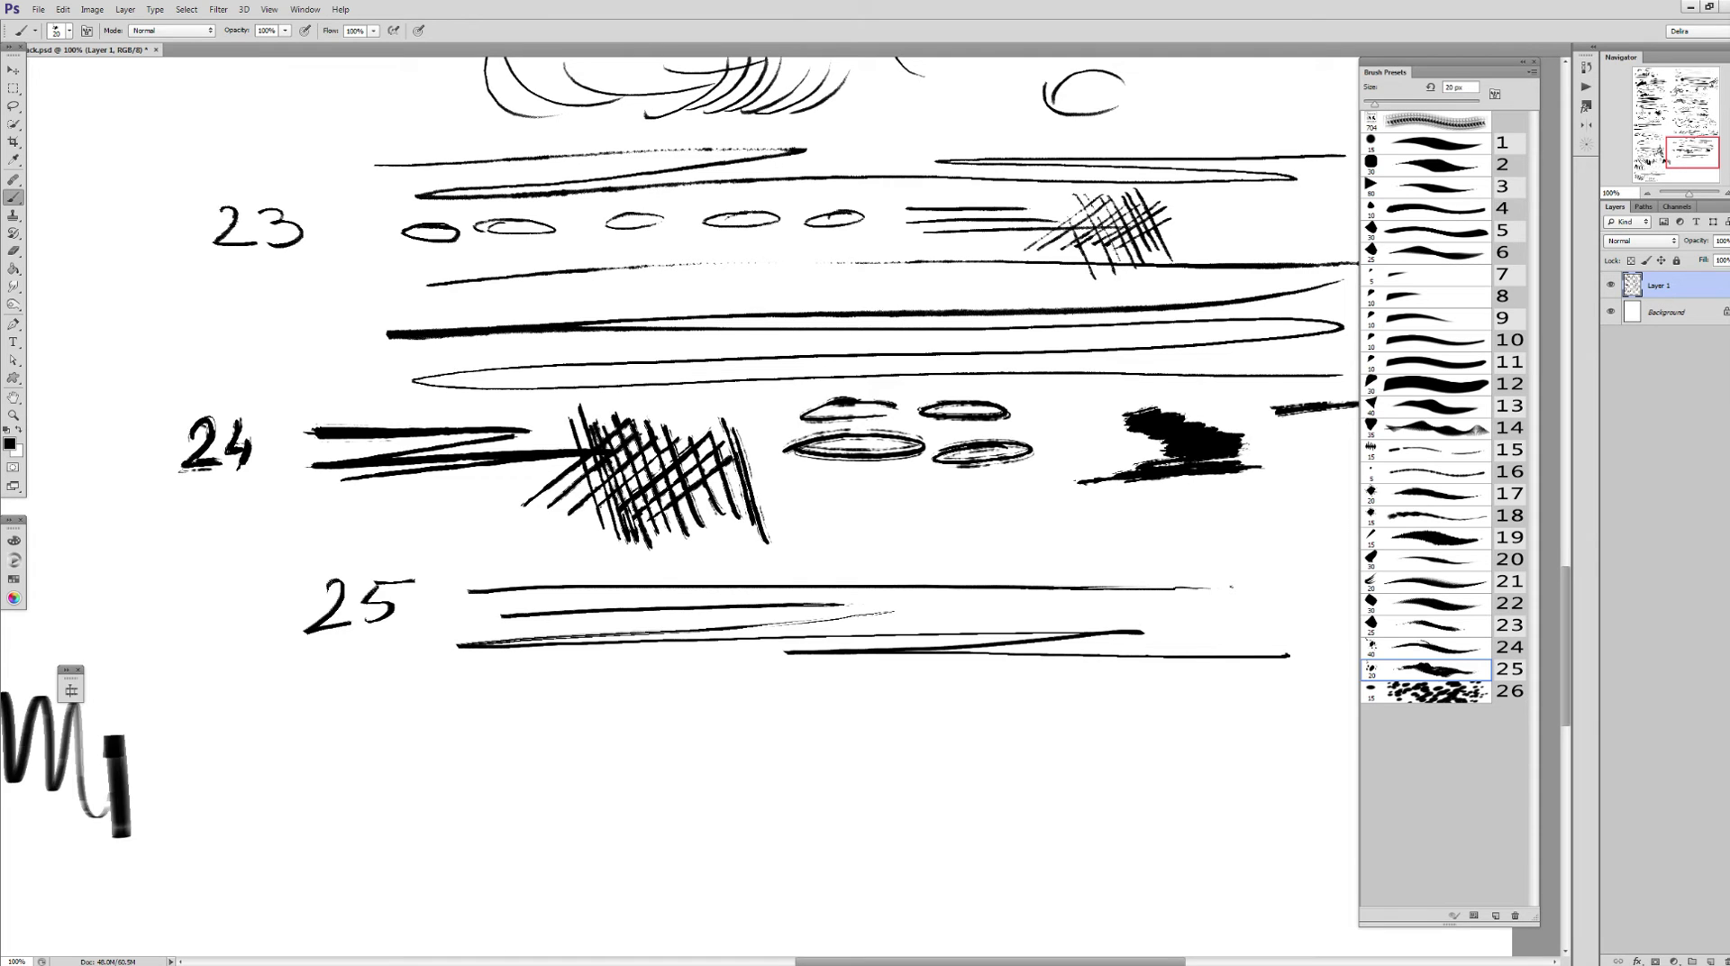
Paint a patch of diagonal hatching strokes to the right of the row 25 lines
drag(811, 541, 590, 543)
mouse_move(1000, 622)
mouse_down()
mouse_move(1095, 514)
mouse_move(1125, 538)
mouse_up()
drag(1068, 636, 1144, 547)
drag(1130, 599, 1164, 565)
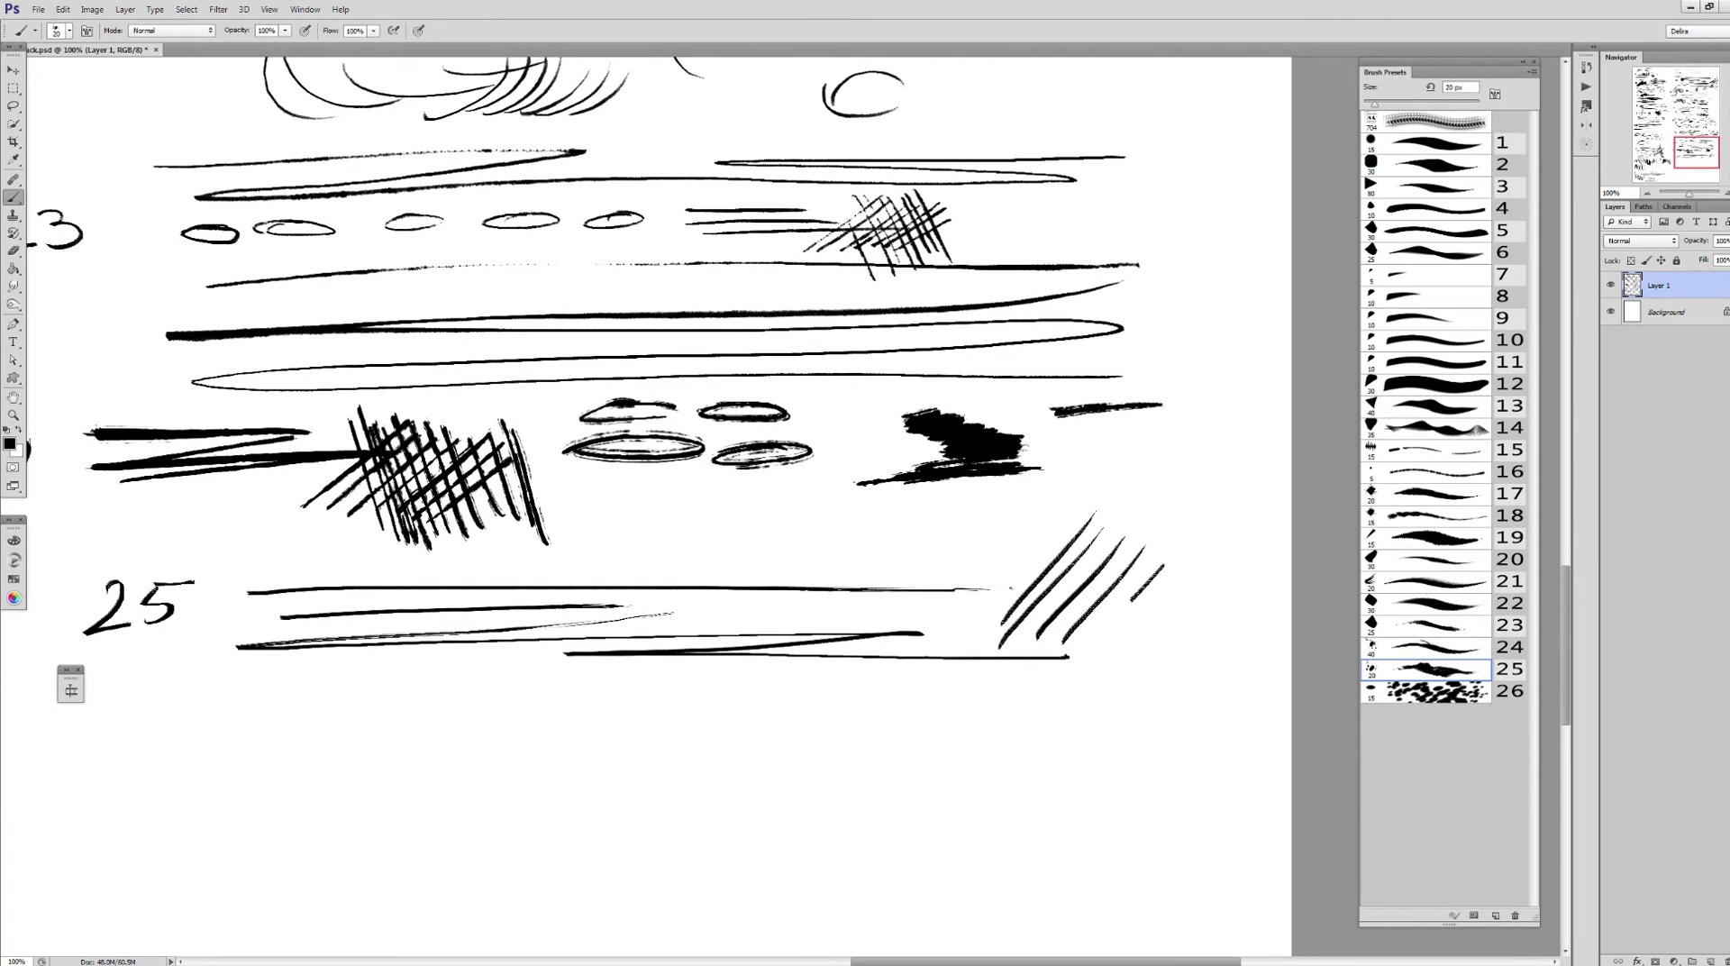
drag(1094, 651, 1132, 599)
drag(1115, 647, 1190, 561)
mouse_move(1139, 645)
mouse_down()
mouse_move(1209, 570)
mouse_move(1230, 577)
mouse_up()
drag(1016, 550, 1047, 671)
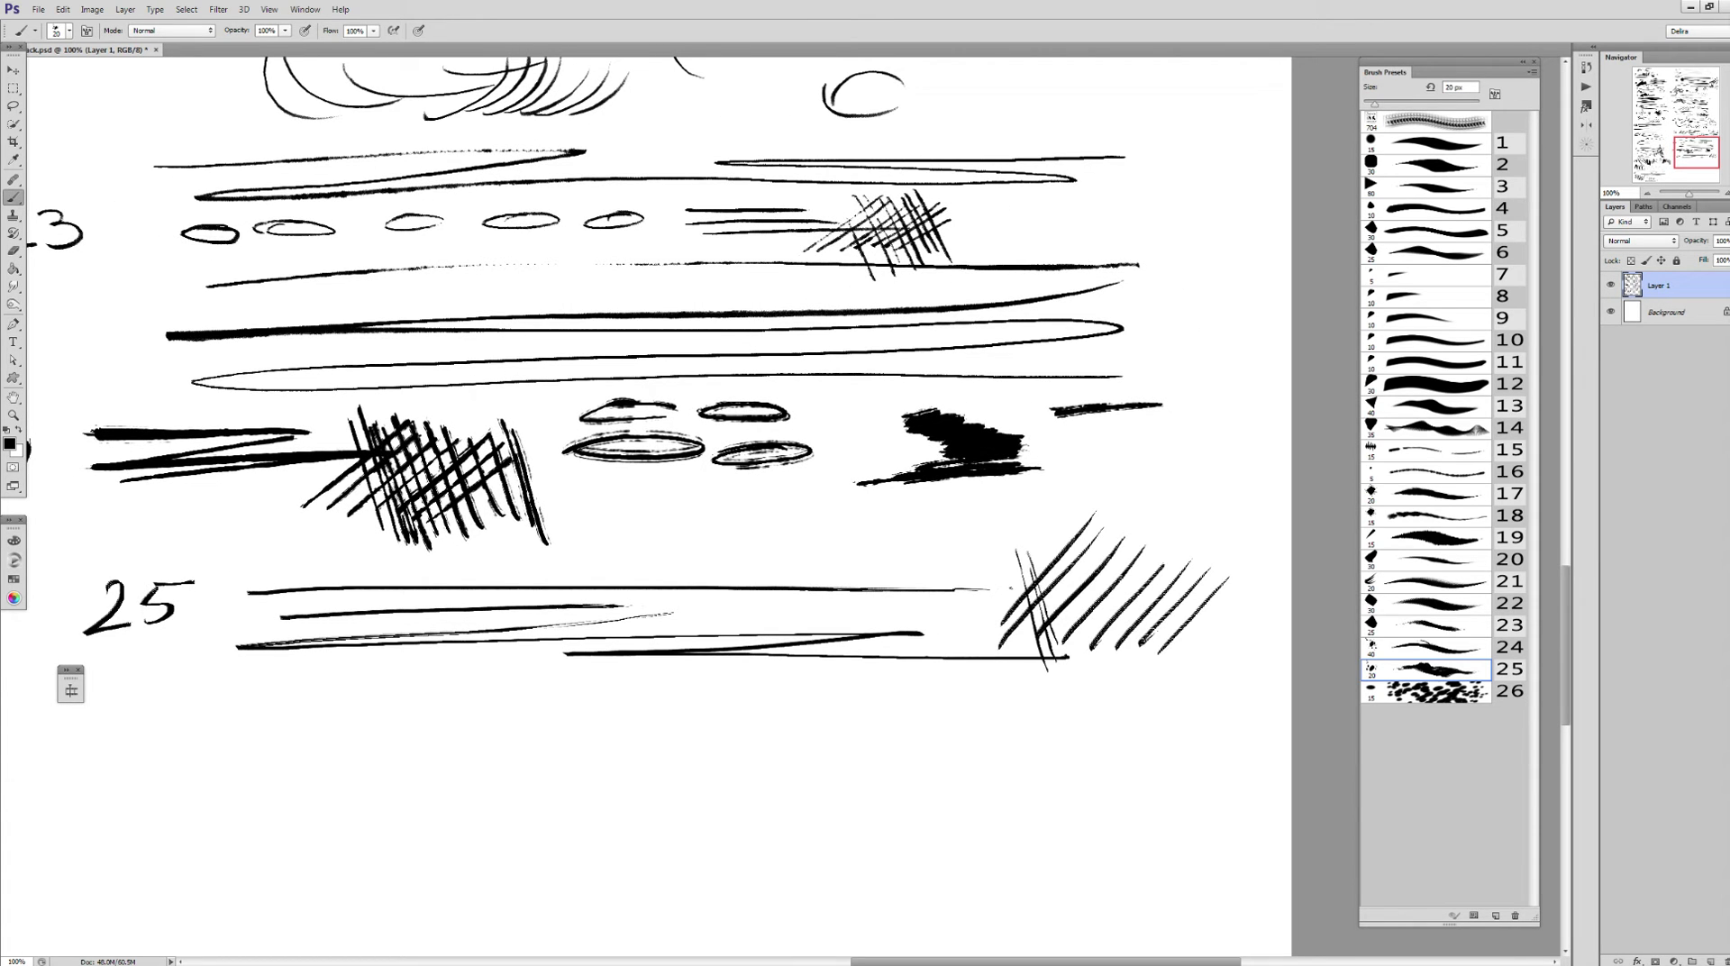
Cross-hatch over the diagonal hatching and add steep strokes to its right part
mouse_move(1038, 538)
mouse_down()
mouse_move(1072, 662)
mouse_move(1086, 651)
mouse_up()
mouse_move(1051, 530)
mouse_down()
mouse_move(1101, 656)
mouse_move(1131, 649)
mouse_up()
mouse_move(1095, 529)
mouse_down()
mouse_move(1147, 649)
mouse_move(1163, 640)
mouse_up()
drag(1122, 527, 1168, 640)
drag(1149, 559, 1185, 647)
mouse_move(1154, 548)
mouse_down()
mouse_move(1201, 644)
mouse_move(1227, 638)
mouse_up()
drag(1197, 532, 1241, 663)
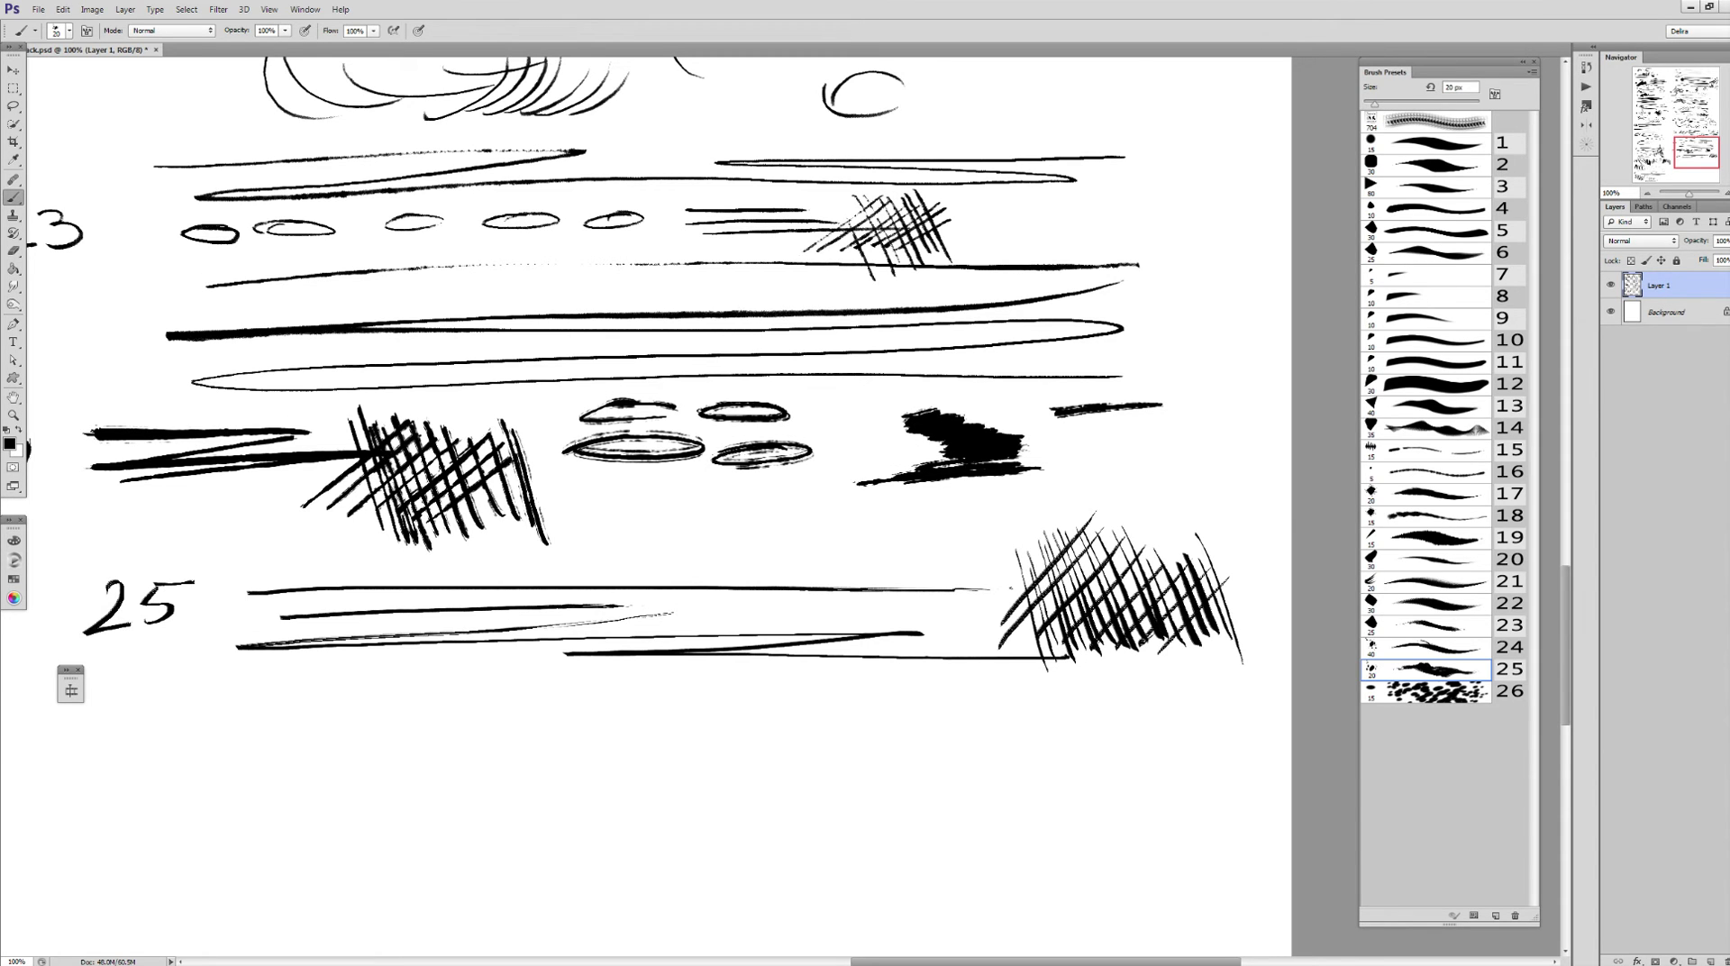
Start a second patch below with a row of short steep strokes
scroll(658, 504, down, 2)
mouse_move(906, 614)
mouse_down()
mouse_move(892, 675)
mouse_move(920, 678)
mouse_up()
mouse_move(955, 617)
mouse_down()
mouse_move(945, 676)
mouse_move(987, 684)
mouse_up()
drag(1037, 624, 1022, 683)
drag(1065, 626, 1051, 677)
Extend the steep strokes rightwards and cross them with backslash hatching strokes
drag(1093, 613, 1067, 674)
mouse_move(1106, 621)
mouse_down()
mouse_move(1080, 676)
mouse_move(1105, 682)
mouse_up()
drag(1150, 615, 1121, 696)
mouse_move(926, 636)
mouse_down()
mouse_move(962, 696)
mouse_move(1005, 699)
mouse_up()
mouse_move(1002, 637)
mouse_down()
mouse_move(1044, 695)
mouse_move(1077, 692)
mouse_up()
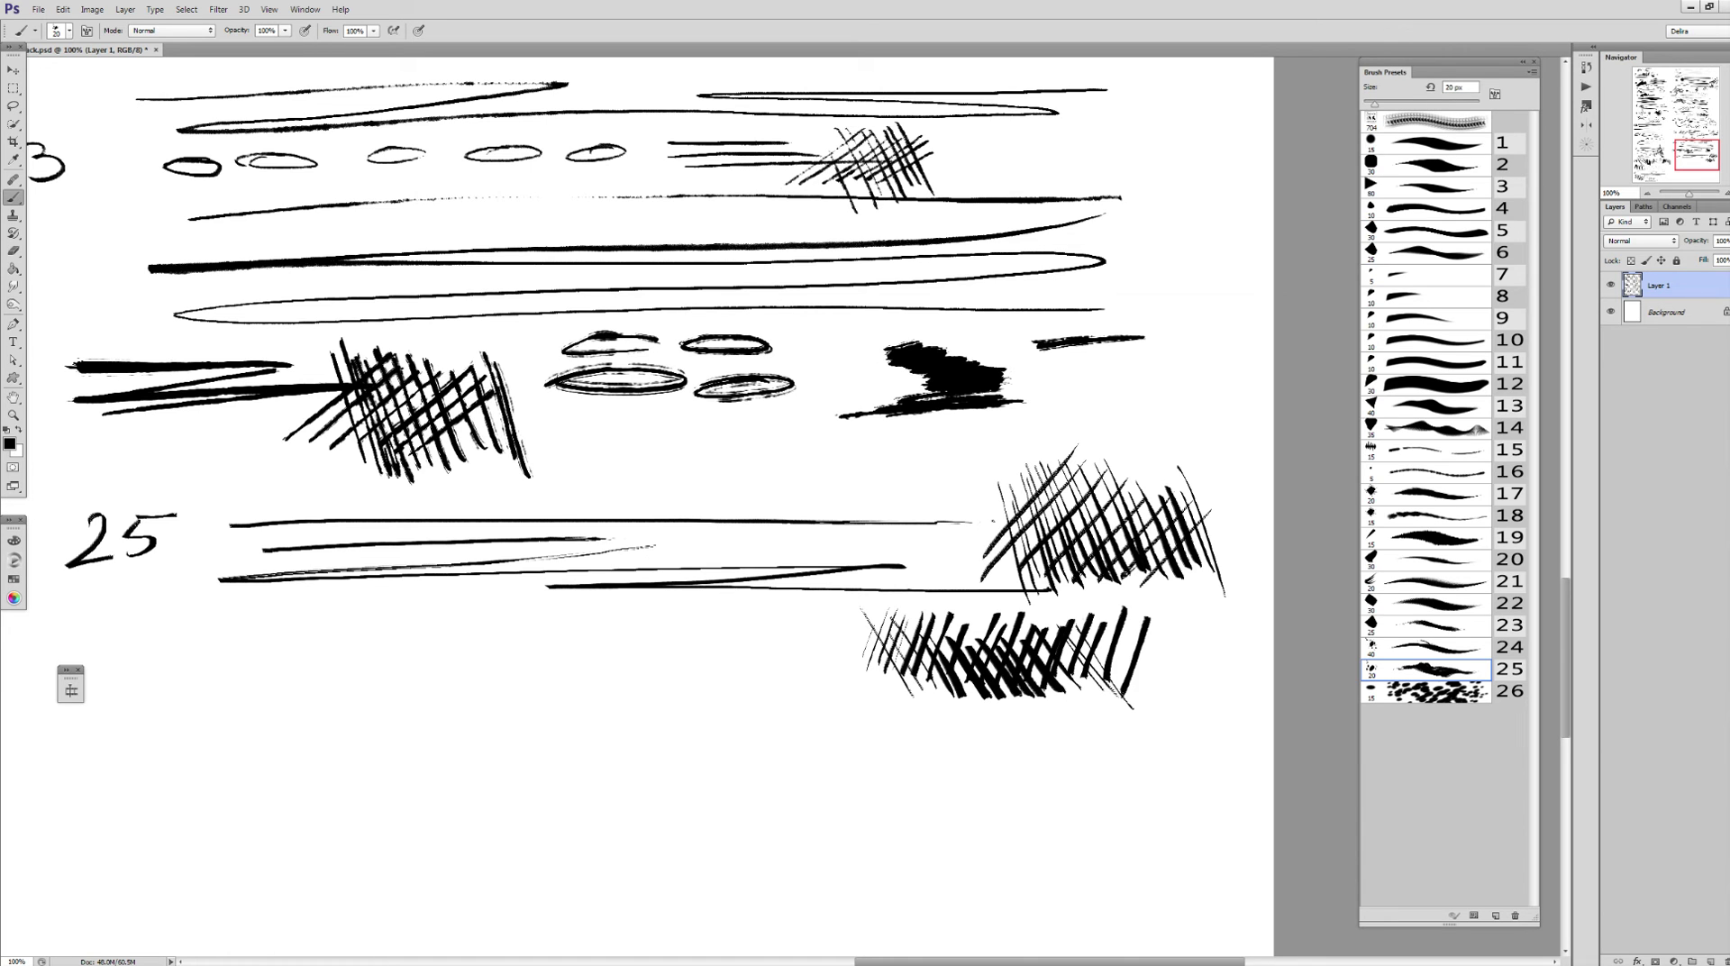
mouse_move(1125, 626)
mouse_down()
mouse_move(1173, 710)
mouse_move(1238, 627)
mouse_move(1329, 608)
mouse_up()
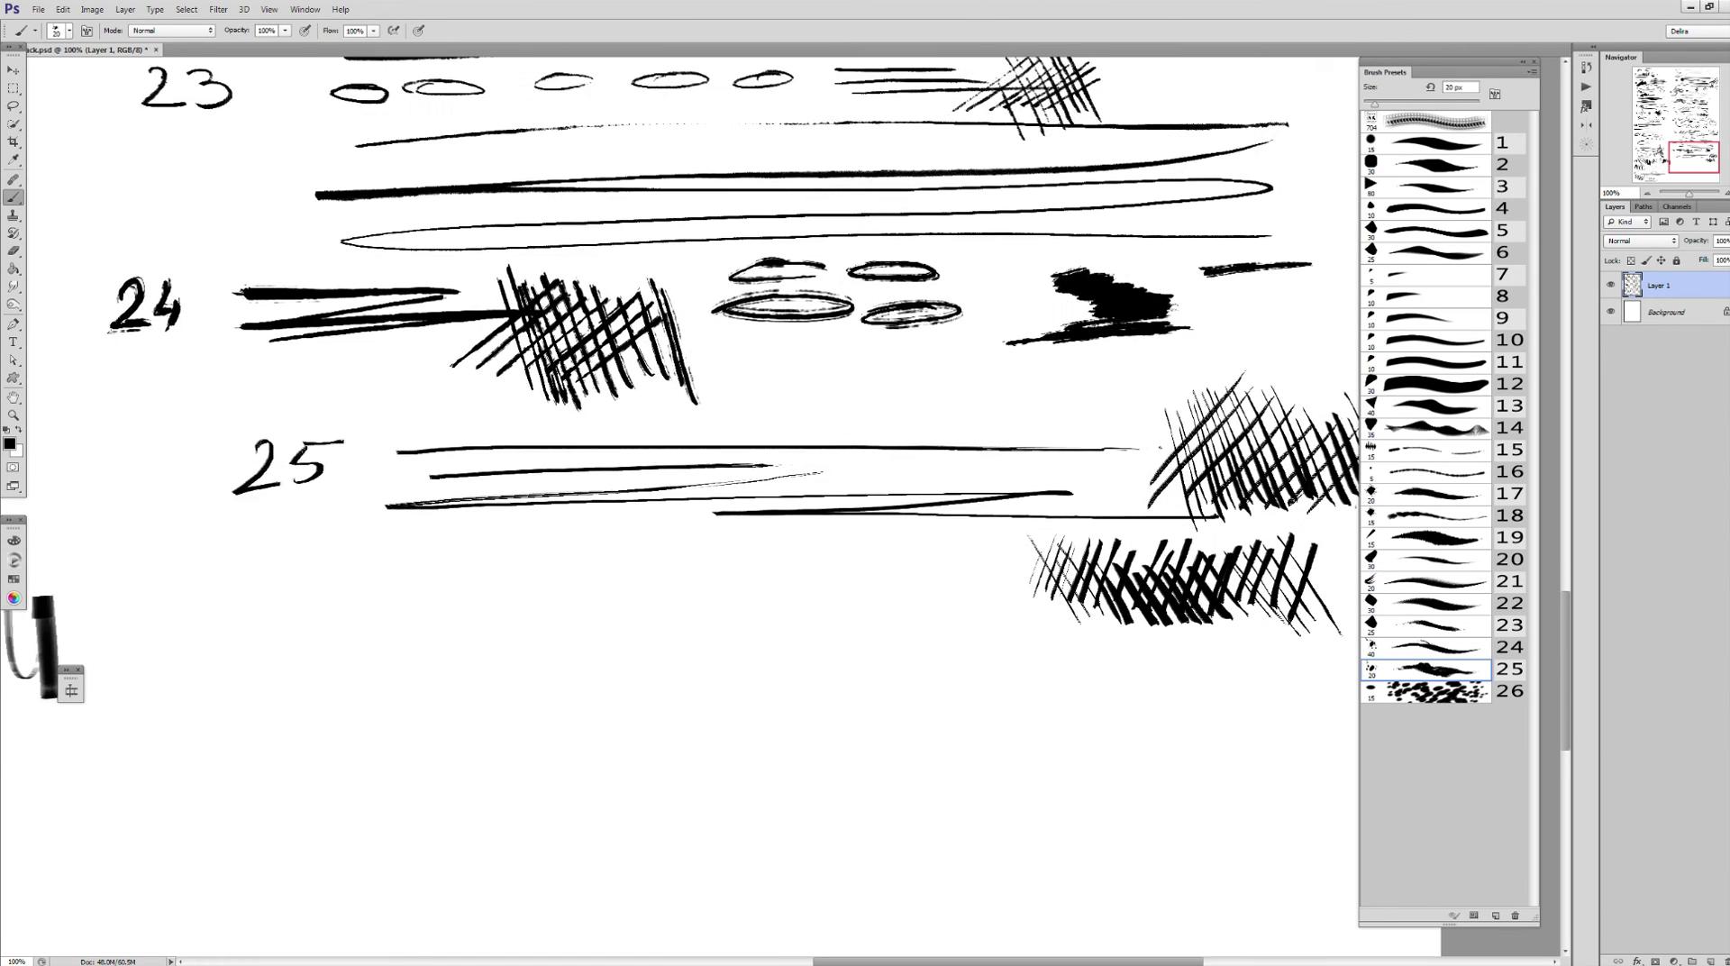
Paint a zigzag squiggle ending in a line, then write the label 26
drag(811, 451, 775, 418)
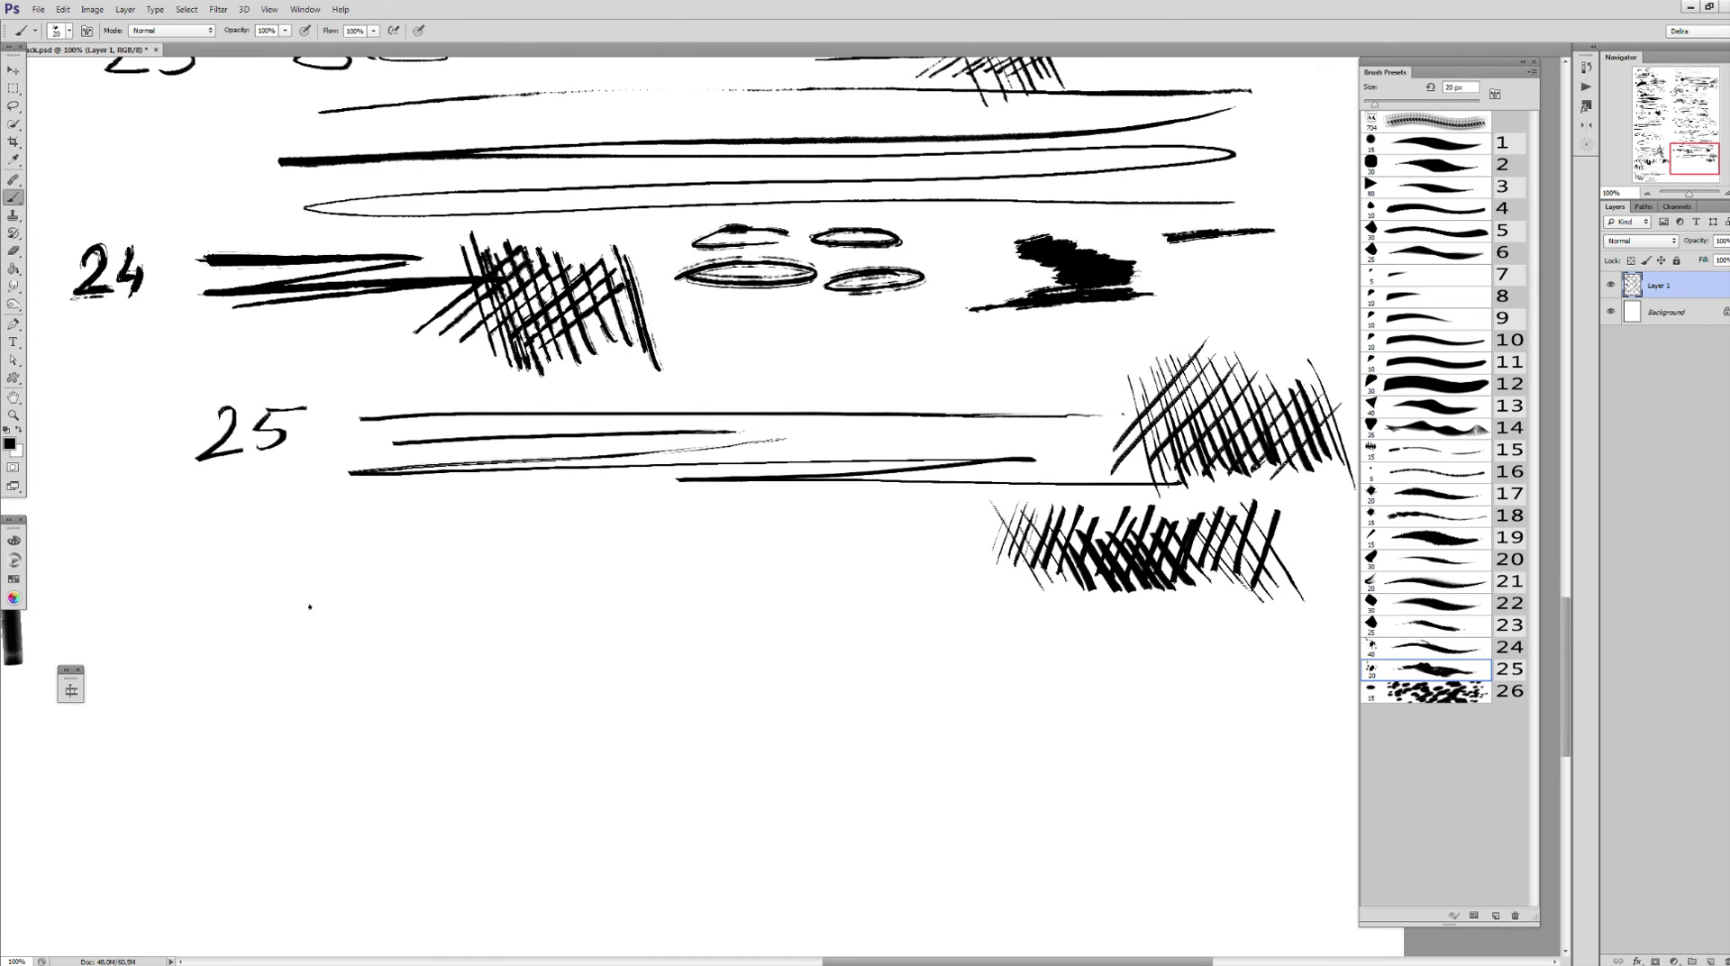
mouse_move(309, 606)
mouse_down()
mouse_move(358, 560)
mouse_move(432, 552)
mouse_move(635, 605)
mouse_up()
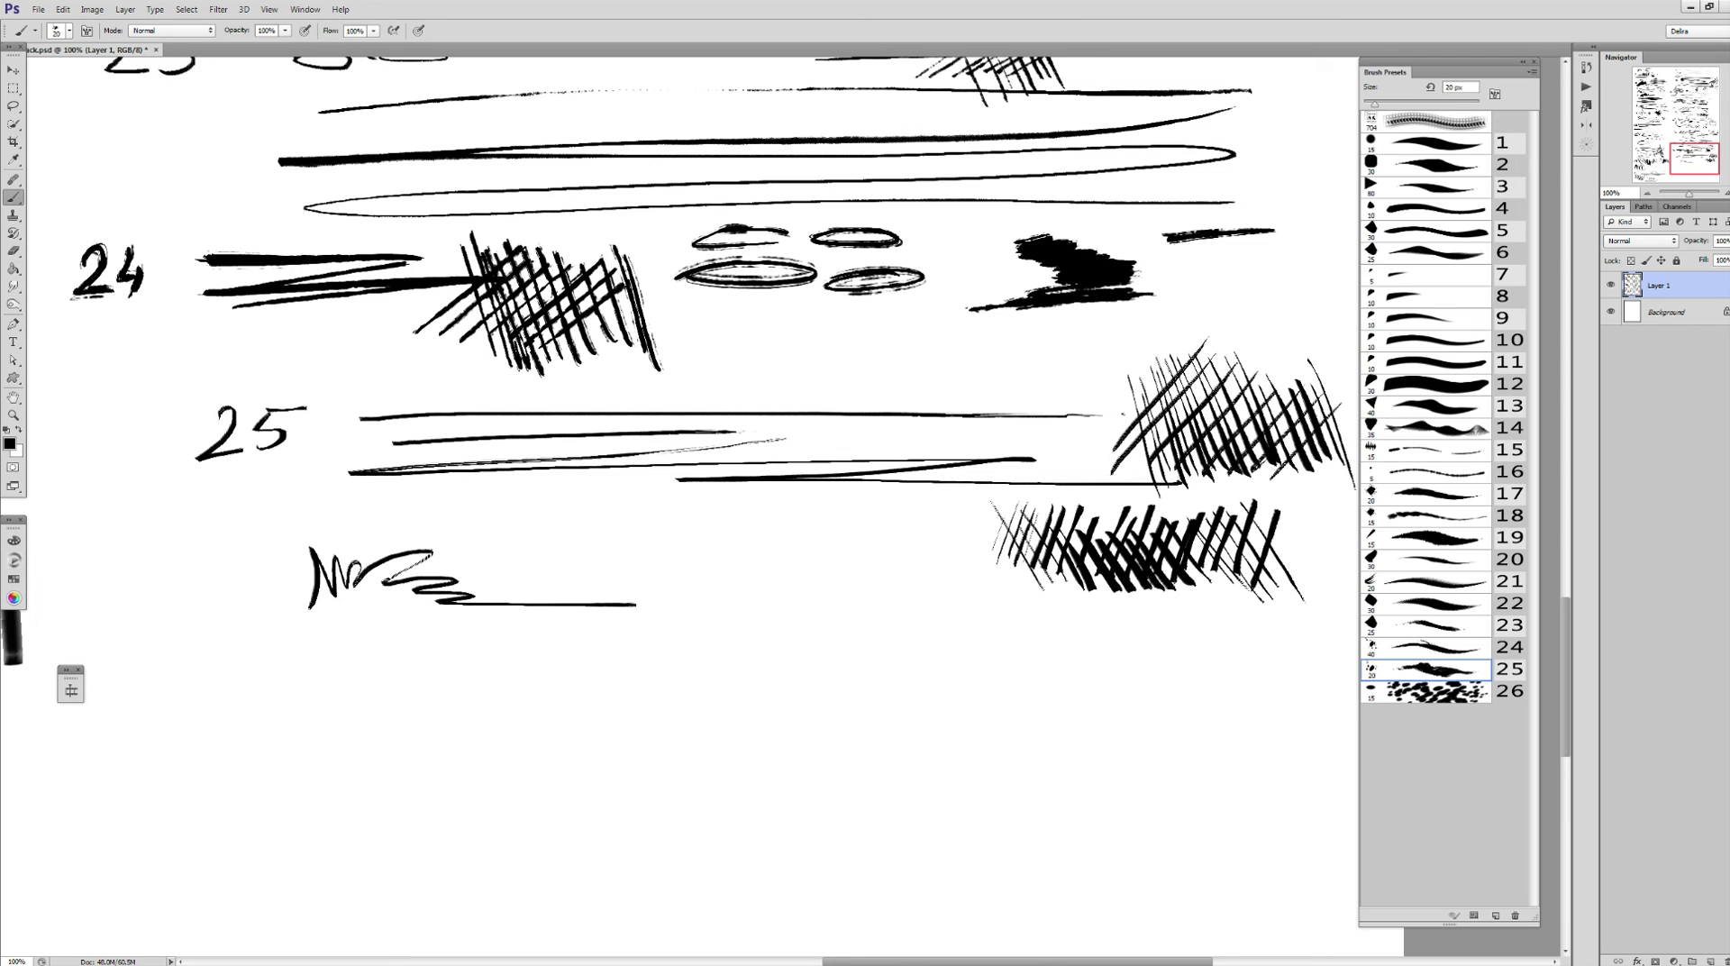
mouse_move(209, 718)
mouse_down()
mouse_move(245, 742)
mouse_move(261, 730)
mouse_up()
With ink preset 26 at 15 px, paint a scattered-dot stroke beside 26 and another band below
key(period)
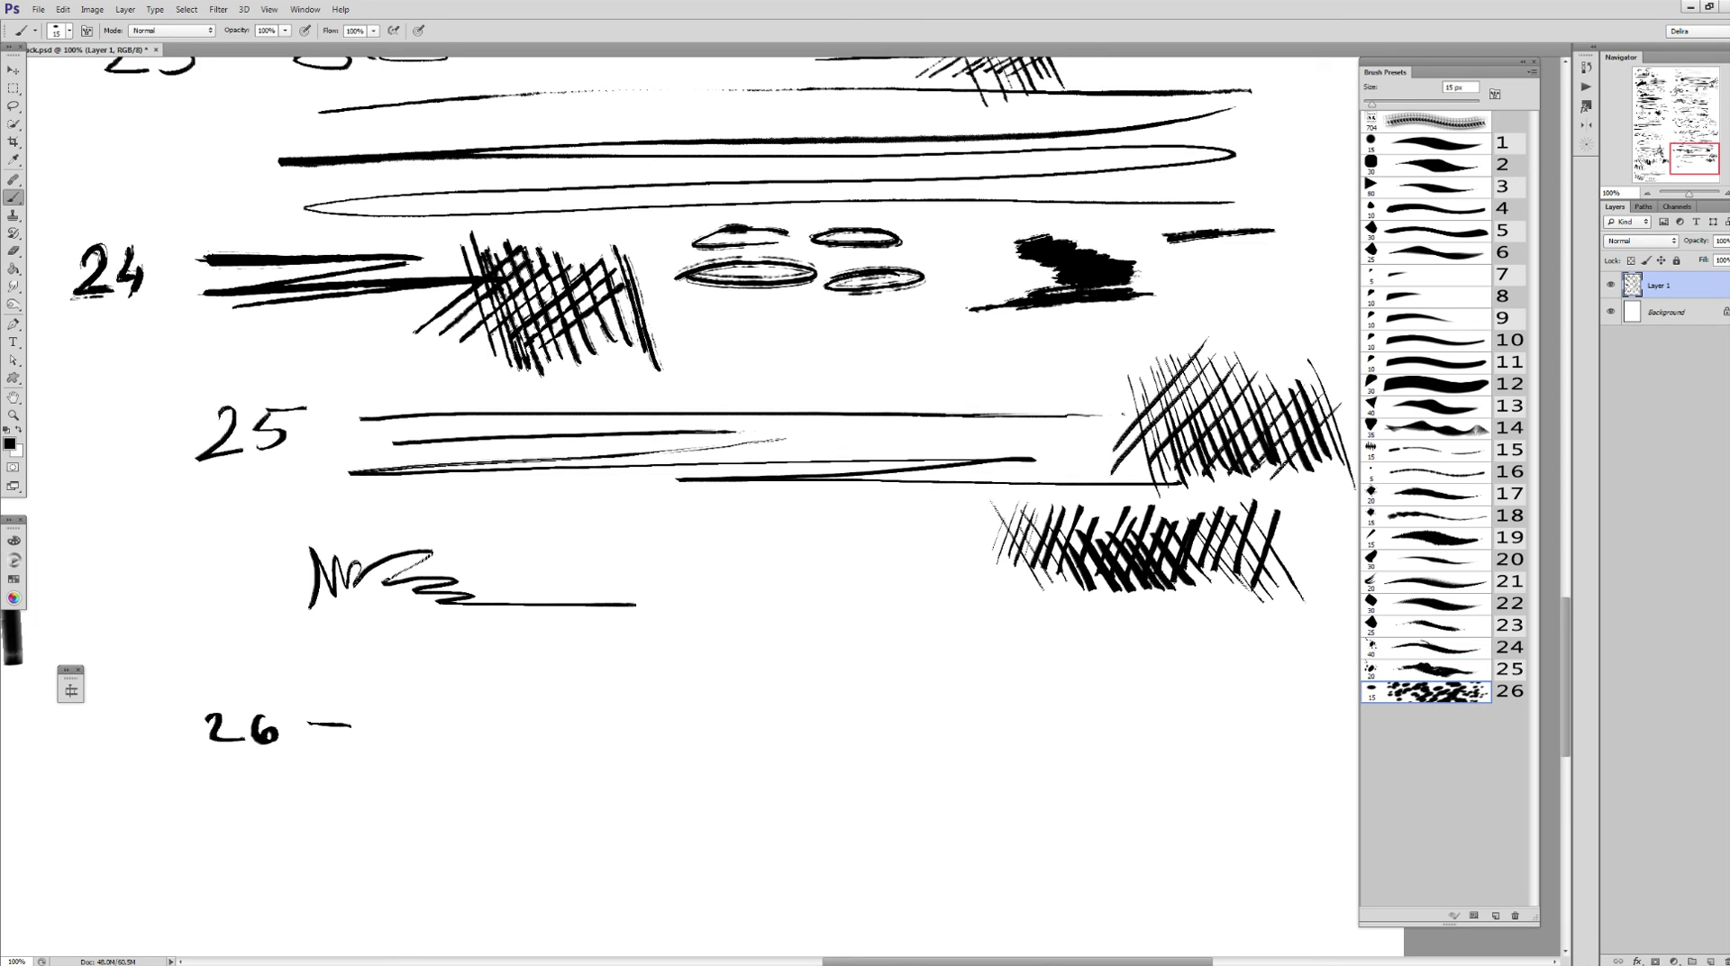
mouse_move(401, 716)
mouse_down()
mouse_move(815, 753)
mouse_move(455, 806)
mouse_up()
scroll(685, 505, down, 3)
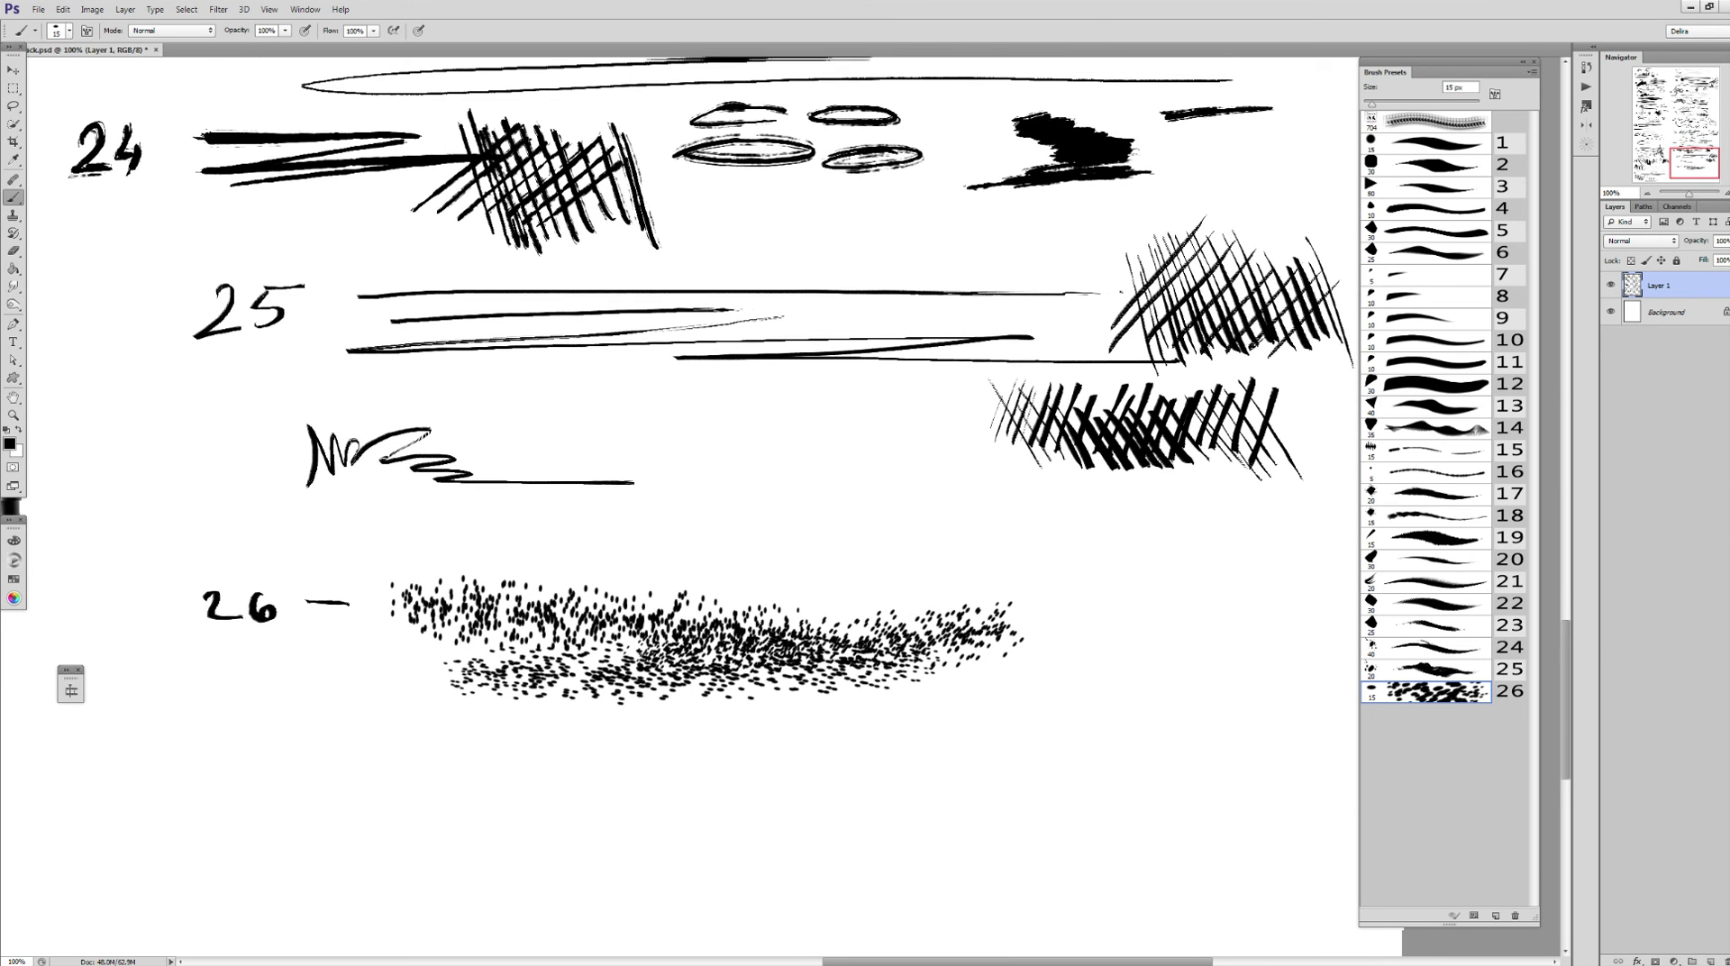
drag(712, 770, 1014, 766)
scroll(684, 505, up, 1)
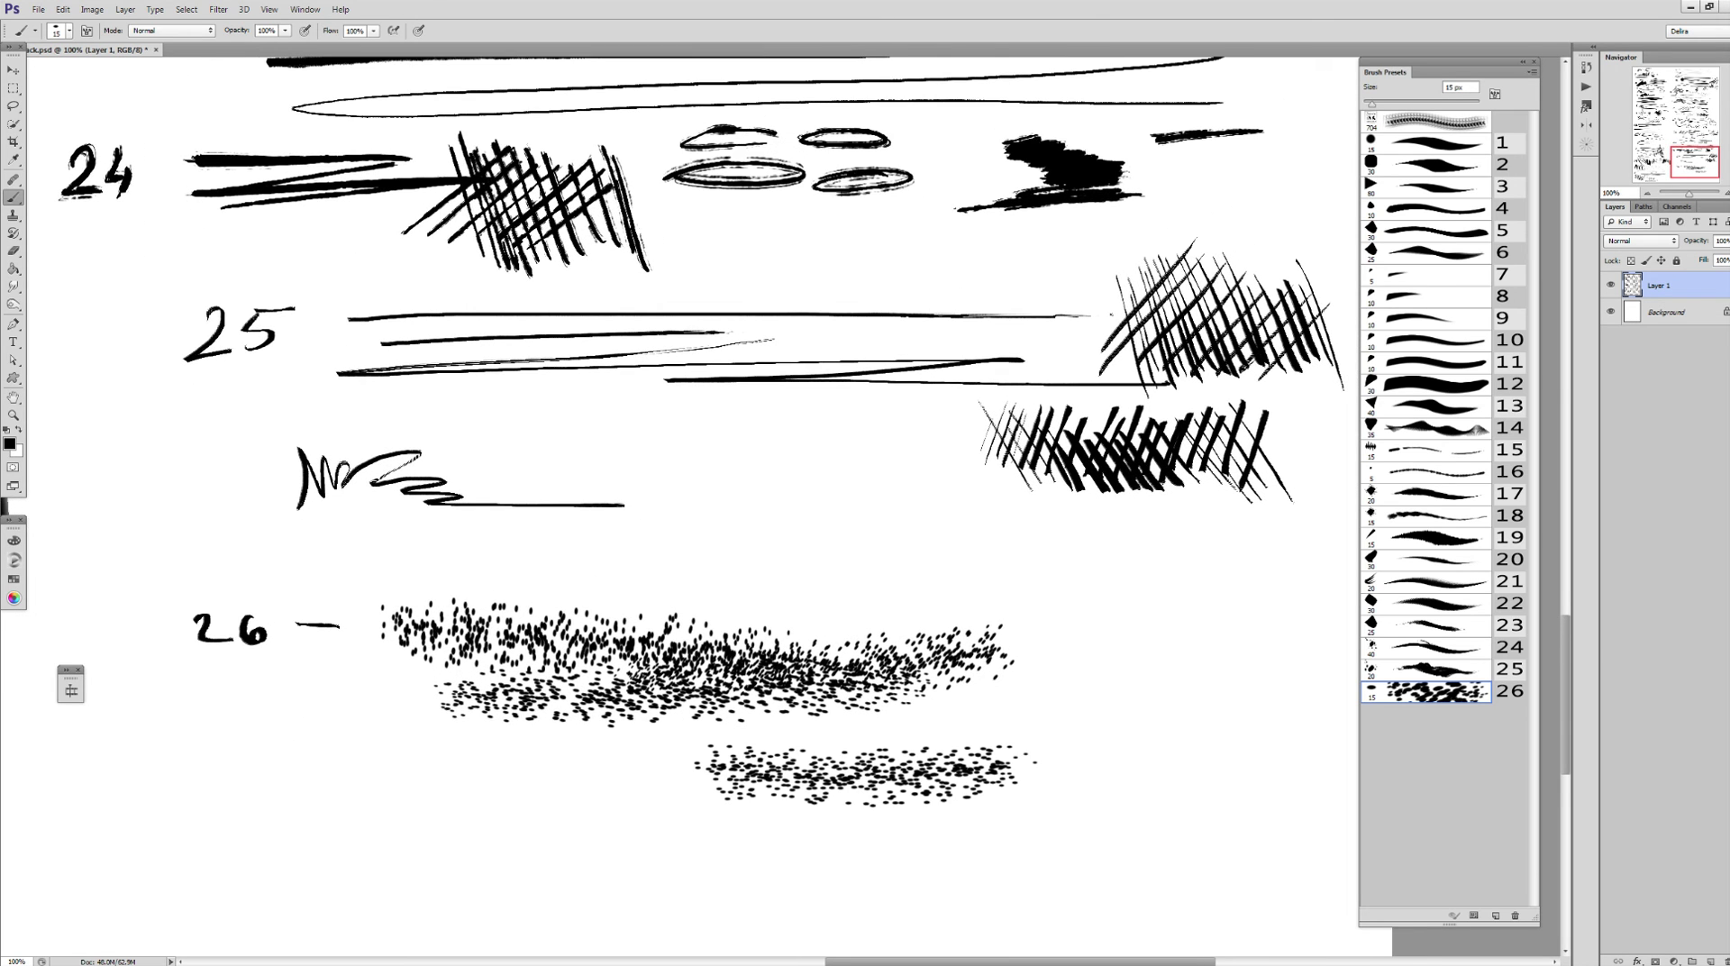